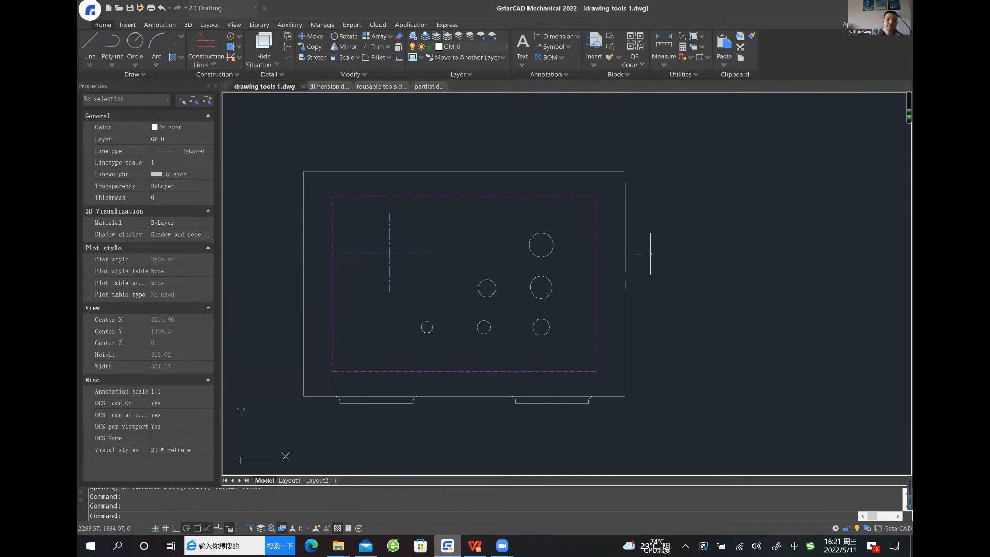
Add centerline crosses to the six existing circles inside the dashed rectangle with Centerline Cross in Holes
scroll(651, 253, up, 3)
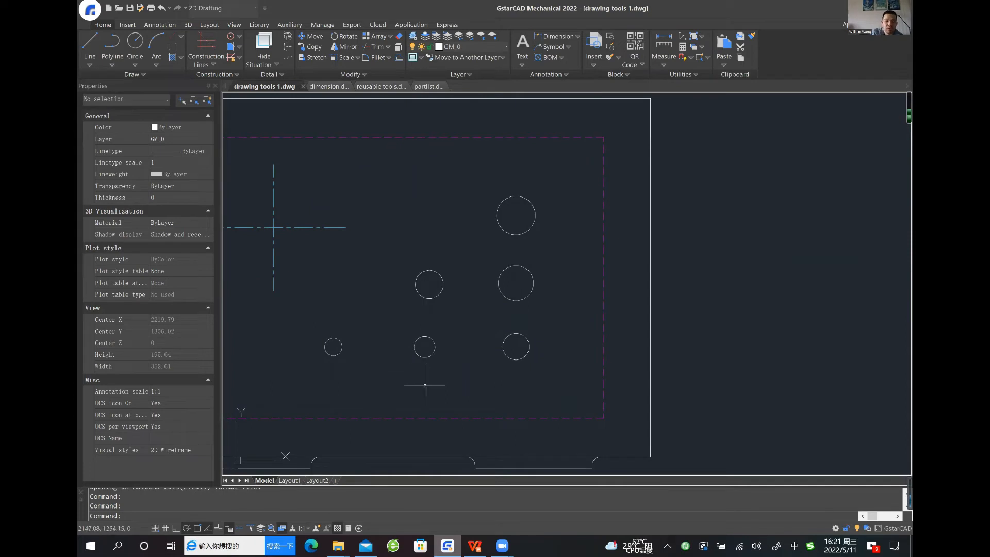
middle_drag(416, 255, 447, 258)
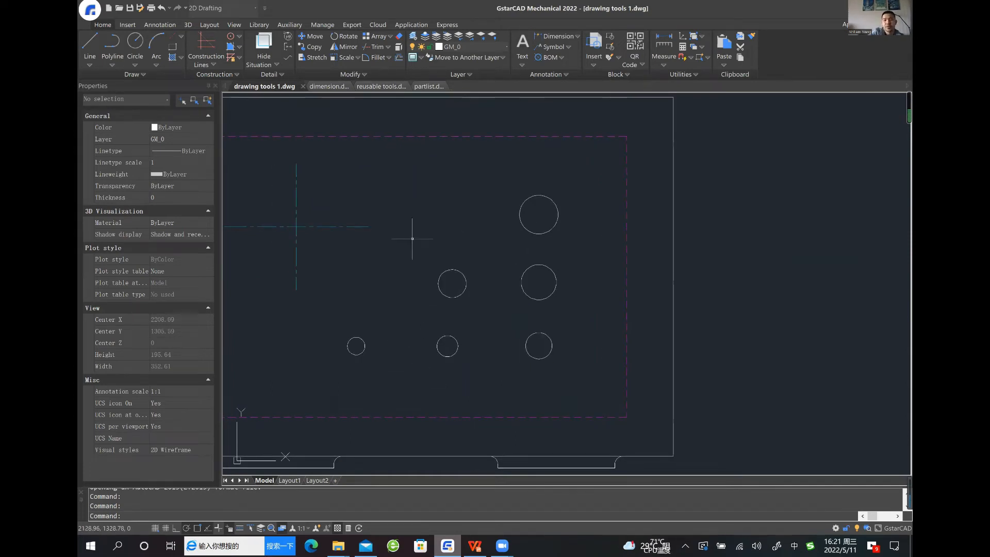
middle_drag(440, 229, 483, 222)
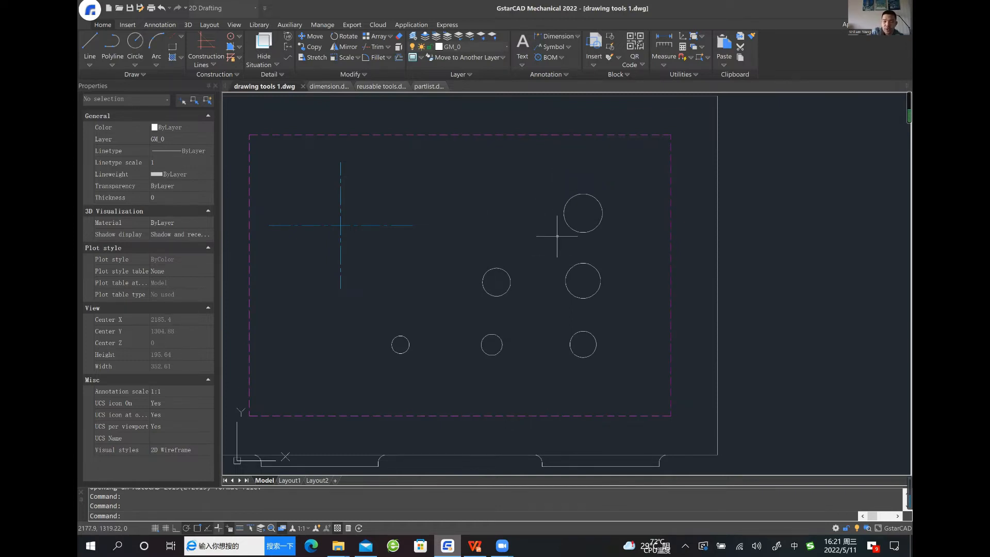
mouse_move(550, 211)
middle_down()
mouse_move(526, 223)
mouse_move(539, 217)
middle_up()
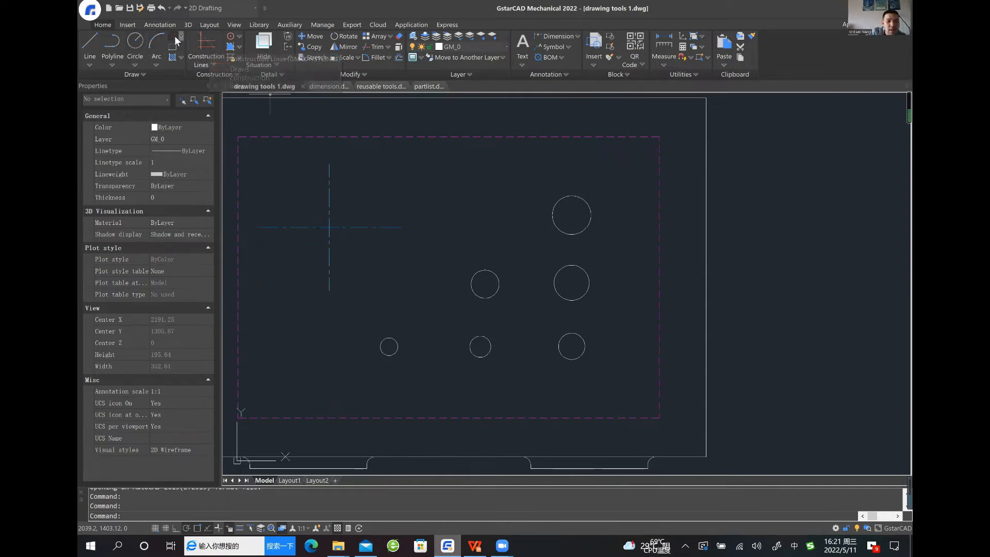
click(180, 35)
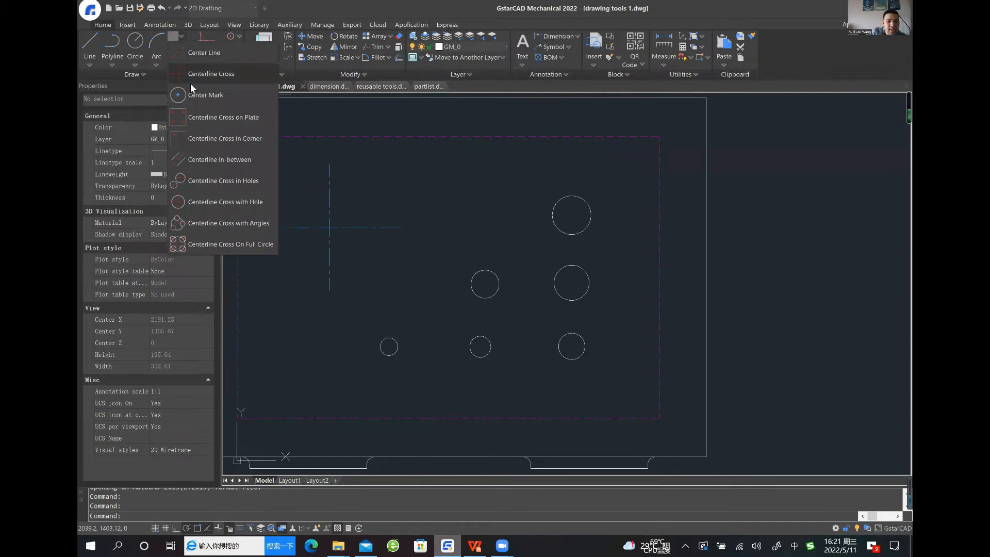
click(191, 184)
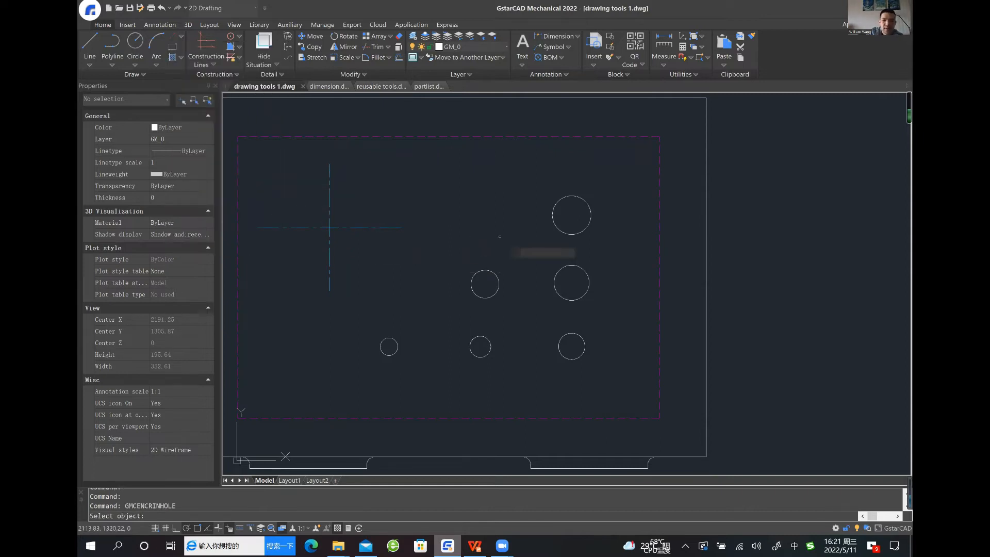
click(606, 181)
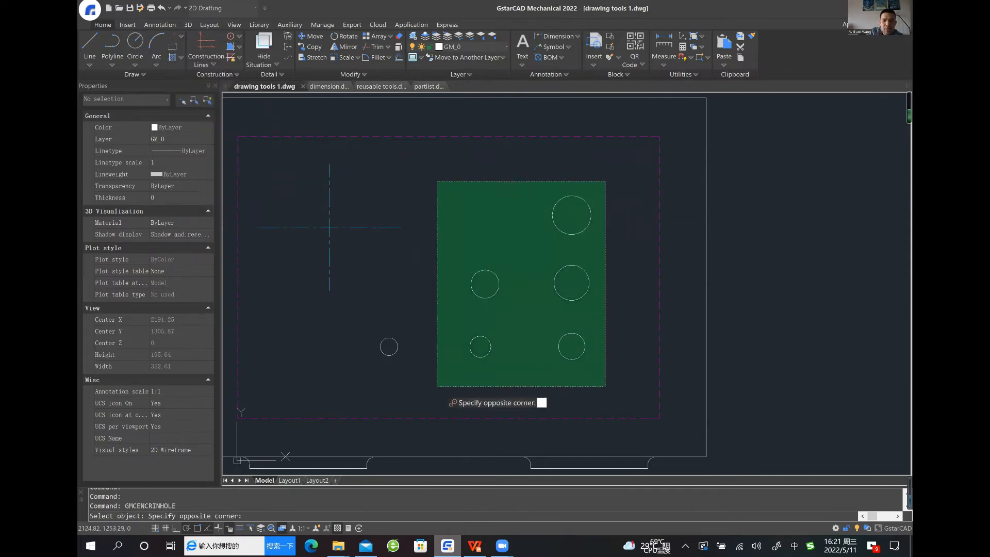
click(437, 387)
click(431, 388)
click(367, 325)
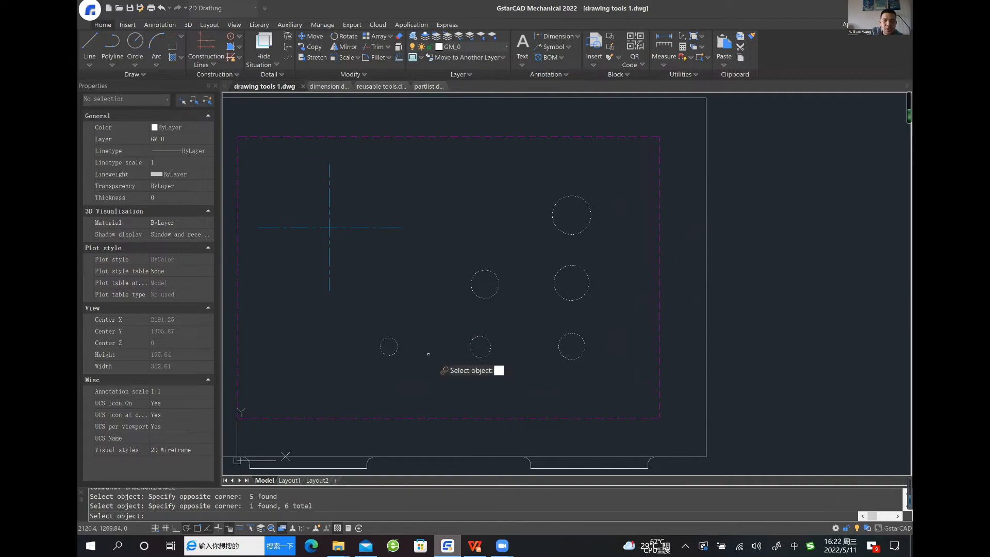
key(Return)
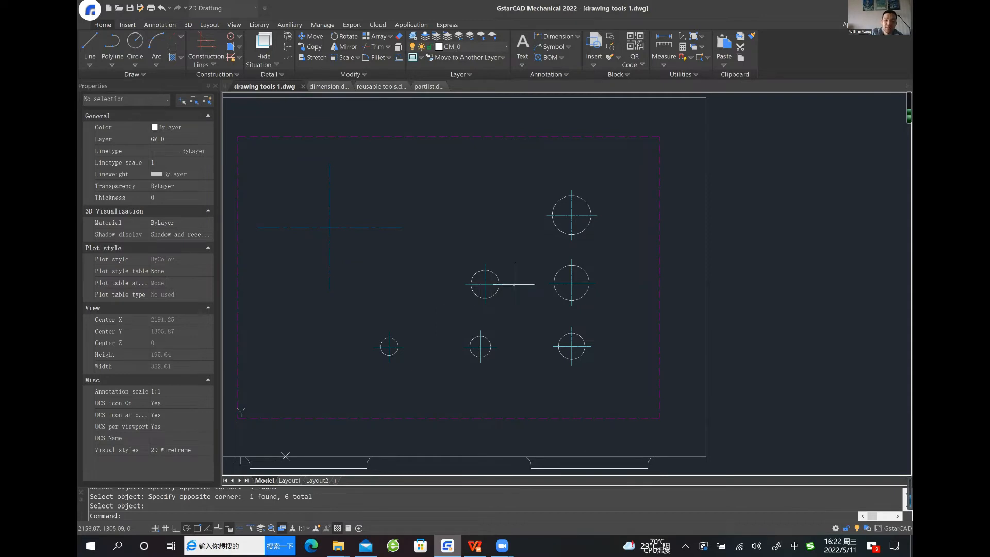
Create a full-circle pattern of 8 holes, diameter 10 and rotation angle 0, centred on the existing centerline cross with Centerline Cross On Full Circle
scroll(492, 293, up, 2)
middle_drag(511, 290, 459, 305)
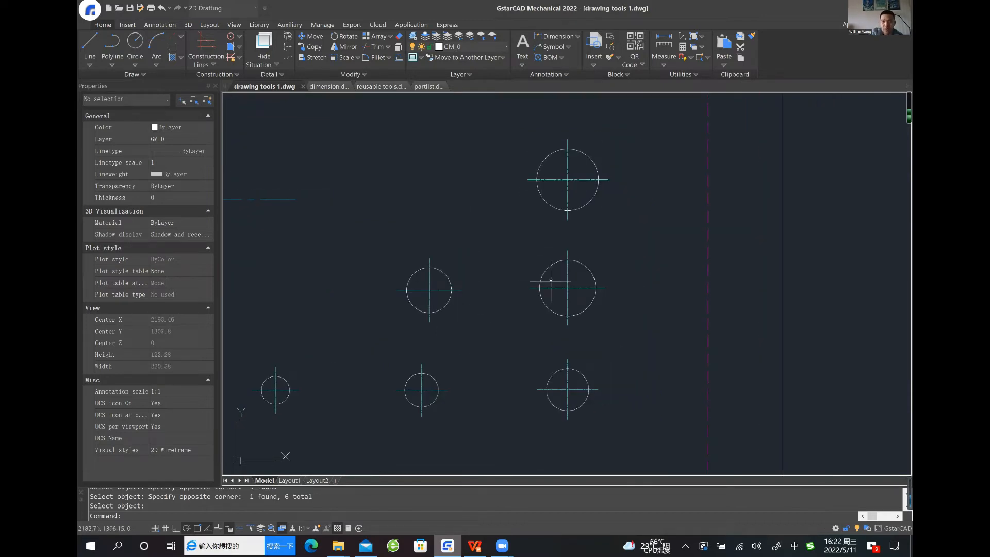
middle_drag(567, 392, 586, 383)
scroll(552, 354, down, 2)
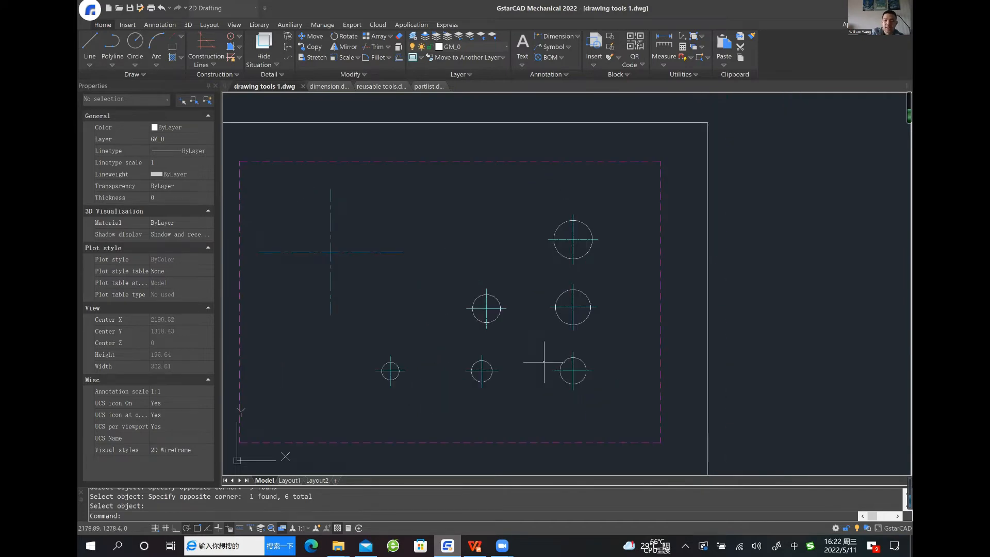
middle_drag(541, 360, 553, 365)
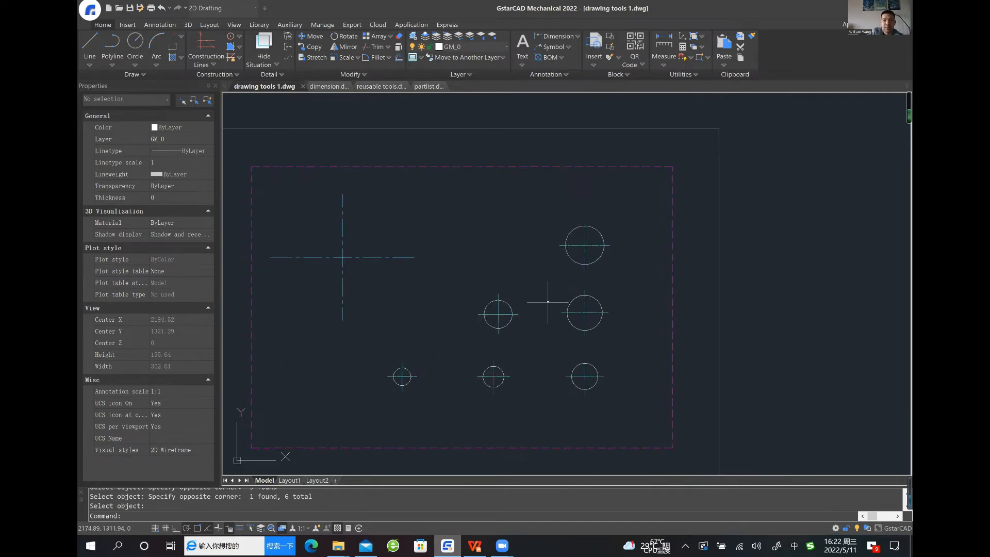
mouse_move(531, 284)
middle_down()
mouse_move(552, 288)
mouse_move(511, 290)
mouse_move(514, 281)
middle_up()
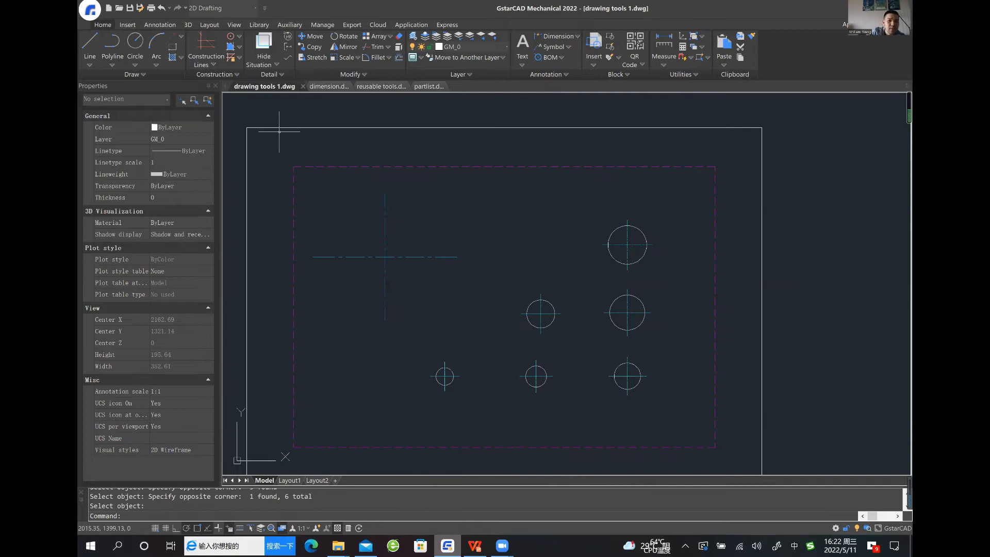
click(181, 35)
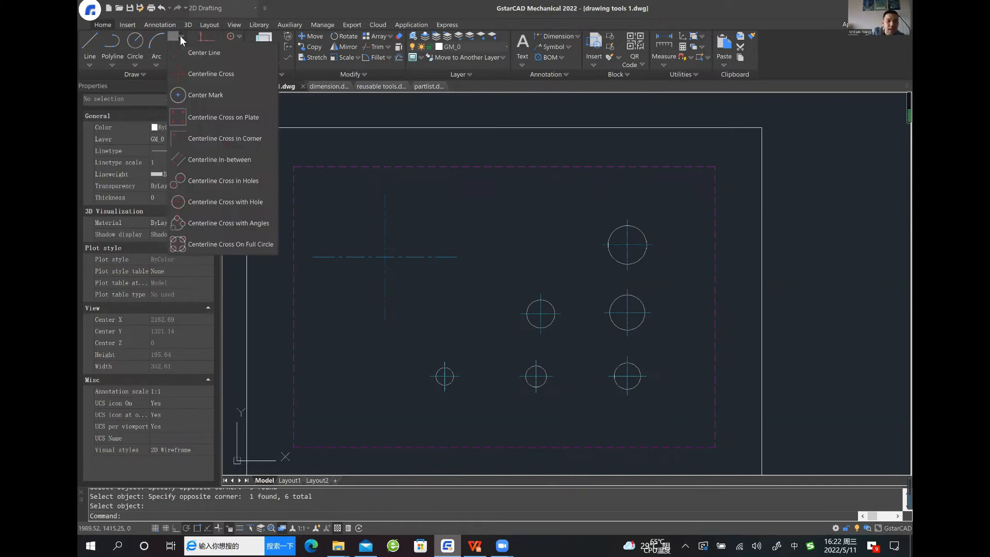
click(209, 246)
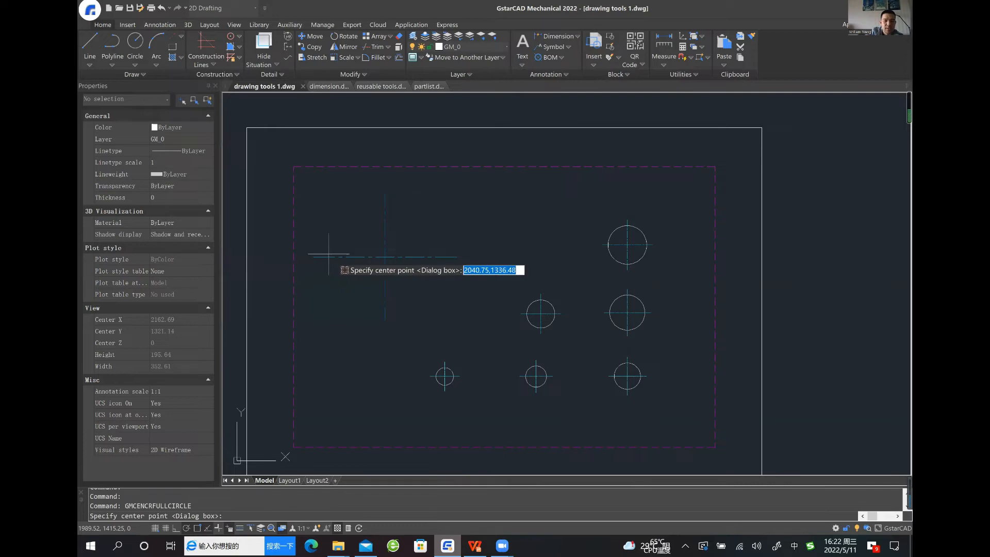
click(384, 256)
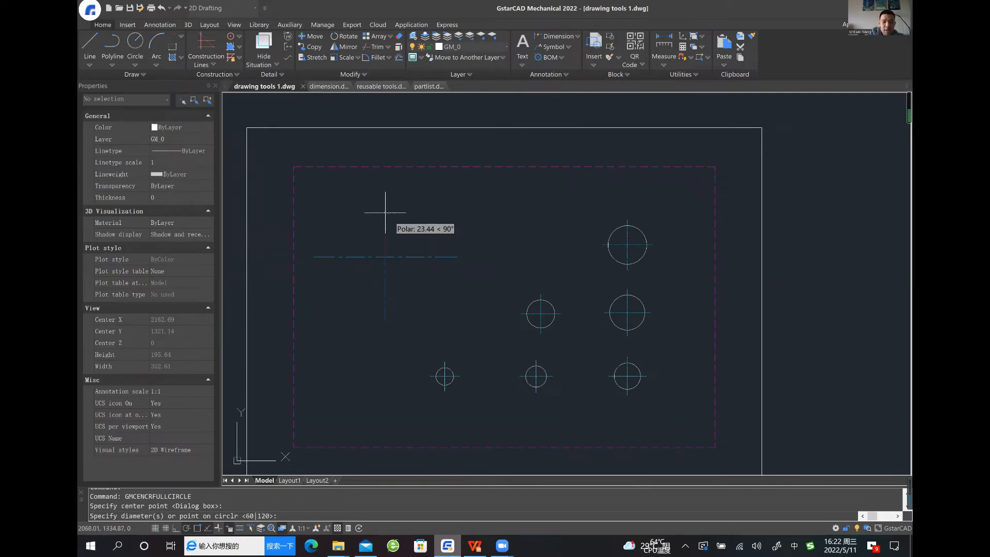
key(Return)
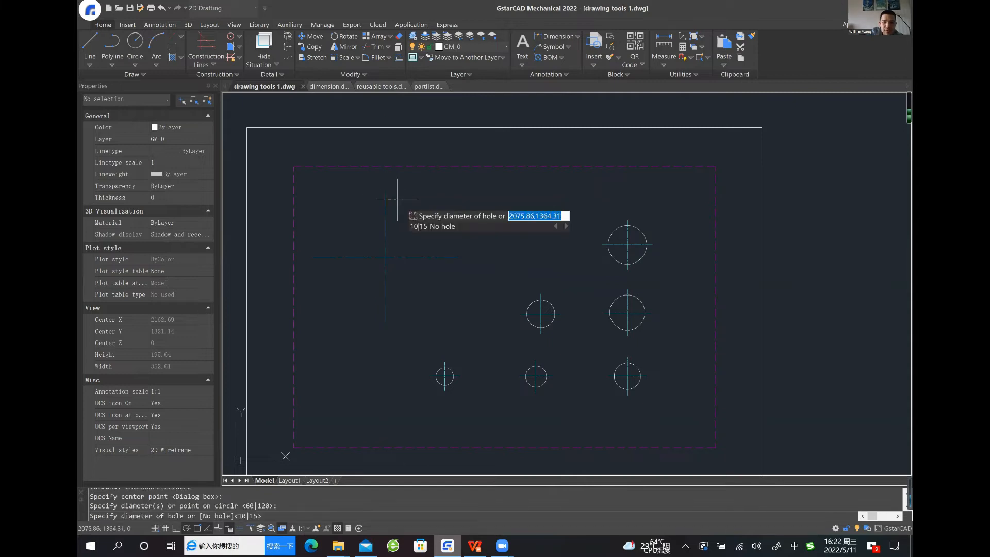
text(10)
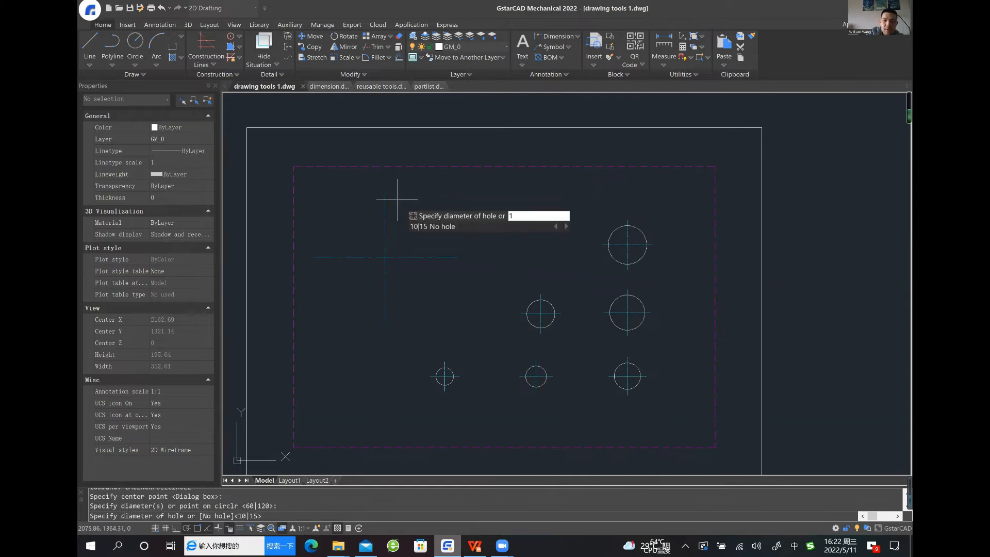
key(Return)
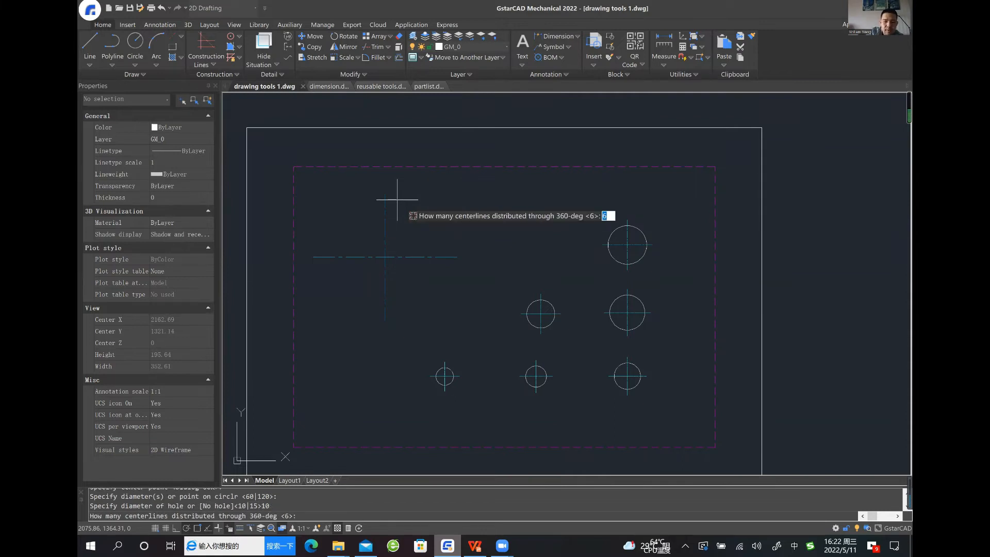
key(Return)
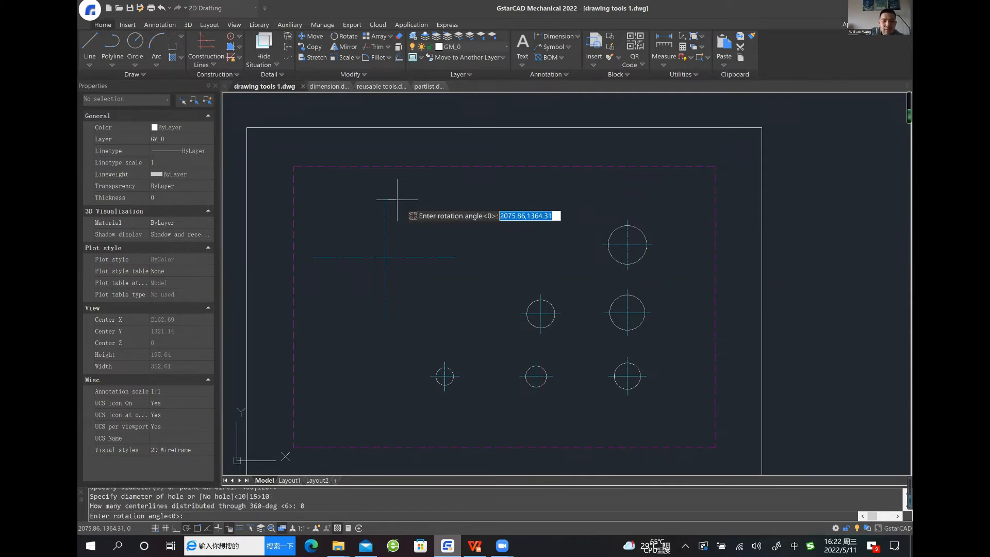
key(Return)
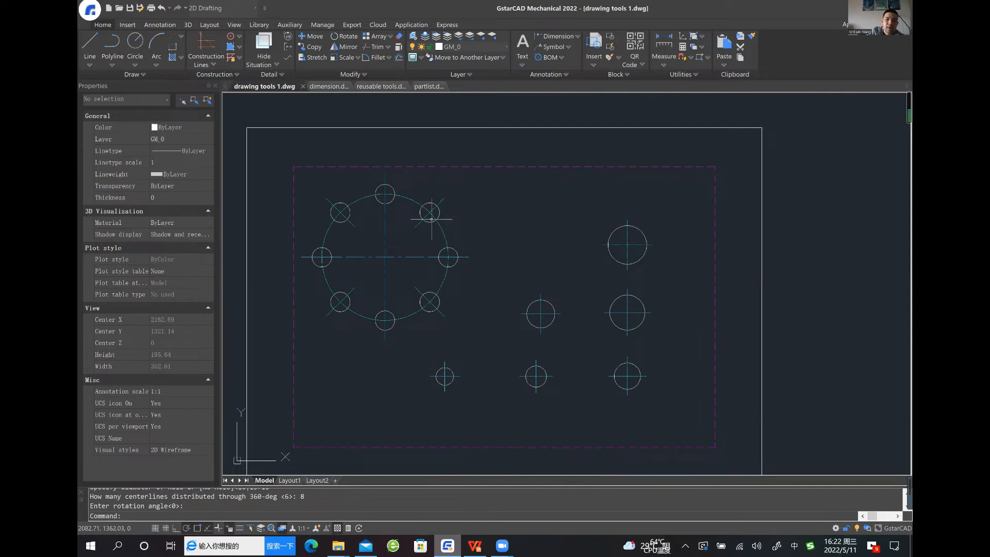
Add corner holes with centerline crosses inside the outer plate contour using Centerline Cross on Plate, offset 15 and hole diameter 10
middle_drag(460, 222, 460, 216)
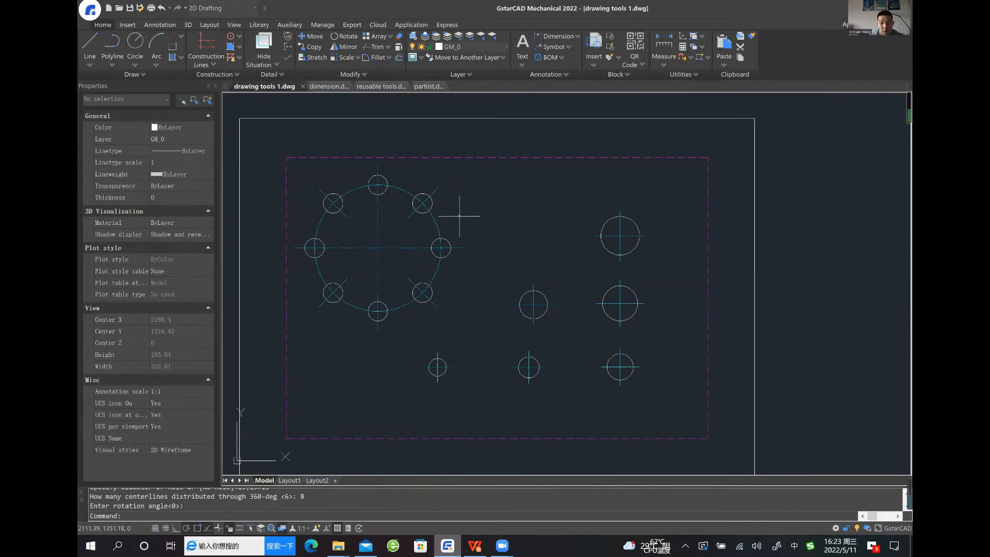
middle_drag(509, 251, 499, 251)
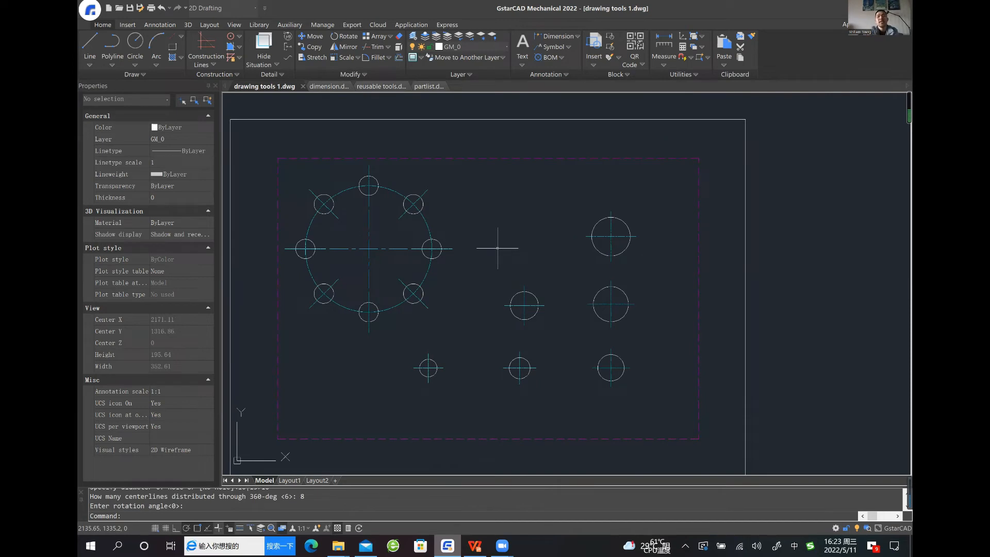
scroll(503, 229, down, 1)
mouse_move(504, 230)
middle_down()
mouse_move(506, 239)
mouse_move(507, 225)
middle_up()
scroll(500, 237, up, 1)
scroll(506, 230, down, 1)
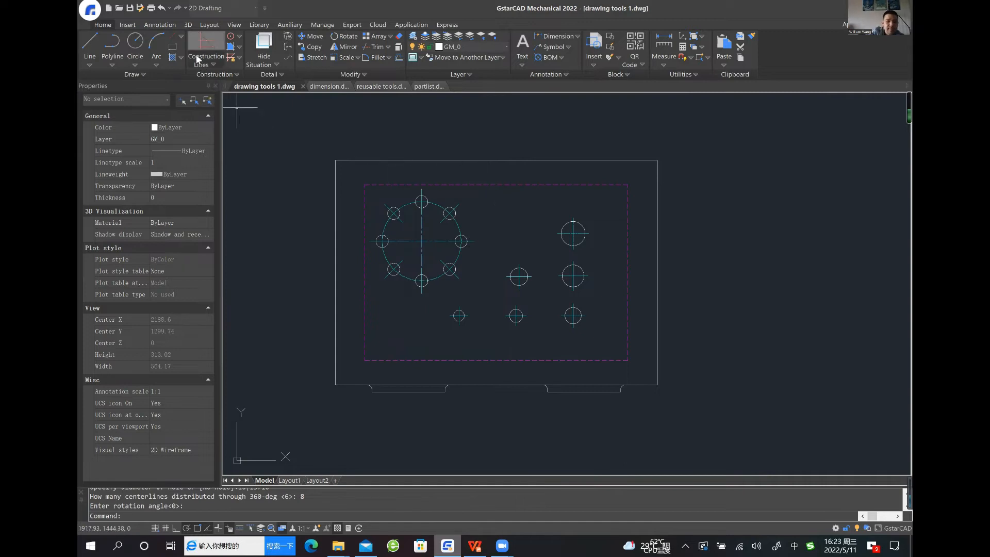
click(183, 37)
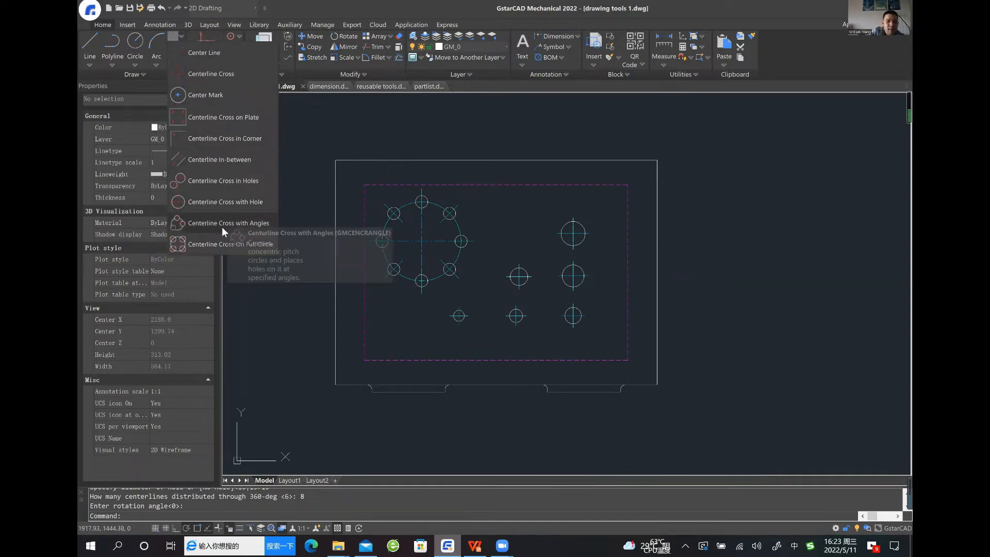
click(208, 119)
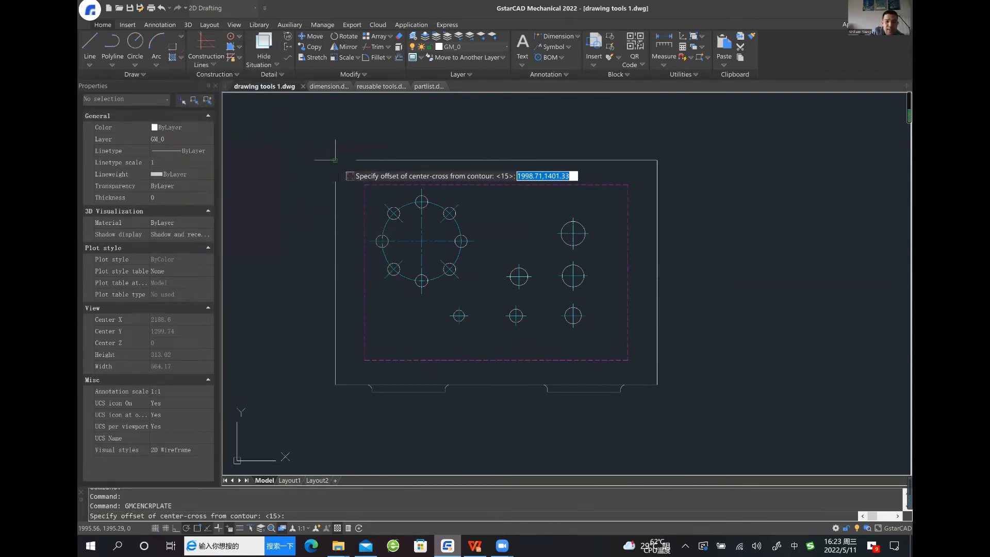
key(Return)
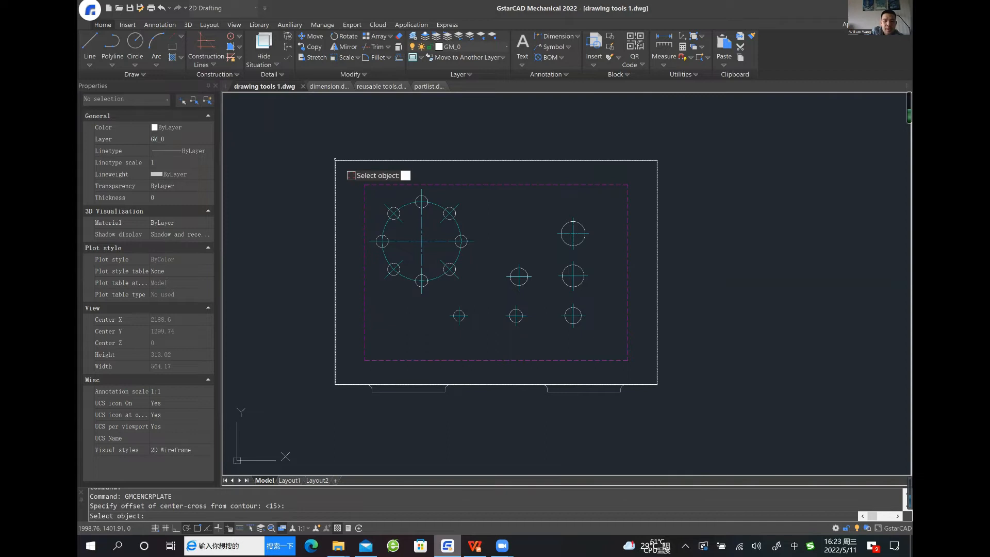
click(342, 160)
click(342, 162)
click(348, 150)
click(330, 179)
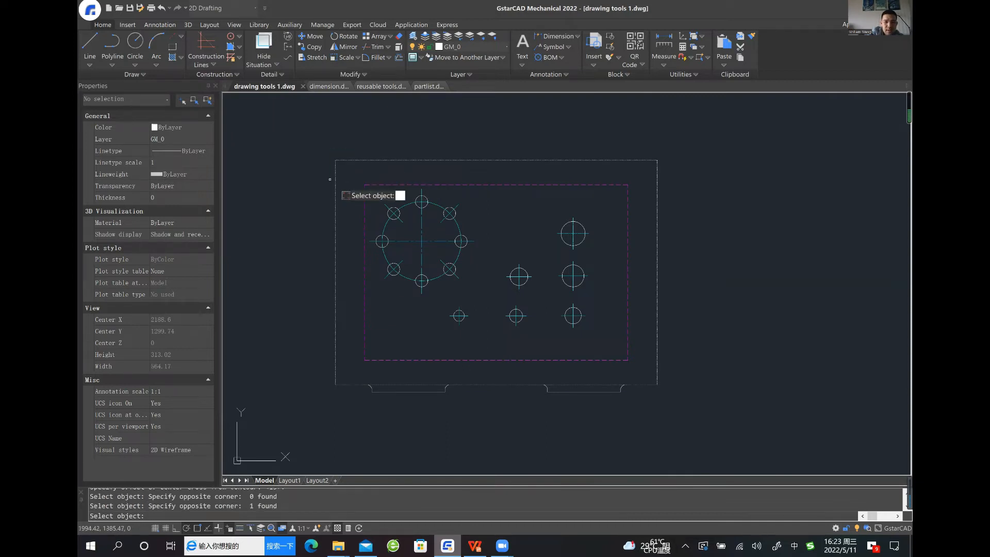
key(Return)
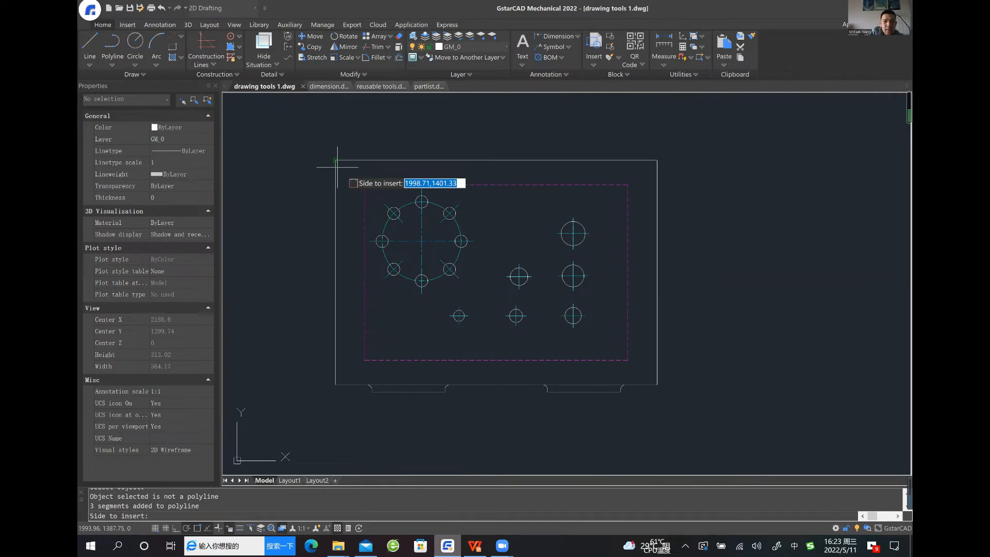
click(337, 167)
key(Return)
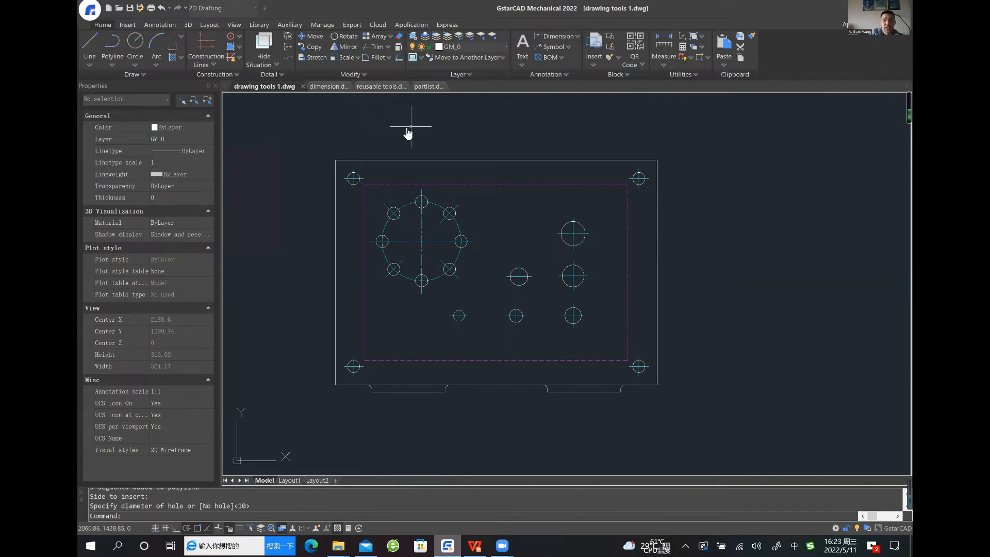
middle_drag(411, 128, 374, 139)
middle_drag(484, 165, 450, 168)
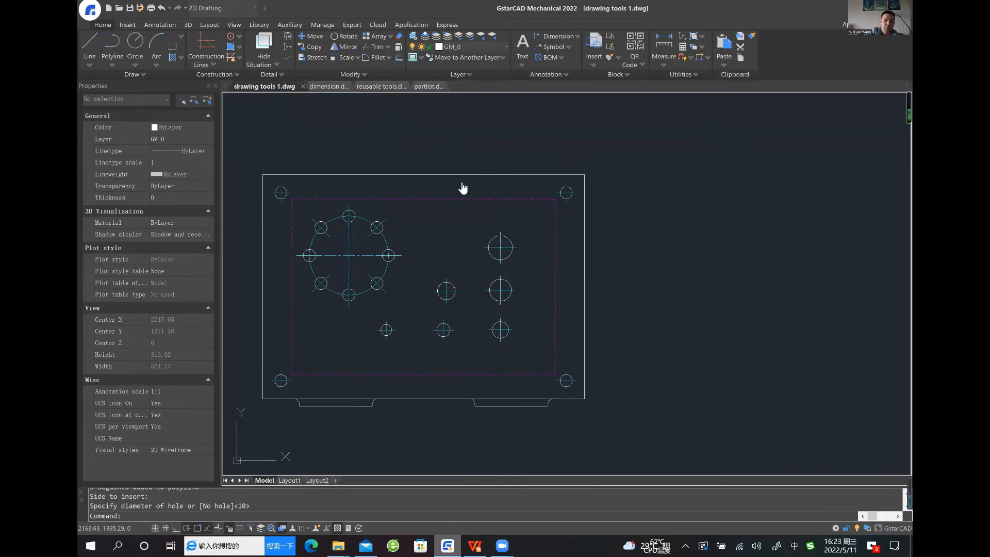
middle_drag(471, 181, 446, 180)
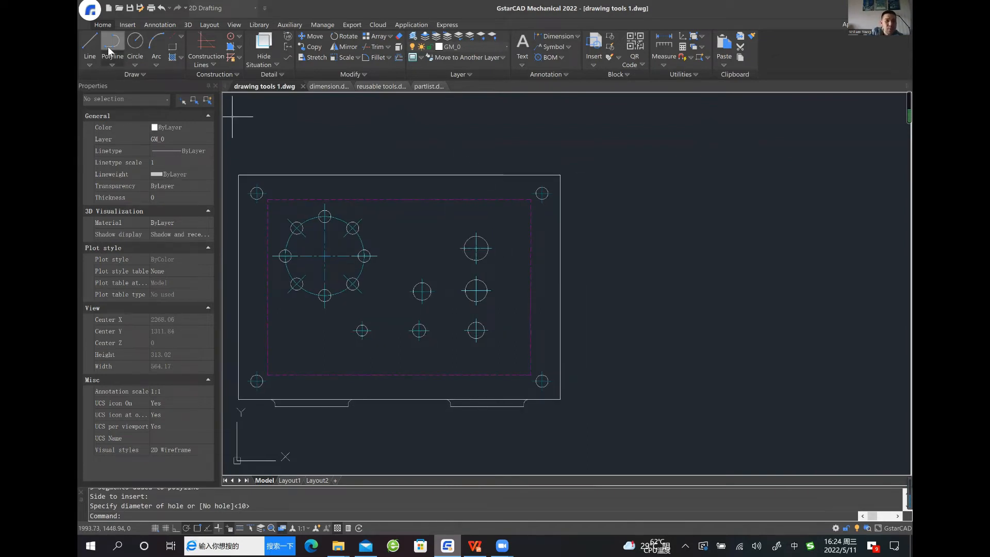
click(152, 26)
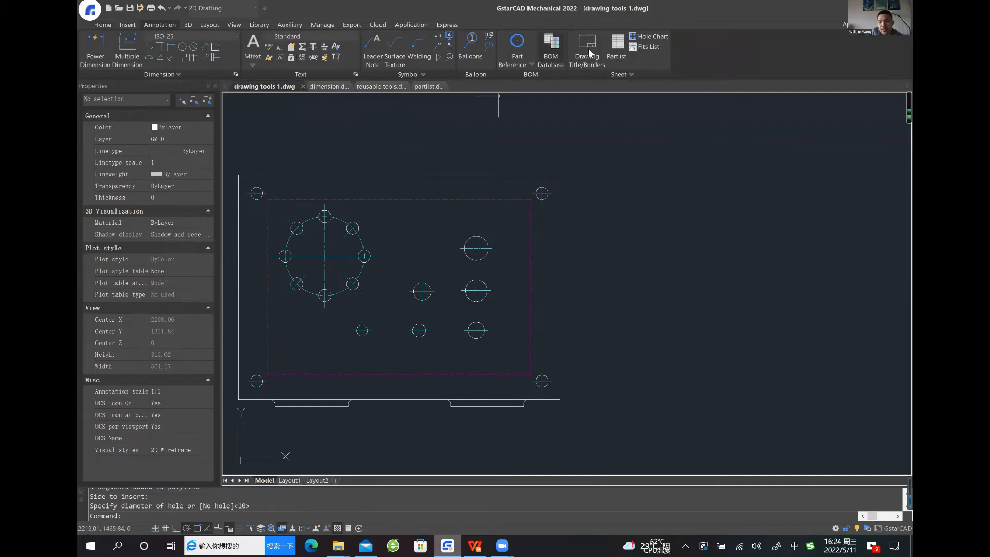
click(658, 37)
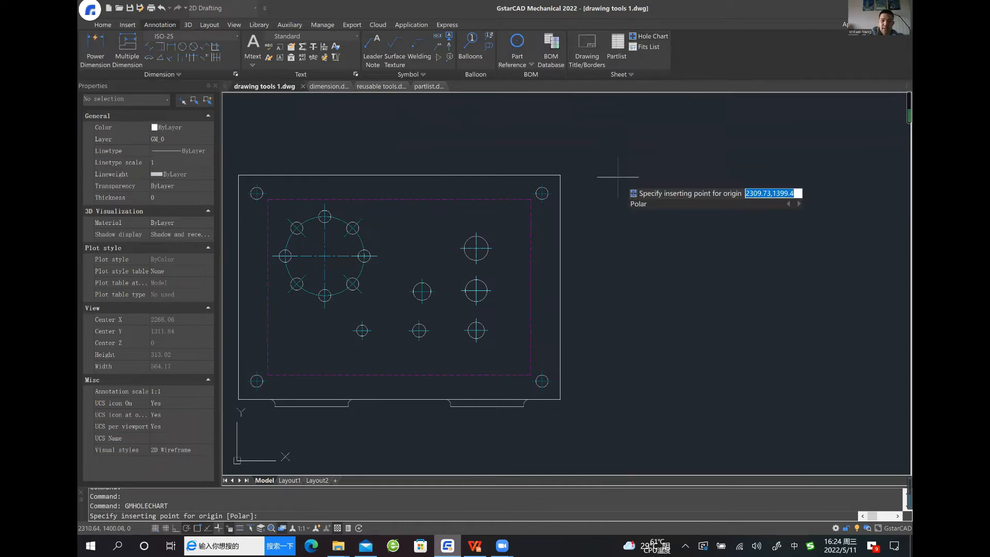
key(Escape)
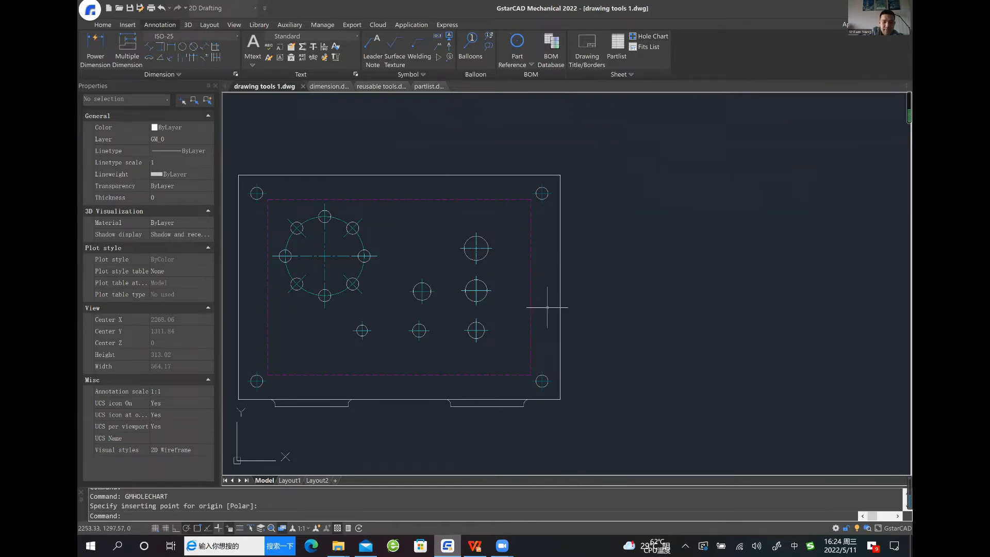
Start a Hole Chart with its origin at the dashed rectangle's lower-right corner, rotation angle 0 and origin name 1
key(Return)
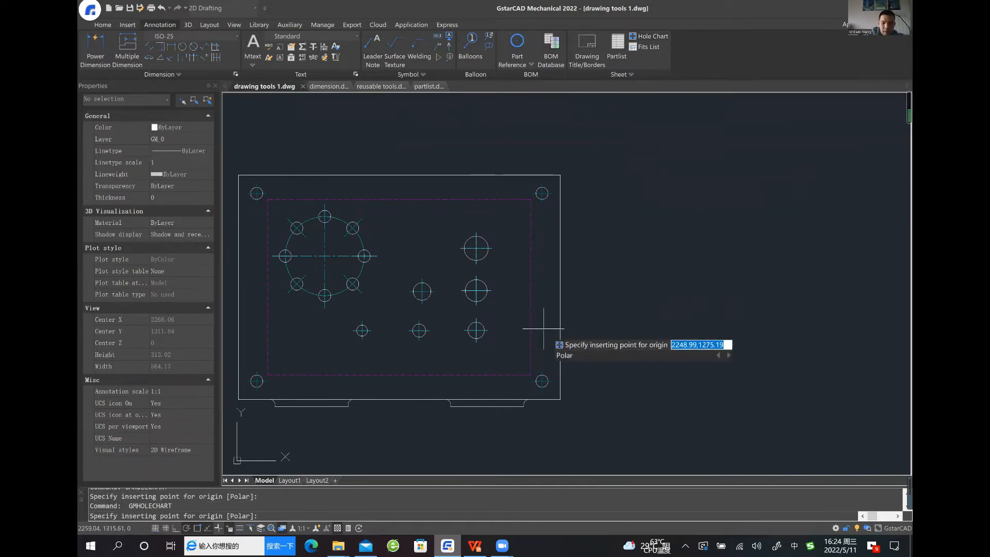
click(530, 375)
key(Return)
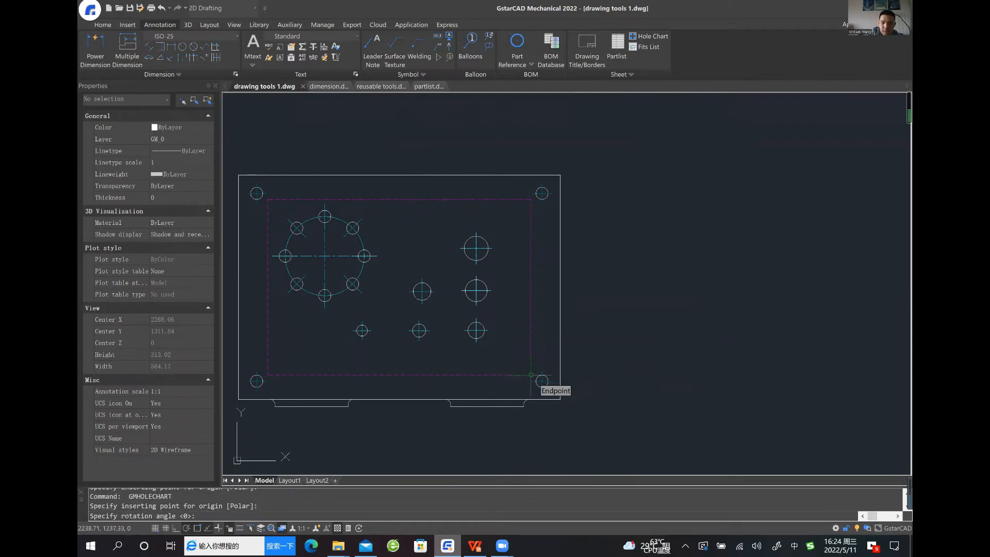
key(Return)
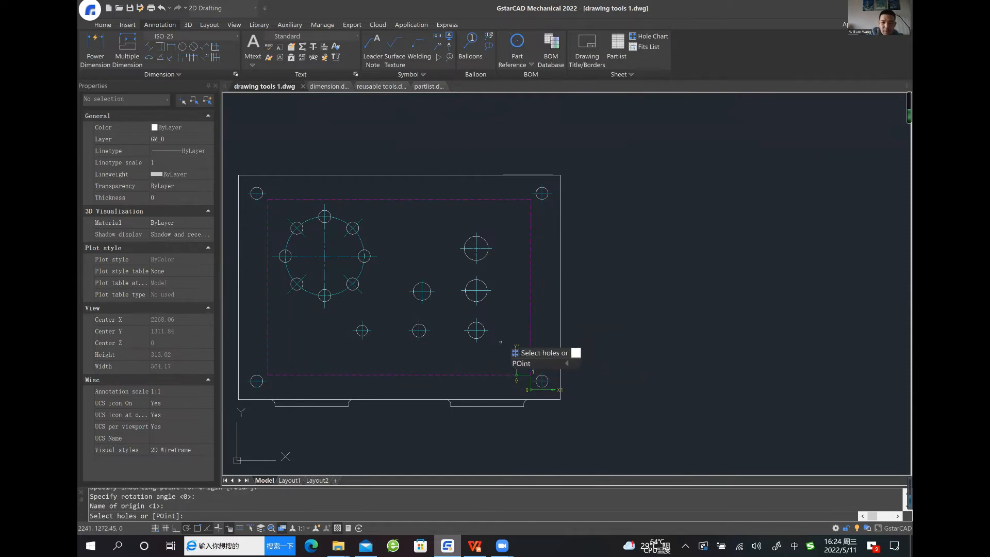
Include the six separate holes inside the dashed rectangle in the hole chart and place its coordinate table beside the plate's lower-right edge
click(501, 235)
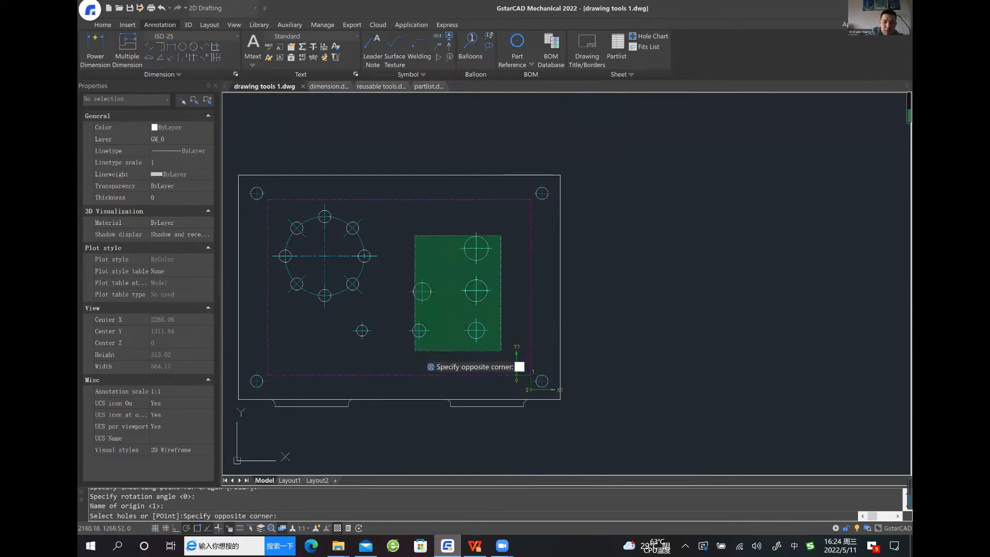
click(412, 353)
click(390, 351)
click(342, 315)
key(Return)
middle_drag(659, 363, 592, 367)
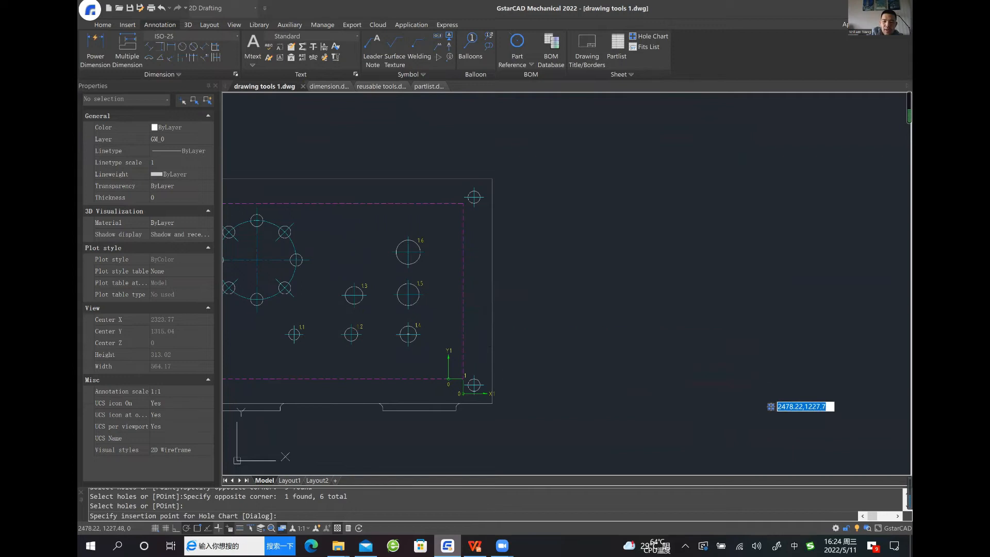
click(756, 390)
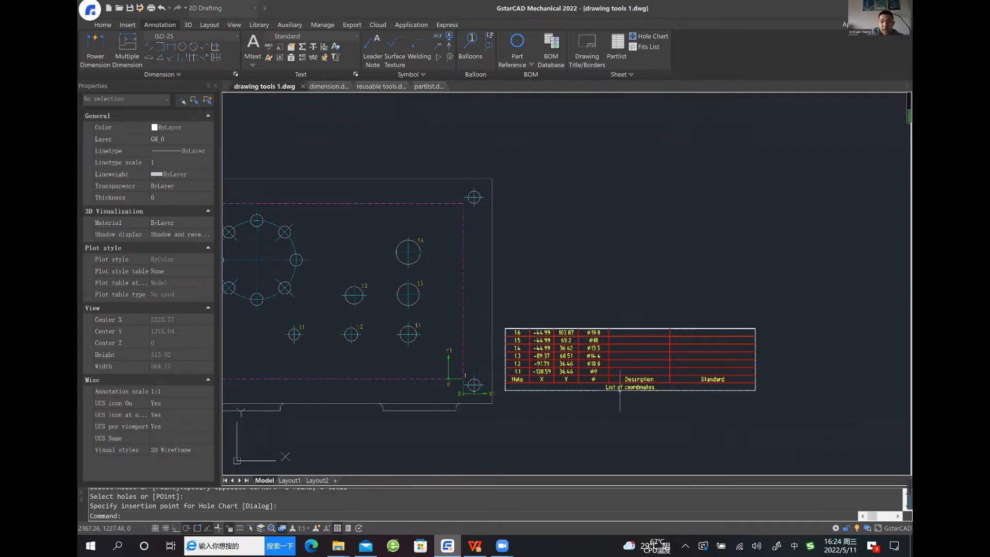
Compare the X, Y and diameter entries in the hole chart with the numbered holes on the plate
scroll(596, 370, up, 5)
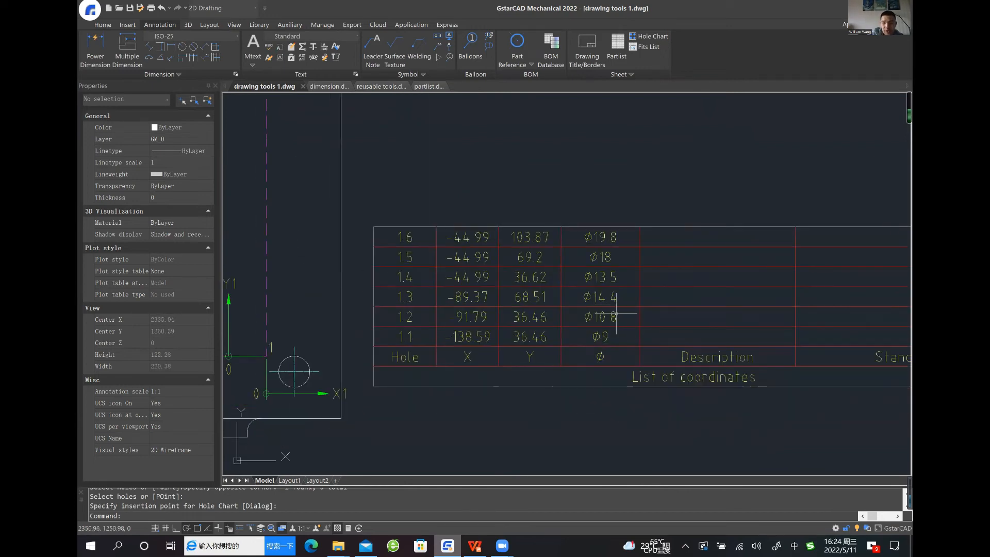
scroll(638, 315, down, 4)
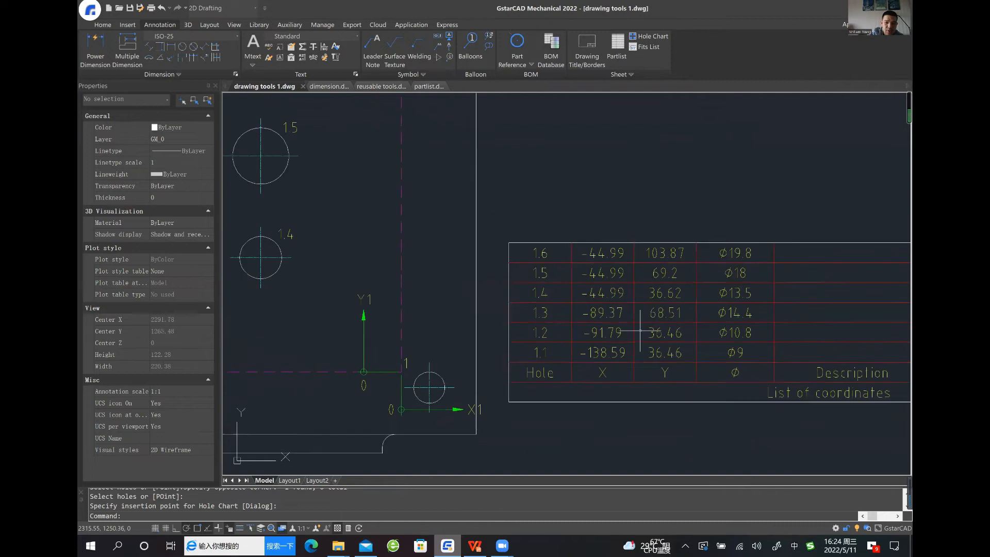
middle_drag(476, 301, 493, 349)
middle_drag(330, 257, 404, 281)
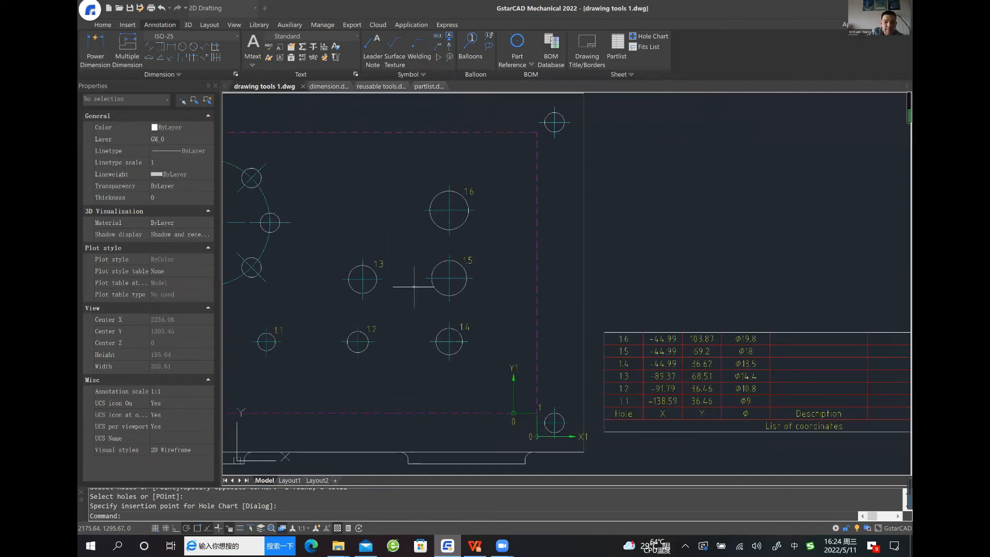
scroll(490, 281, down, 3)
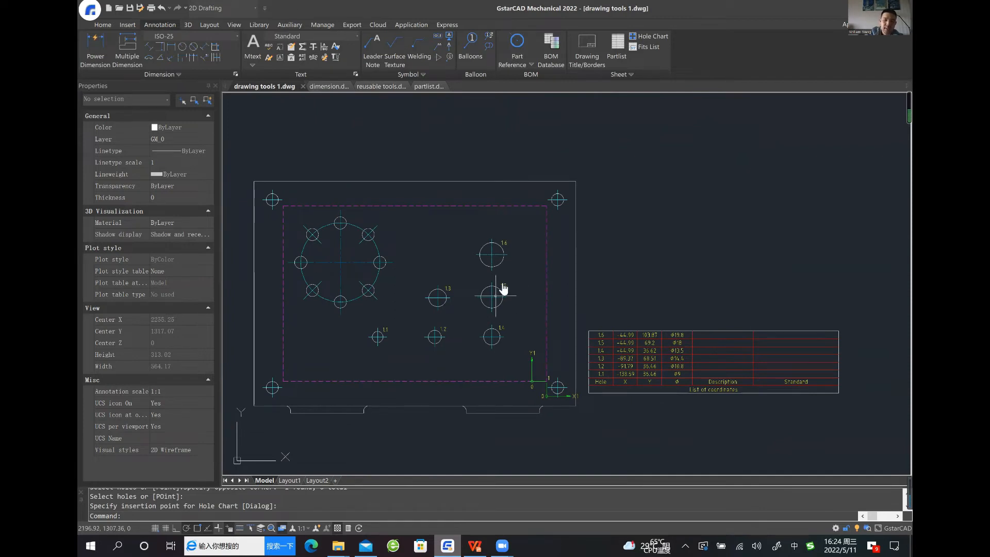
middle_drag(492, 297, 500, 280)
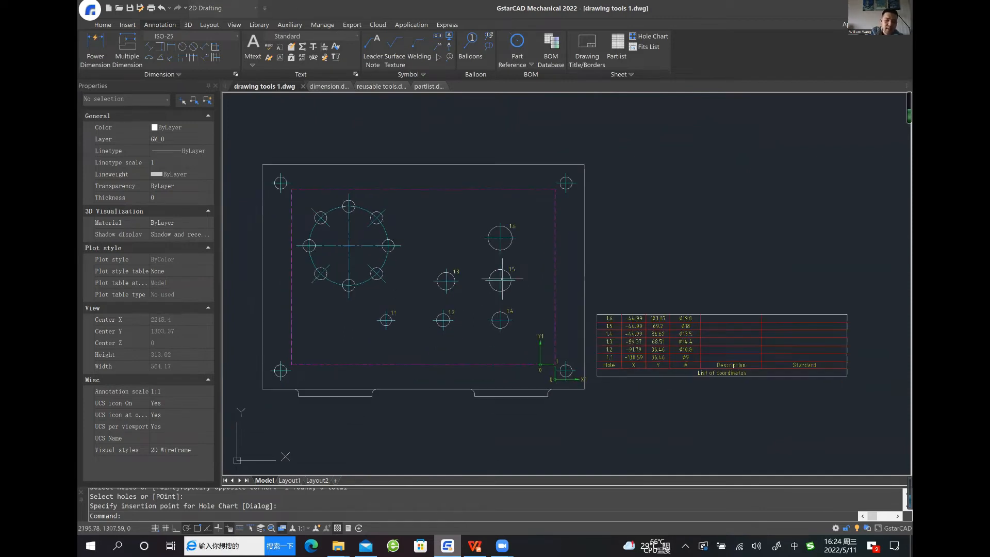
click(648, 40)
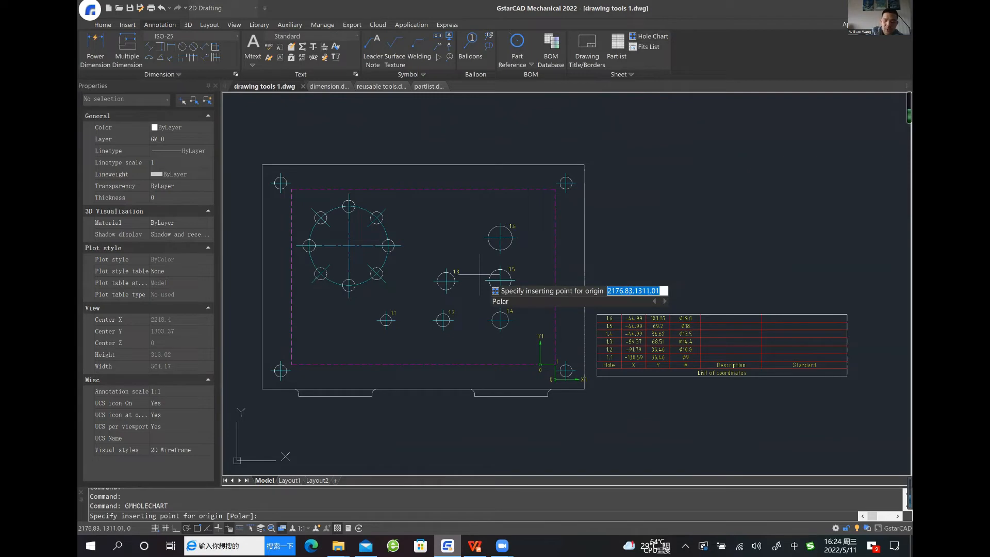
text(P)
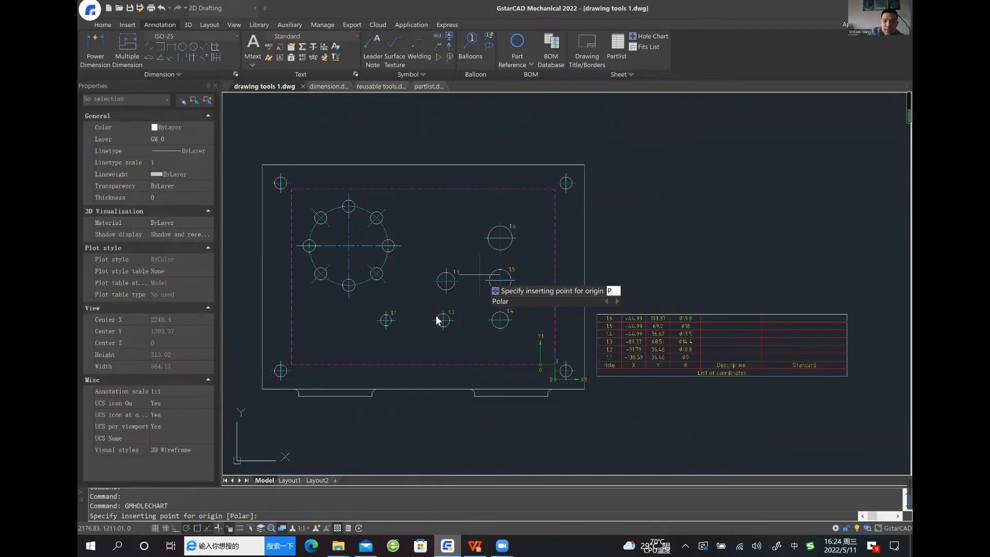
key(Return)
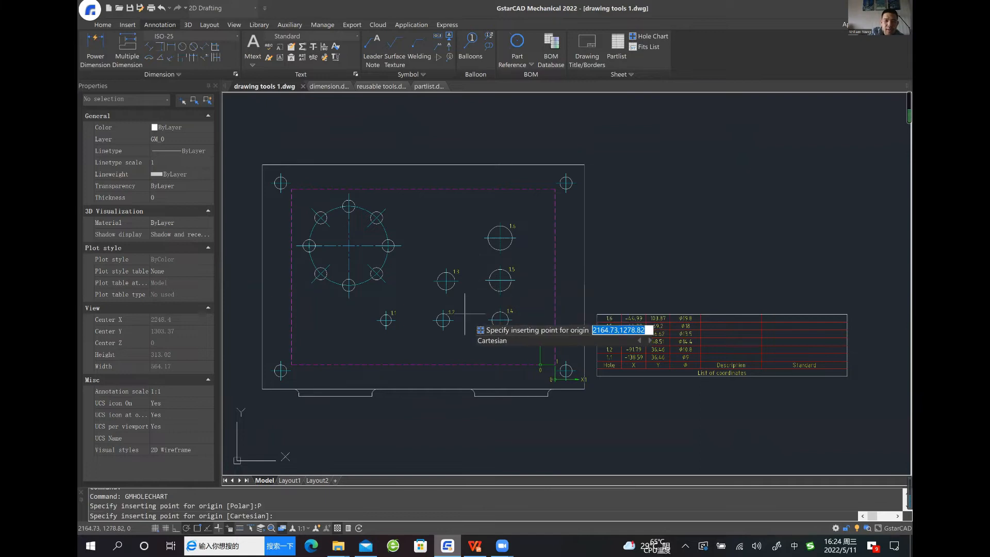
click(349, 245)
key(Return)
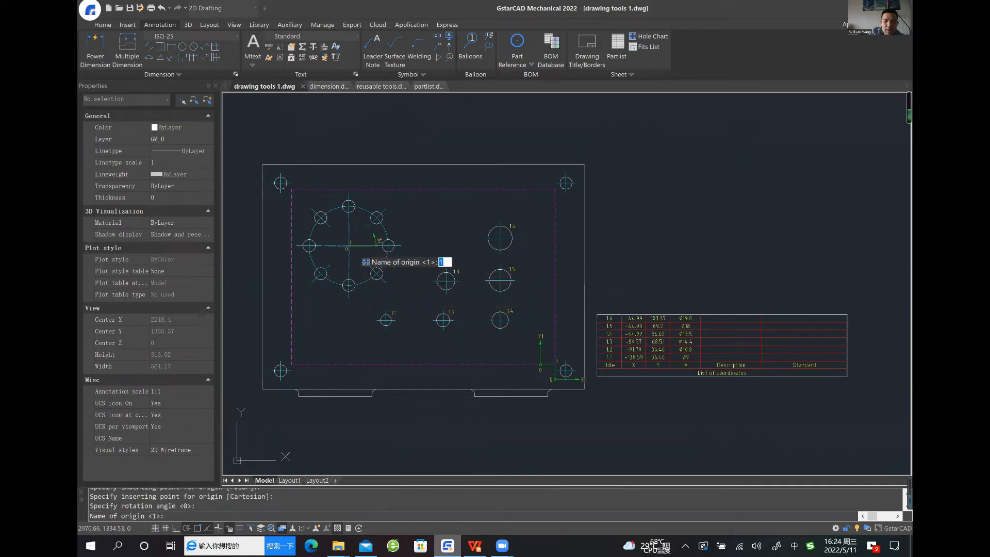
key(Return)
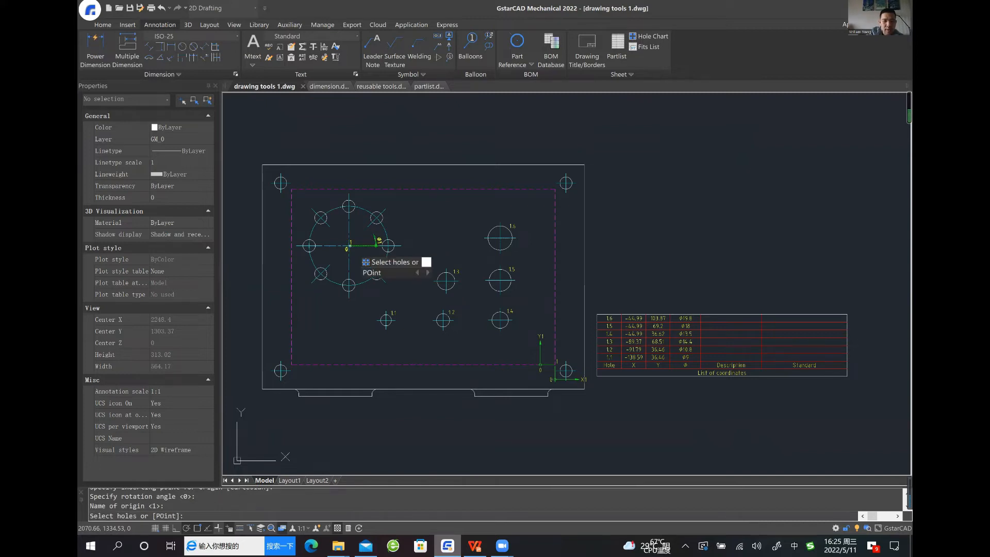
key(Return)
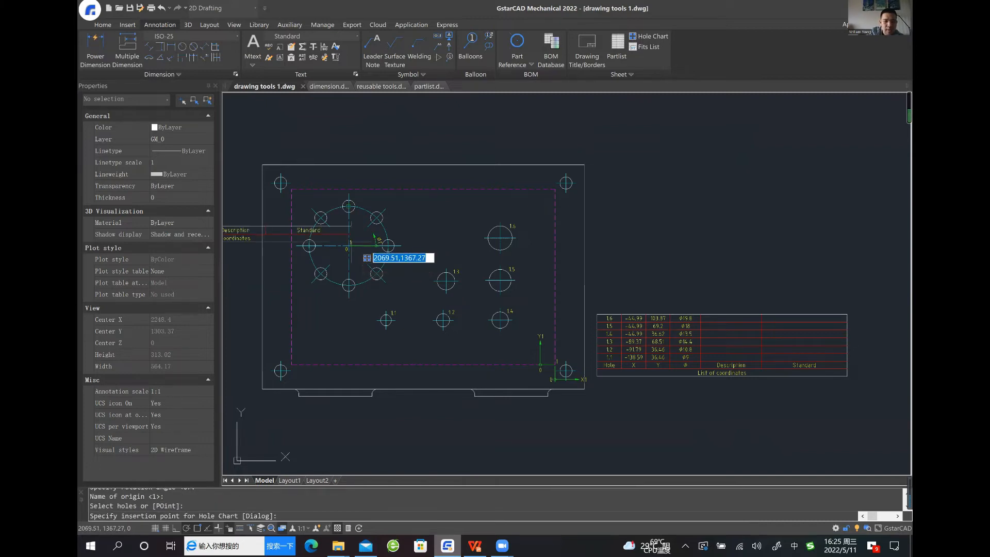
key(Escape)
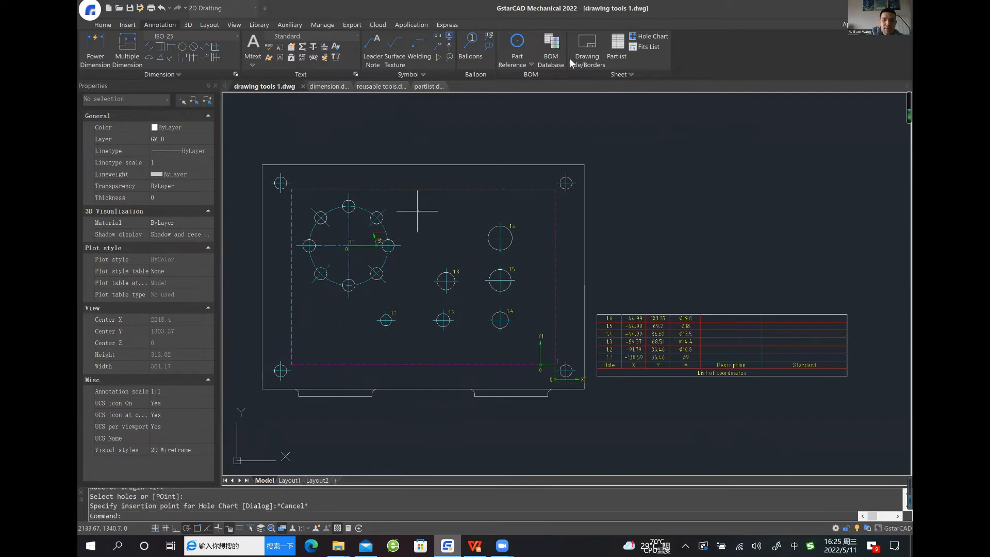
click(648, 36)
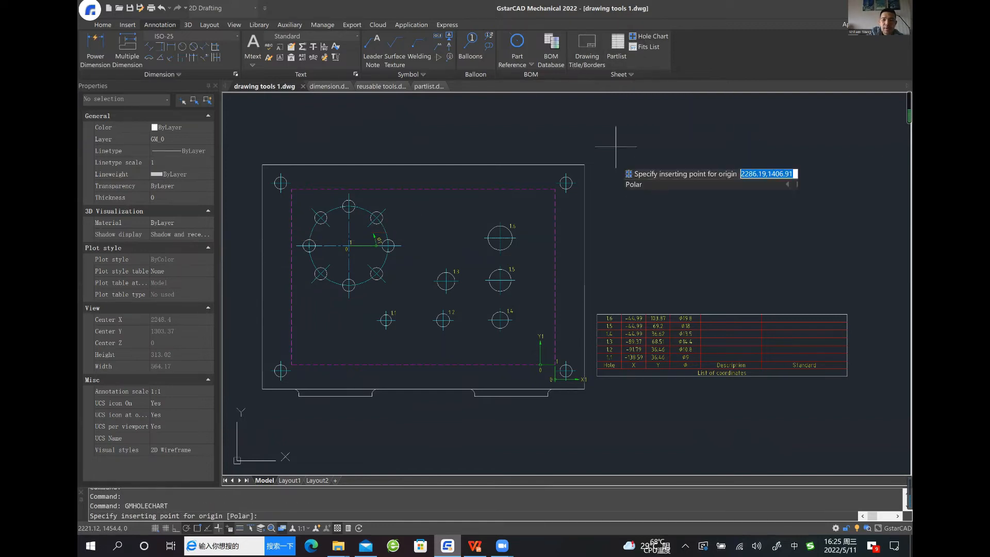
text(p)
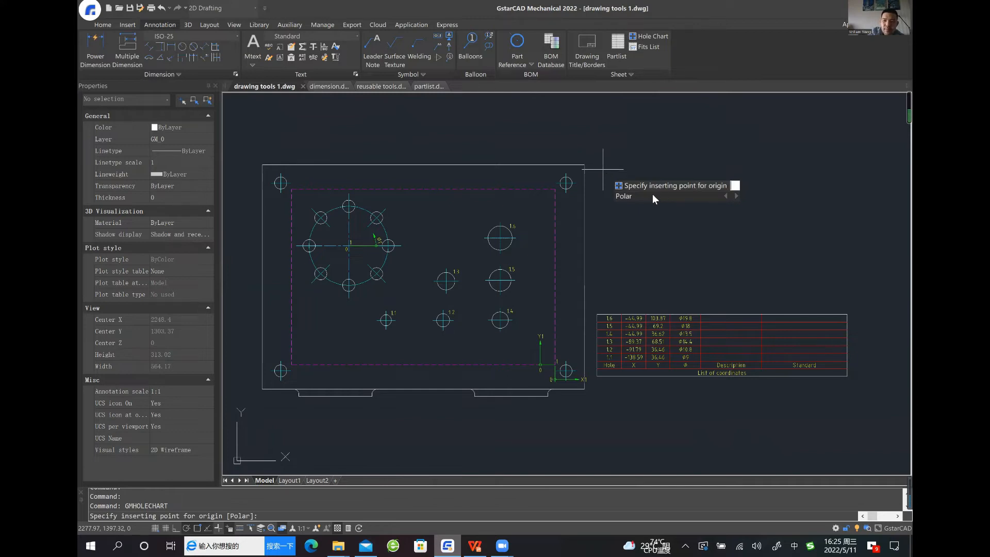
click(630, 196)
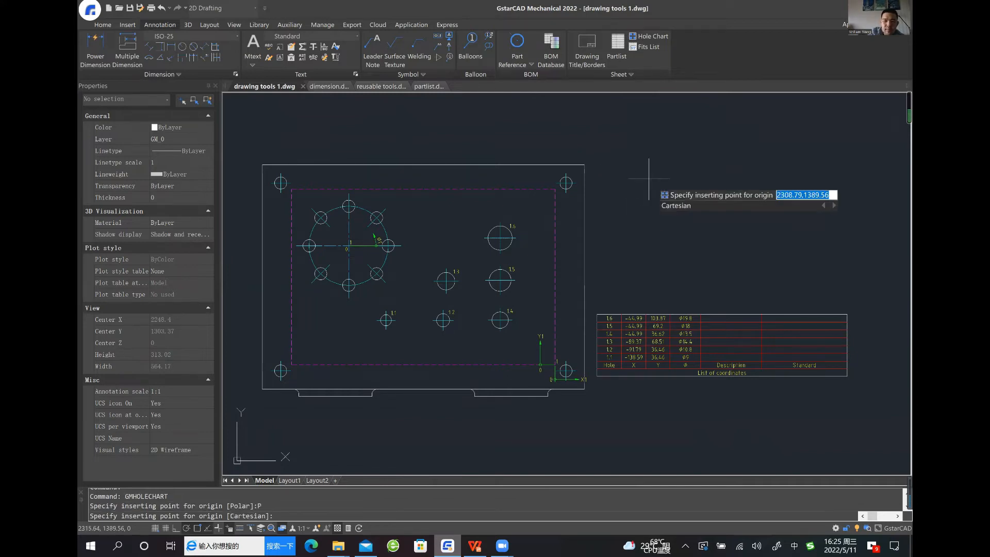
click(346, 246)
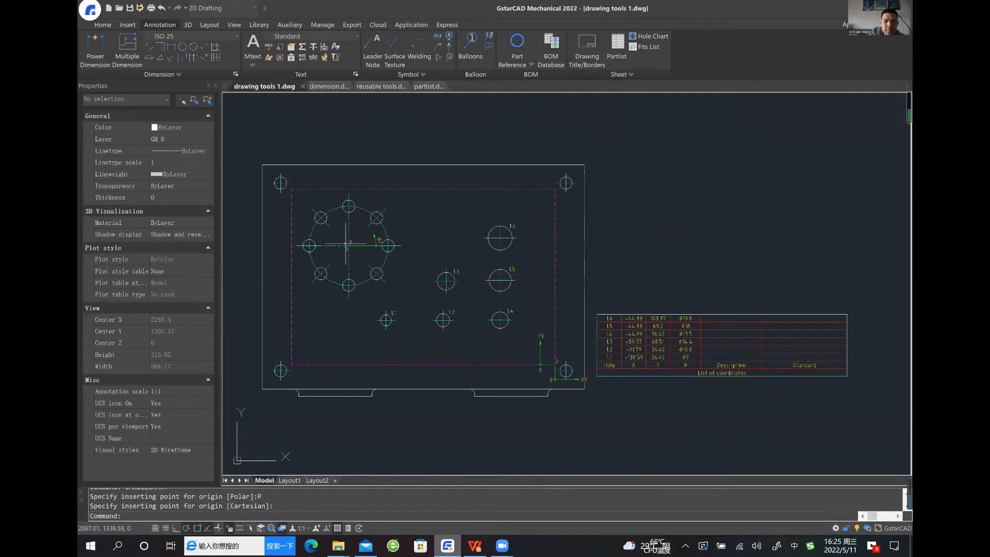
Delete the polar hole chart origin at the centre of the circular hole pattern
click(379, 241)
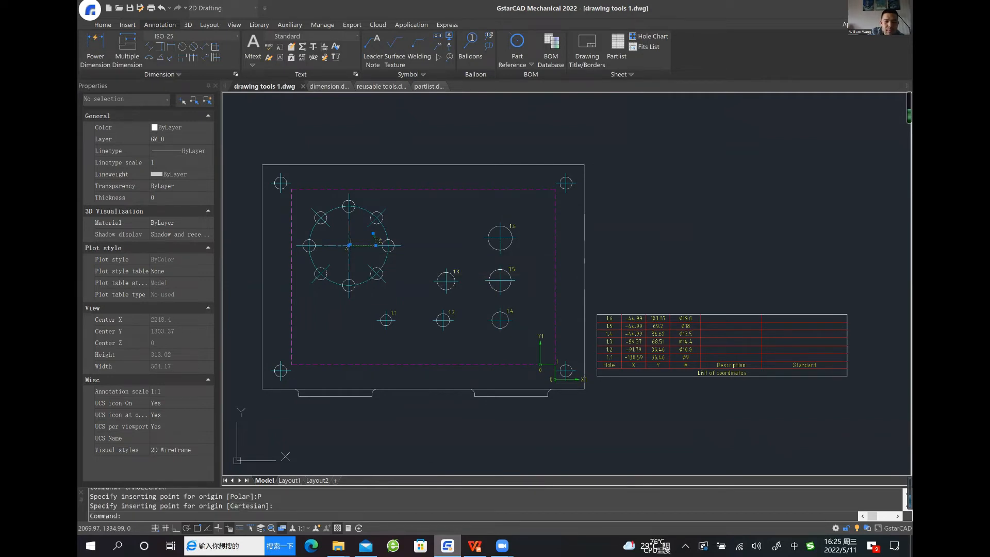
key(Escape)
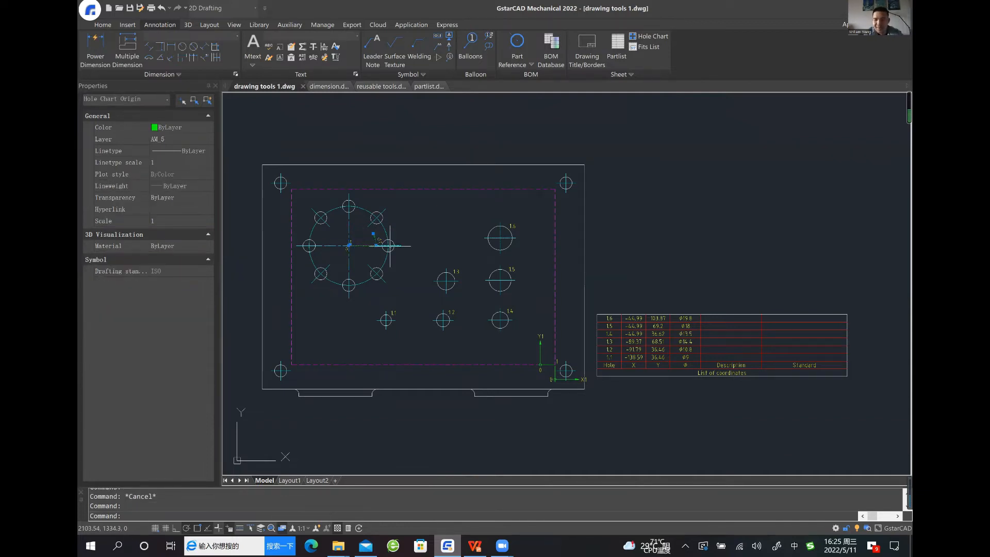
key(Delete)
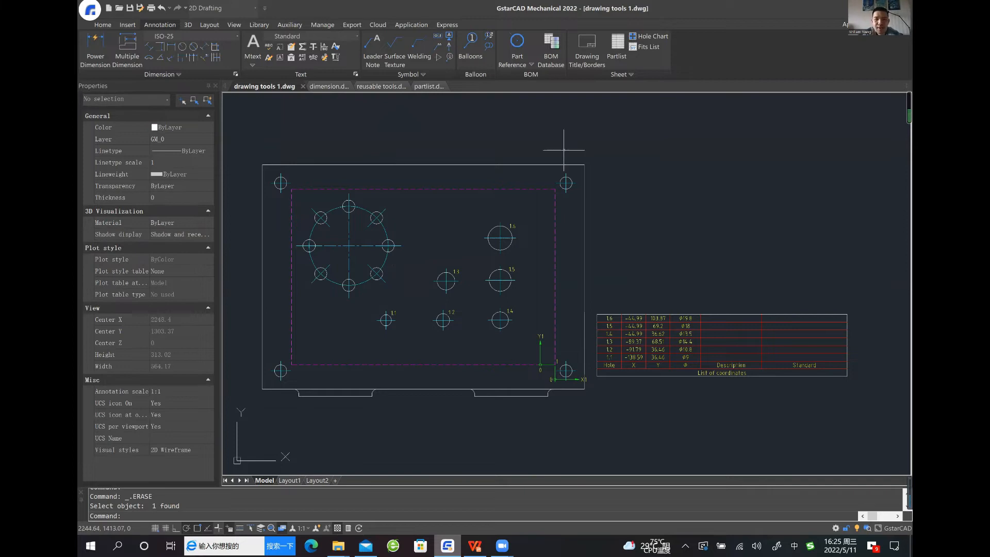
Start a polar Hole Chart with its origin at the centre of the circular hole pattern, rotation angle 0 and origin name 2
click(651, 39)
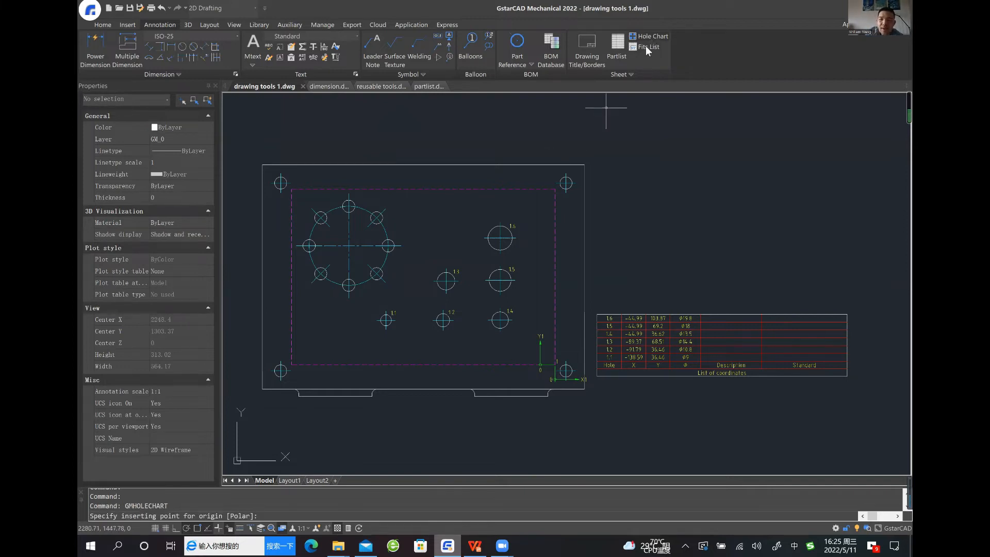
key(BackSpace)
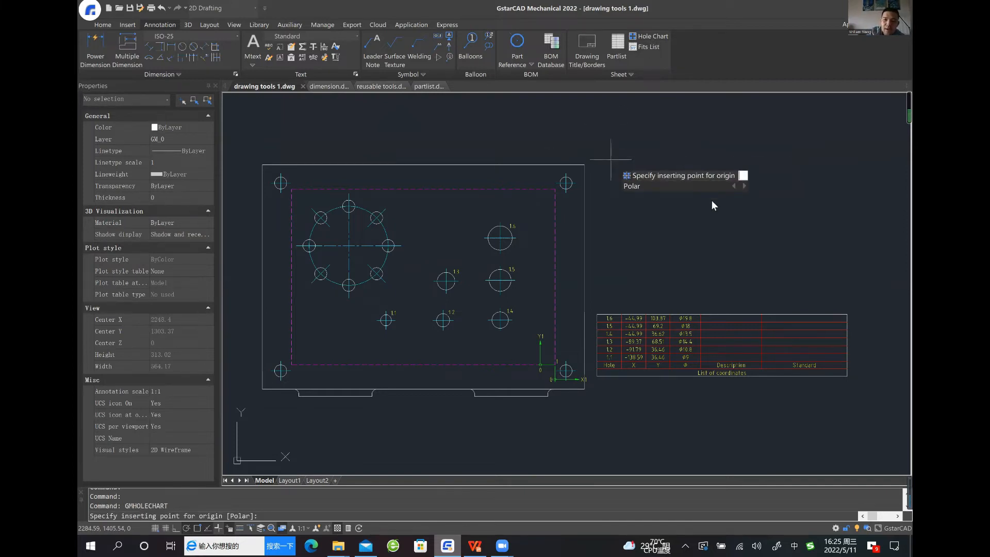
click(634, 188)
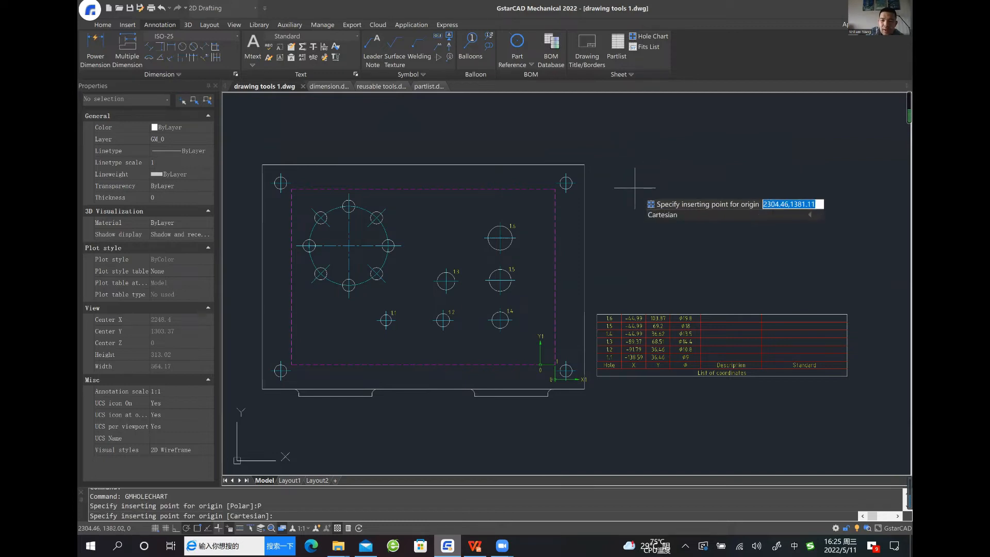
click(349, 245)
key(Return)
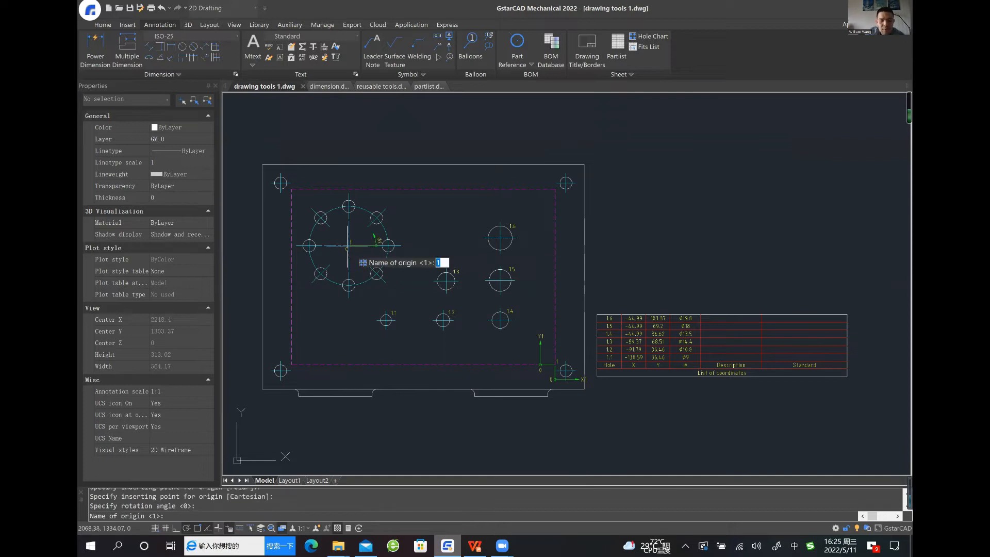
text(2)
key(Return)
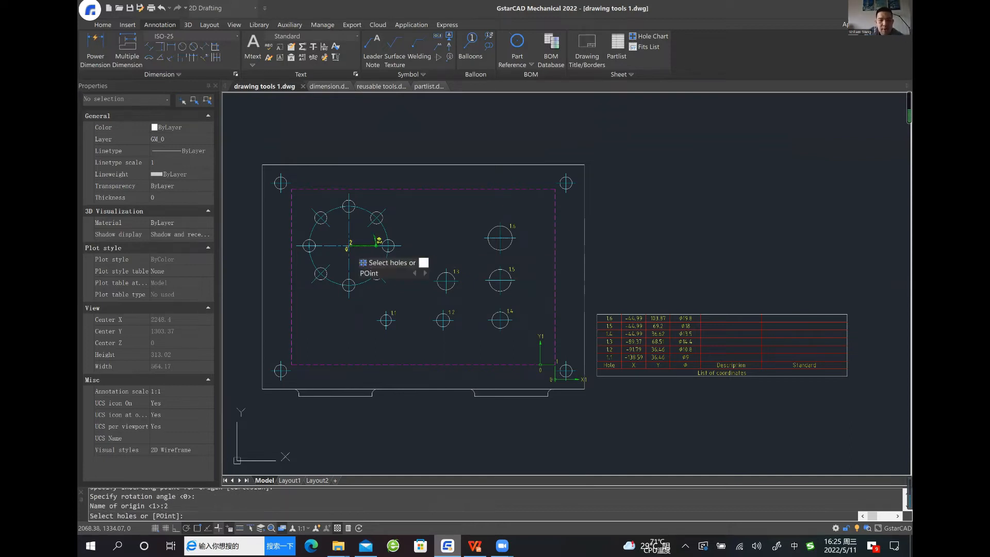
Include the whole circular hole pattern in the polar hole chart and place its table above the first coordinate table
click(416, 202)
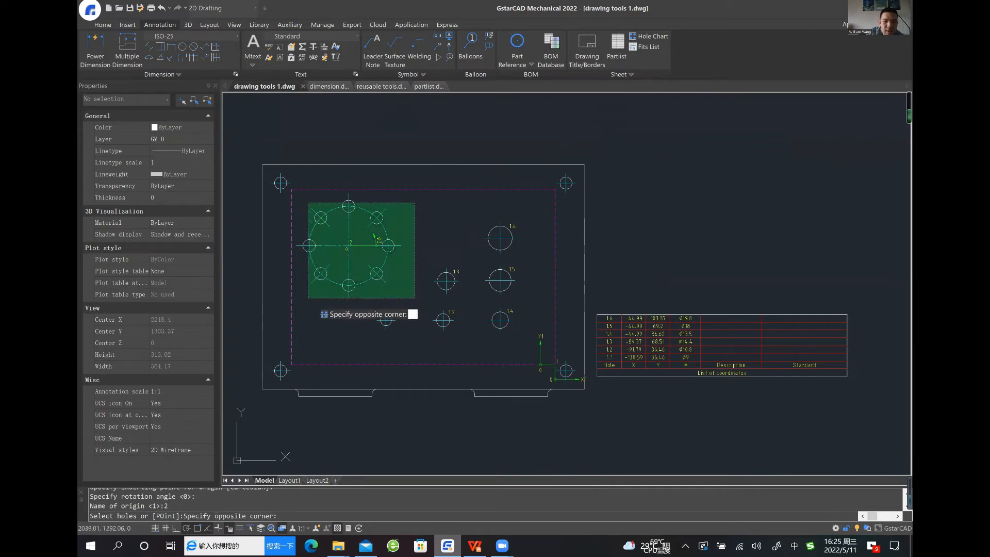
click(313, 297)
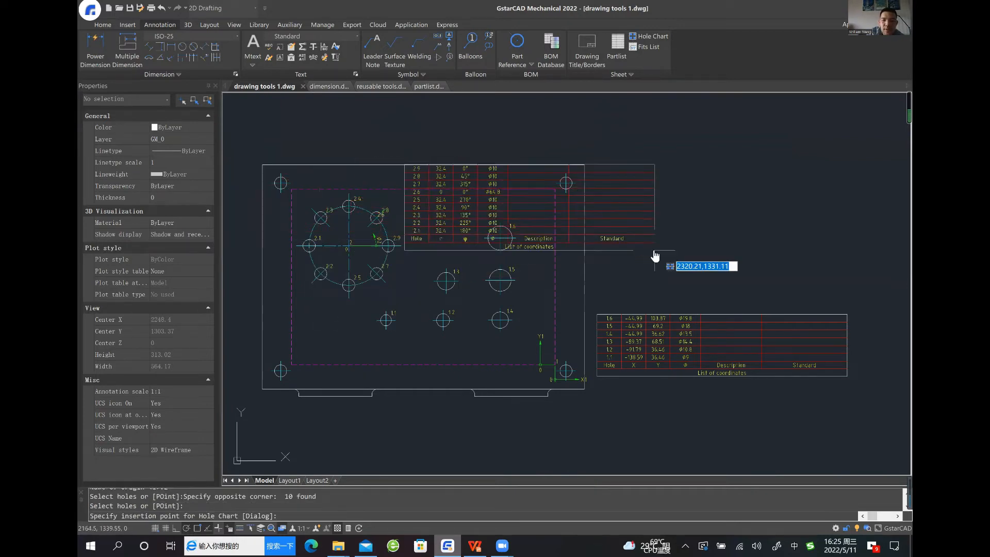
middle_drag(654, 257, 546, 276)
click(736, 311)
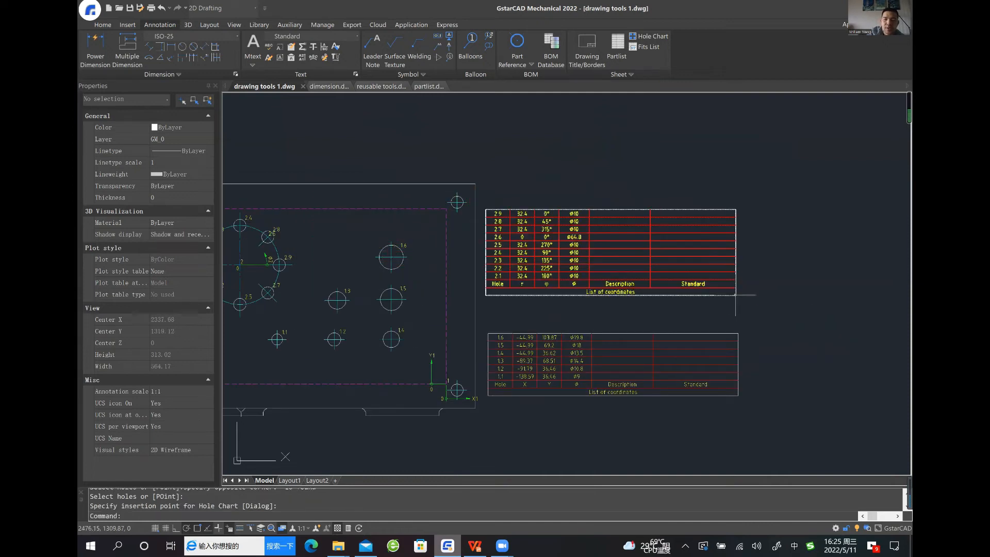
Examine the radius, angle and diameter columns of the polar hole chart beside the Cartesian chart
scroll(576, 305, up, 3)
scroll(564, 298, up, 3)
scroll(547, 279, down, 5)
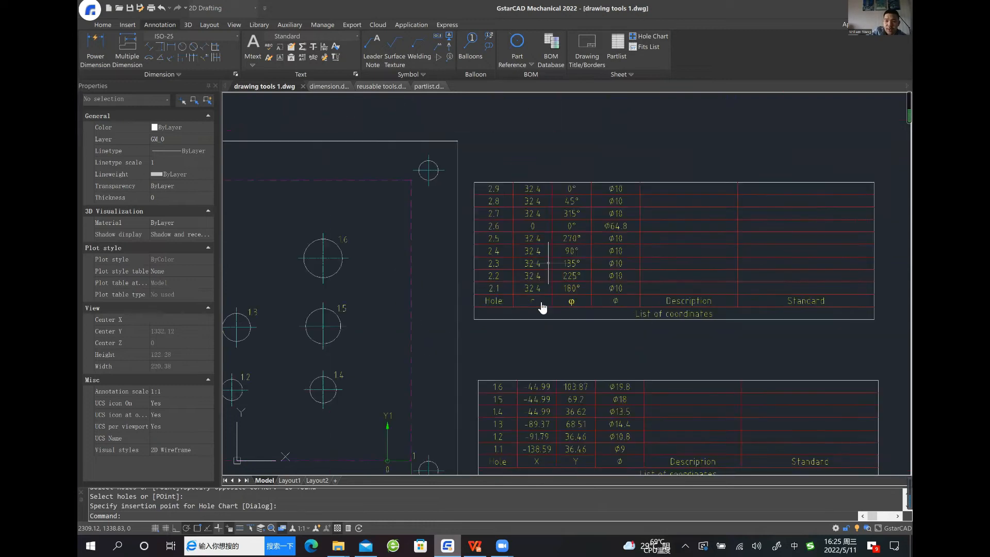
scroll(545, 291, up, 2)
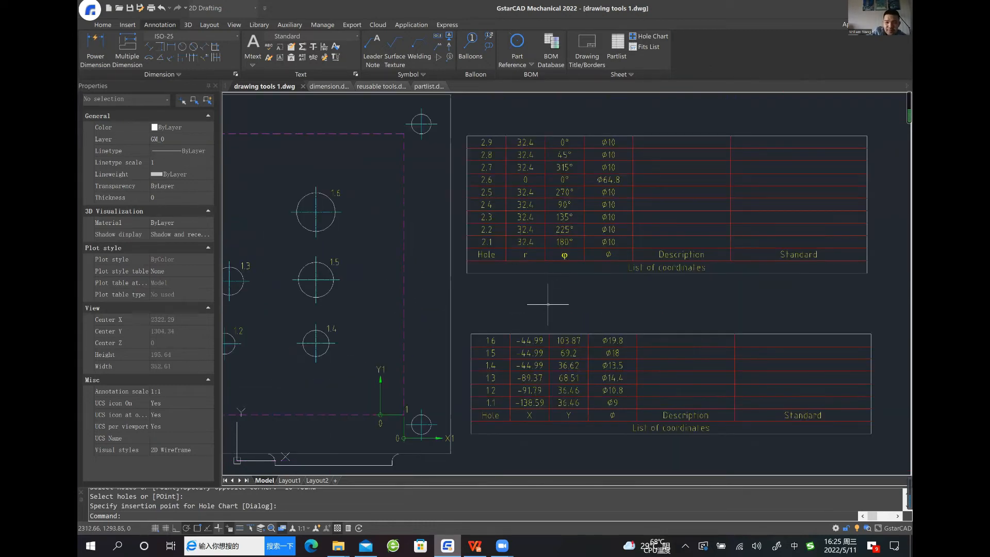
scroll(547, 294, down, 4)
middle_drag(557, 306, 563, 305)
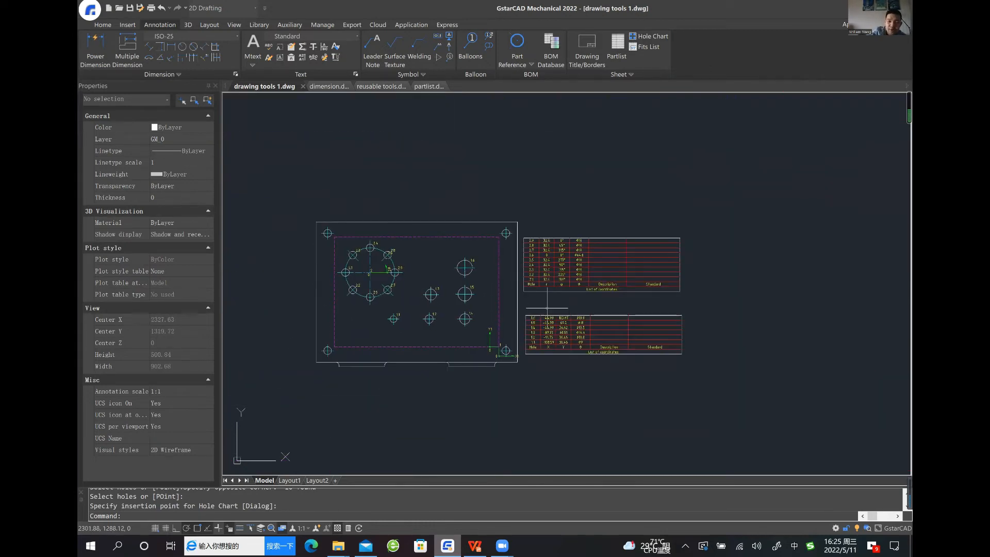
Move the Ø18 hole 1.5 right and slightly down, to about X -22.6, Y 60.6 from chart origin 1
scroll(547, 308, up, 2)
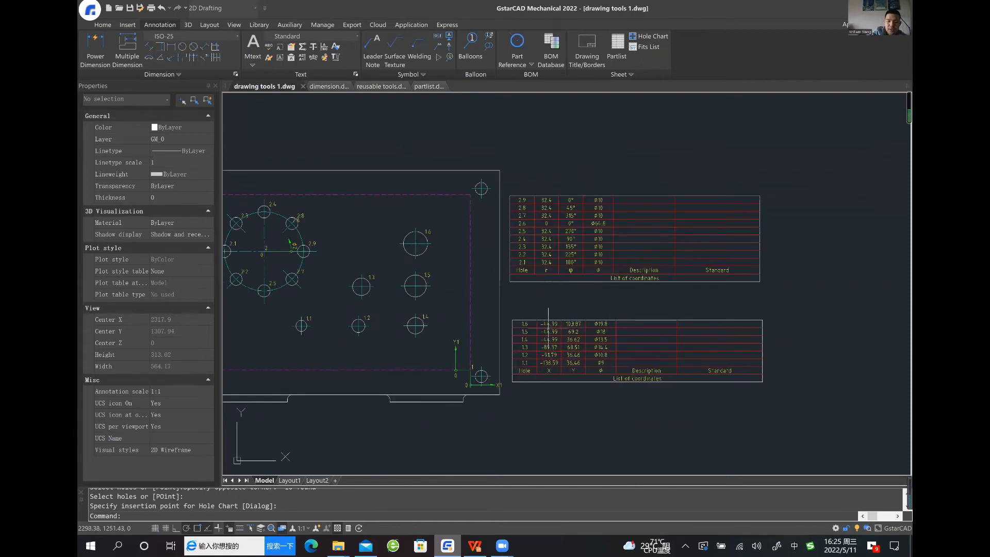
middle_drag(563, 303, 575, 295)
scroll(566, 264, up, 2)
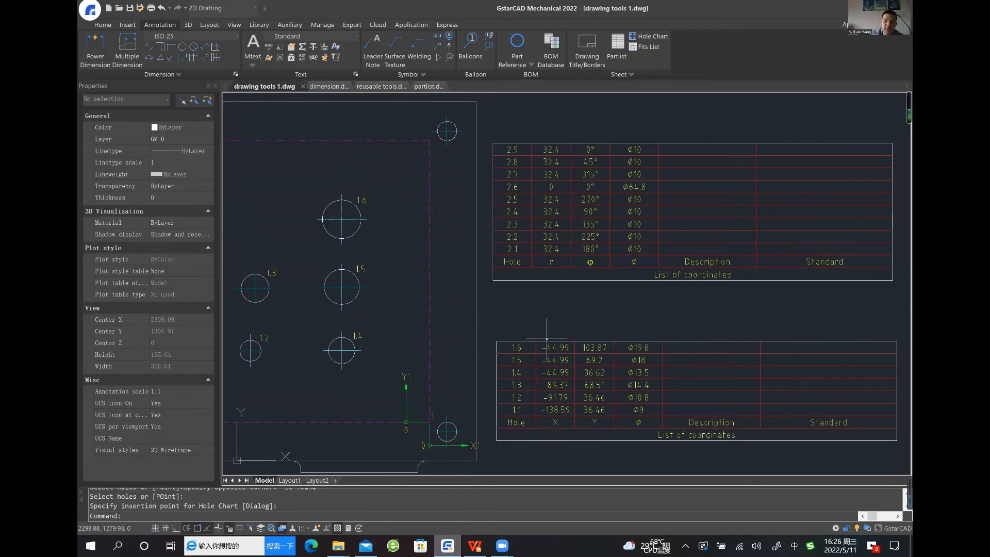
middle_drag(494, 320, 498, 296)
click(408, 240)
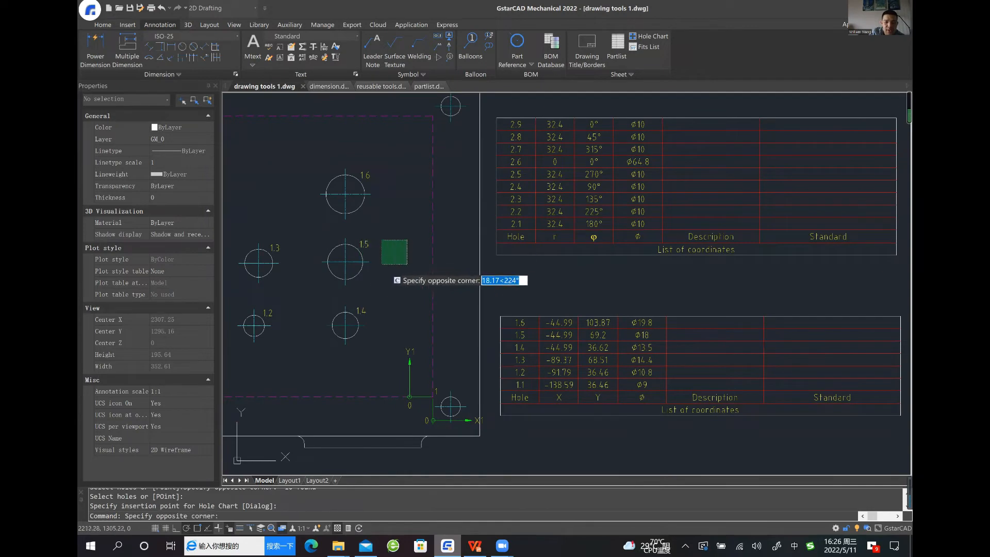
click(382, 264)
click(392, 251)
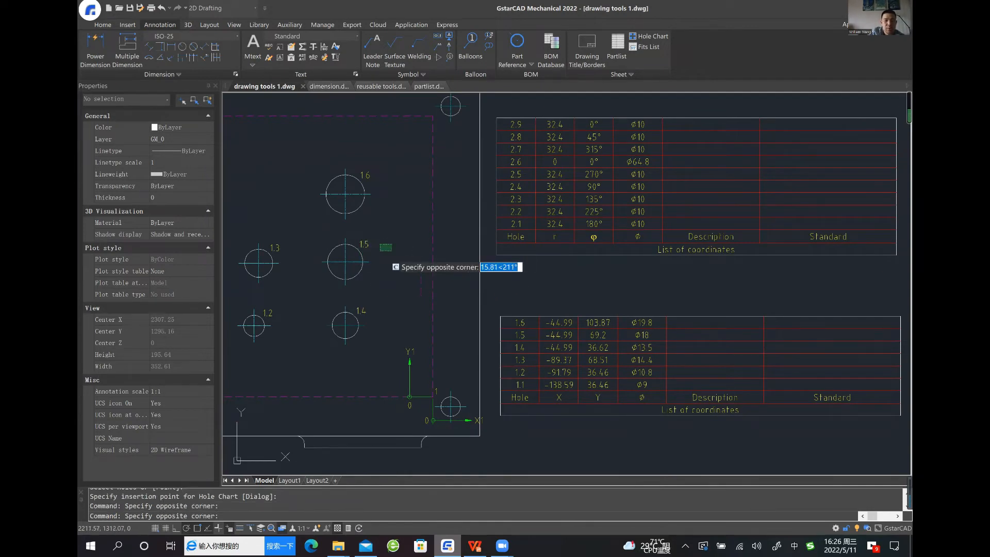
click(301, 287)
drag(346, 255, 389, 270)
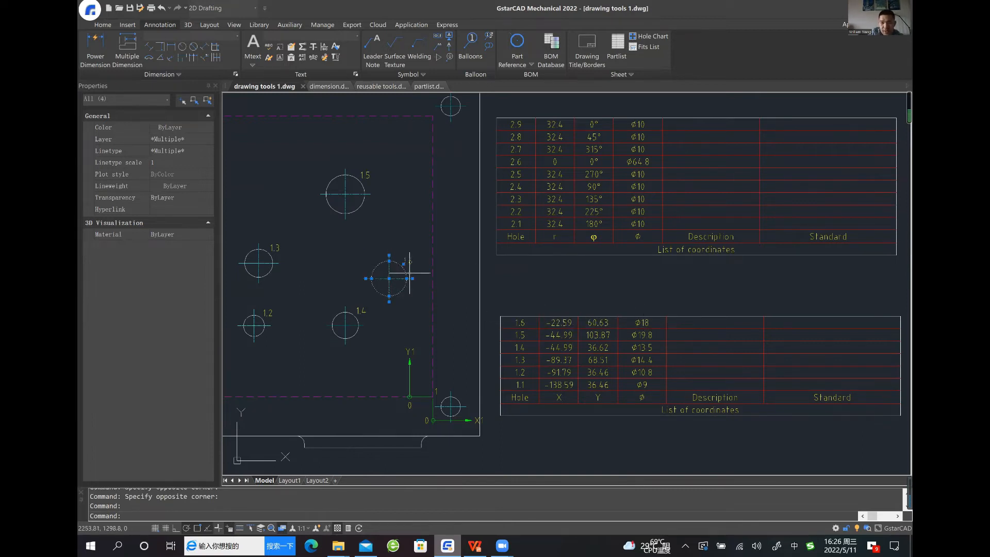
Move the same Ø18 hole back towards hole 1.3, to about X -49.1, Y 67.9 from chart origin 1
drag(390, 270, 338, 256)
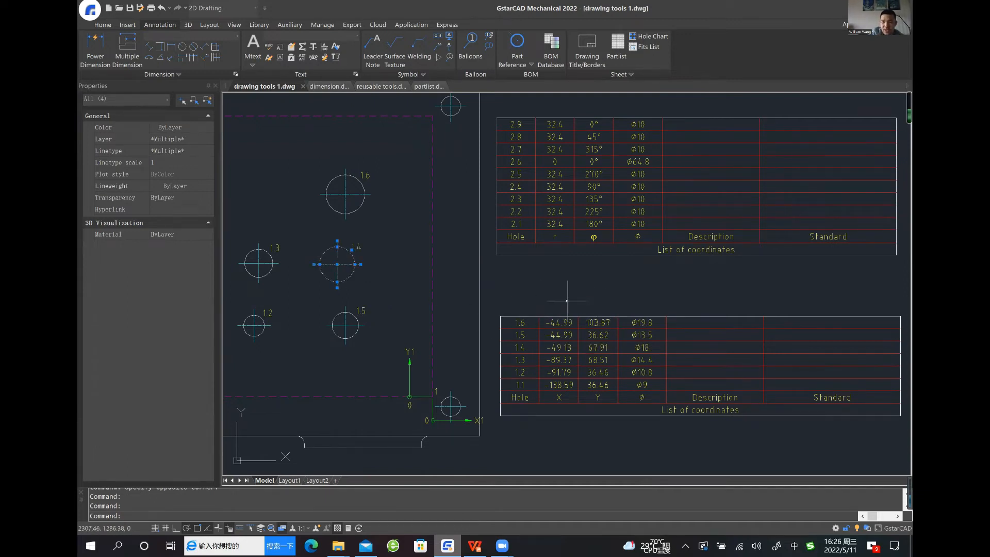
scroll(551, 296, down, 3)
mouse_move(550, 303)
middle_down()
mouse_move(512, 302)
mouse_move(521, 308)
middle_up()
key(Escape)
middle_drag(429, 283, 443, 284)
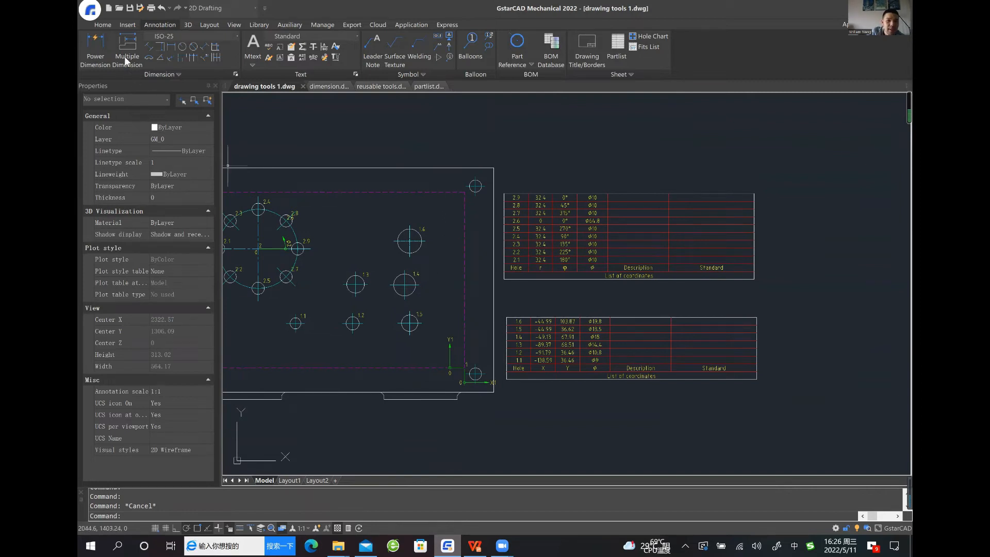
Add a Centerline Cross with Hole of diameter 10 in the free area above hole 1.3
click(110, 27)
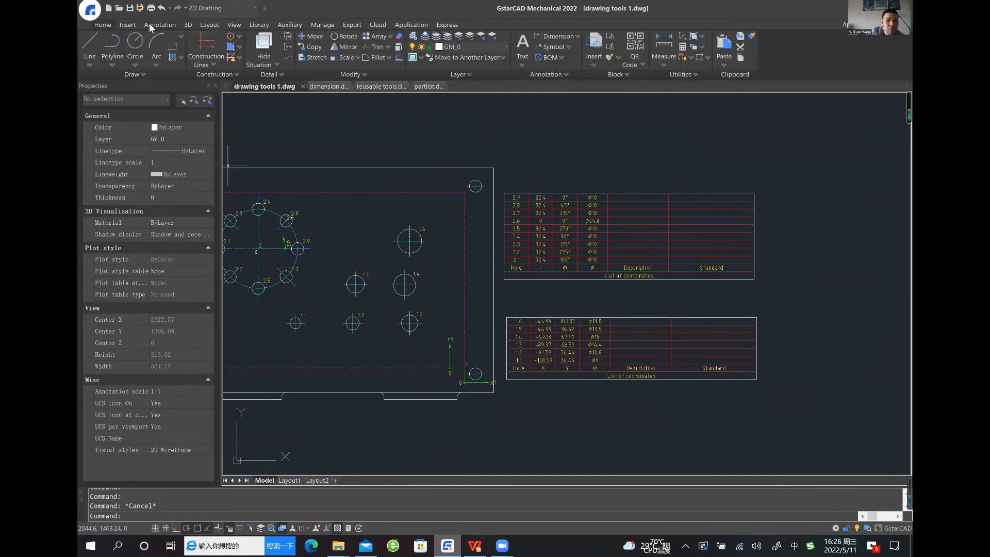
click(176, 37)
click(183, 36)
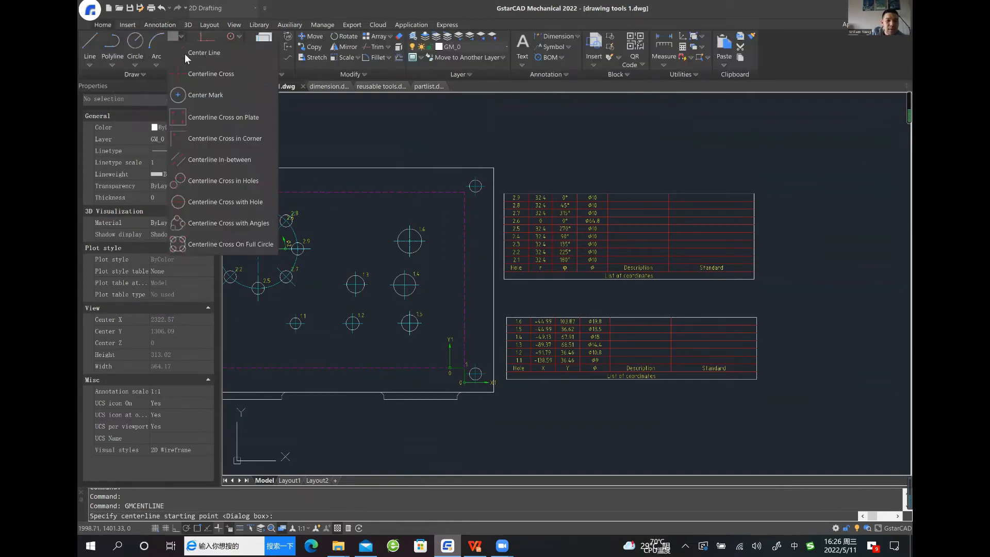
click(224, 202)
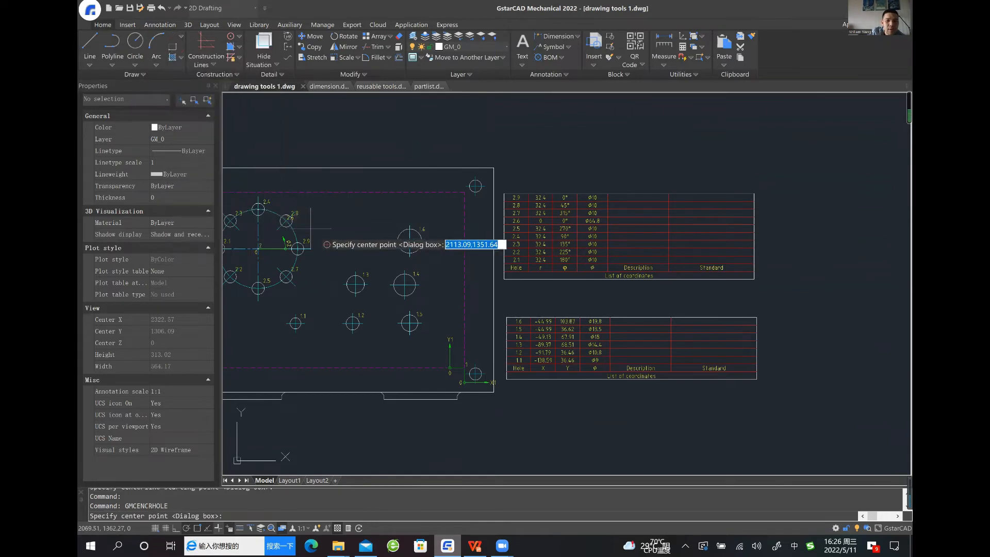
click(346, 229)
key(Return)
key(Return)
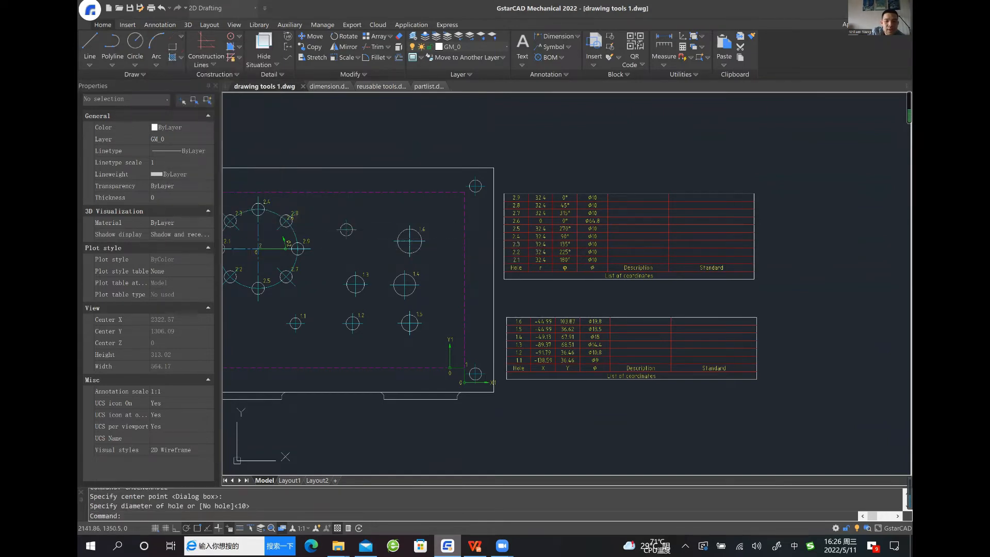
middle_drag(353, 244, 337, 241)
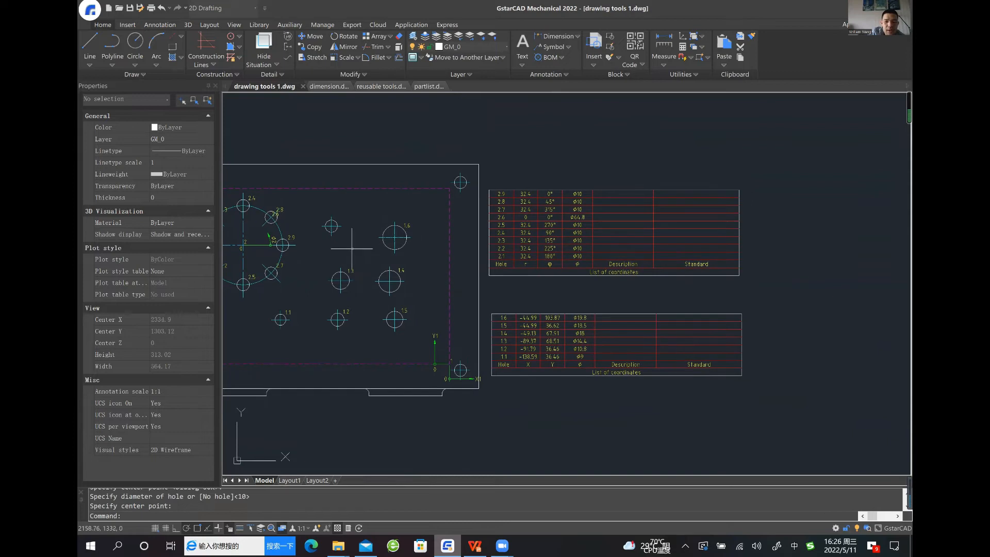
middle_drag(552, 303, 538, 294)
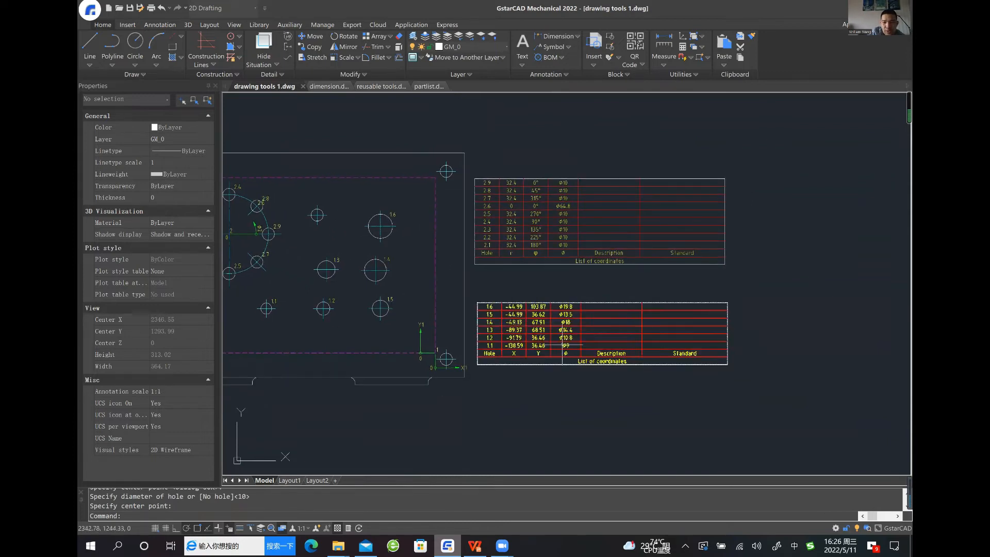
click(579, 324)
click(570, 325)
click(560, 335)
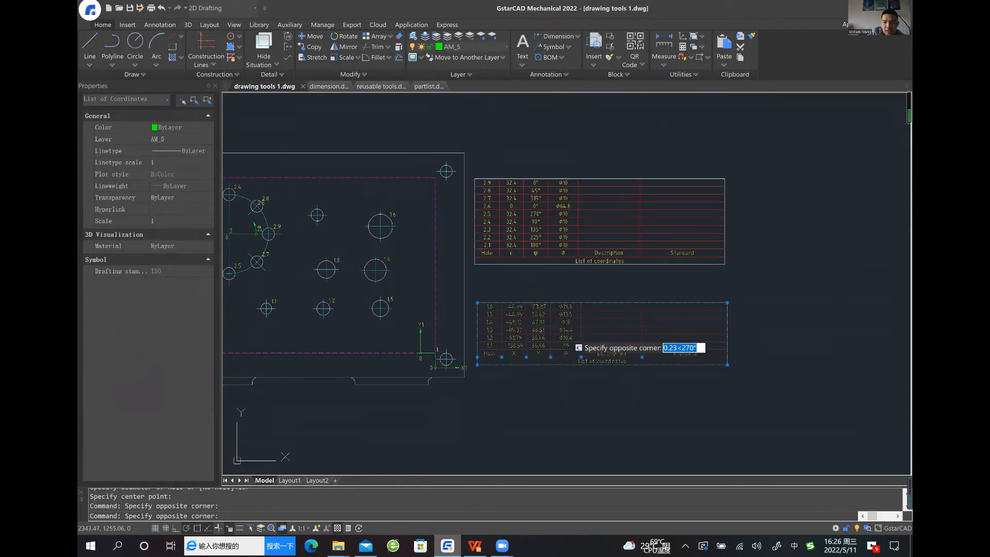
key(Escape)
click(571, 325)
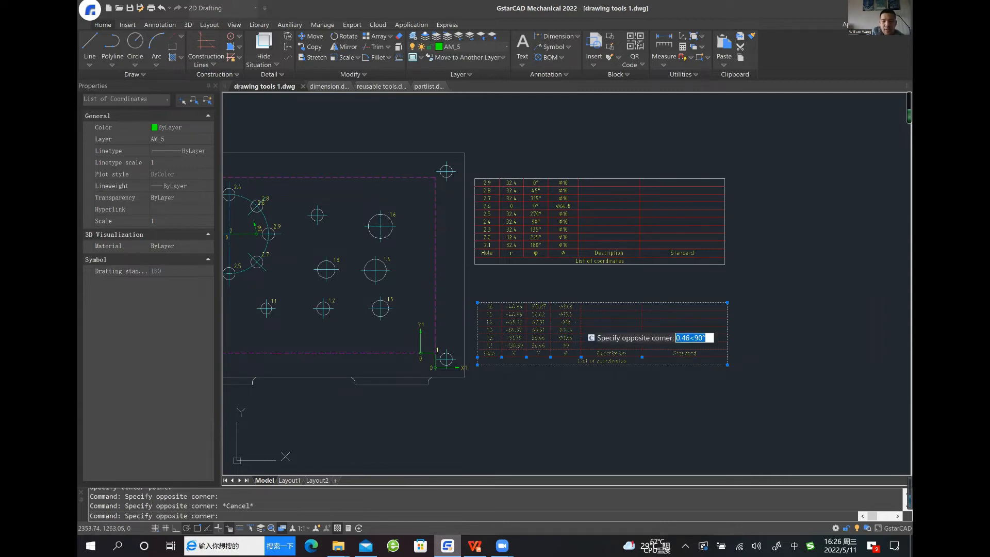
key(Escape)
key(Escape)
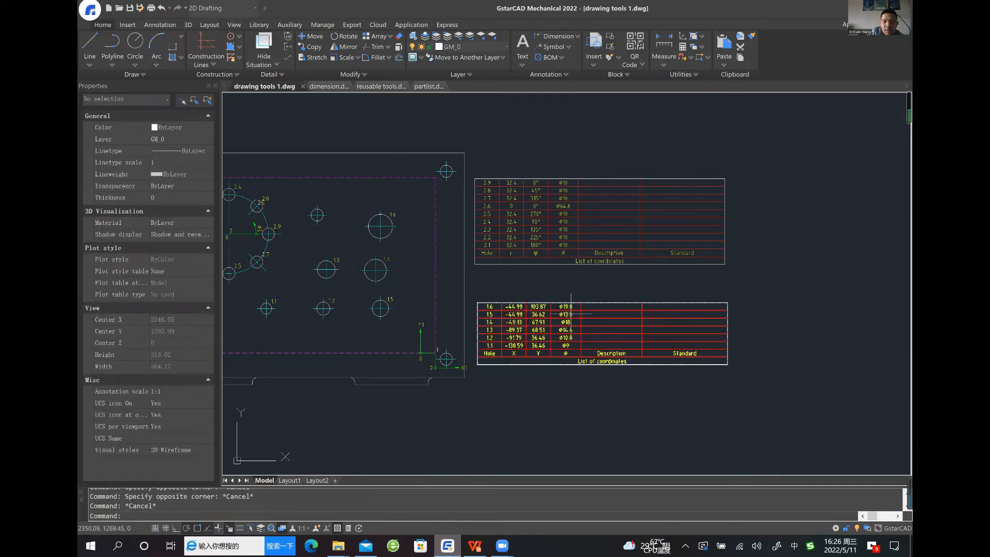
Edit the Cartesian hole chart and add the new Ø10 hole above hole 1.3 to its selection set
double_click(571, 313)
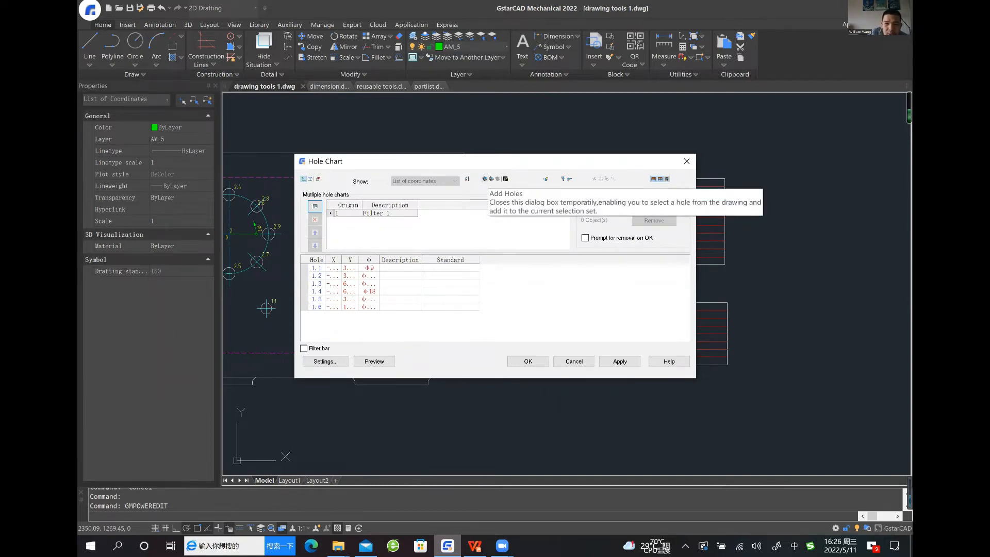
click(486, 179)
middle_drag(372, 239, 460, 239)
click(427, 194)
click(376, 242)
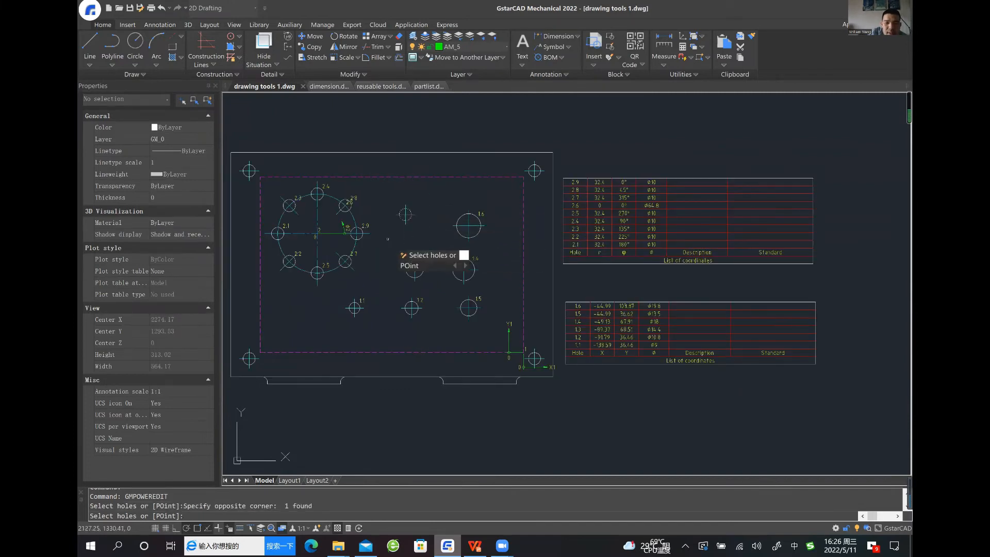
key(Return)
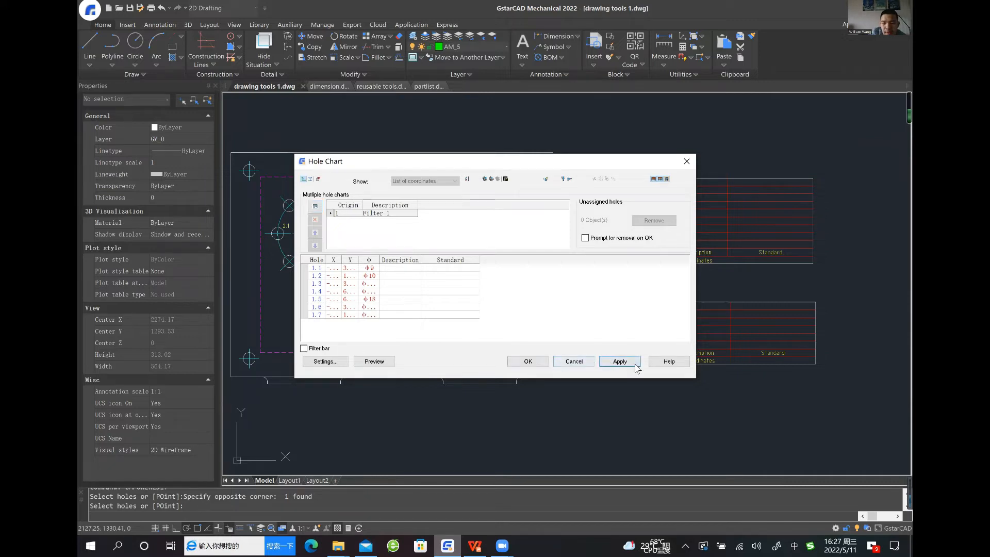
click(528, 361)
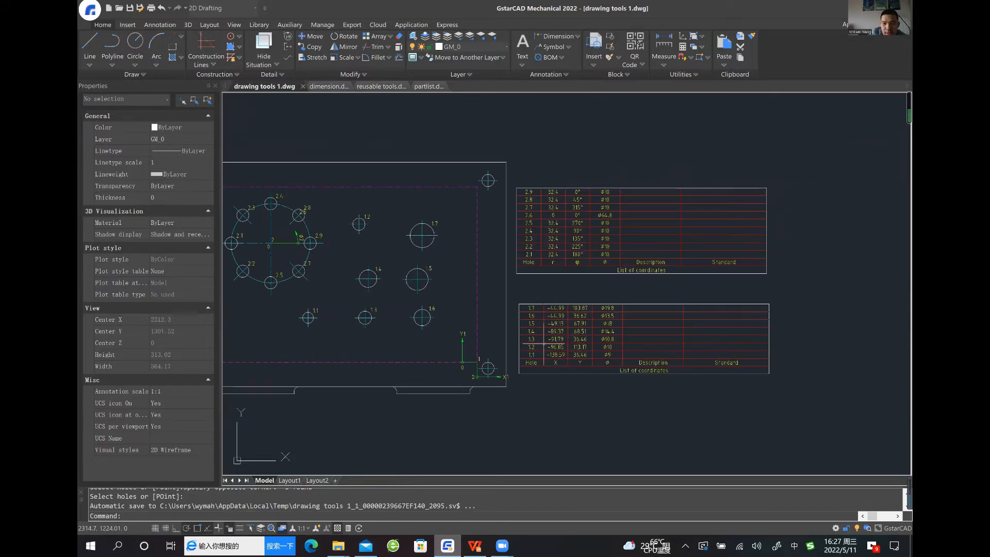
scroll(663, 301, up, 2)
scroll(586, 308, down, 2)
middle_drag(587, 328, 517, 330)
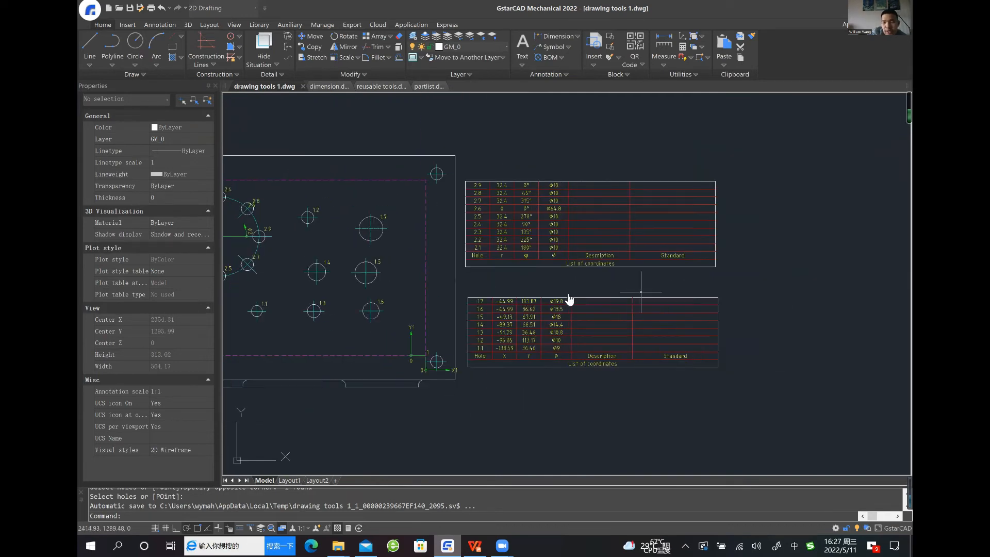
middle_drag(639, 292, 568, 294)
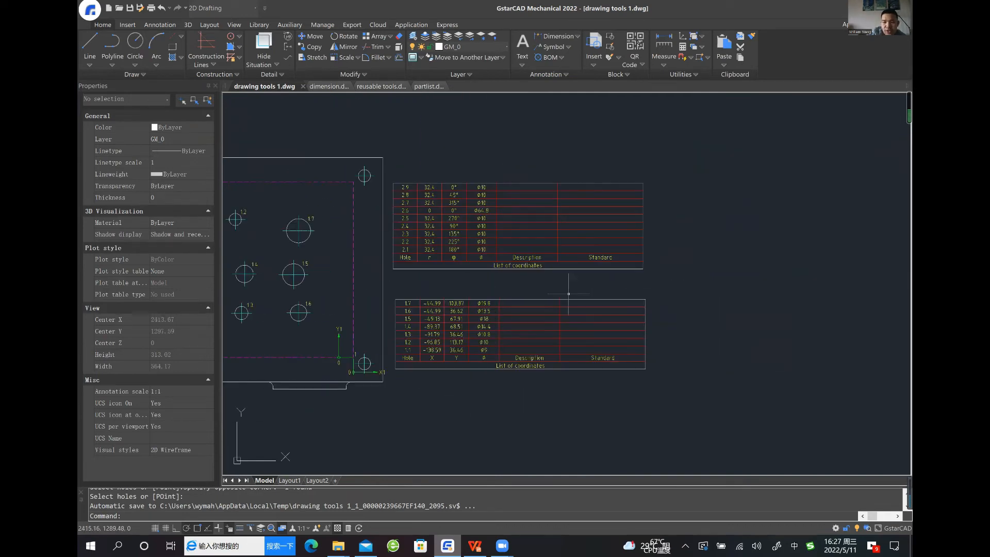
click(492, 233)
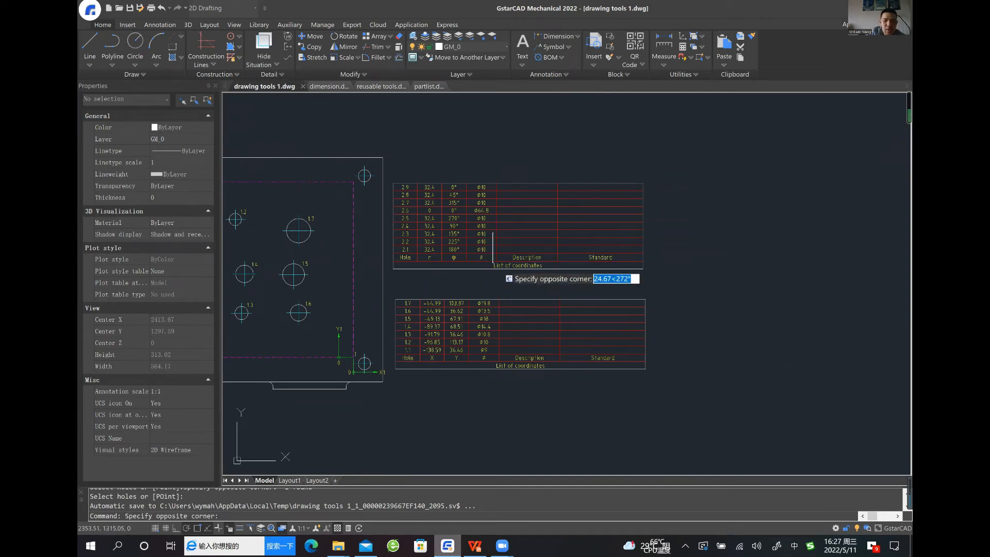
key(Escape)
Edit the Cartesian hole chart to show a Hole table and place that table to the right of the two coordinate lists
click(472, 308)
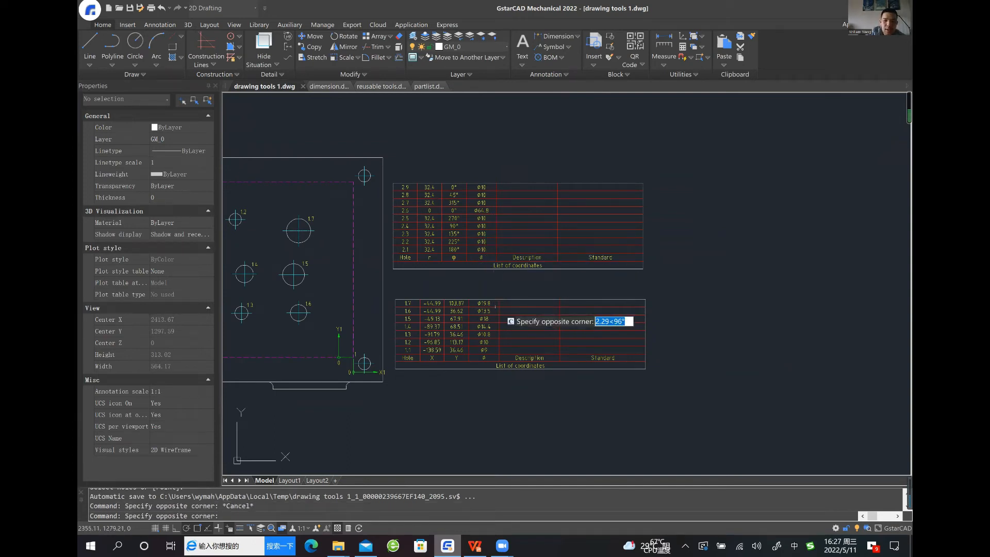
click(473, 307)
double_click(471, 321)
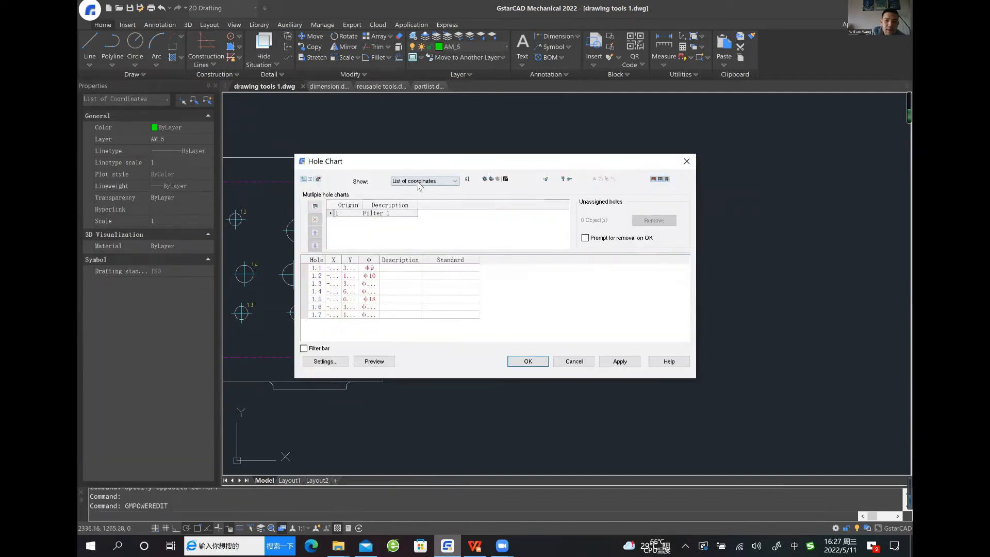
click(415, 181)
click(408, 197)
click(528, 361)
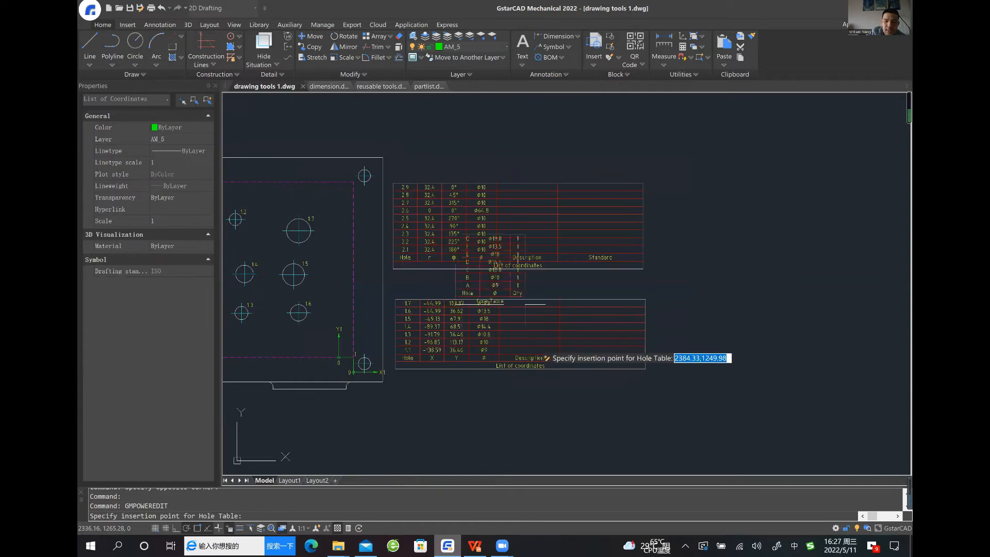
click(741, 336)
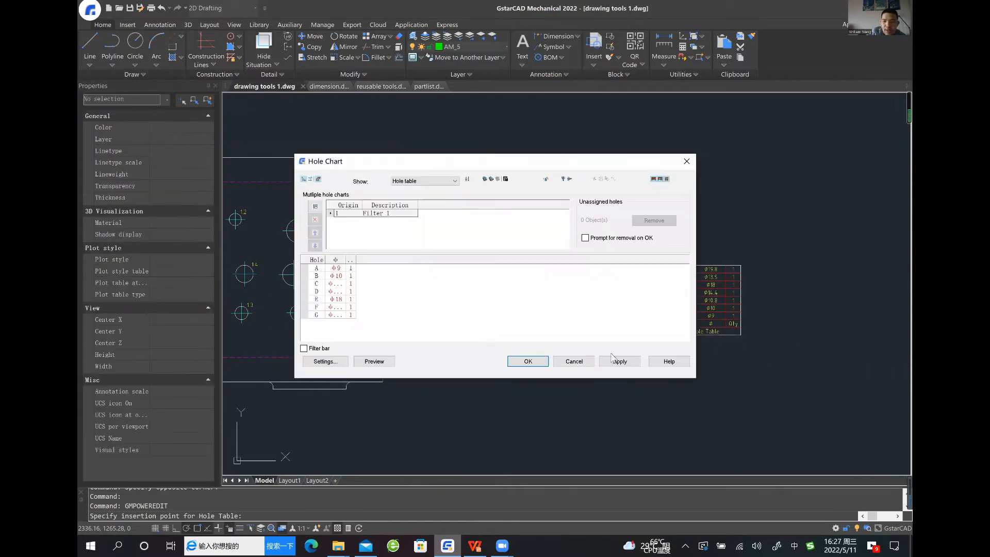
click(537, 363)
scroll(542, 378, down, 3)
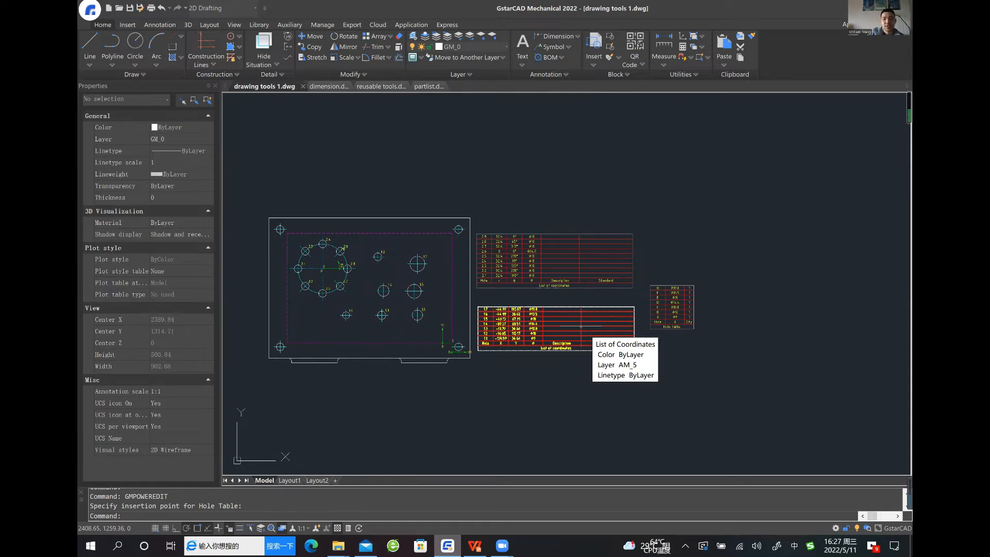
mouse_move(513, 193)
middle_down()
mouse_move(582, 229)
mouse_move(549, 194)
mouse_move(501, 189)
middle_up()
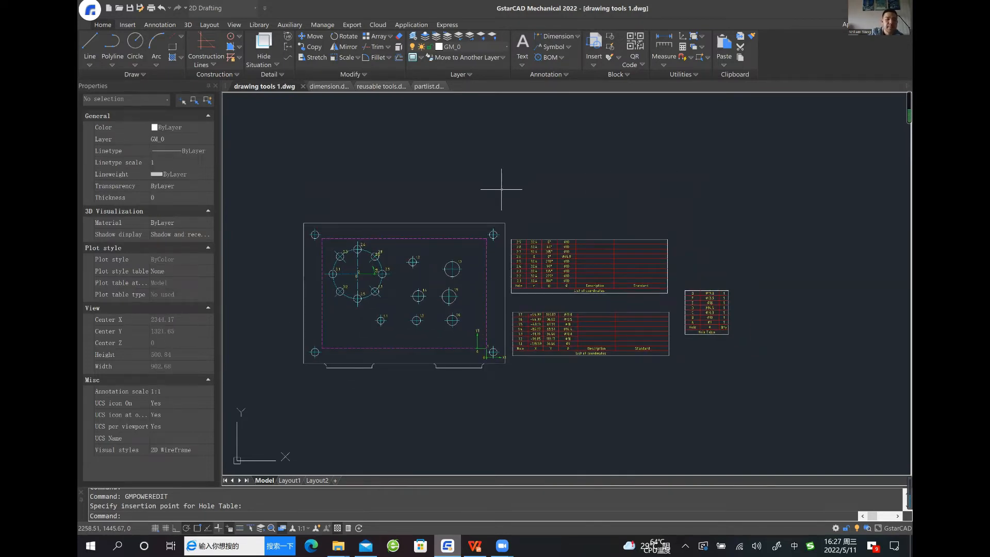
Switch to the drawing dimension.dwg and bring the sectioned flanged sleeve into close view
click(324, 89)
middle_drag(486, 256, 472, 280)
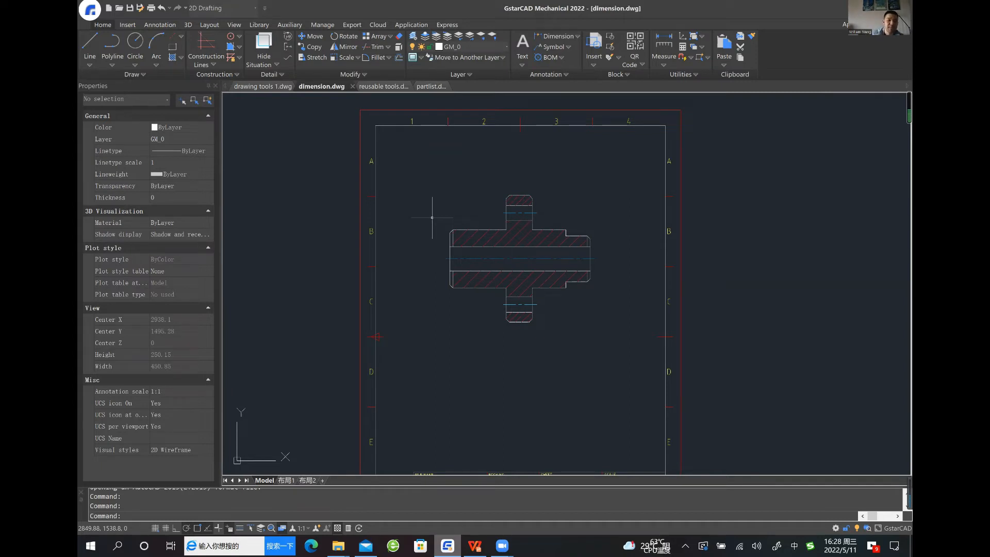
scroll(459, 276, up, 2)
middle_drag(469, 257, 471, 278)
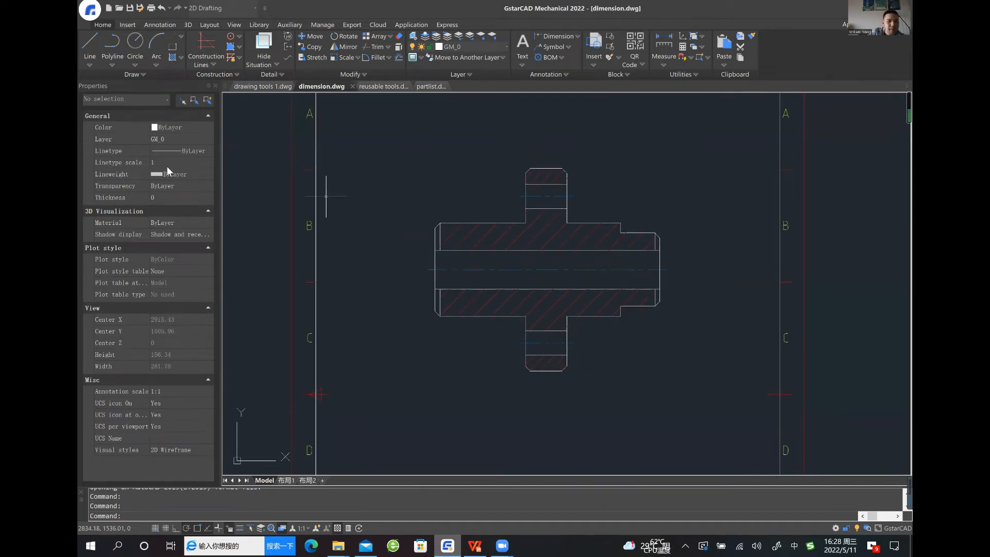
Add a vertical power dimension across the sleeve's outer diameter, placed outside its left end
click(152, 27)
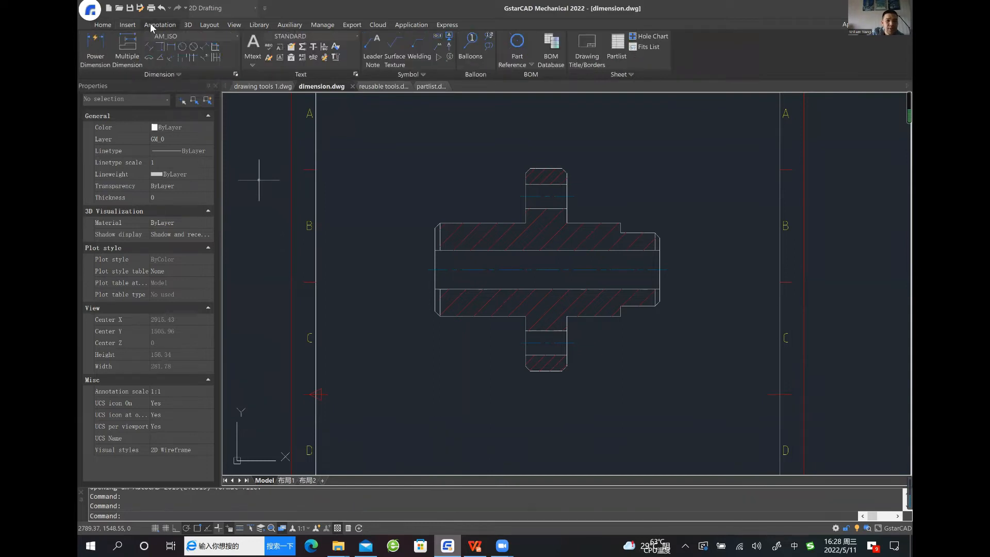
scroll(423, 183, up, 2)
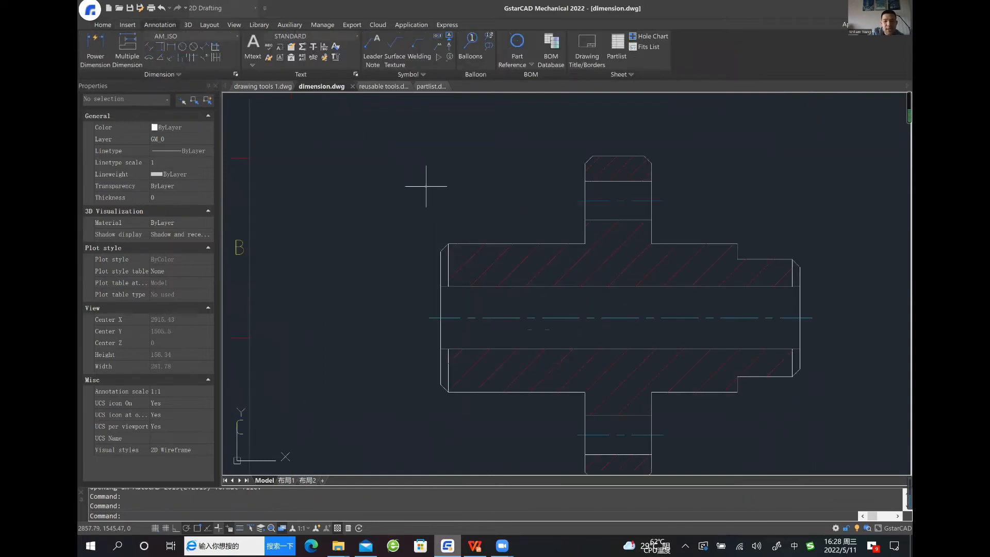
middle_drag(395, 192, 370, 189)
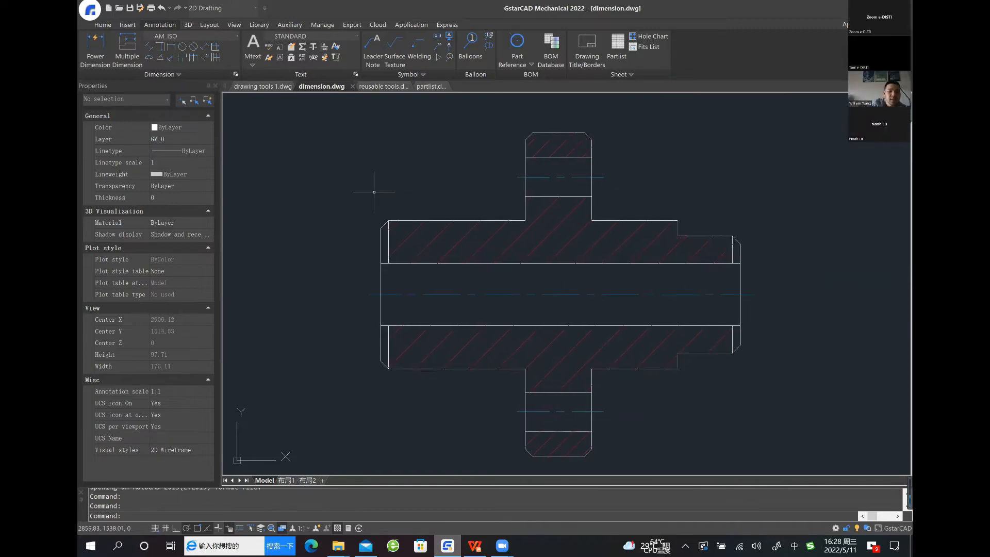
click(161, 57)
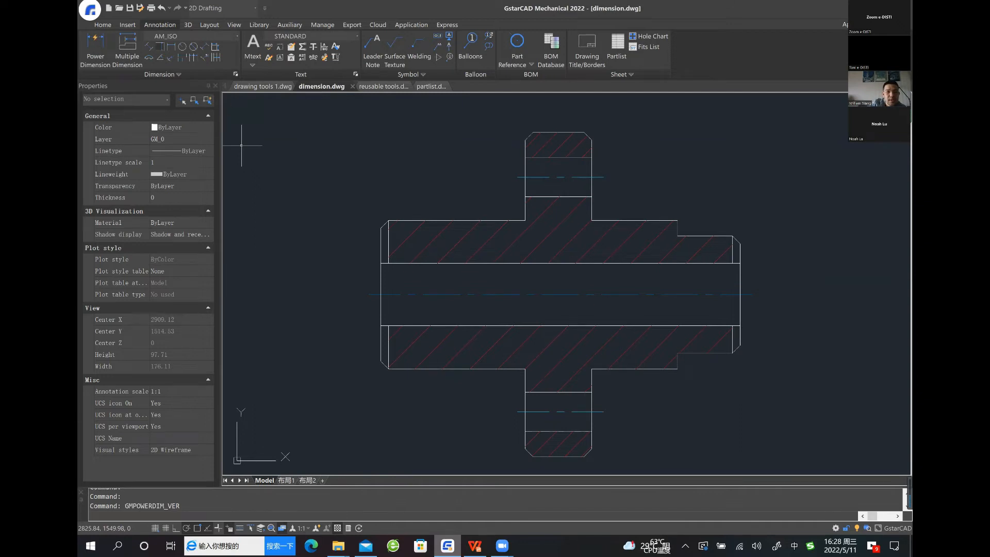
click(388, 223)
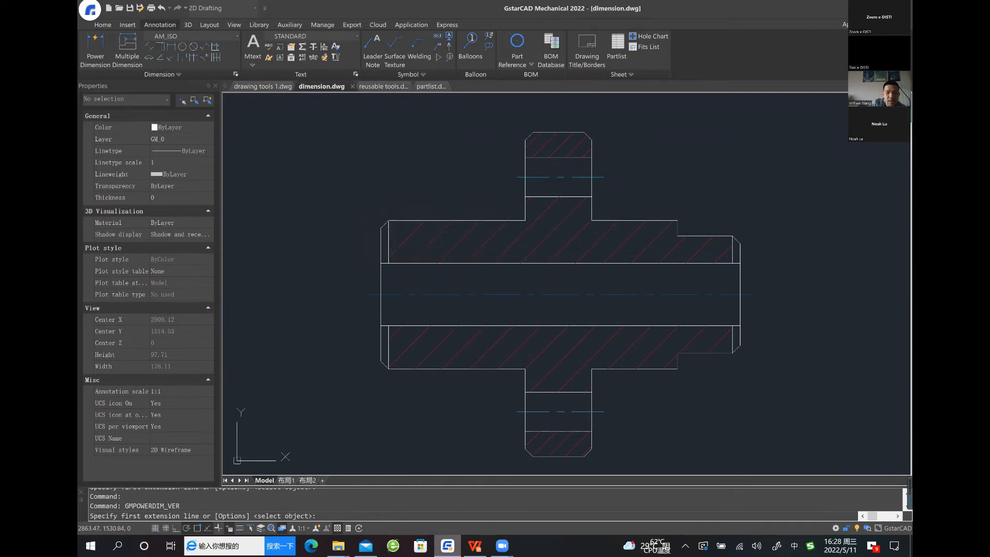
click(388, 368)
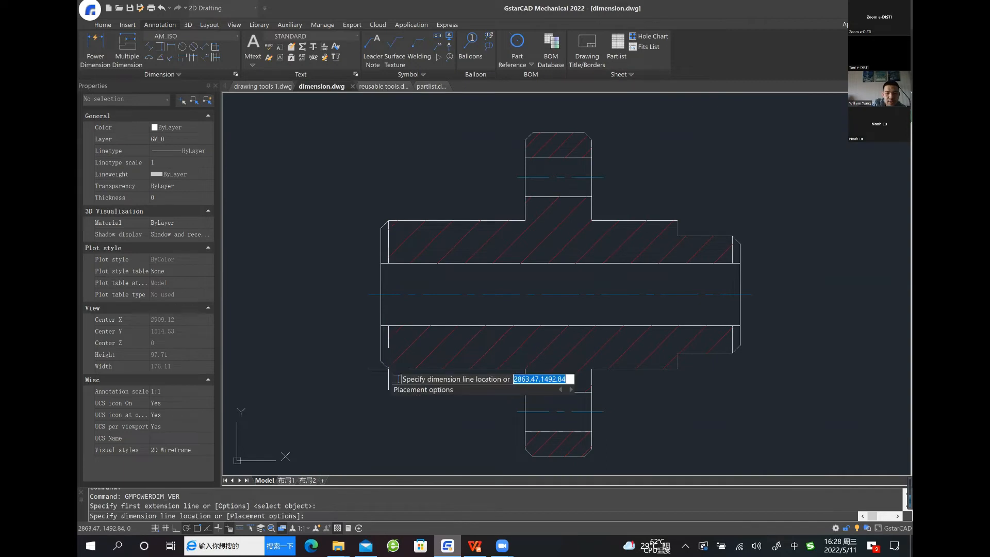
click(329, 365)
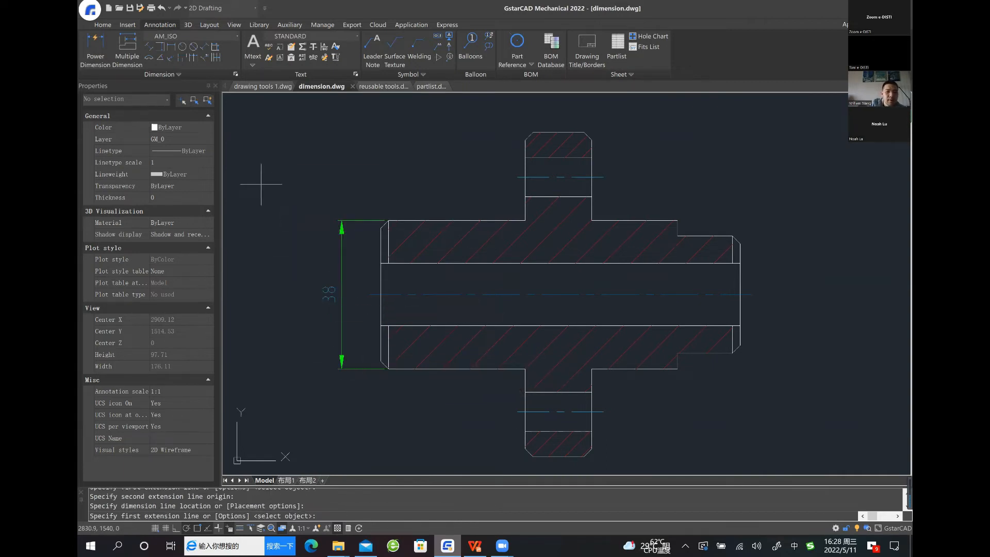
Add a vertical power dimension across the sleeve's bore and resolve the overlap by moving the existing outer-diameter dimension away
click(381, 263)
click(381, 325)
click(352, 329)
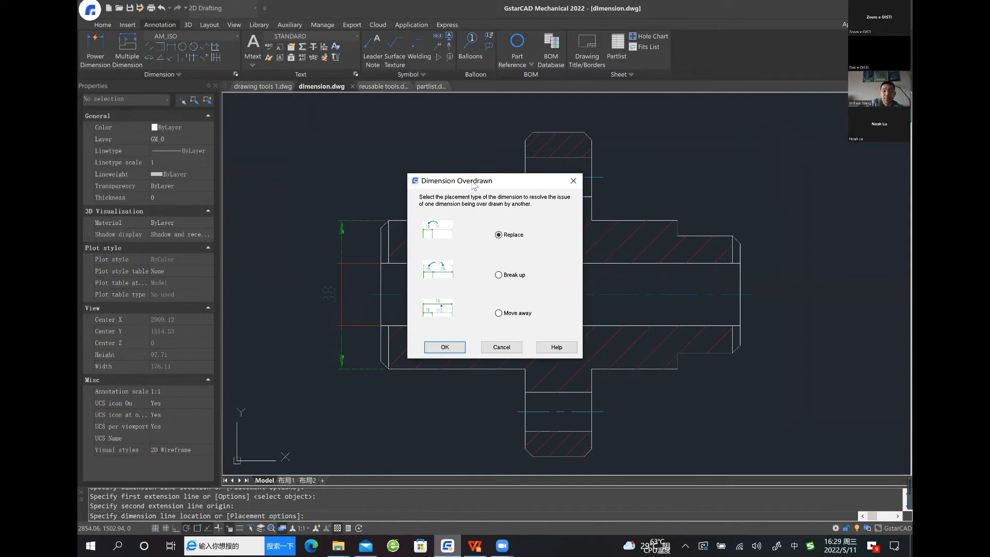
drag(474, 183, 495, 183)
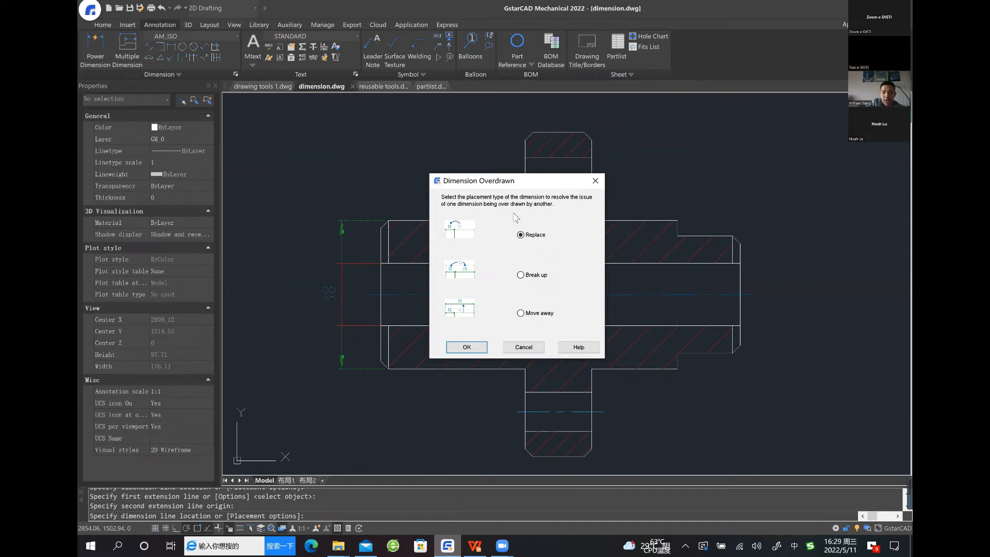
drag(523, 180, 510, 164)
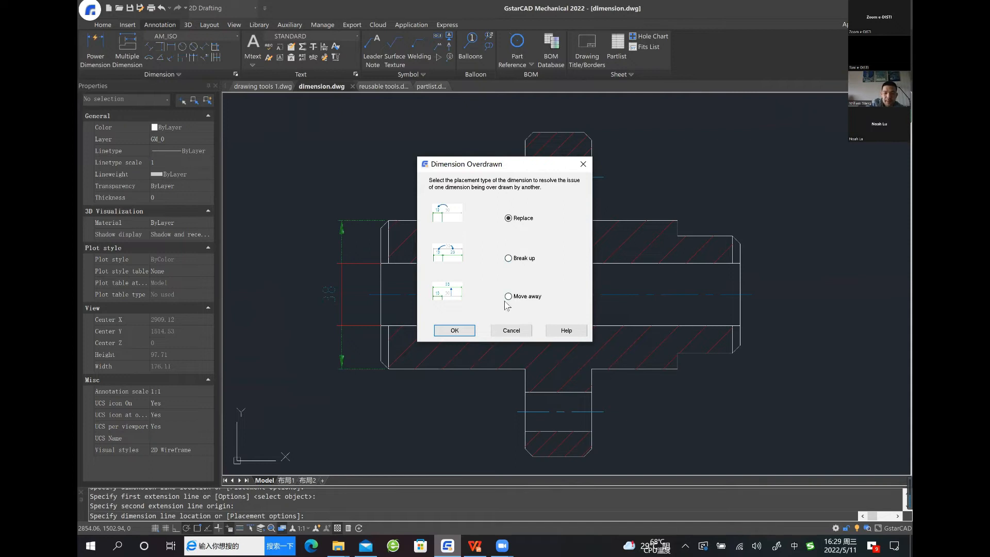
click(454, 331)
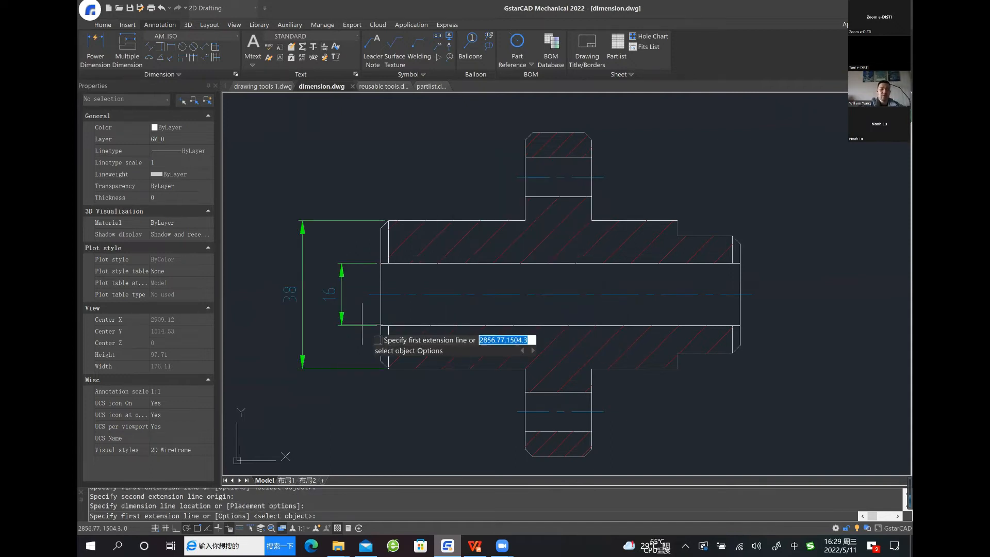
middle_drag(408, 289, 411, 254)
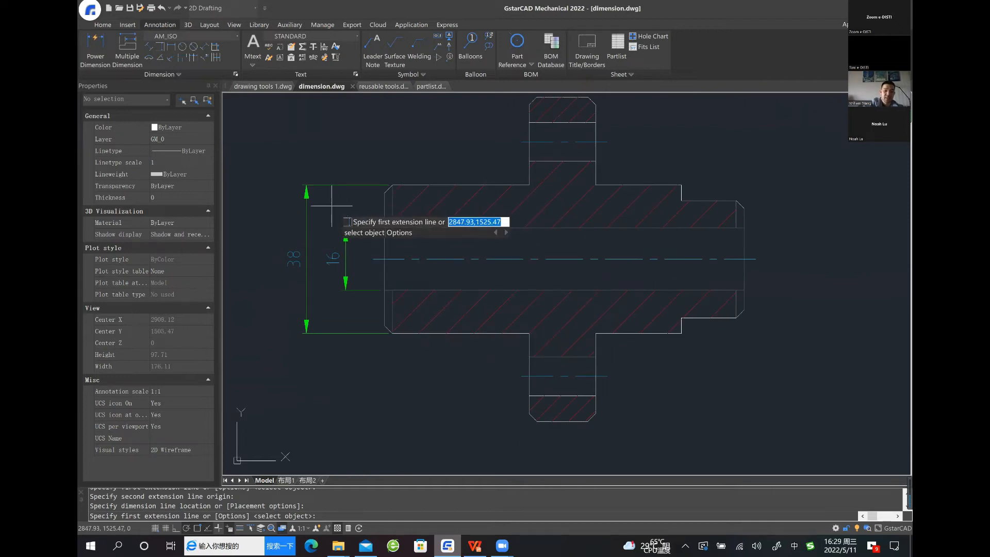
key(Escape)
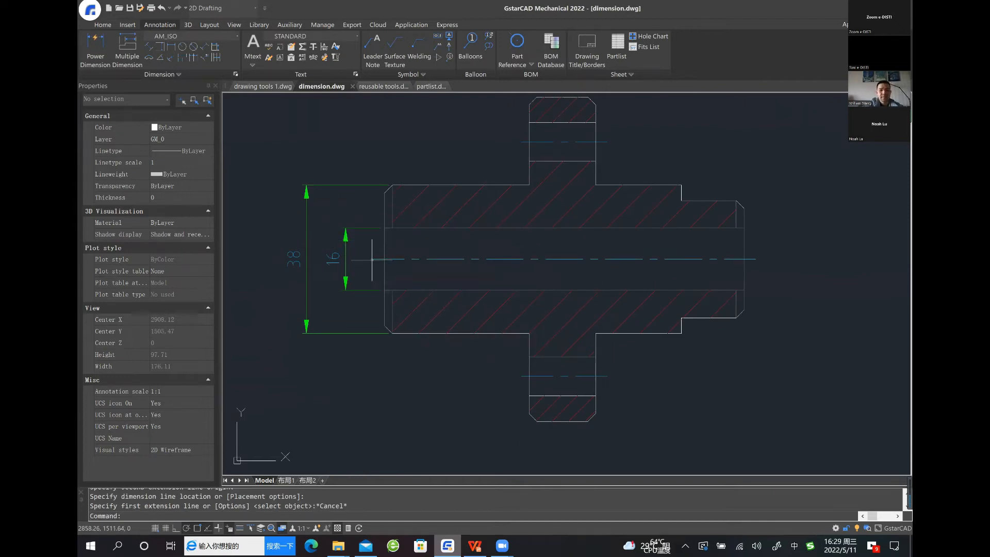
Create Base line multiple dimensions for the lower flange and stepped right end, using the flange's left edge as origin, below the part
middle_drag(422, 334, 396, 324)
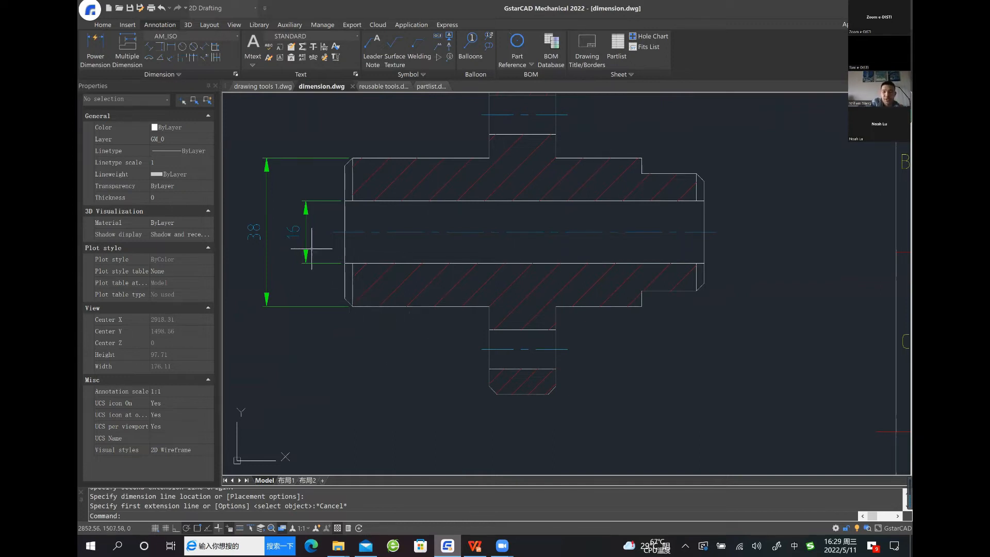
click(126, 50)
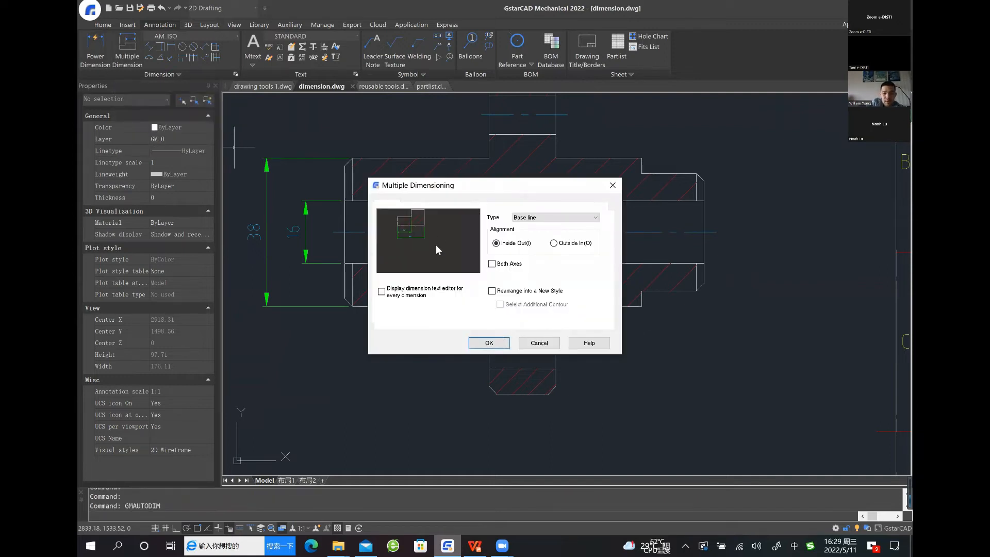
click(490, 344)
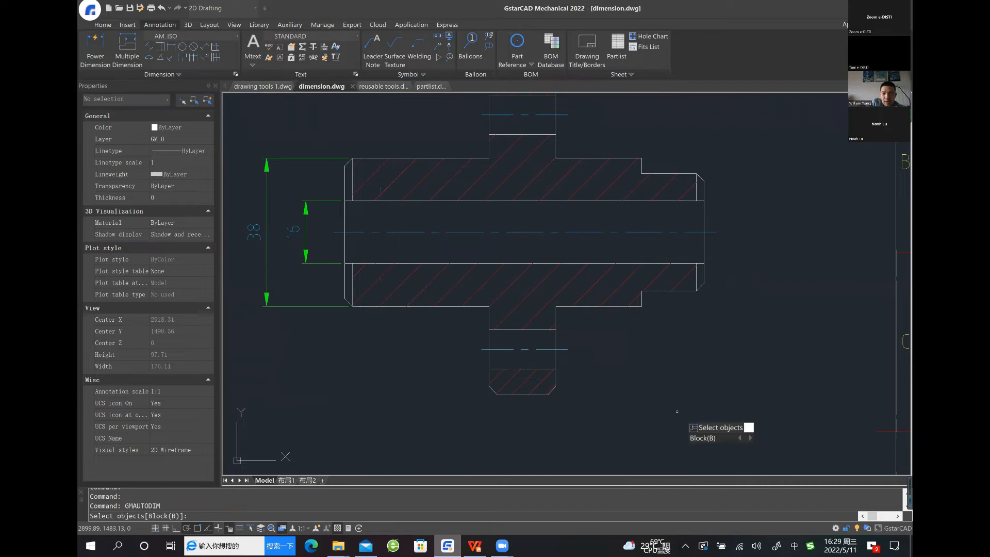
click(710, 427)
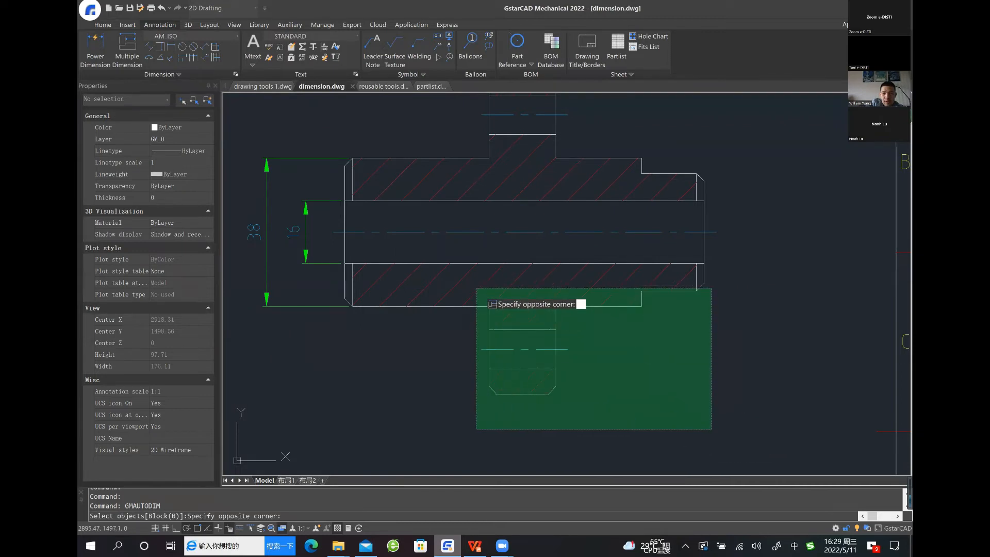
click(473, 283)
key(Return)
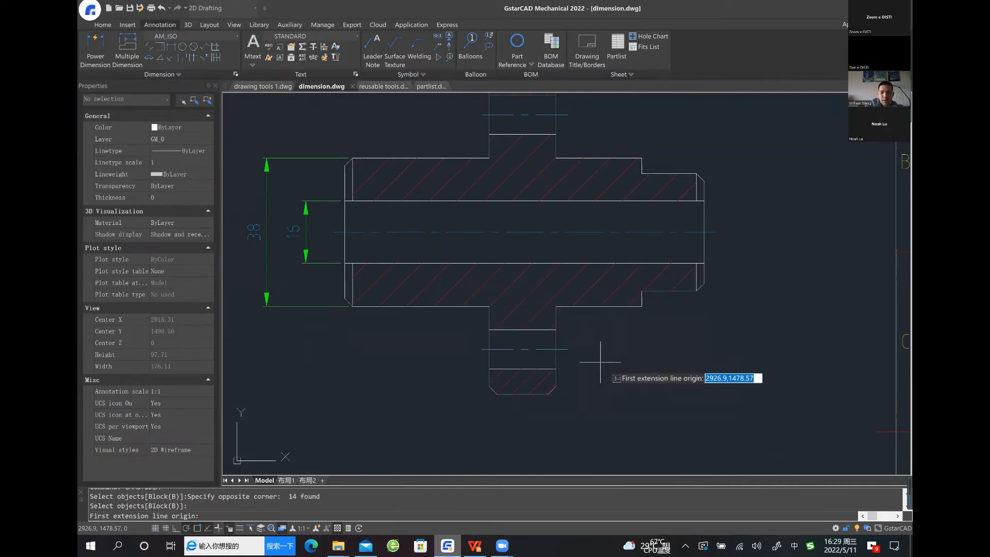
middle_drag(601, 369, 580, 295)
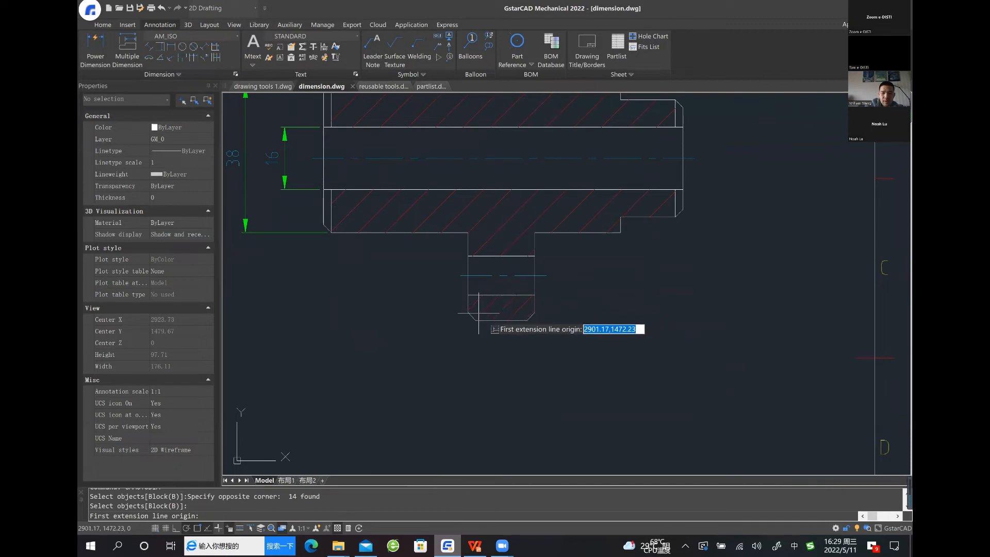
click(463, 315)
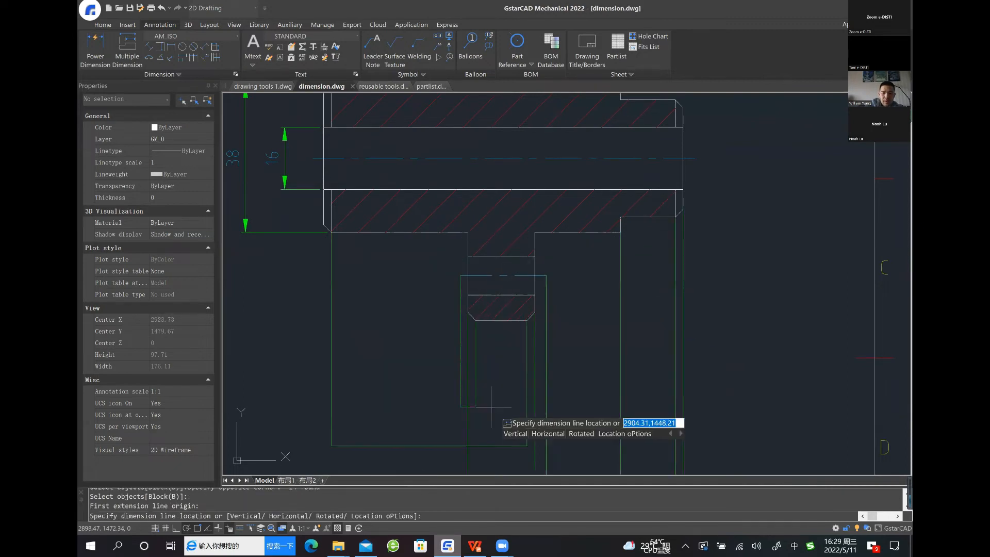
click(495, 402)
middle_drag(598, 410, 601, 303)
scroll(601, 304, down, 2)
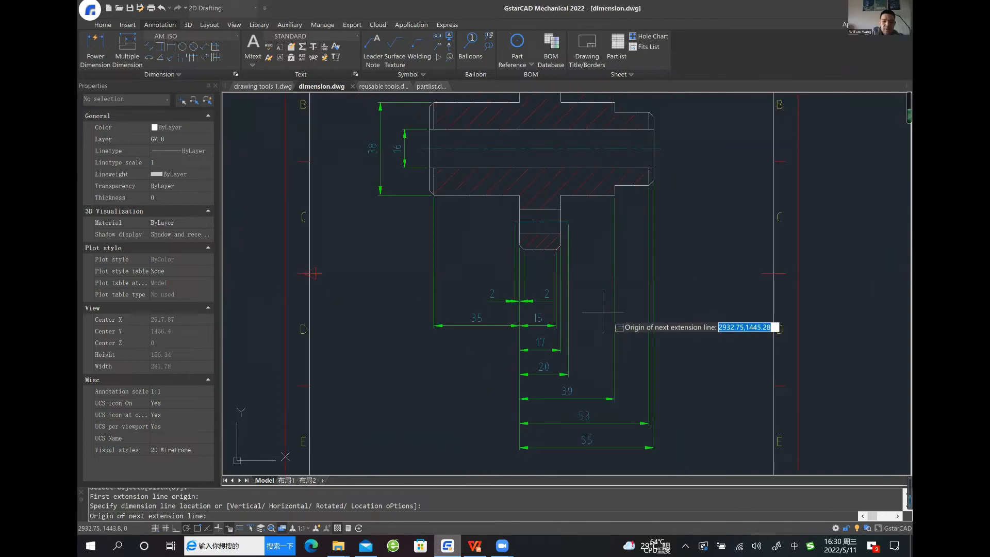
key(Return)
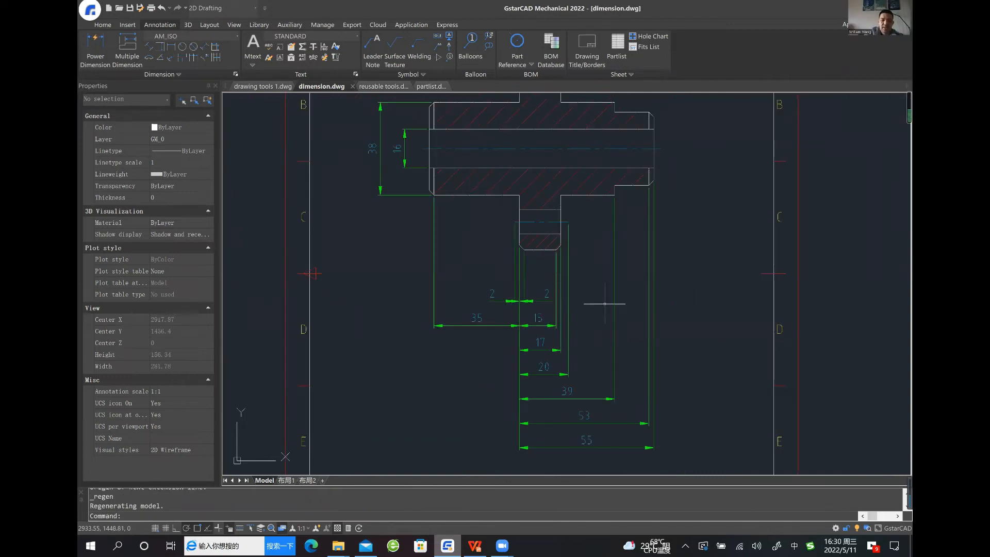
Delete the two 2 mm dimensions and the 35 mm dimension from the baseline set below the flange
middle_drag(588, 259, 570, 230)
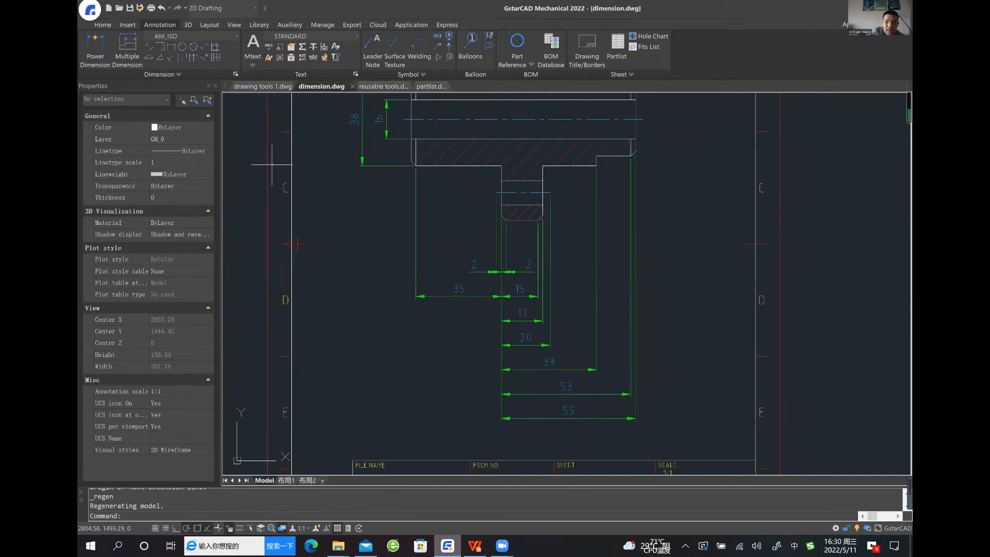
scroll(512, 297, up, 2)
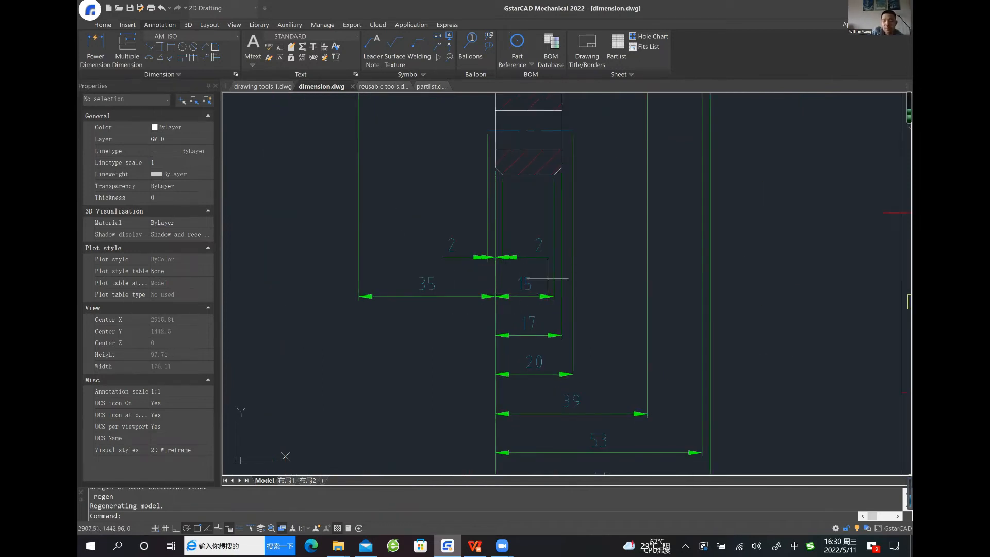
scroll(593, 270, down, 2)
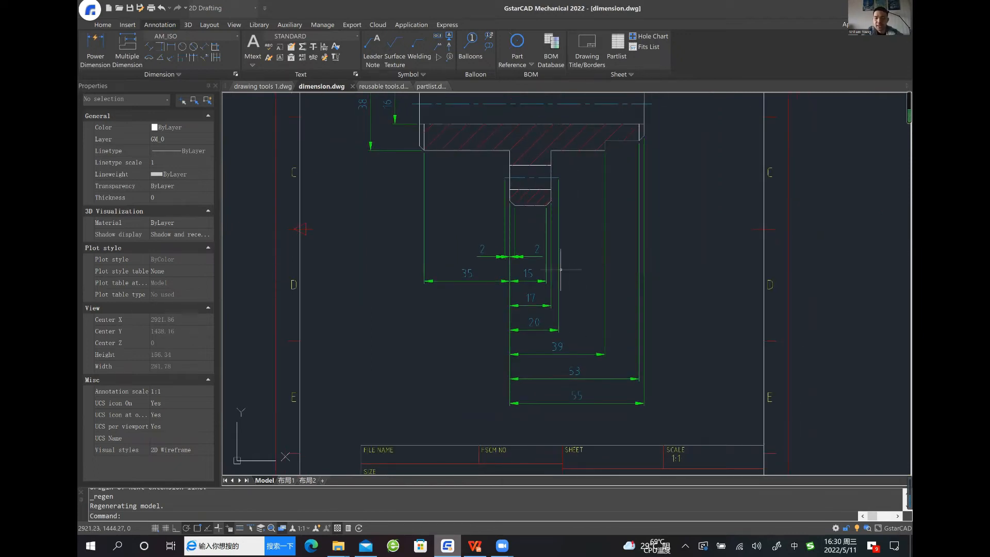
click(542, 269)
click(531, 249)
click(497, 237)
click(484, 277)
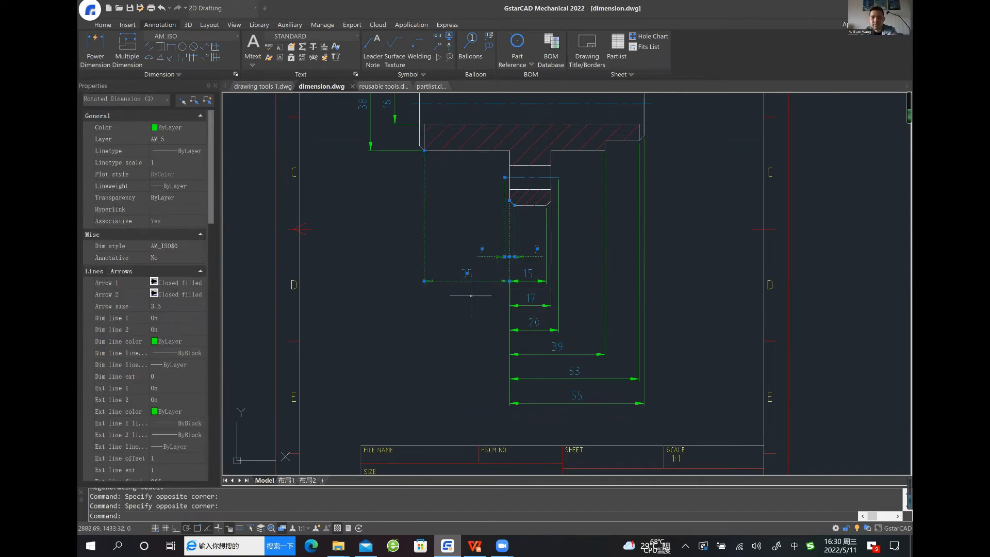
key(Delete)
Delete the 20 mm and 53 mm dimensions from the baseline set
click(580, 305)
click(566, 334)
key(Delete)
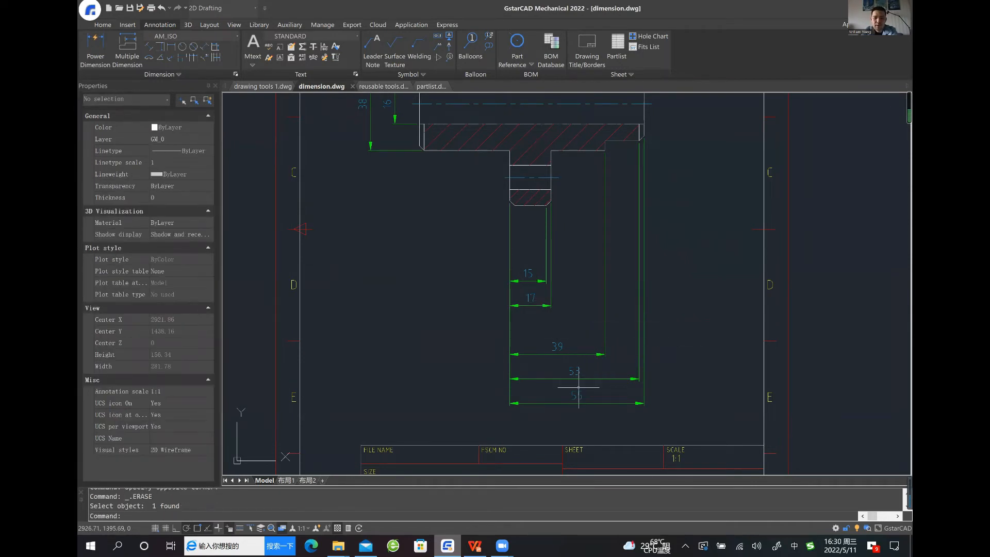
click(578, 382)
click(611, 375)
click(616, 372)
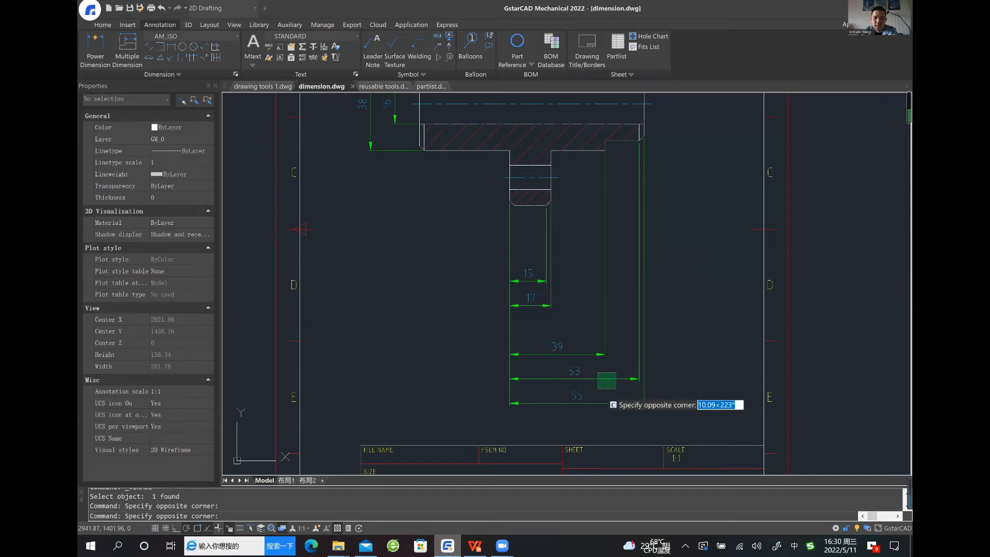
click(597, 388)
key(Delete)
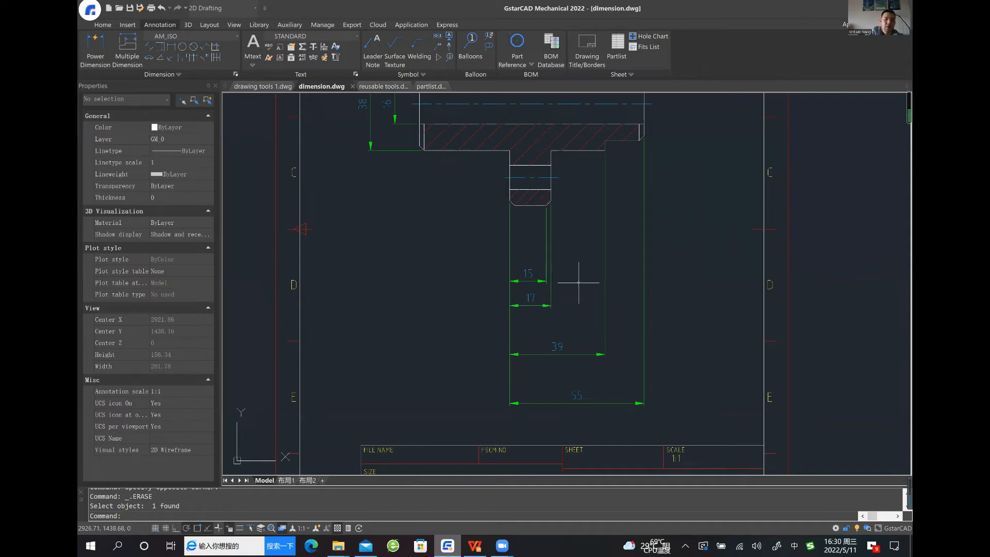
Rearrange the four remaining baseline dimensions with Arrange Dimension, using the flange's lower left corner as the contour point
middle_drag(420, 270, 418, 260)
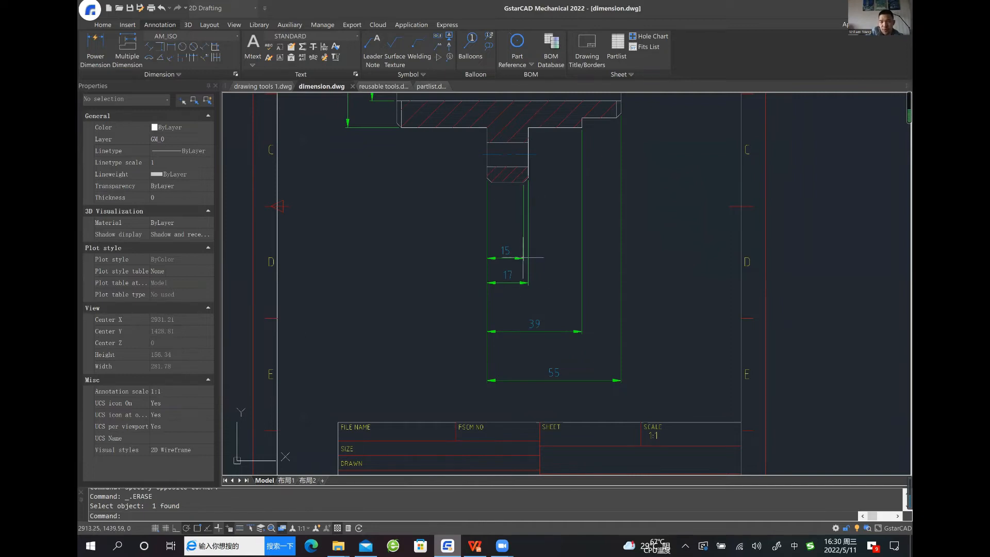
middle_drag(418, 268, 417, 281)
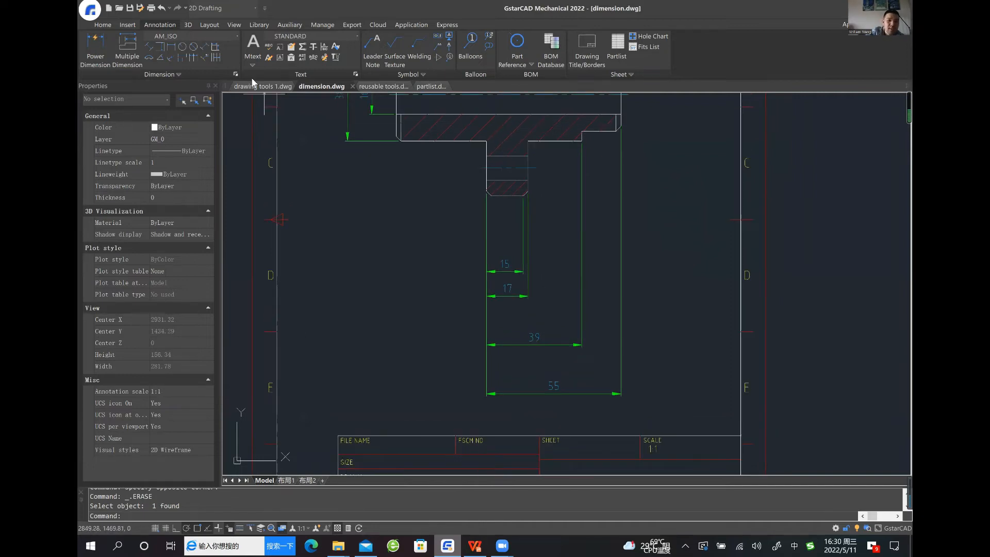
click(216, 52)
click(646, 406)
click(410, 251)
key(Return)
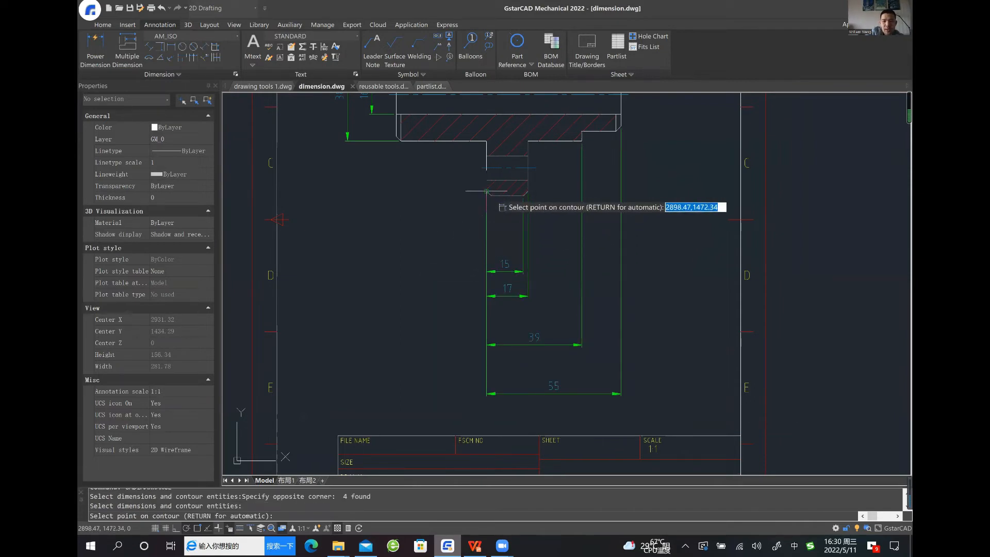
click(486, 191)
mouse_move(533, 282)
middle_down()
mouse_move(528, 355)
mouse_move(542, 298)
middle_up()
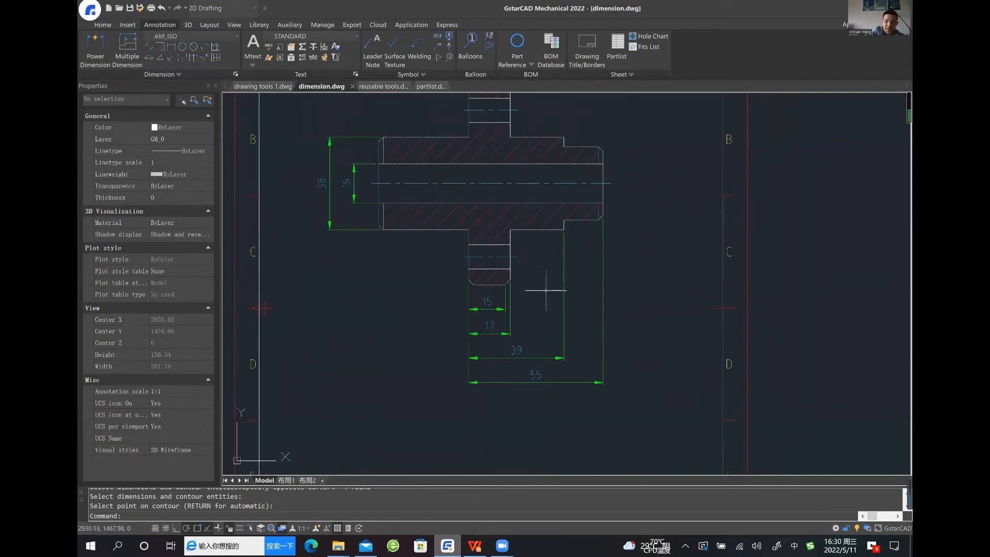
mouse_move(546, 290)
middle_down()
mouse_move(542, 272)
mouse_move(553, 295)
middle_up()
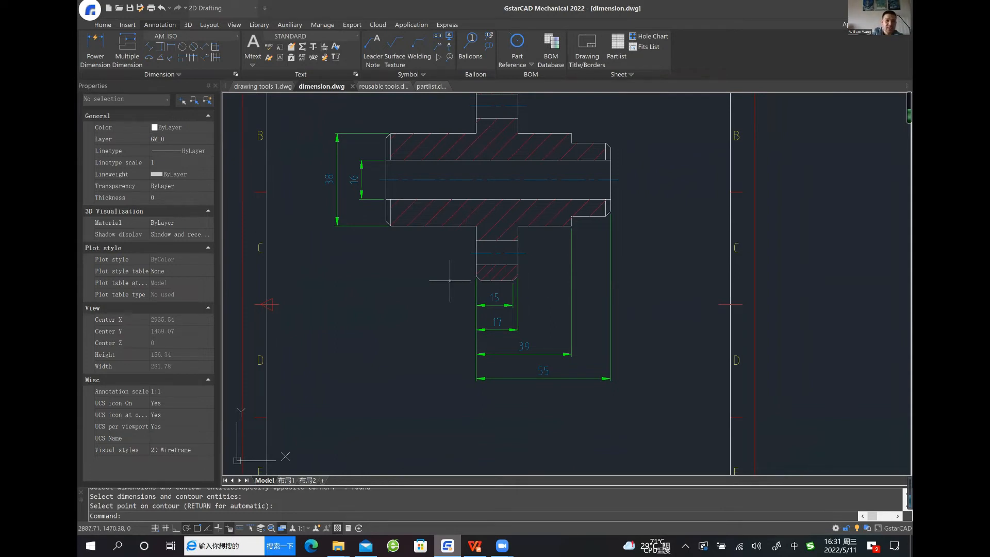
middle_drag(439, 272, 393, 291)
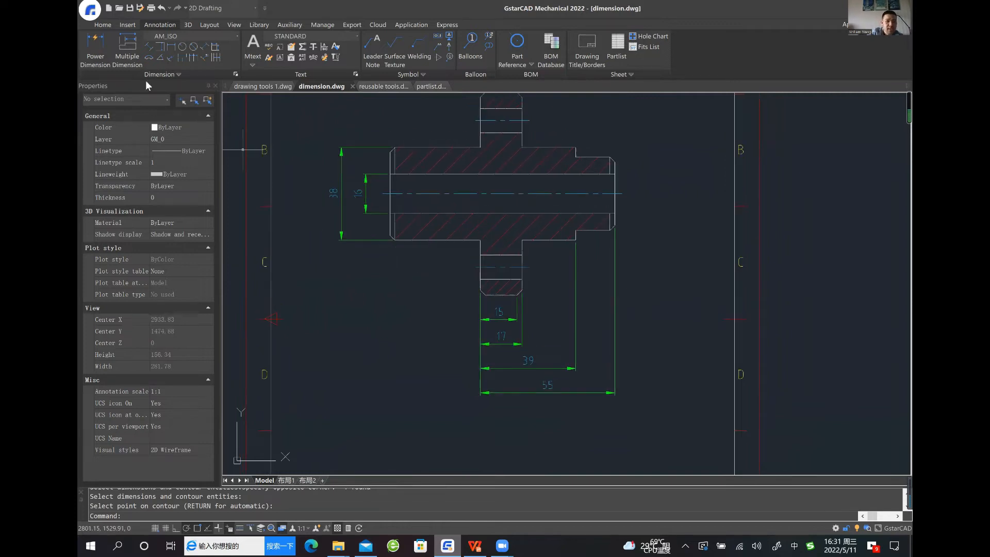
Edit the 16 mm bore dimension with Power Dimension, representing its value inside a rectangular frame
click(96, 44)
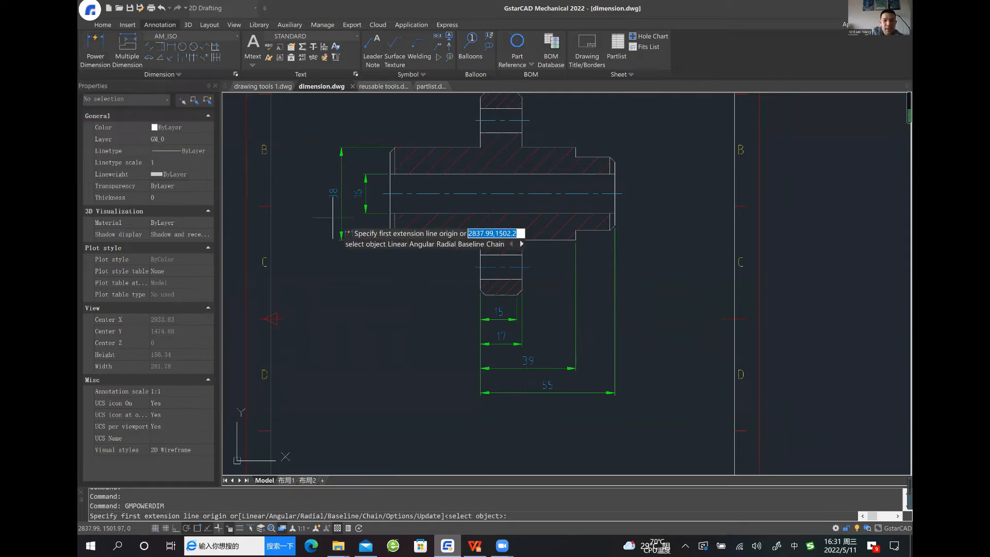
key(Return)
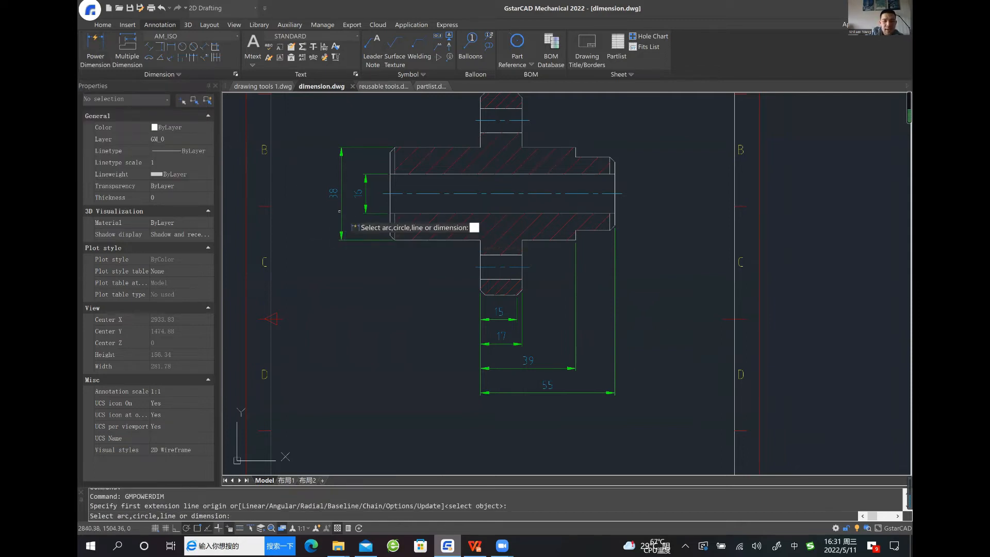
click(365, 192)
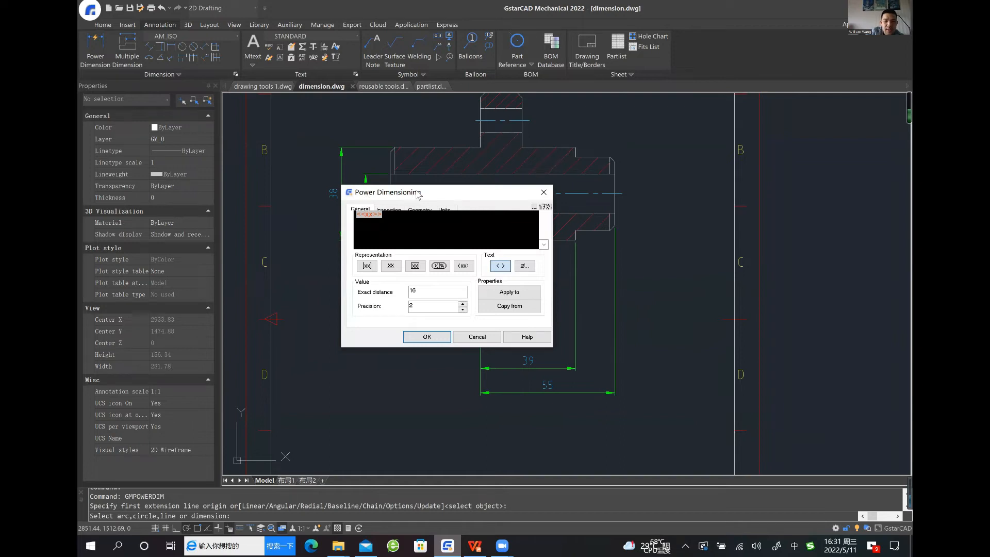
drag(460, 186, 494, 181)
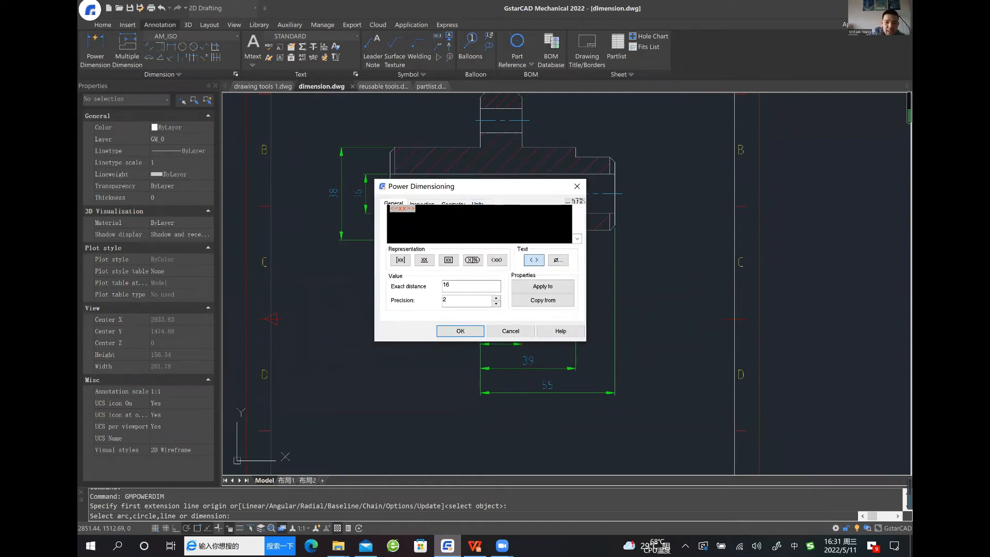
drag(451, 191, 528, 179)
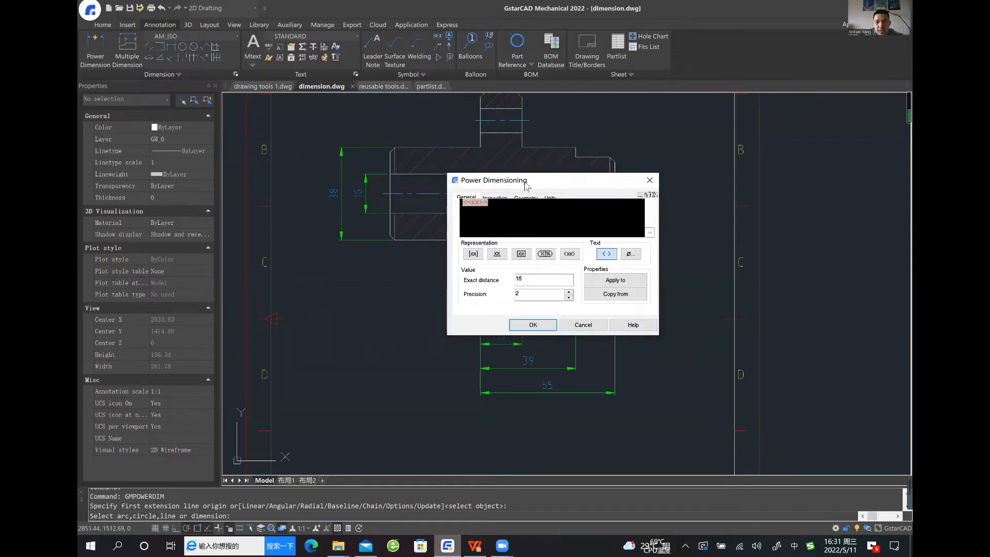
click(473, 254)
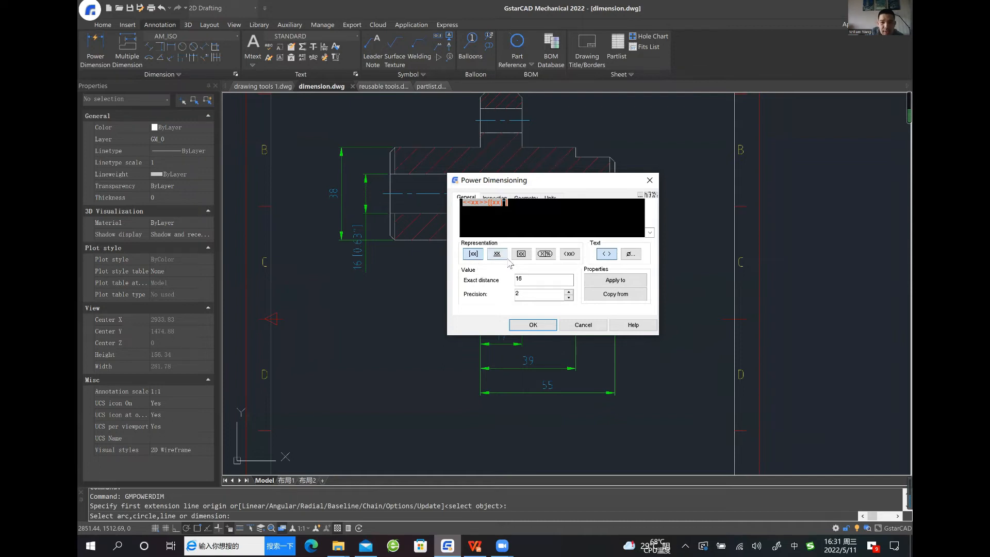
click(474, 254)
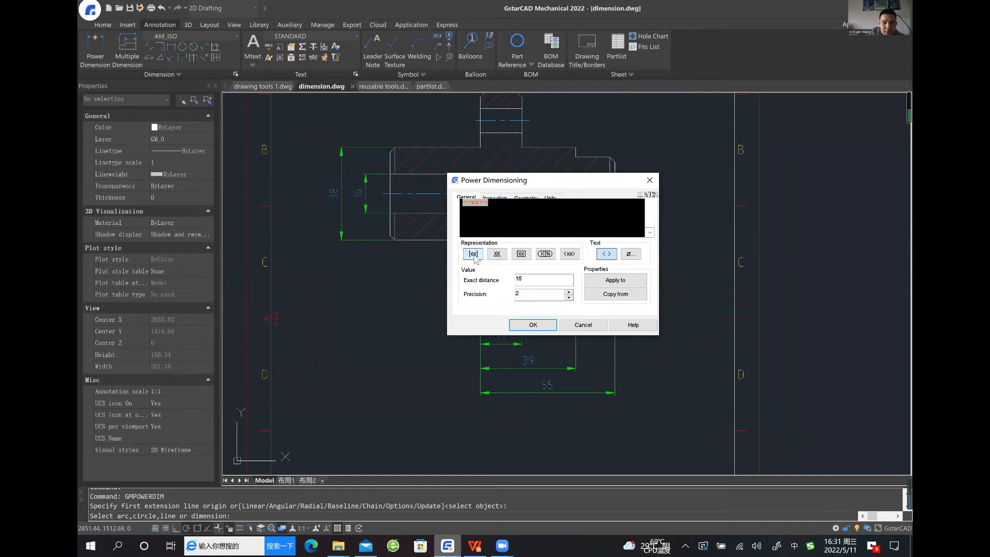
click(521, 254)
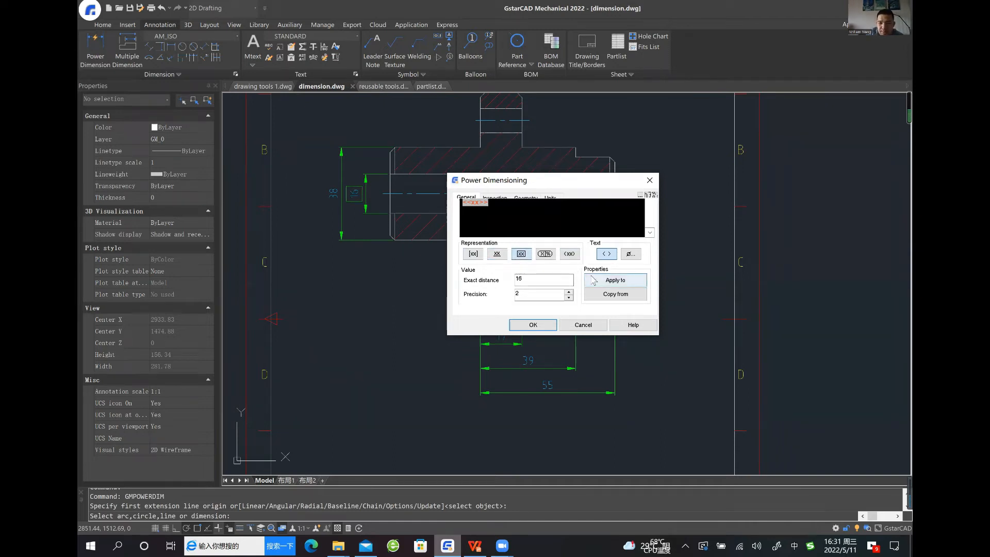
Apply all properties of the framed bore dimension to the 15 mm dimension below the flange
click(616, 294)
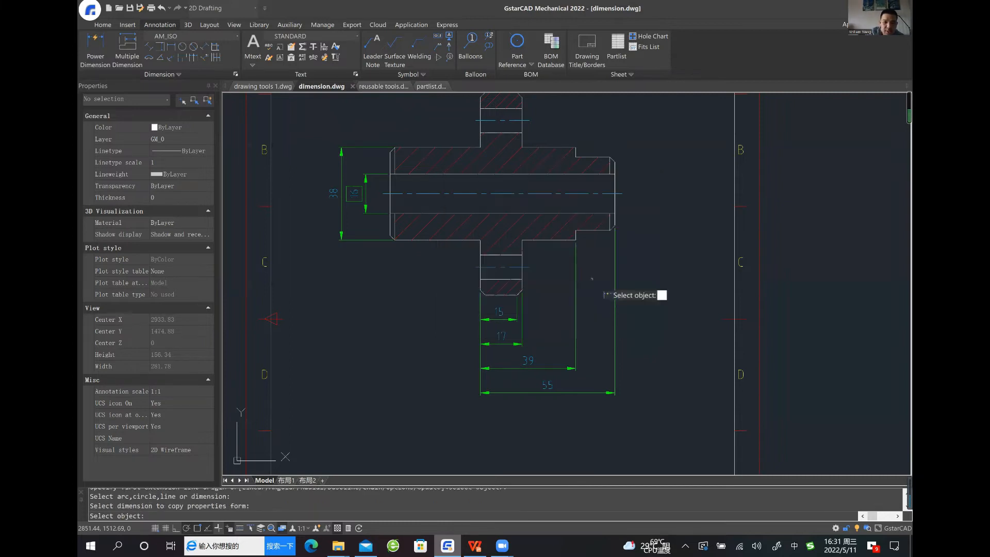
click(518, 320)
key(Return)
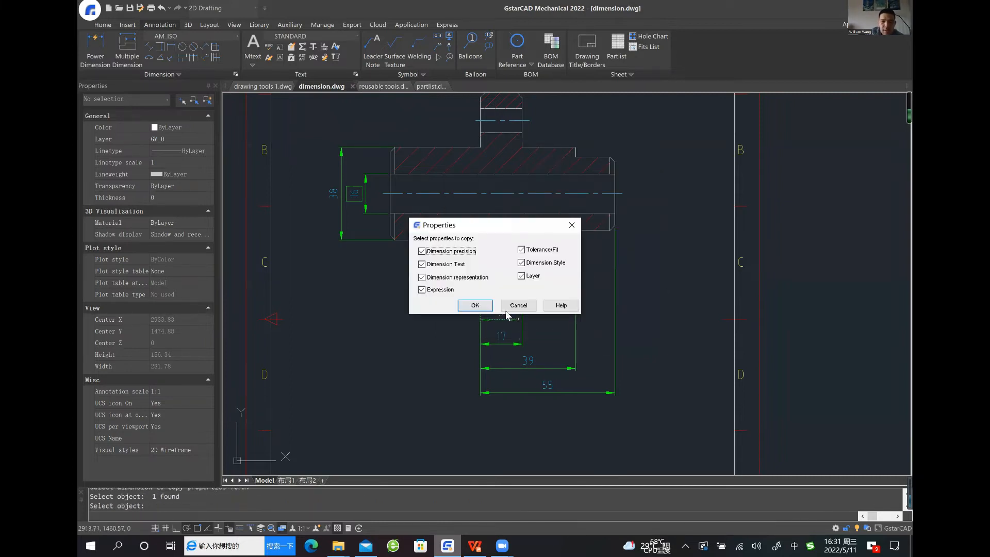
click(478, 310)
drag(544, 178, 705, 163)
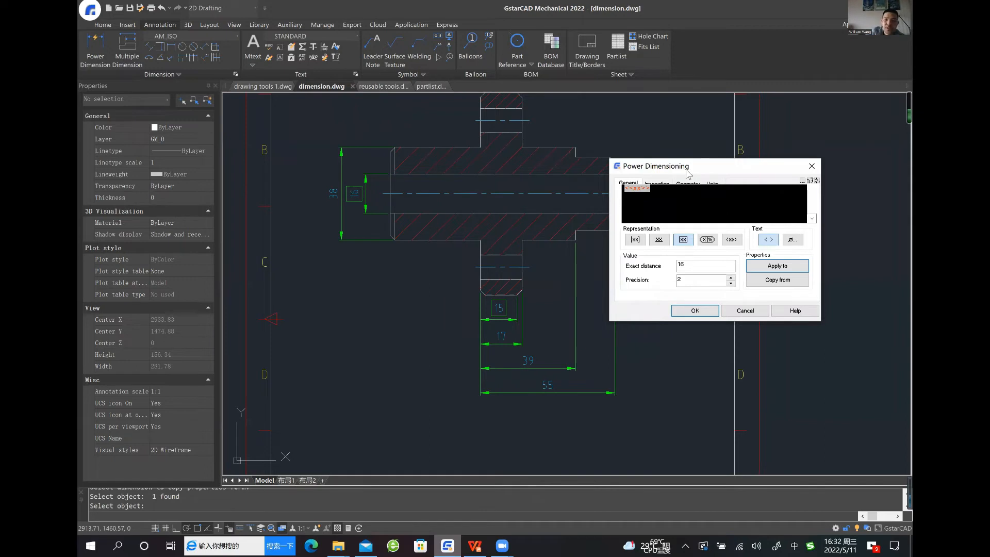
Add a diameter symbol to the text of the bore dimension
drag(686, 172, 567, 147)
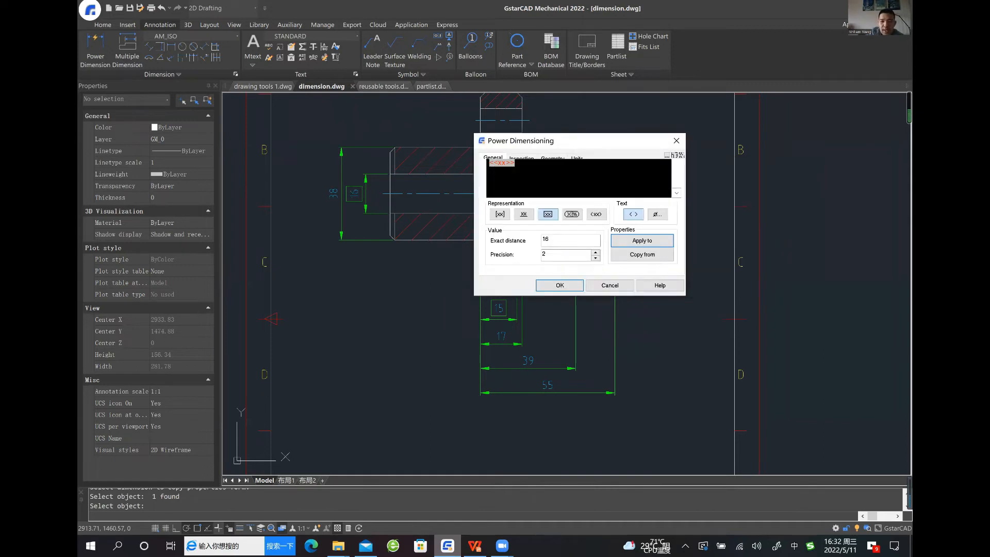
click(656, 214)
click(430, 163)
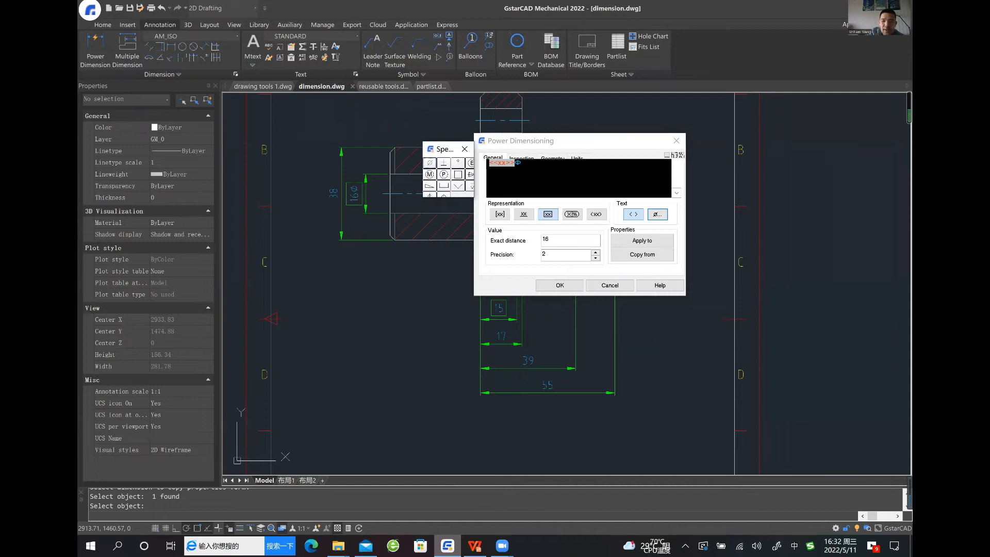
Add a fit to the bore dimension and set its shaft symbol to h4
click(675, 154)
drag(721, 141, 662, 152)
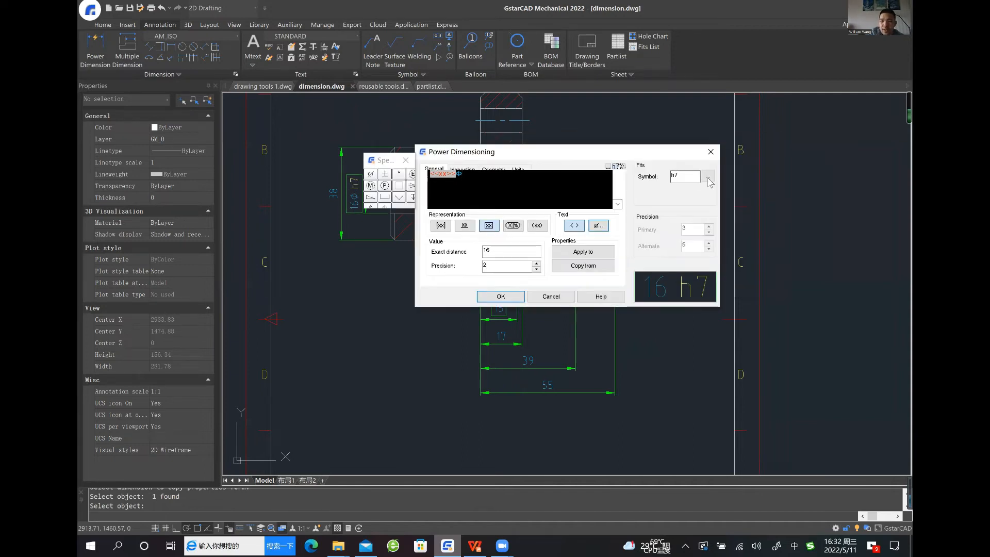
click(708, 176)
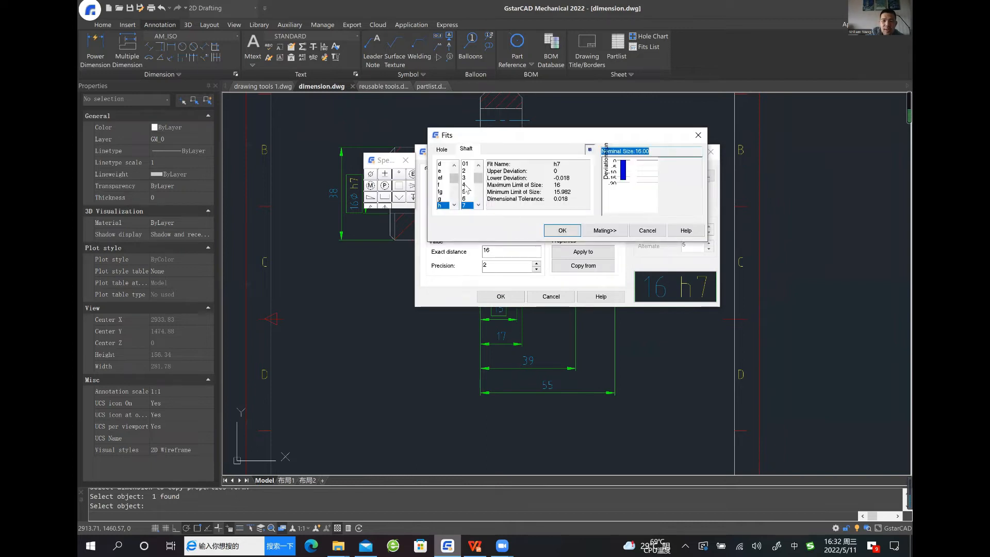
click(561, 230)
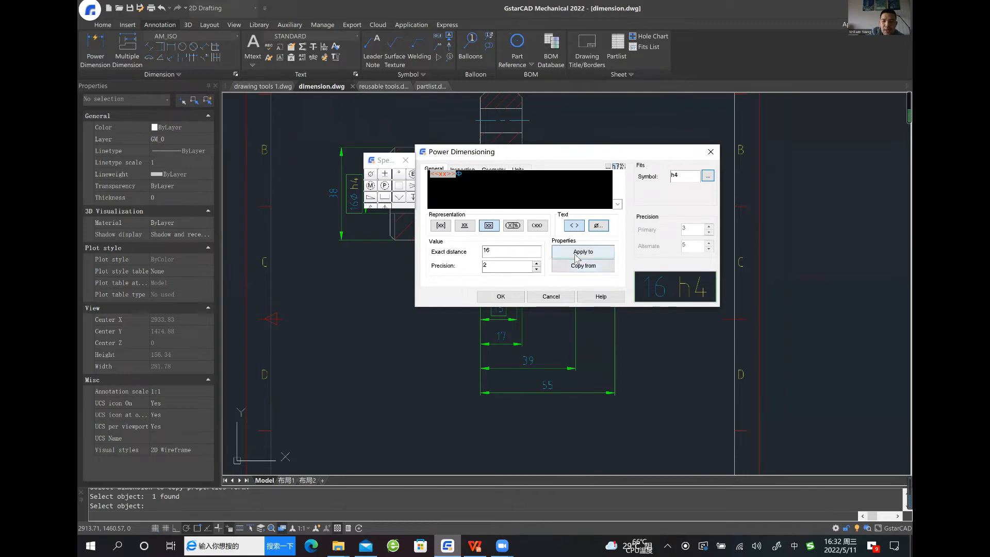
Apply all properties of the bore dimension to the 39 mm and 55 mm dimensions, and finish Power Dimension
click(583, 251)
click(566, 371)
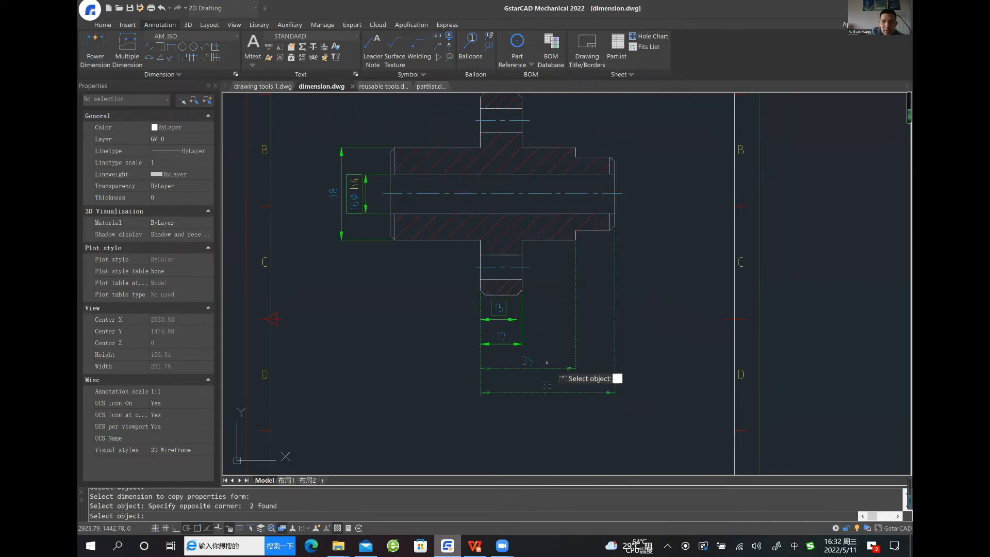
click(548, 362)
key(Return)
click(489, 308)
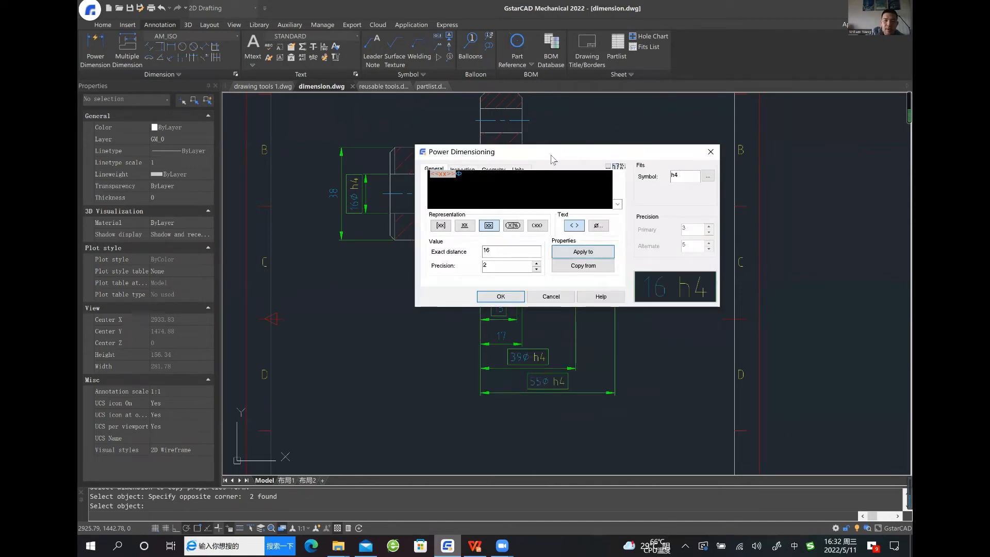
drag(551, 157, 574, 199)
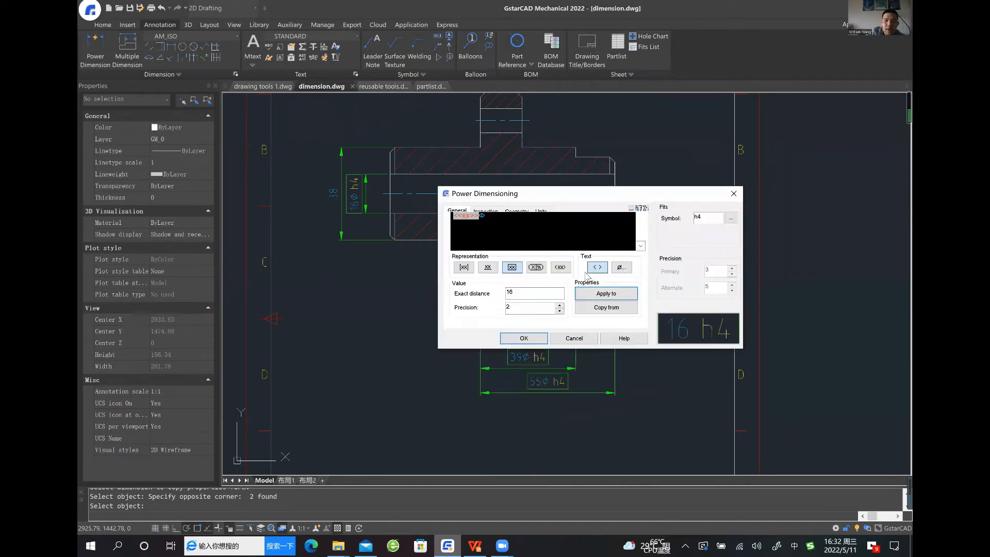
click(523, 338)
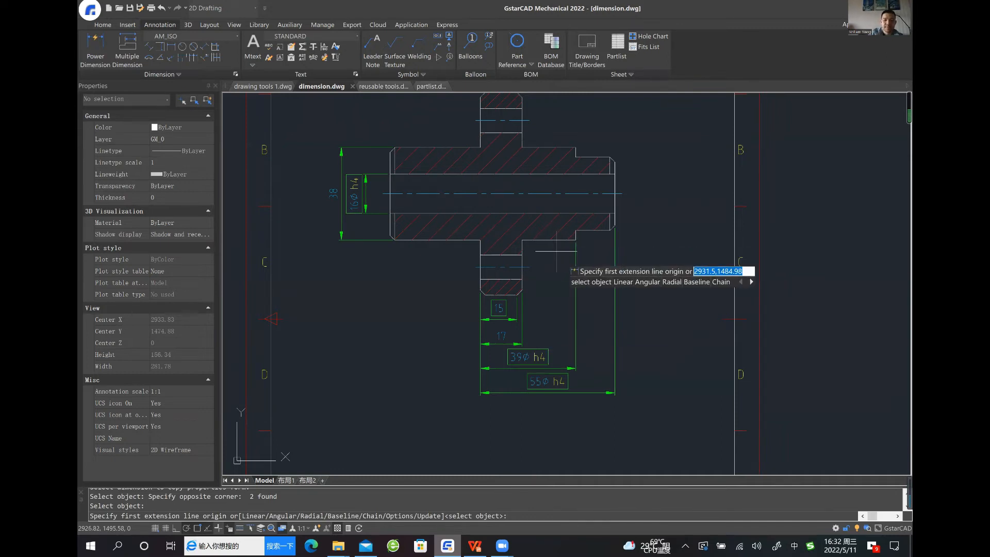
key(Escape)
Switch to the drawing reusable tools.dwg and bring its shaft into view
mouse_move(571, 281)
middle_down()
mouse_move(569, 293)
mouse_move(536, 292)
middle_up()
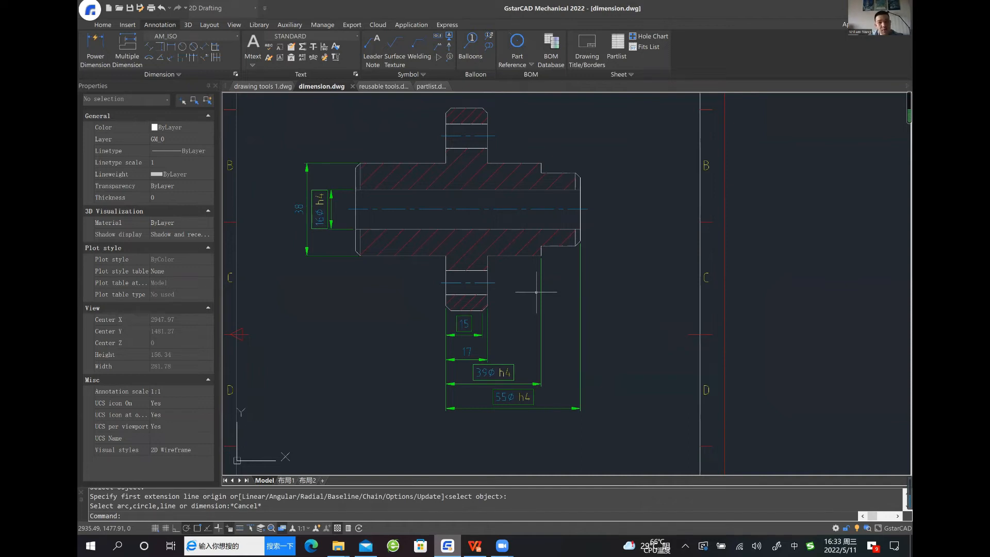
scroll(537, 292, down, 3)
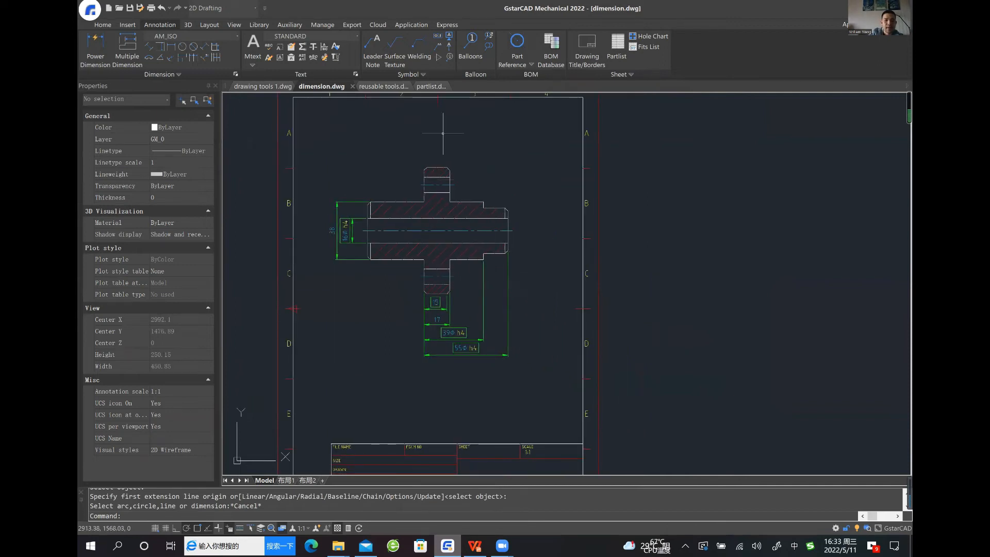
click(384, 86)
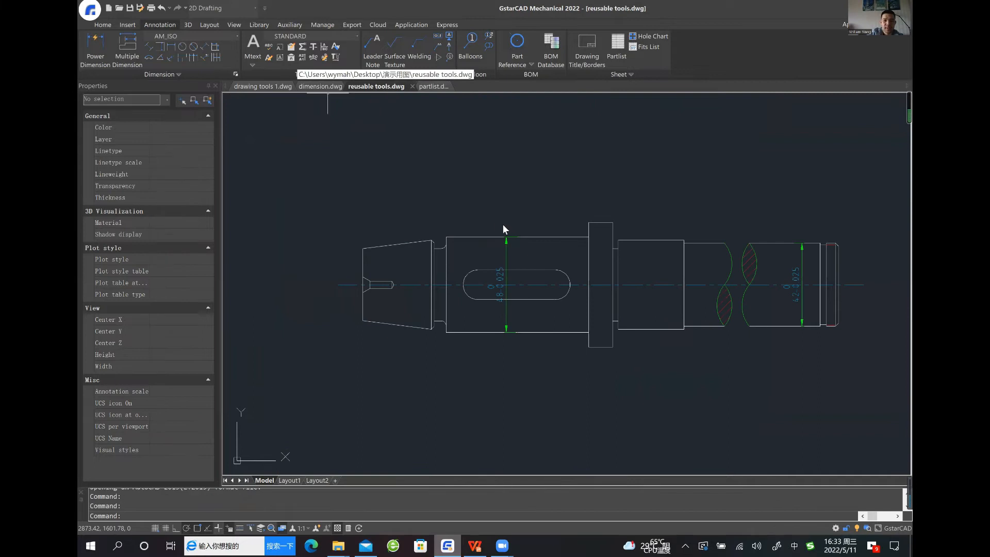
scroll(491, 224, up, 3)
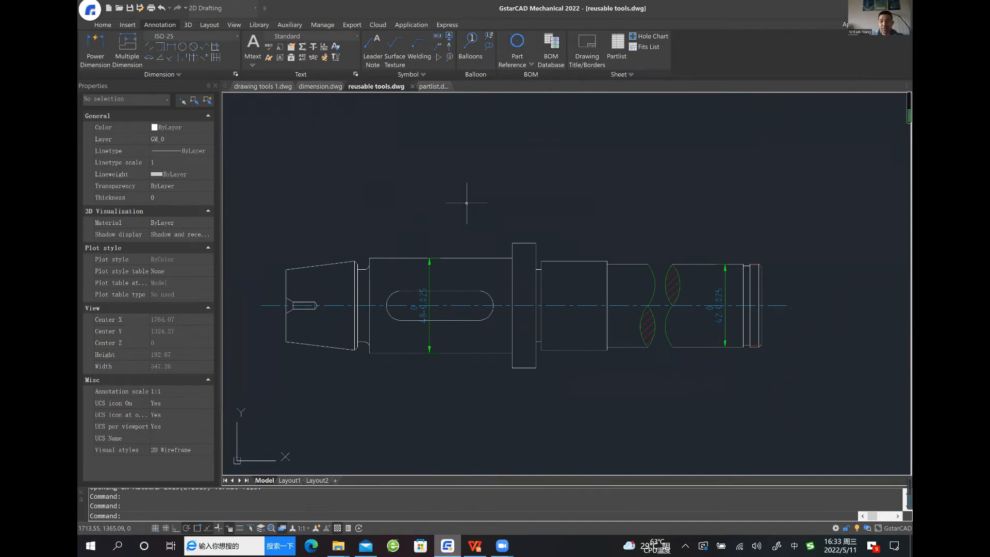
middle_drag(493, 202, 494, 198)
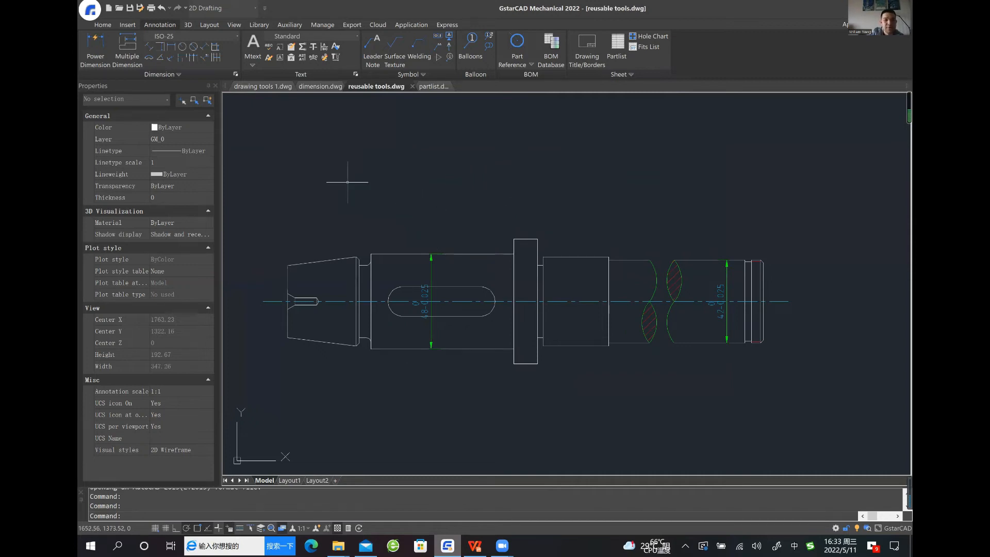
Start the Chamfer command and set the second chamfer length to 5 in its setup
click(104, 25)
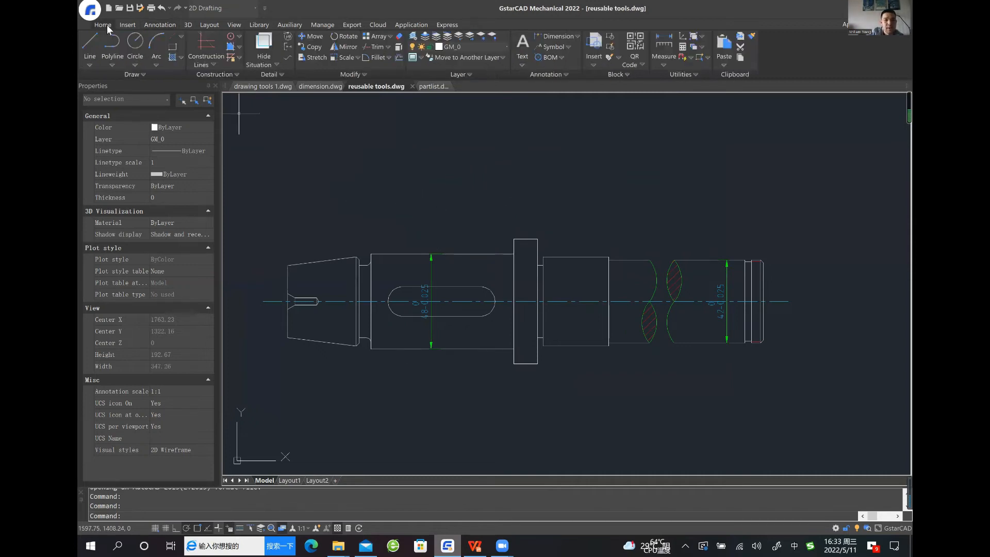
right_click(388, 59)
click(381, 67)
click(388, 60)
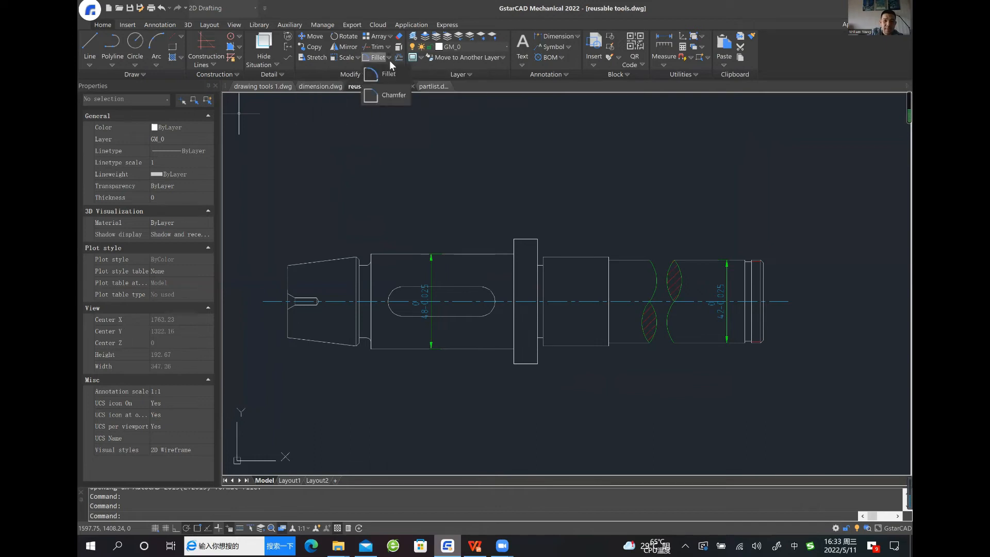
click(391, 95)
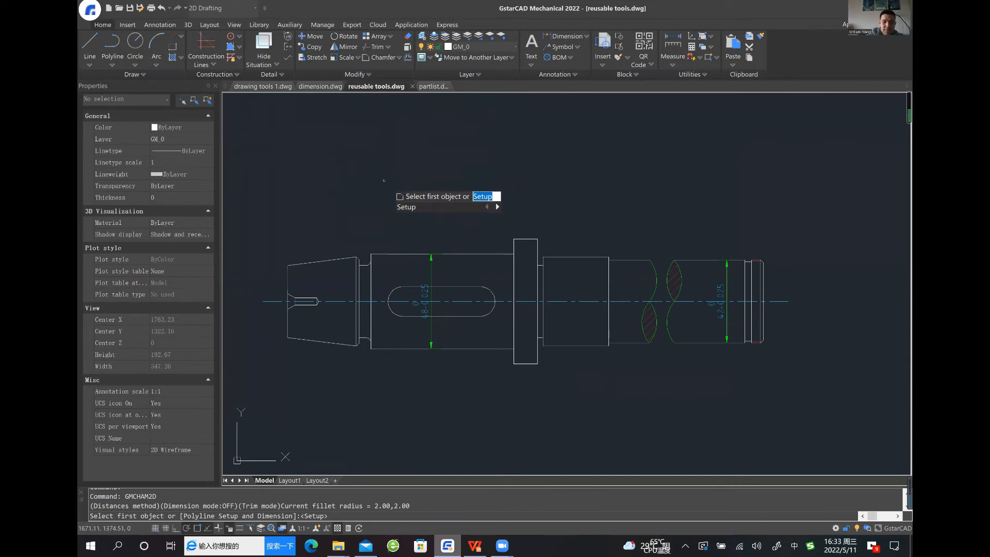
key(Return)
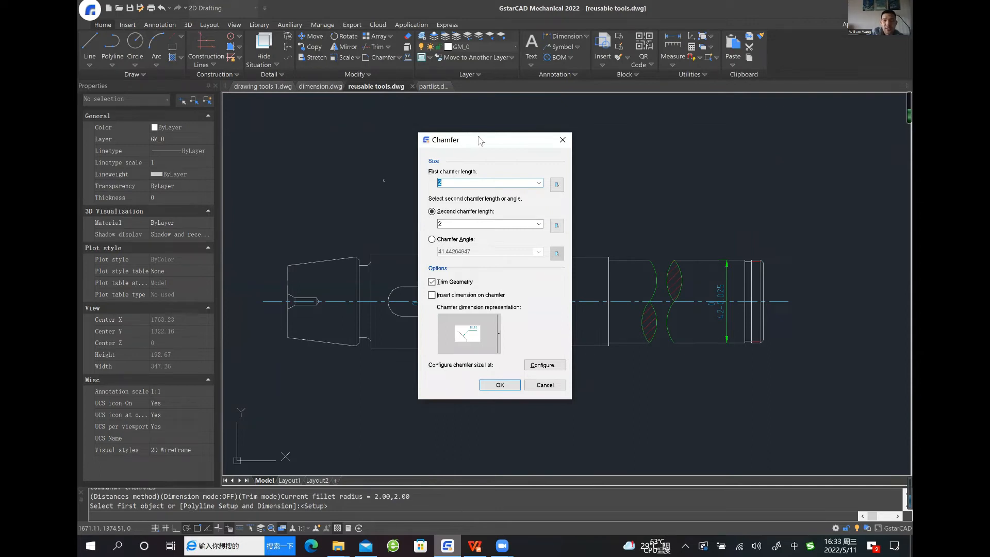
drag(477, 137, 496, 129)
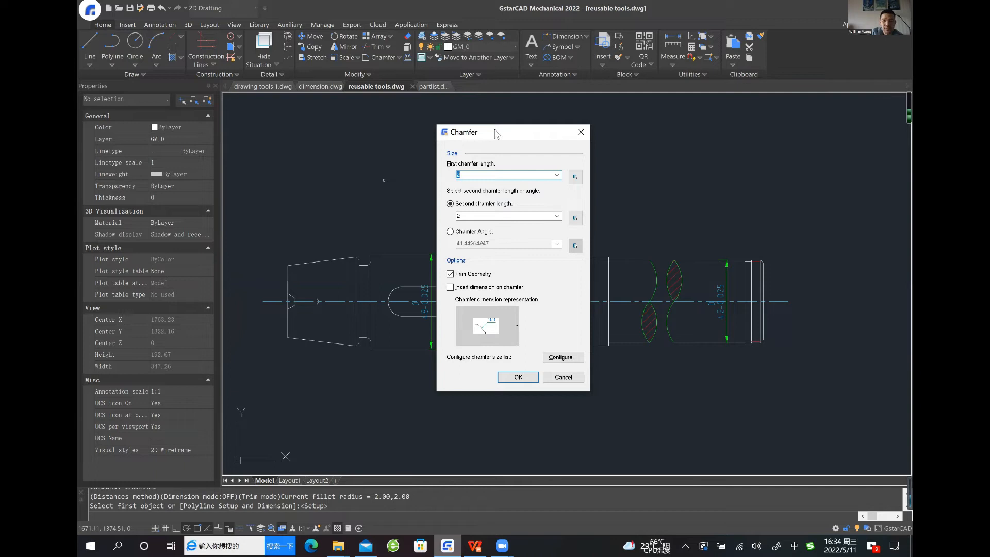
drag(496, 134, 519, 129)
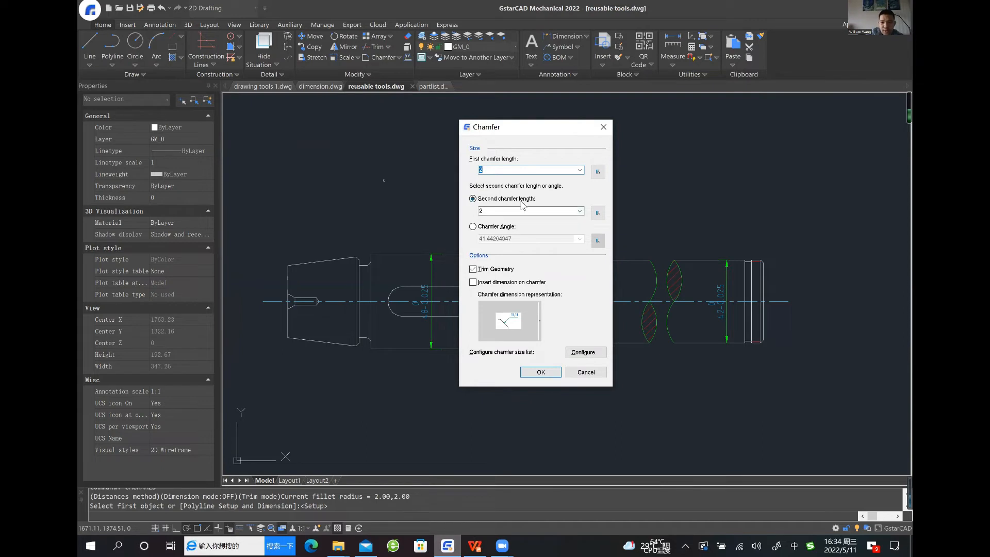
click(580, 212)
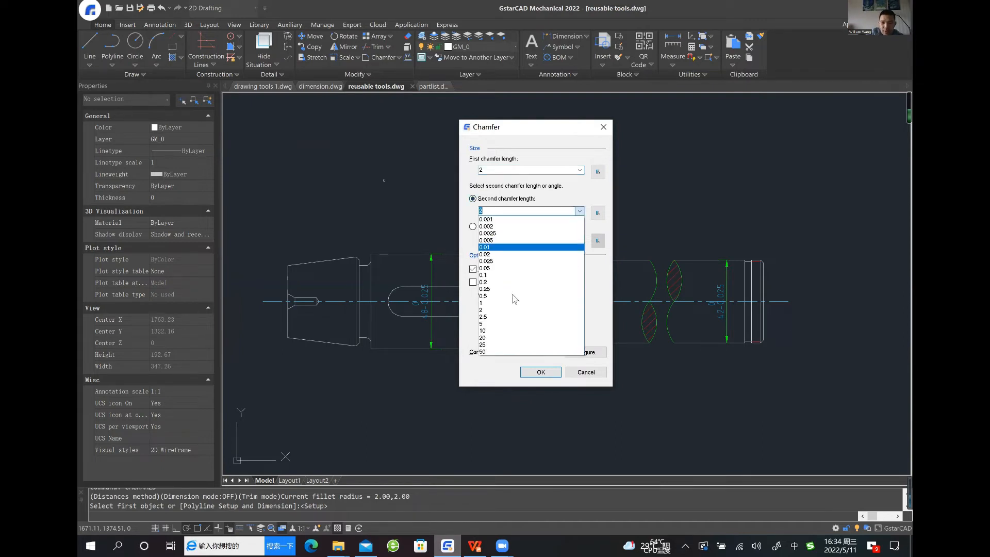
click(504, 324)
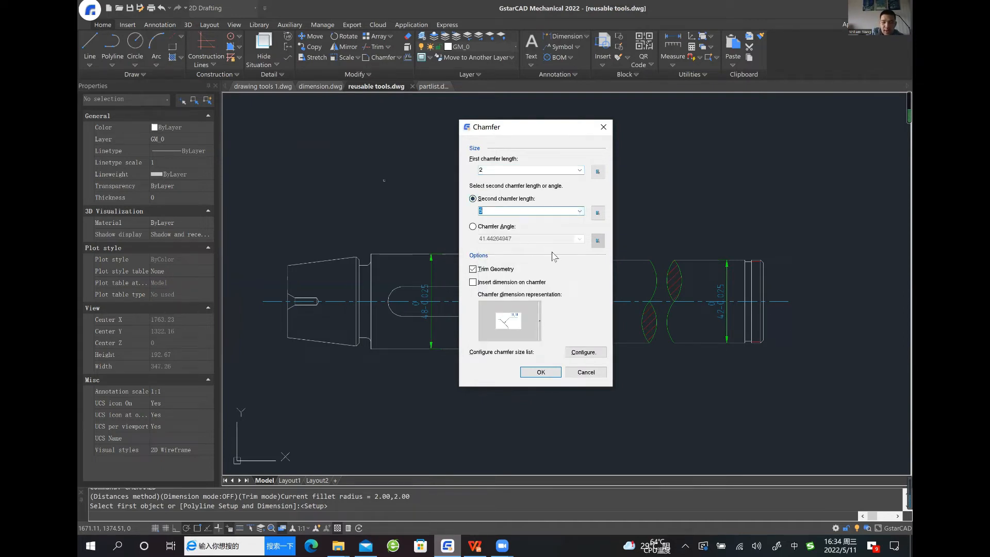
Turn on dimension insertion for the chamfer, choose the length-by-angle leader representation, and accept the chamfer setup
click(508, 284)
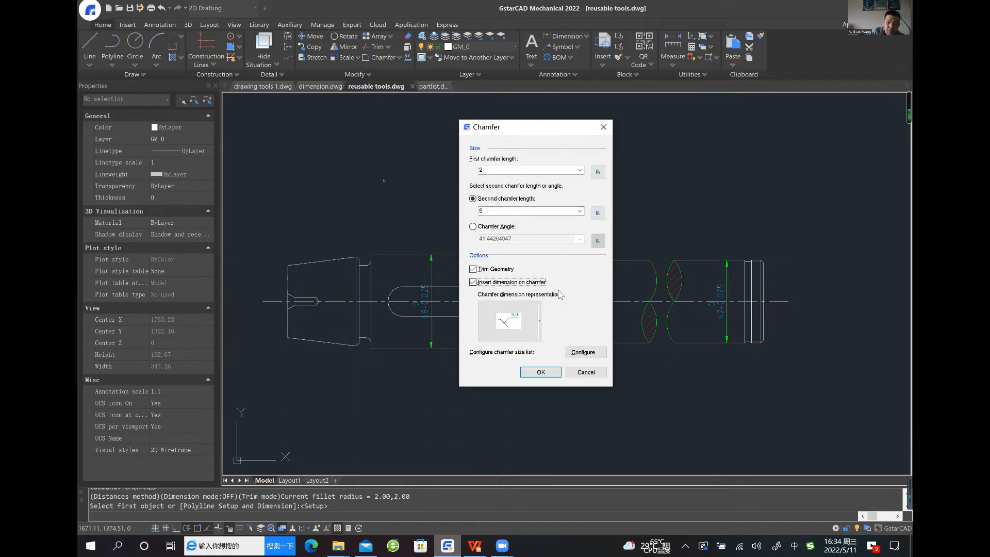
click(499, 316)
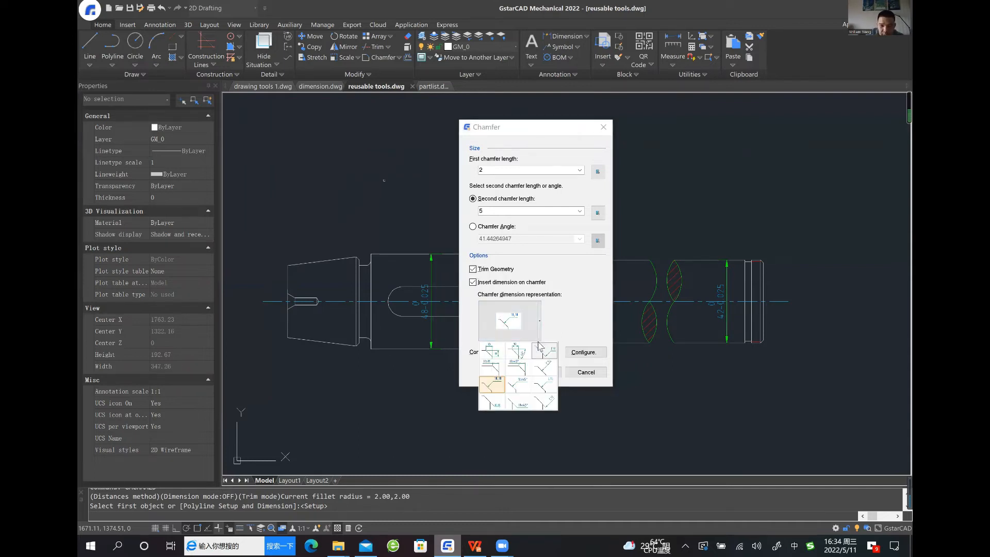
click(521, 385)
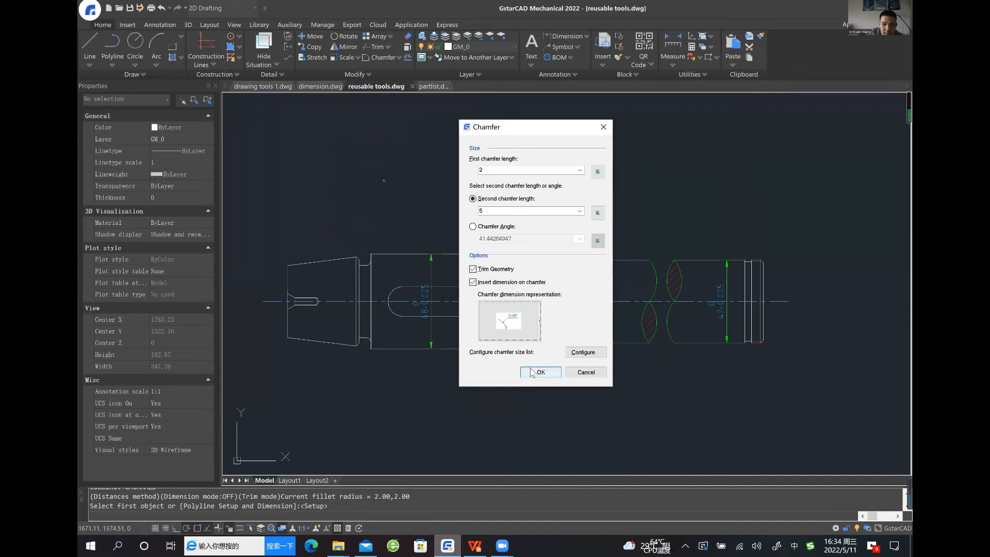
click(528, 372)
Chamfer the upper corner of the shaft's tapered end, accept its note, and finish the Chamfer command
click(301, 264)
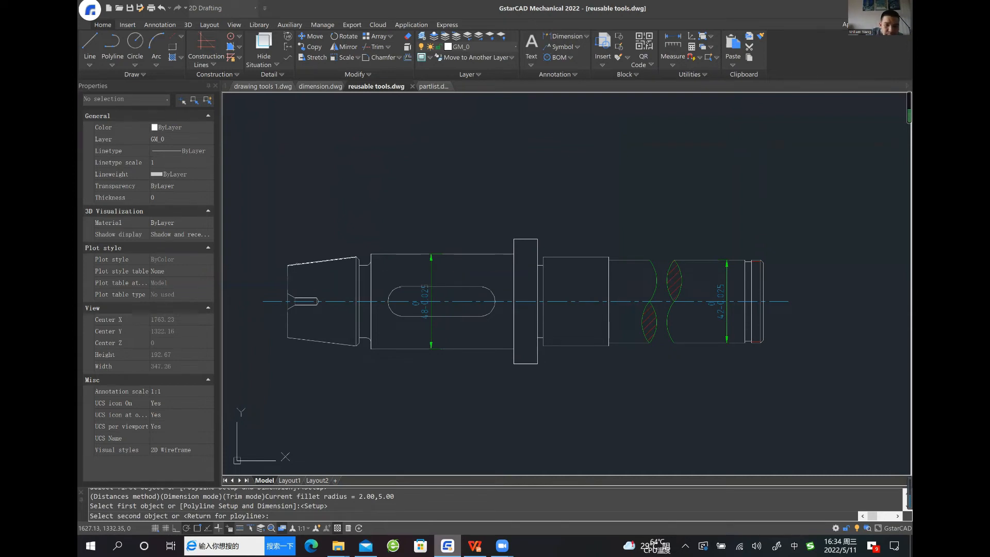
click(295, 257)
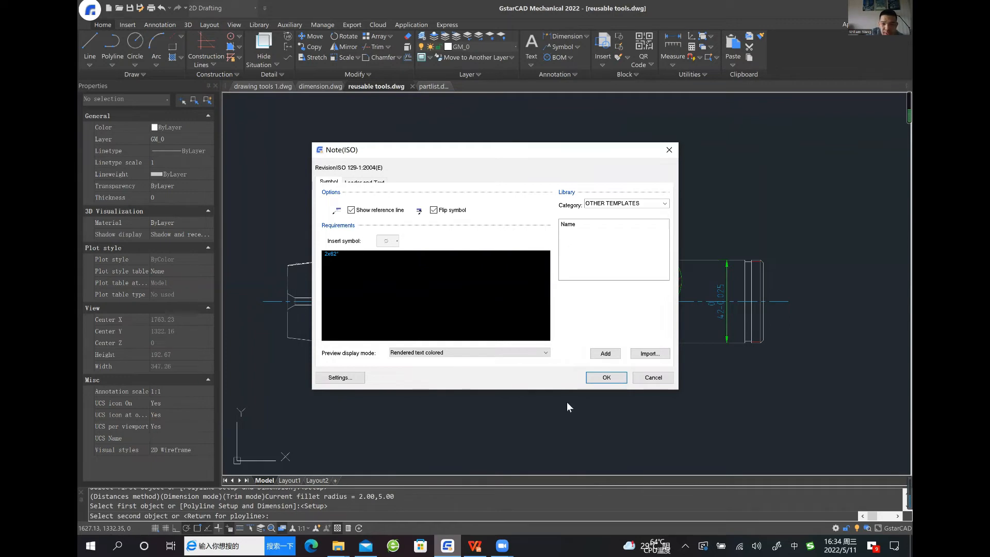
click(601, 380)
middle_drag(392, 294, 451, 307)
scroll(345, 260, up, 2)
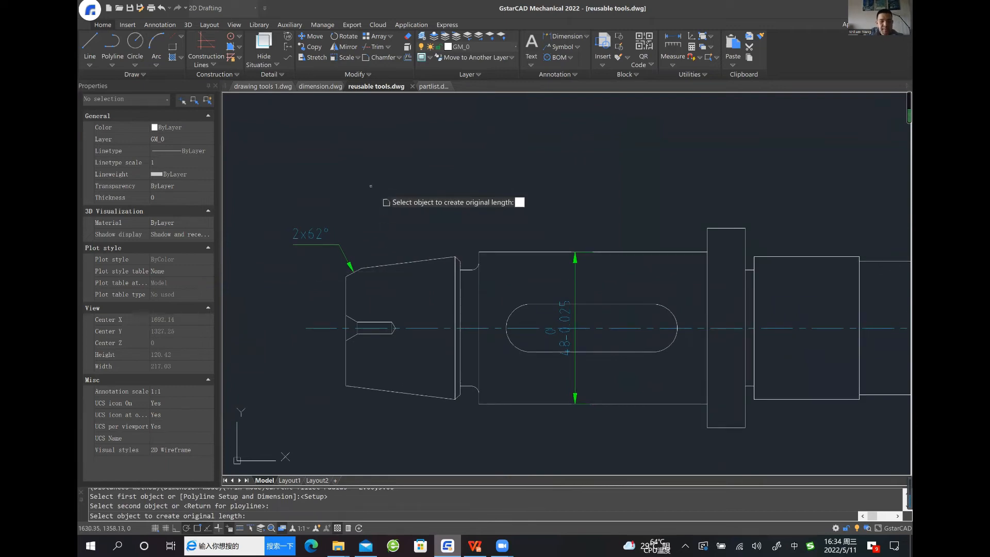
key(Return)
key(Escape)
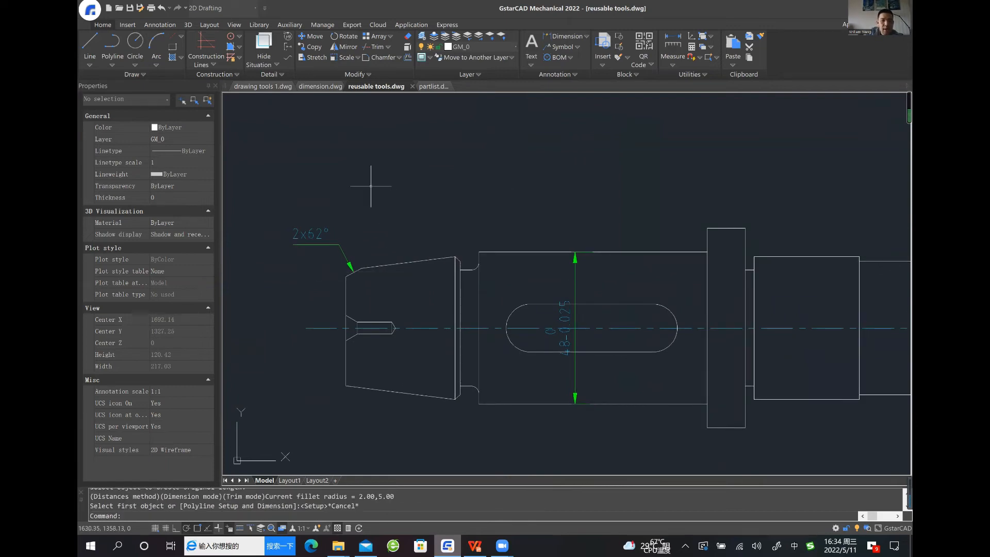
Edit the chamfer through its note, setting both chamfer lengths to 2.5, and accept the updated note
double_click(326, 235)
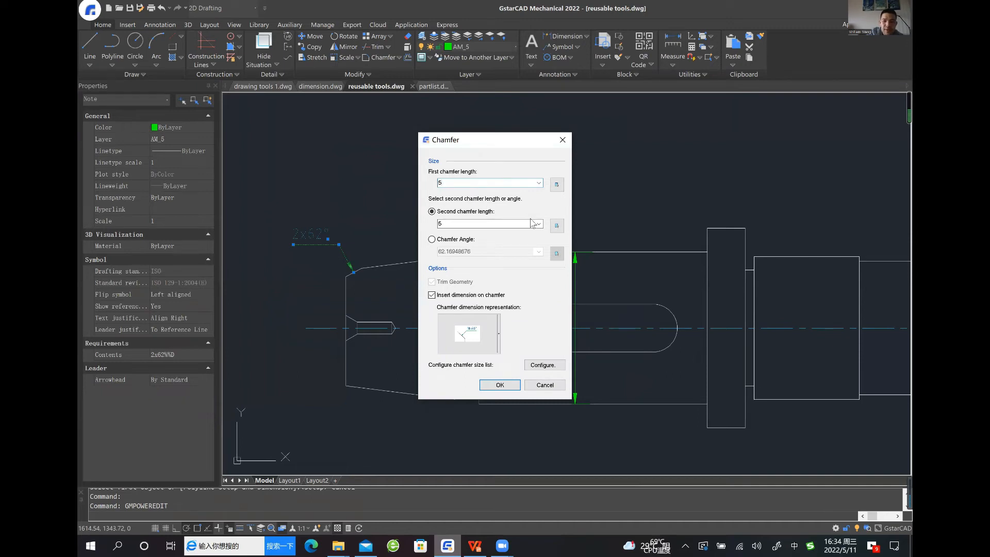
click(540, 184)
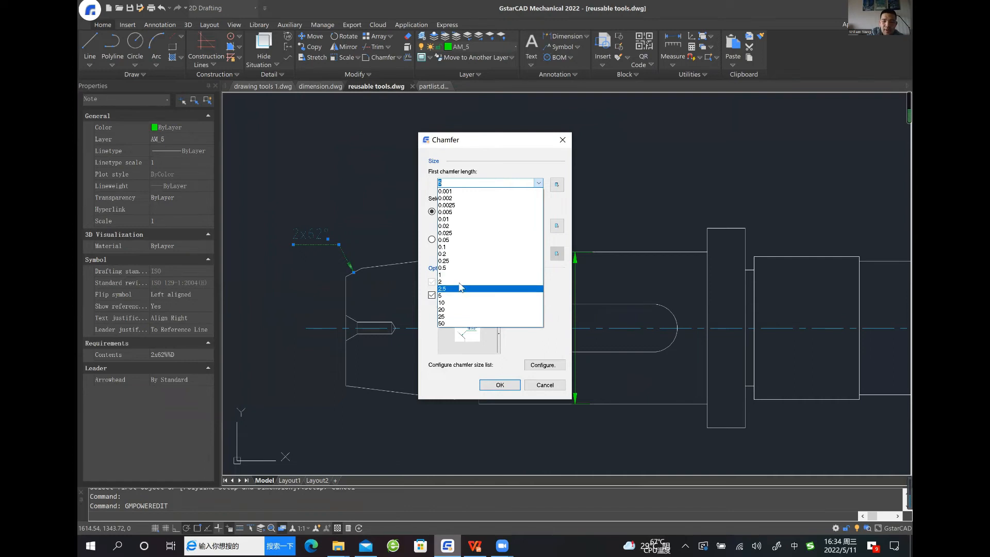
click(462, 290)
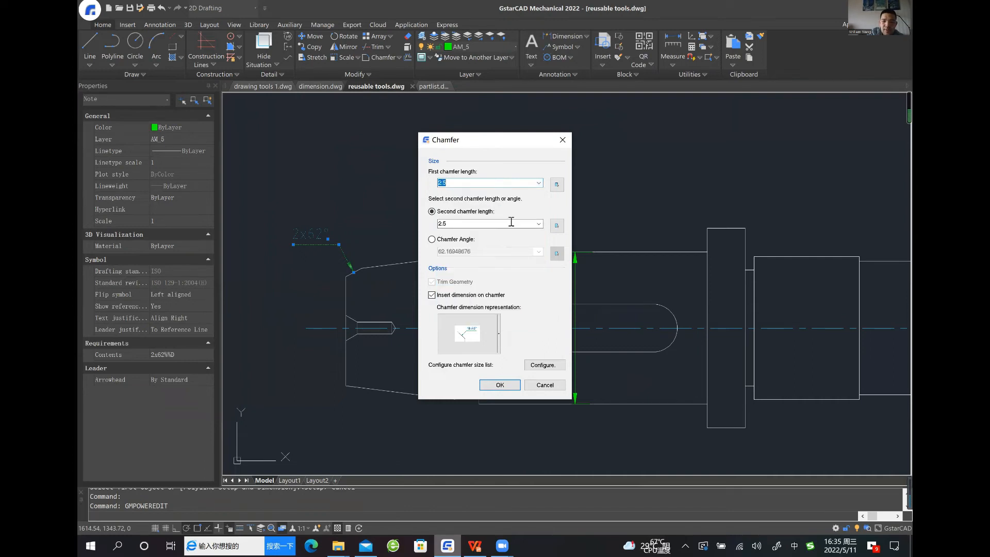
click(501, 385)
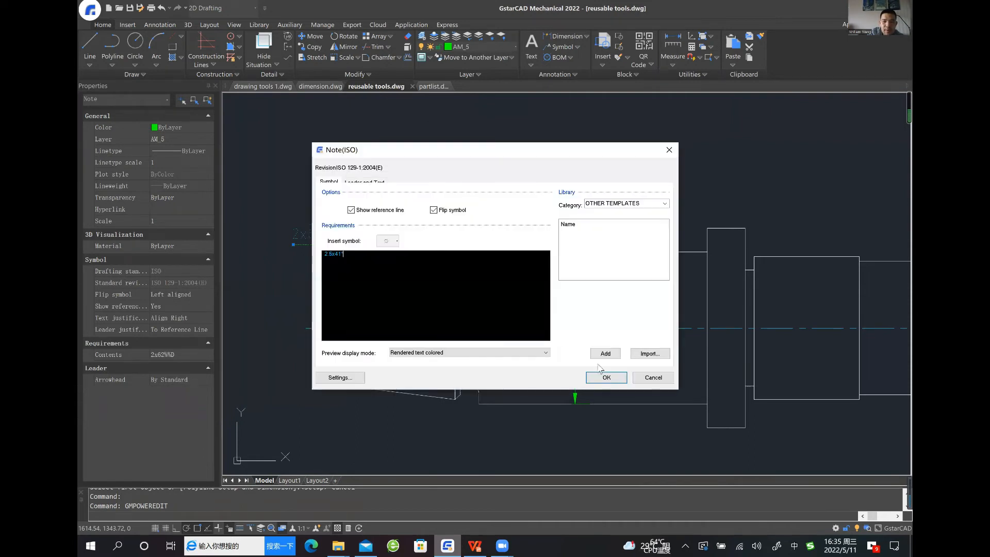
click(598, 375)
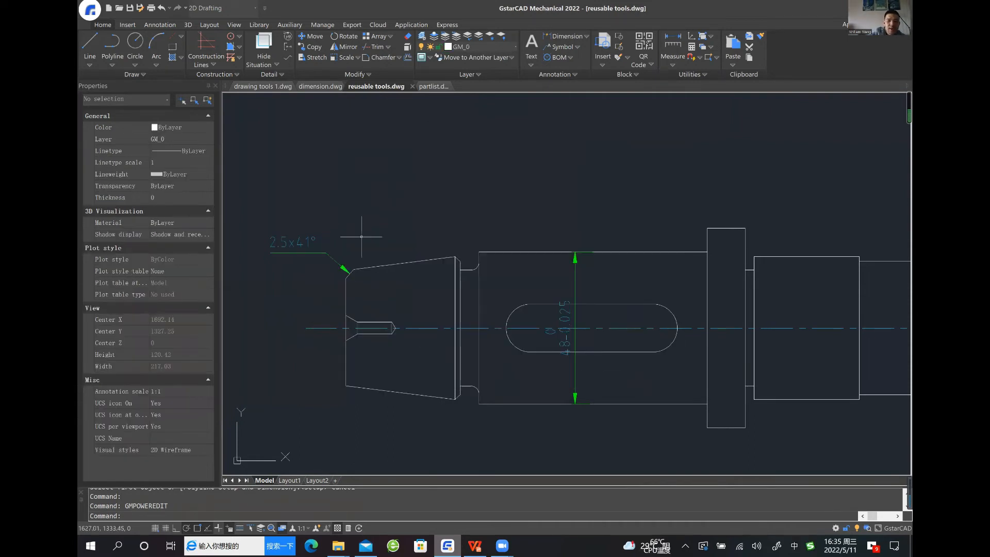
Reopen the chamfer note, add it to the note library as a template named 124, and accept the note
scroll(343, 265, up, 3)
scroll(462, 257, down, 1)
double_click(332, 227)
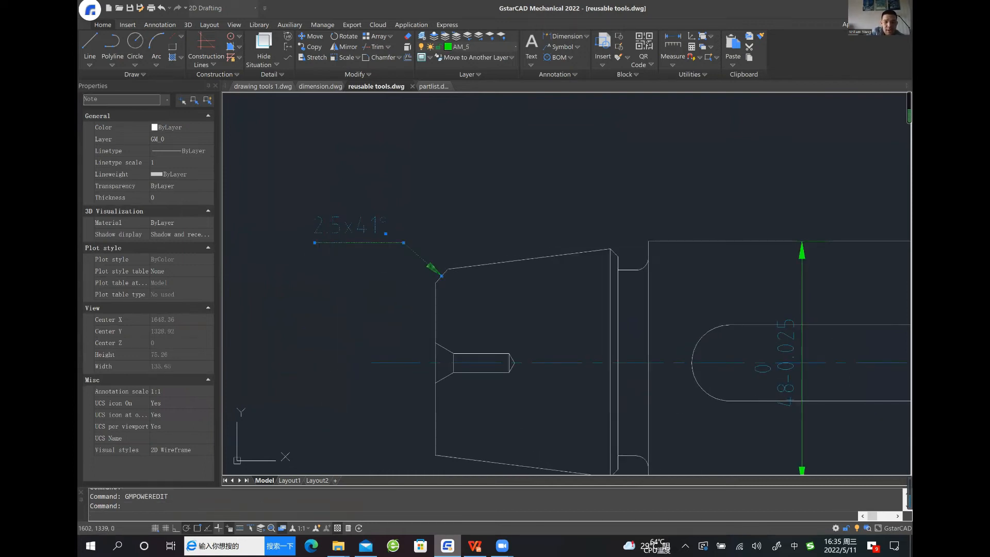
click(507, 385)
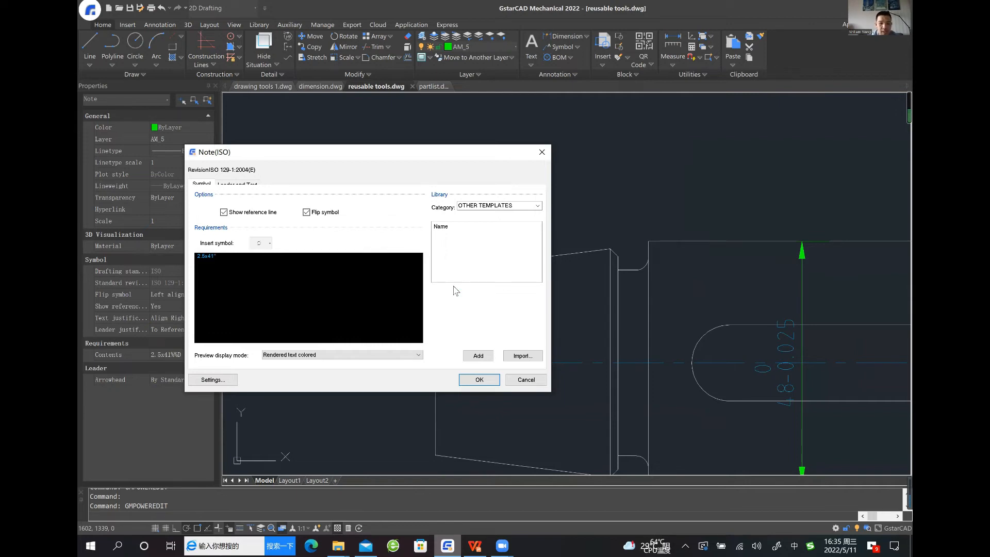
click(478, 356)
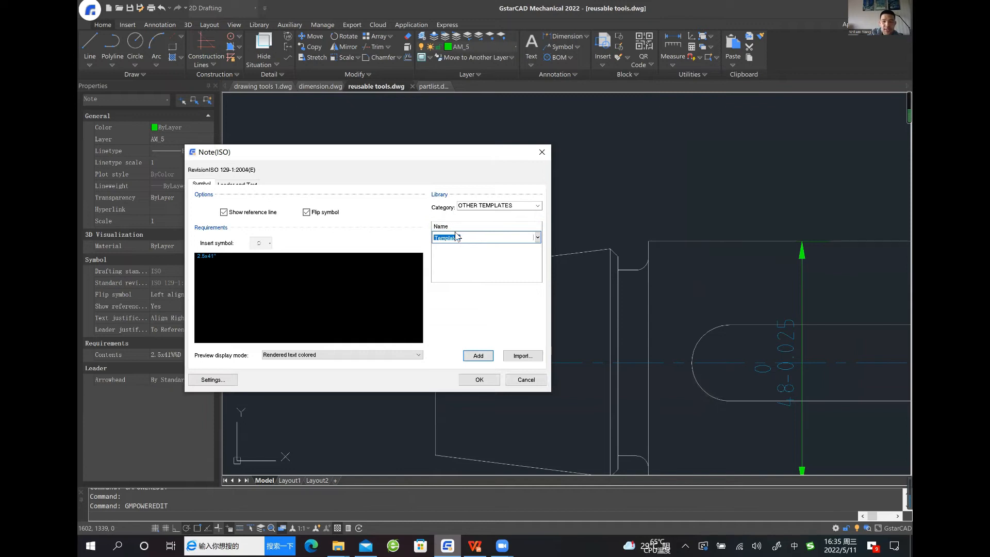
text(124)
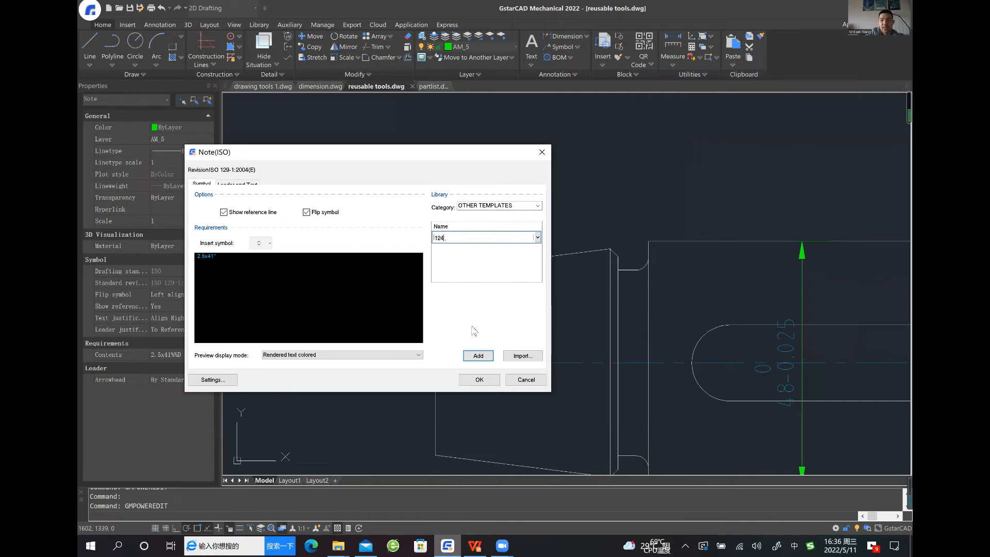
click(479, 381)
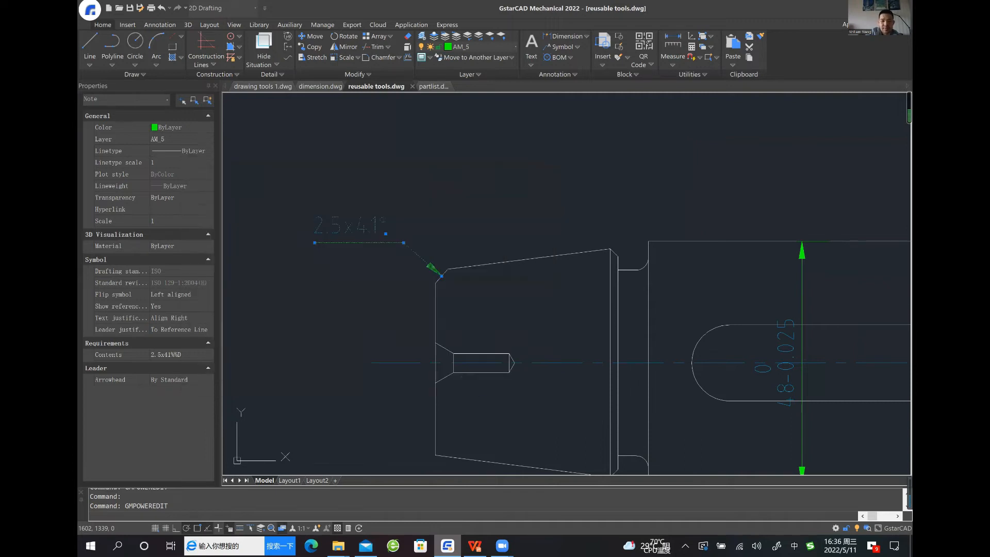
Define a circular detail area around the centre hole in the shaft's tapered end, with identifier B and a scale factor of 2
scroll(506, 327, down, 2)
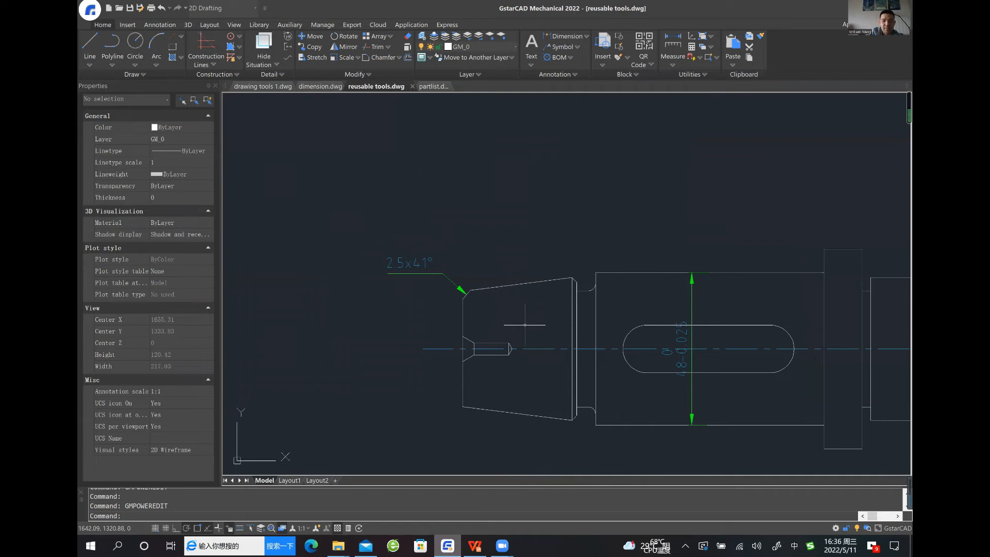
scroll(525, 325, down, 1)
scroll(590, 323, down, 1)
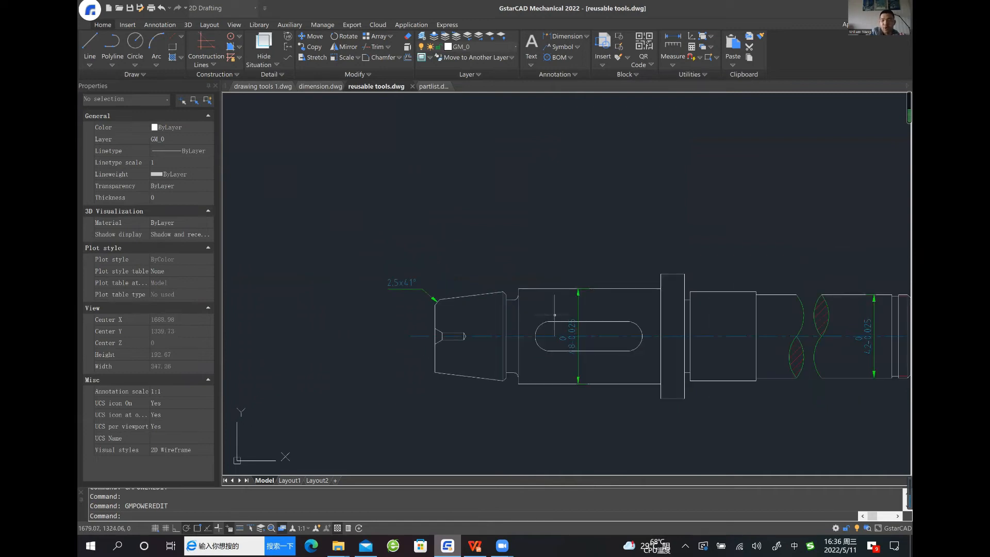
scroll(631, 313, down, 2)
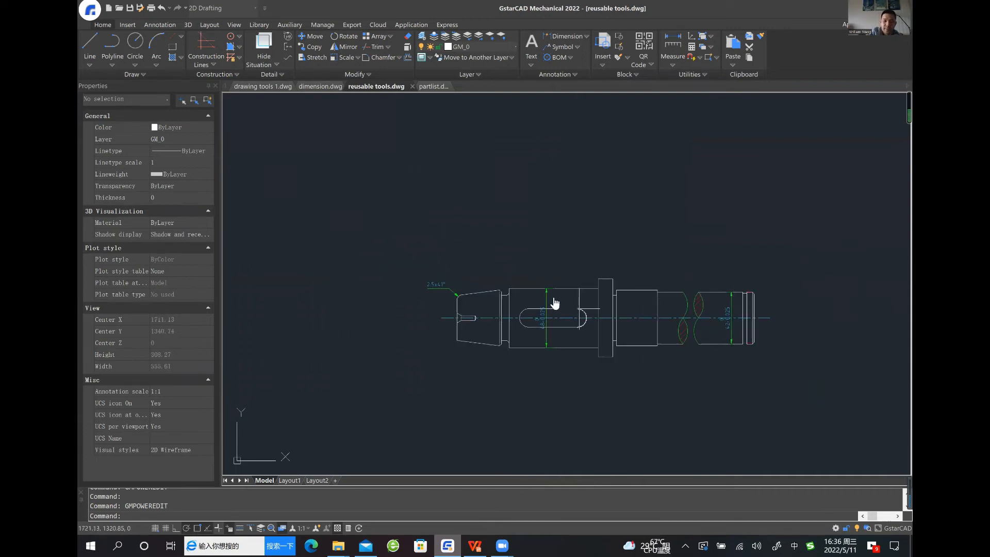
scroll(571, 307, up, 2)
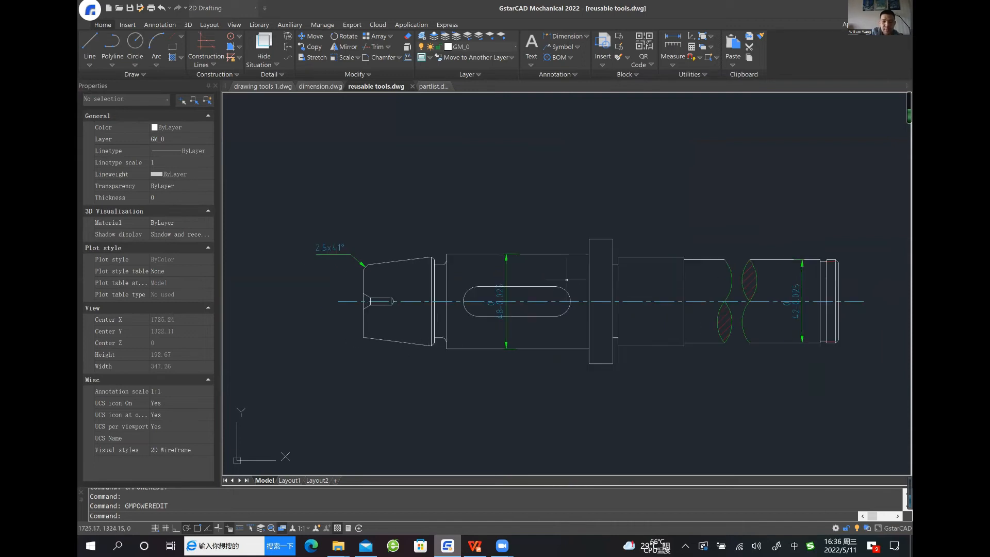
middle_drag(497, 272, 535, 258)
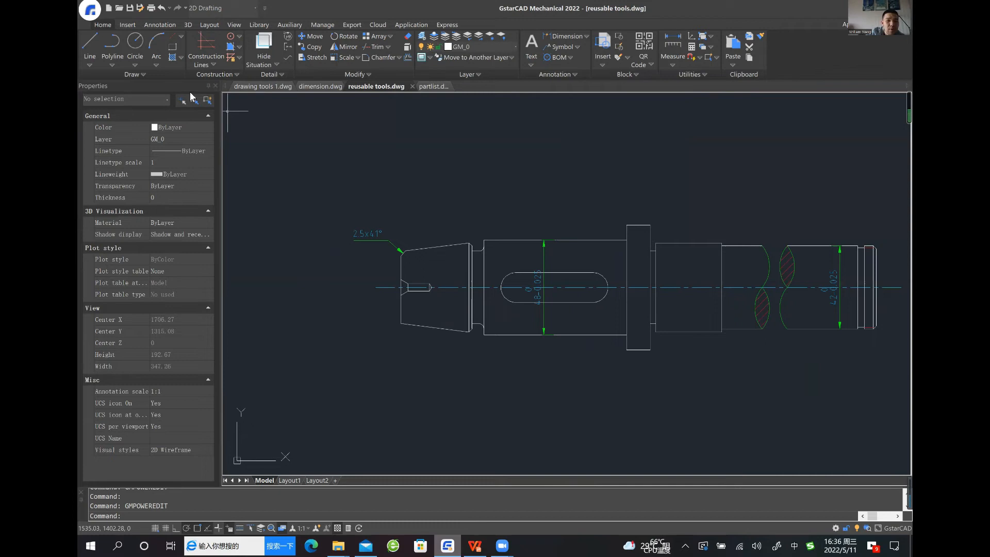
click(288, 37)
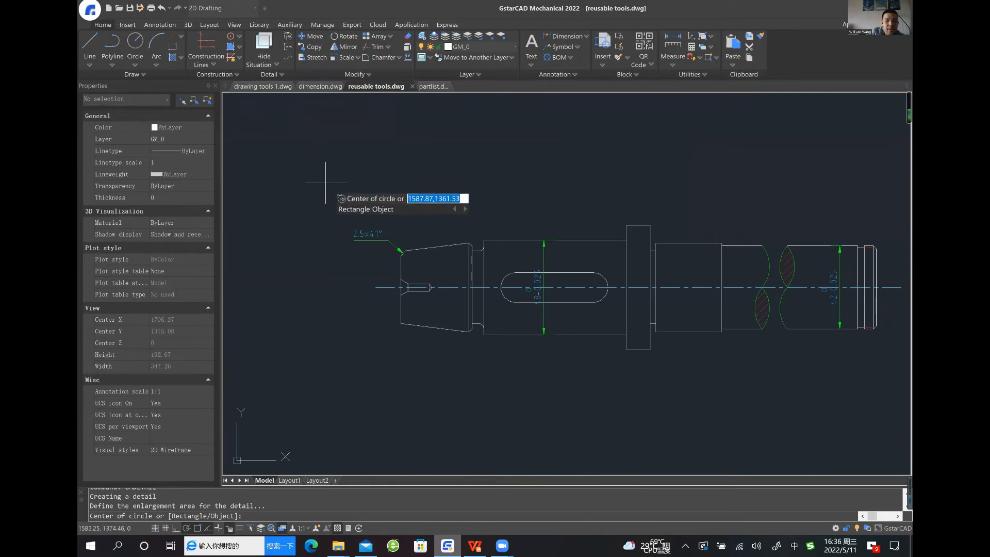
scroll(391, 287, up, 4)
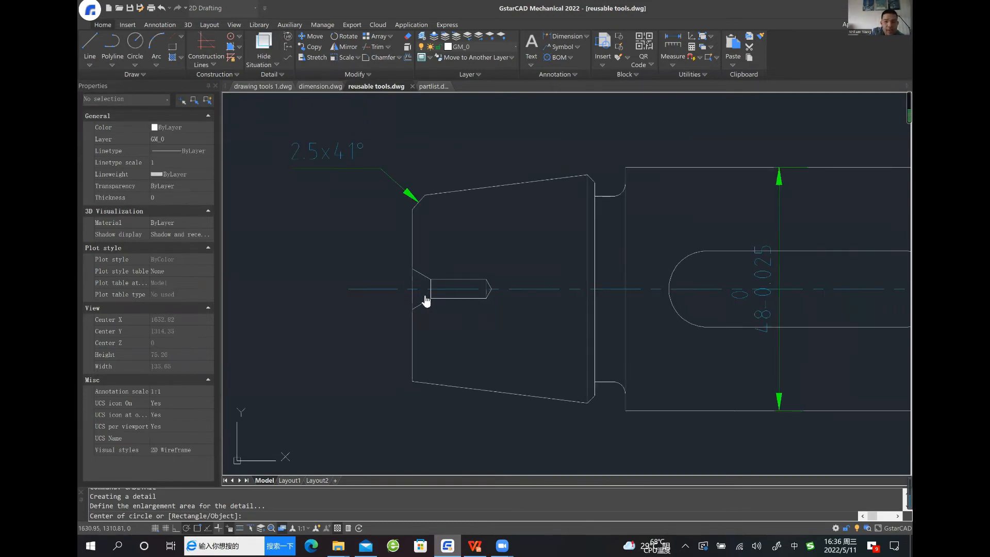
click(401, 282)
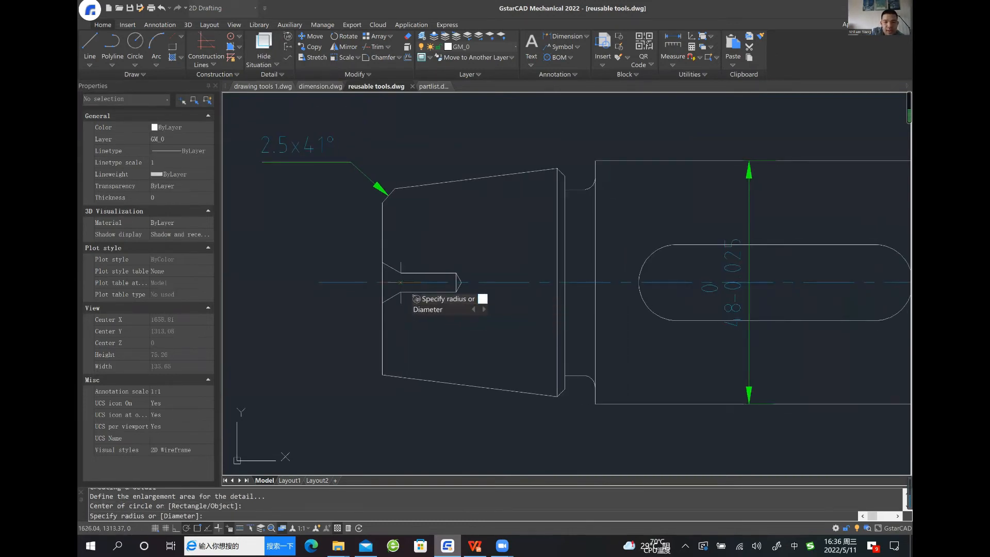
click(472, 297)
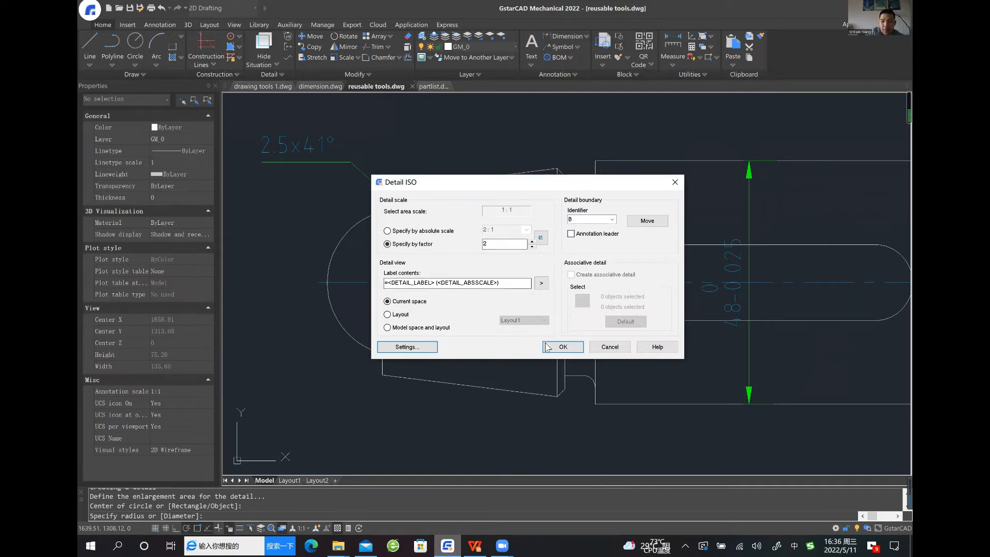
click(563, 347)
Place the enlarged detail view B in the free space beyond the shaft's tapered end, without a connection line
middle_drag(413, 349, 685, 307)
mouse_move(420, 296)
middle_down()
mouse_move(475, 353)
mouse_move(504, 355)
mouse_move(490, 336)
middle_up()
middle_drag(361, 228, 376, 264)
click(399, 262)
key(Return)
scroll(549, 280, down, 2)
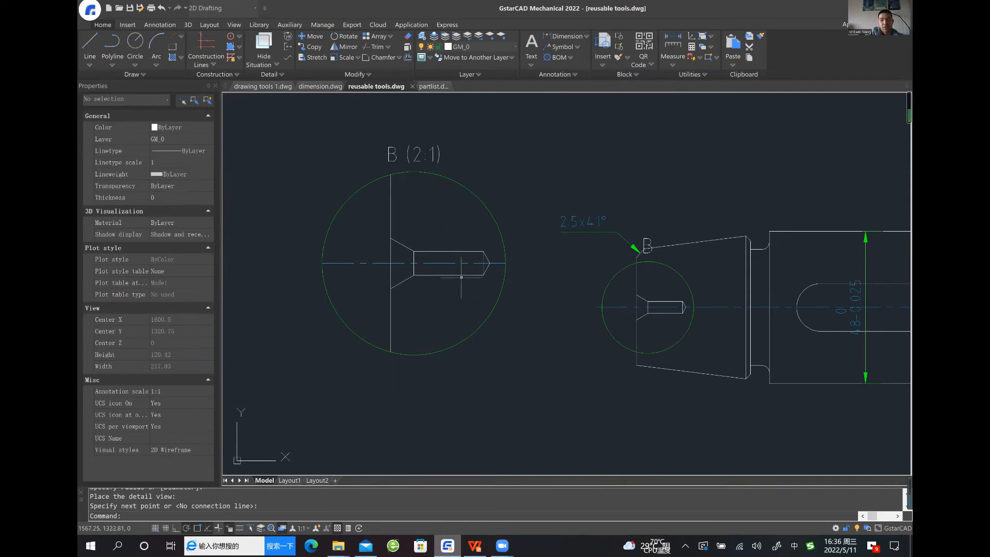
Hatch the shaft material above and below the centre hole inside detail circle B with the predefined ANSI31 pattern, scale 1
middle_drag(640, 327, 577, 331)
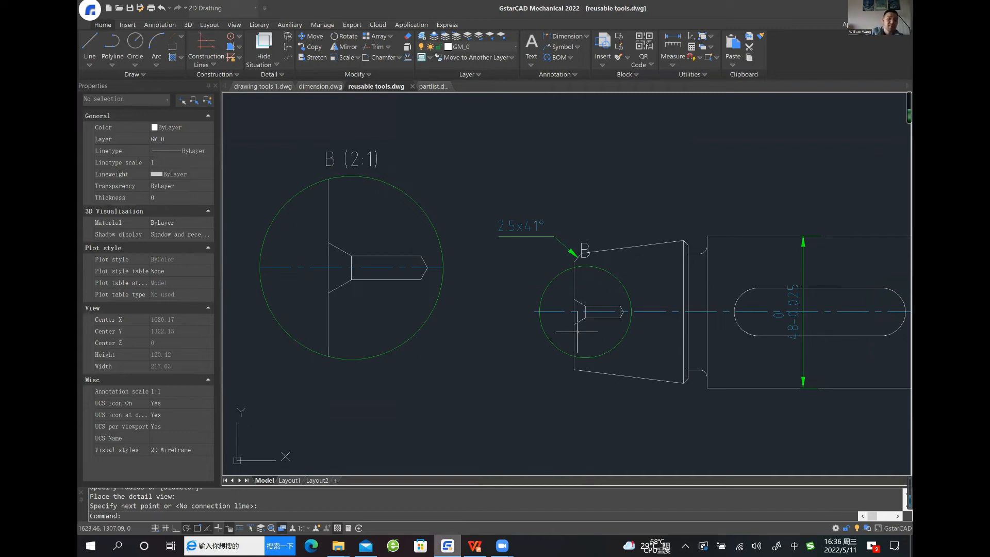
middle_drag(576, 332, 559, 335)
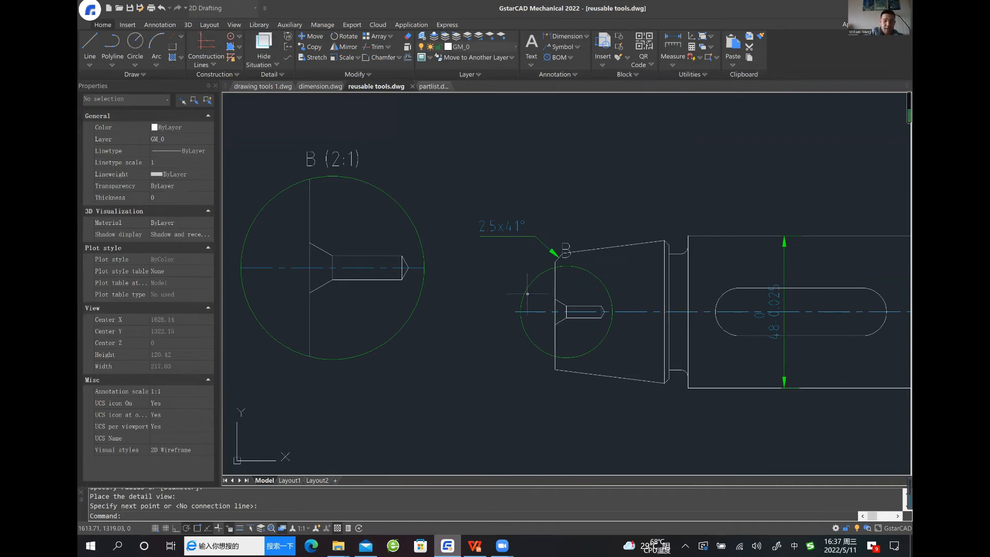
middle_drag(499, 298, 495, 290)
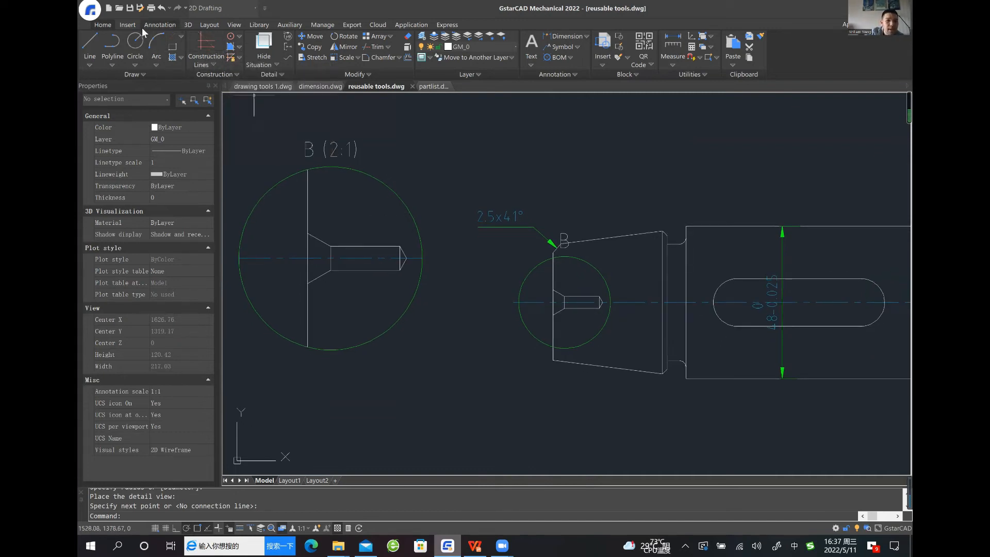
click(119, 25)
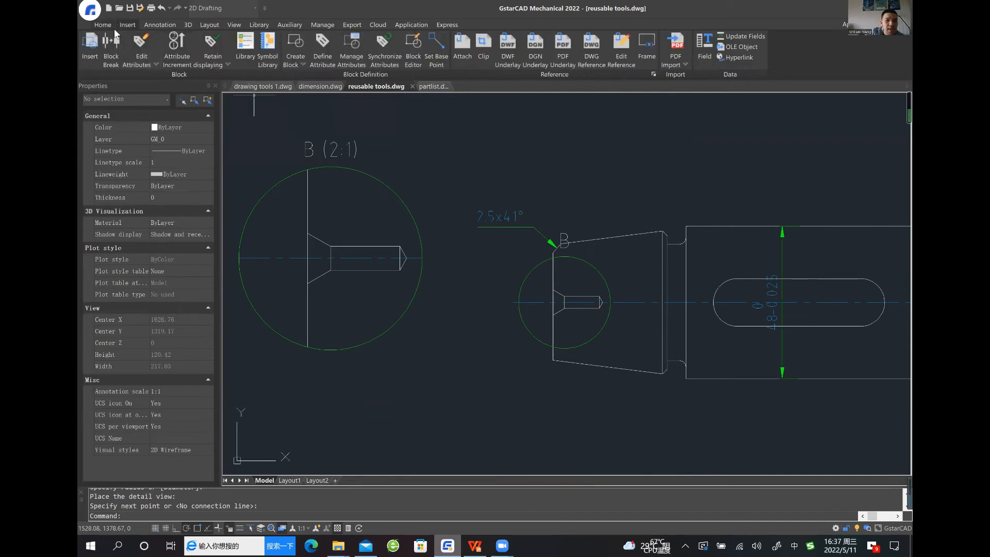
click(107, 25)
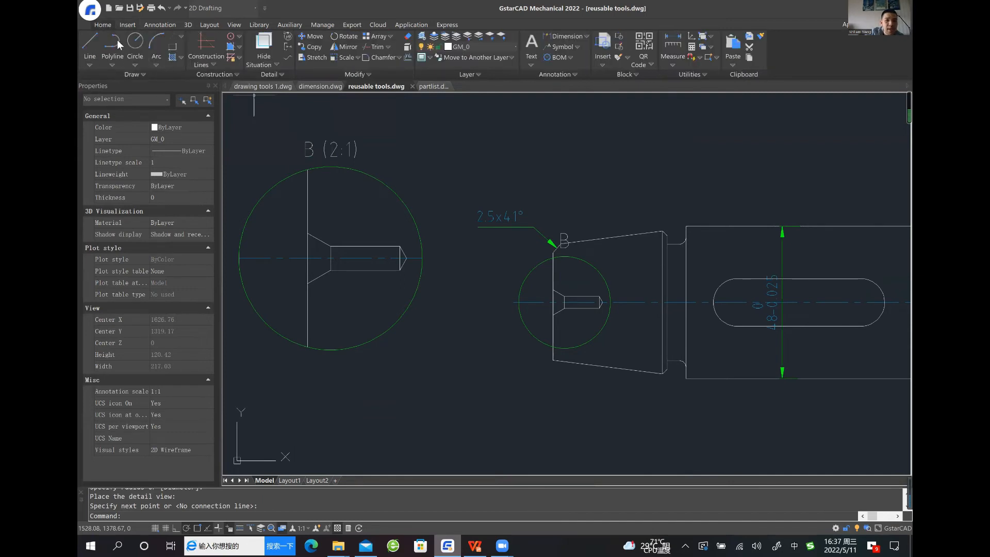
click(172, 57)
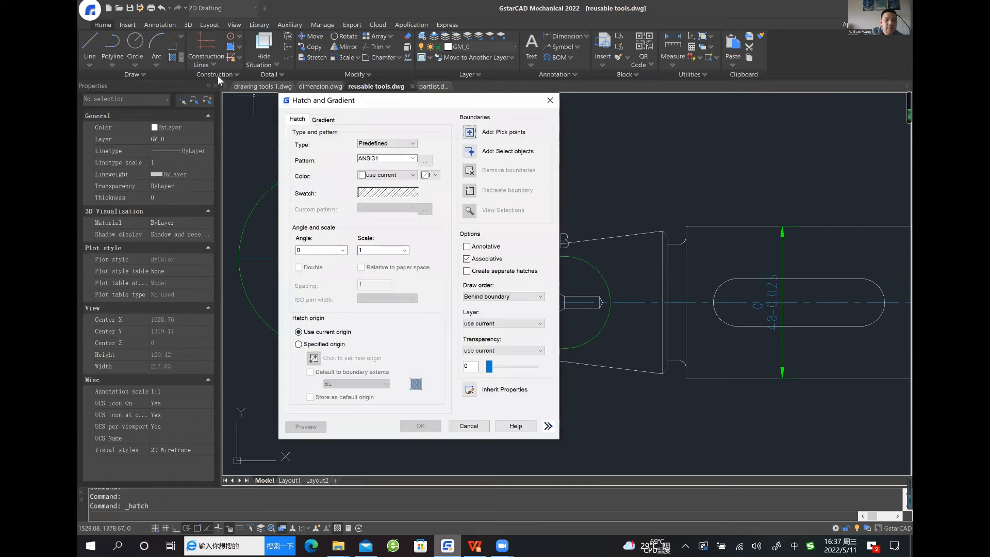
click(471, 132)
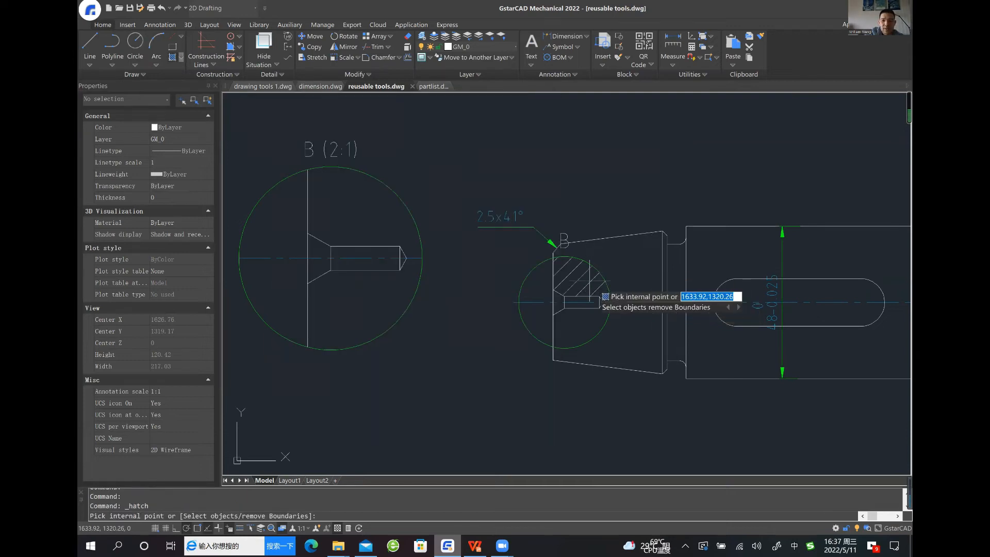
click(584, 324)
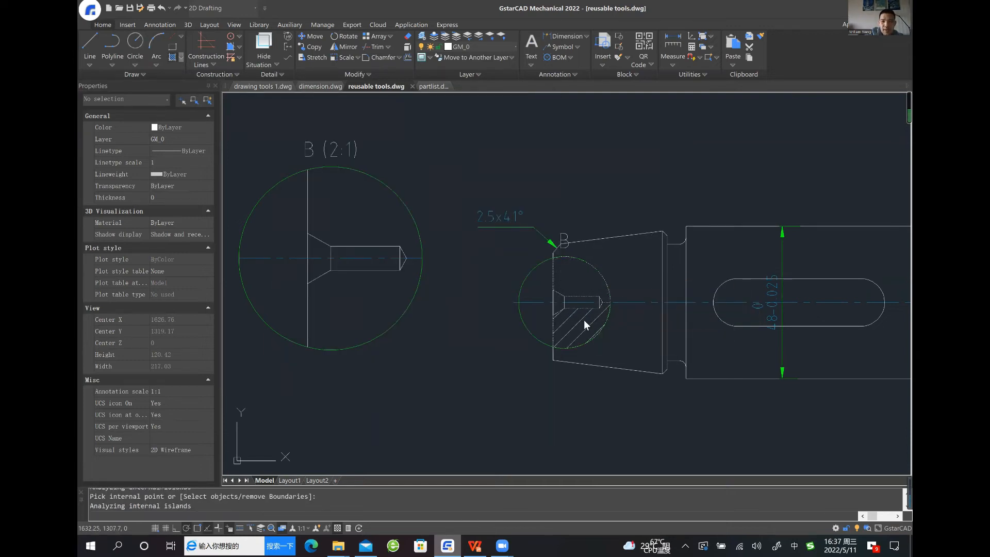
key(Return)
click(421, 426)
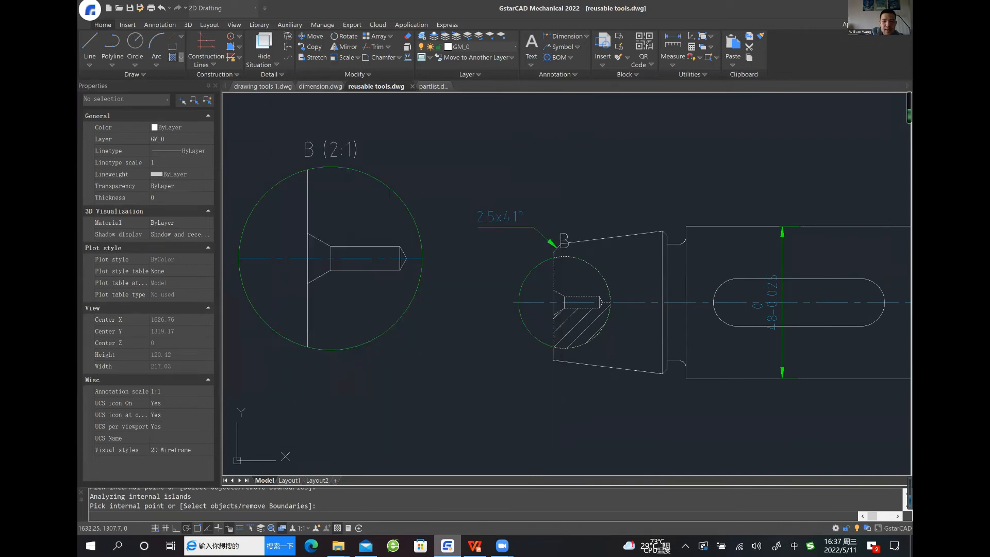
middle_drag(471, 307, 477, 308)
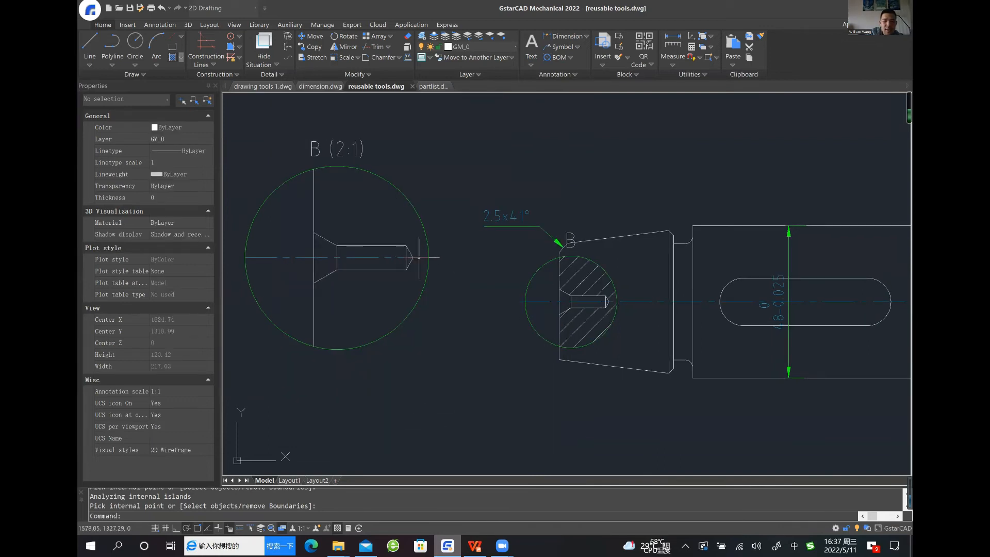
click(415, 260)
double_click(415, 260)
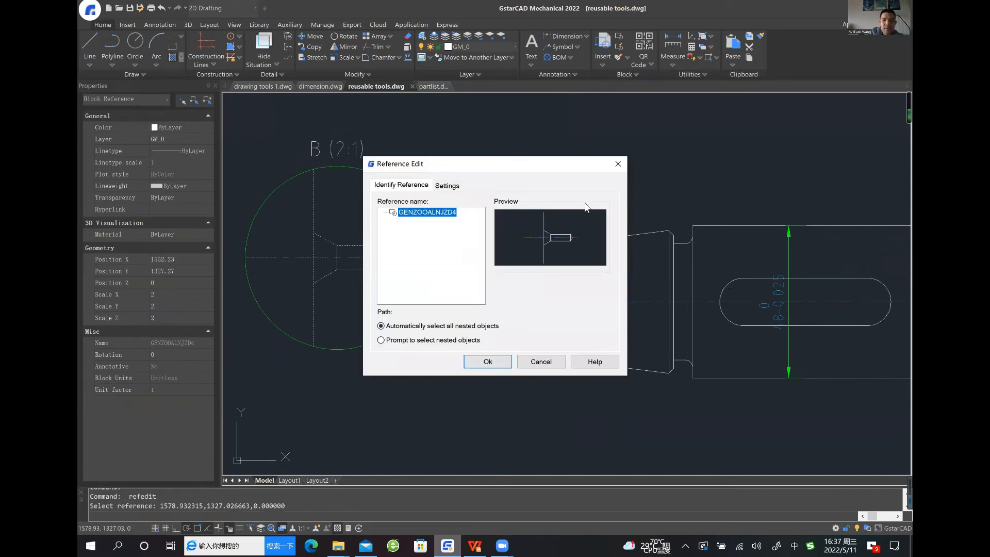
click(618, 164)
Reopen detail view B's definition from its enlarged circle and accept it to update the view with the hatching, without a connection line
double_click(405, 317)
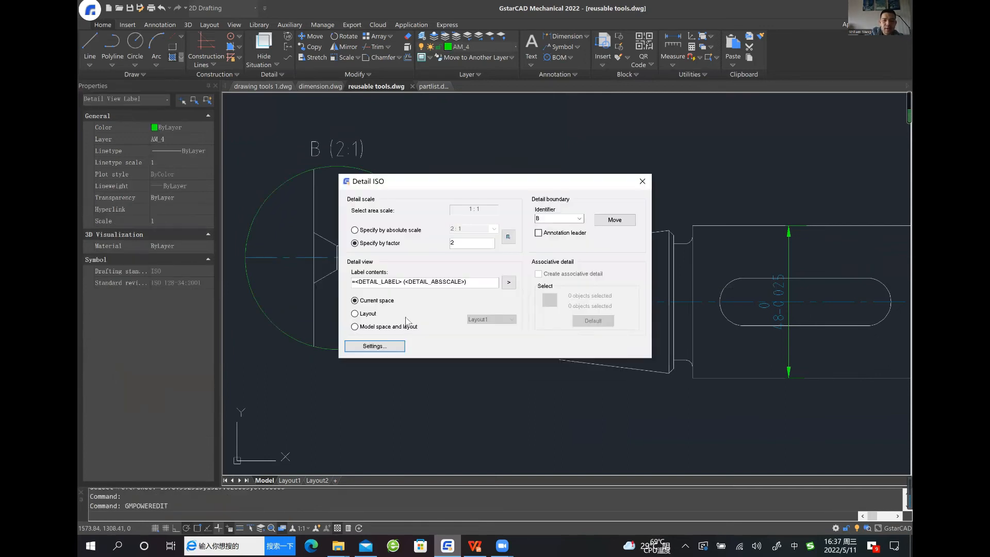
click(522, 341)
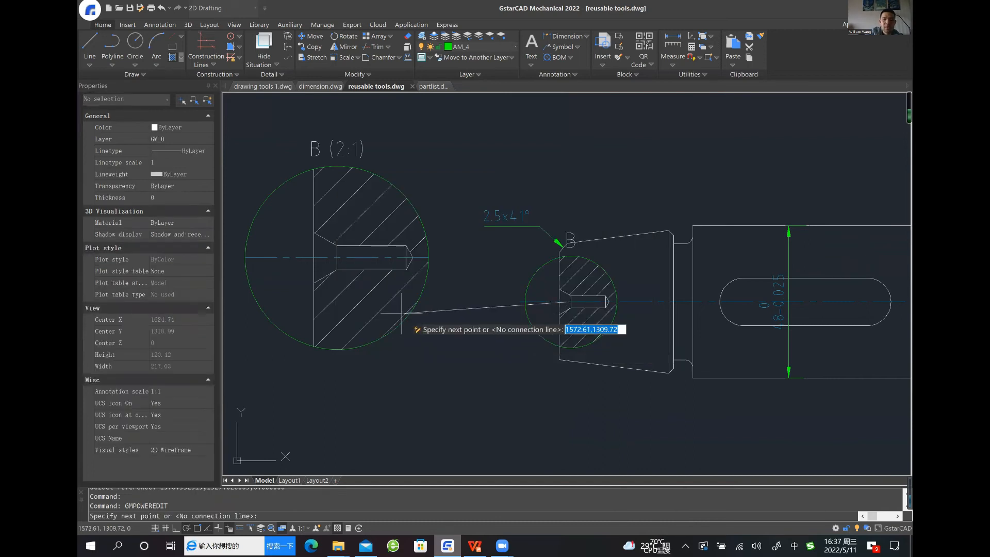
key(Escape)
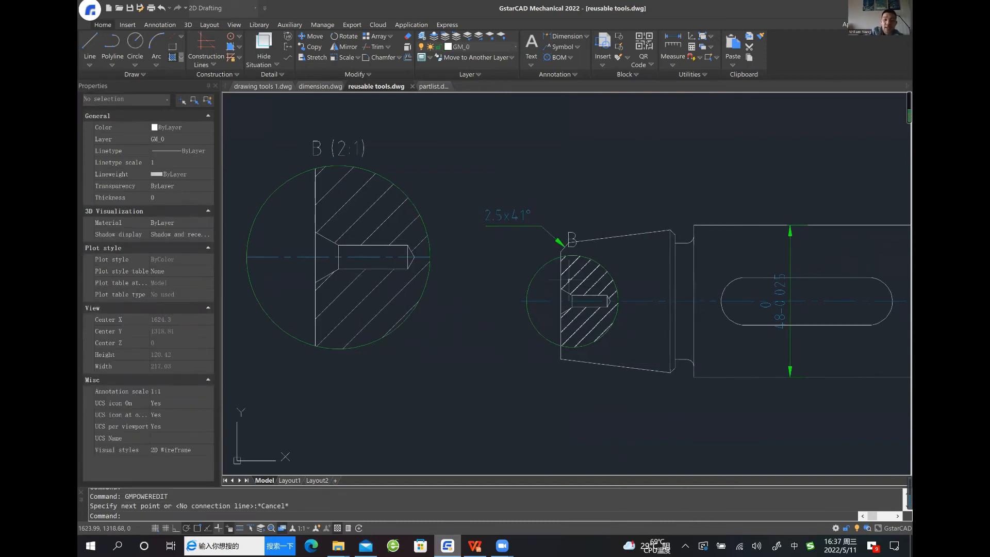
Add a horizontal power dimension for the centre hole's depth below the enlarged detail view B, from the end face to the hole tip
middle_drag(427, 193, 429, 179)
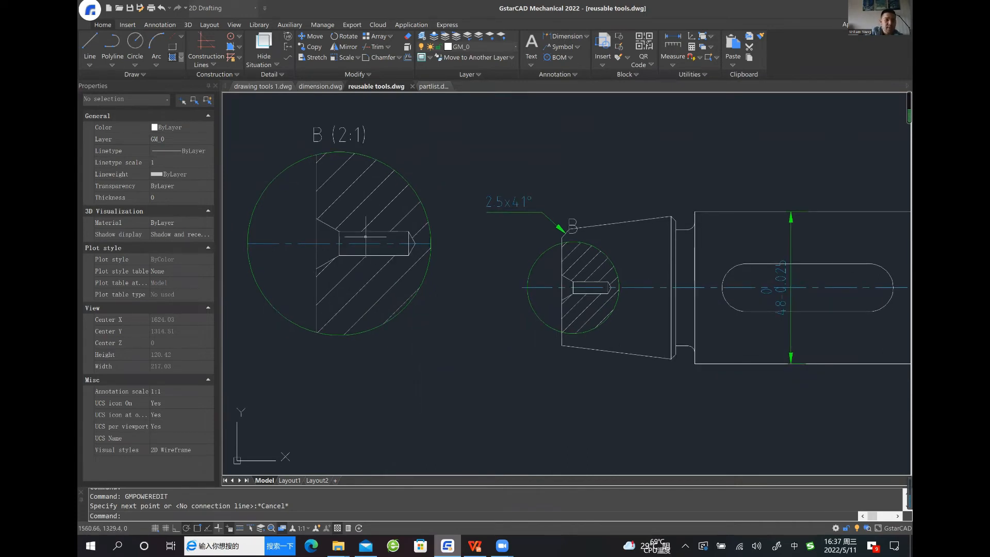
click(159, 24)
click(97, 44)
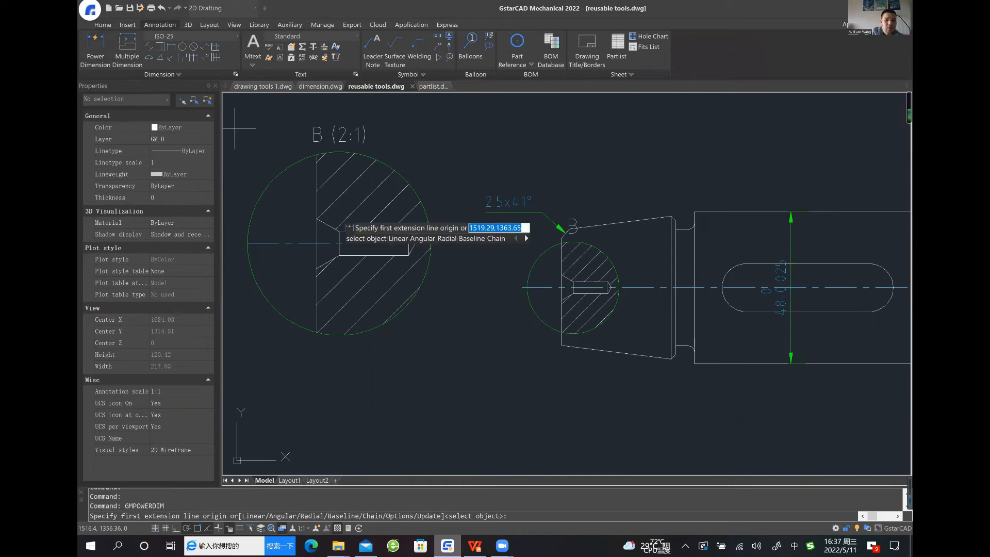
click(316, 243)
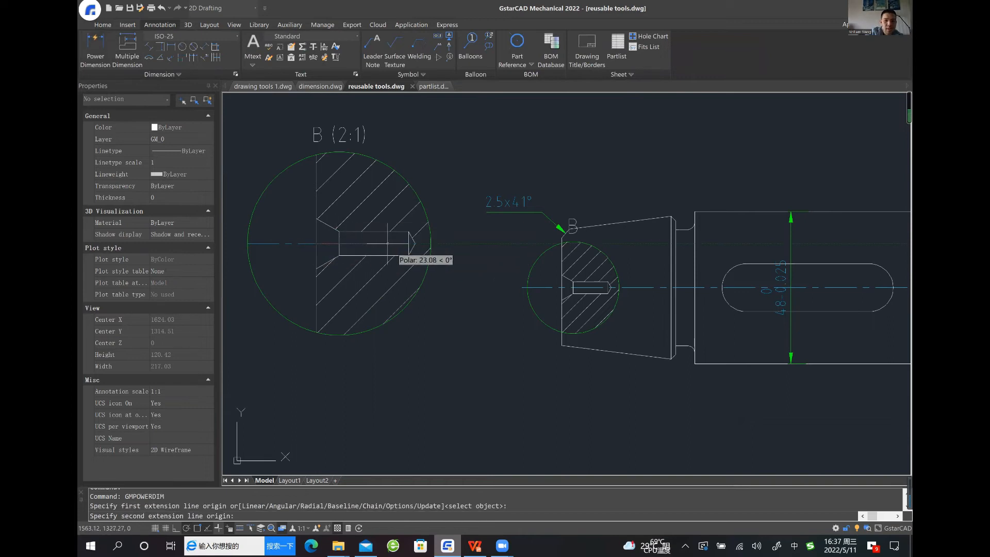
click(415, 243)
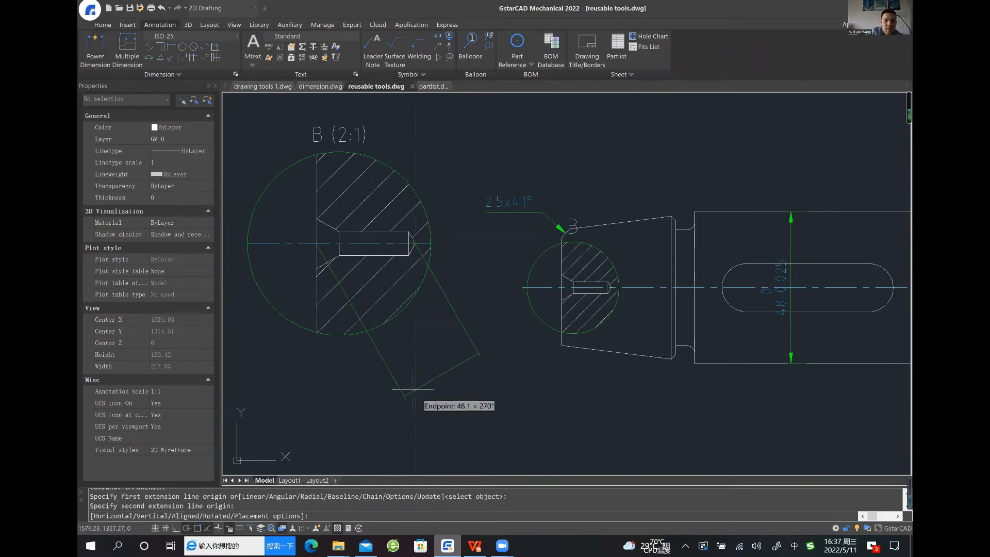
click(368, 408)
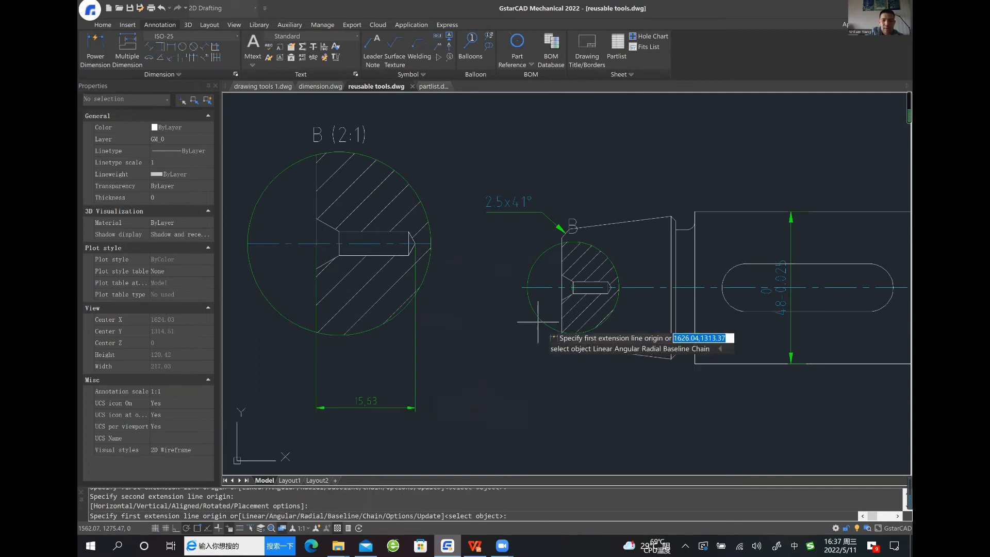
Dimension the same centre hole's depth horizontally below the shaft's tapered end and finish dimensioning
click(562, 288)
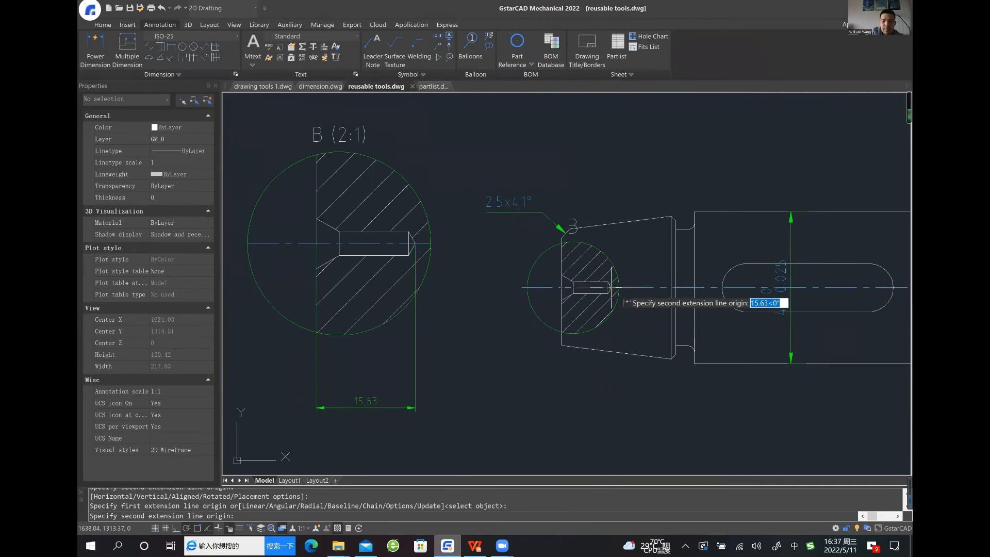
click(615, 287)
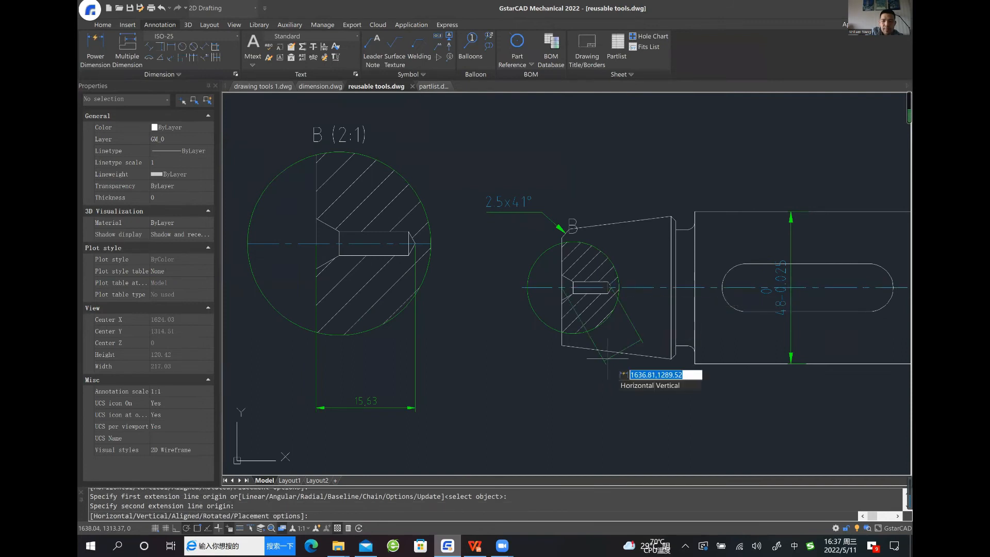
click(595, 403)
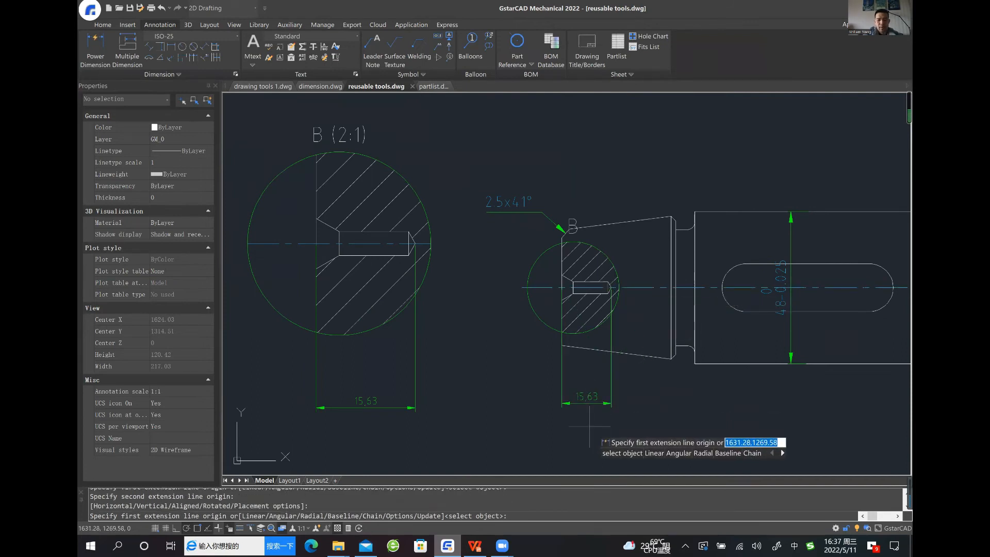
key(Return)
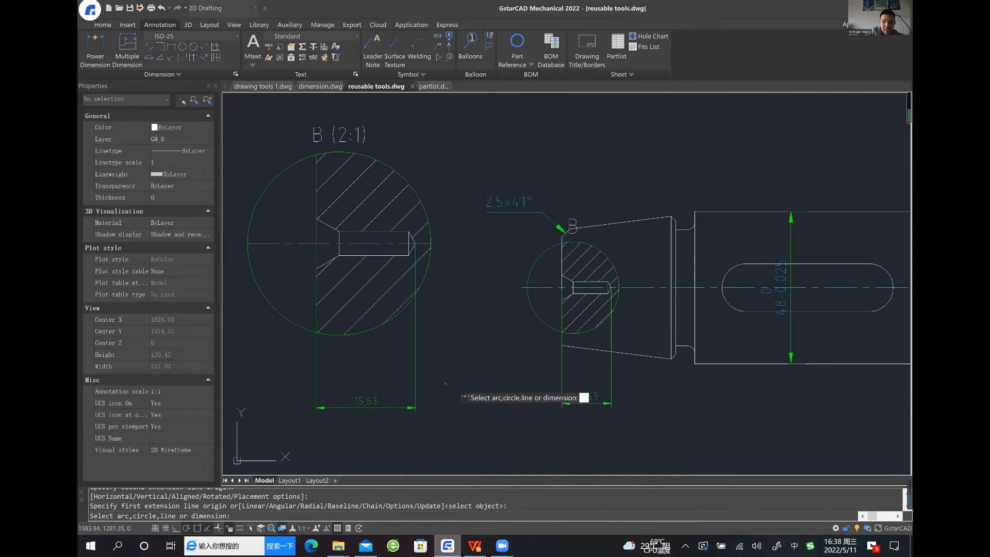
key(Escape)
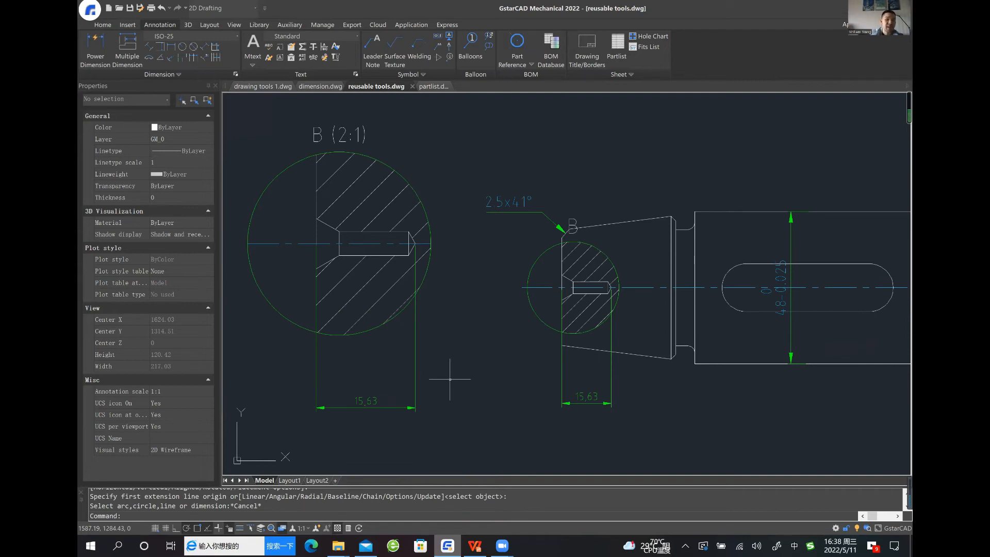
Review the whole shaft drawing together with detail view B and the two hole-depth dimensions
scroll(452, 352, down, 2)
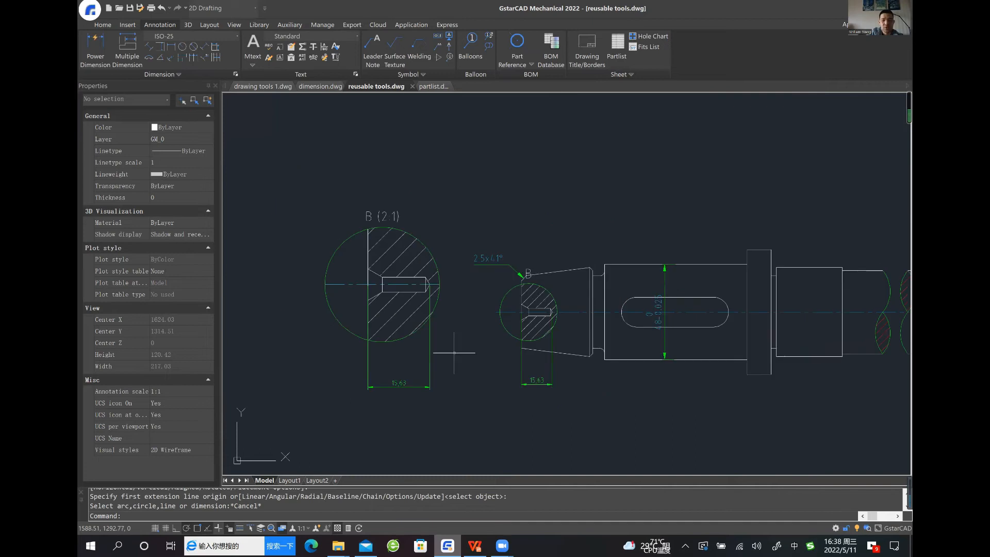
mouse_move(458, 336)
middle_down()
mouse_move(445, 339)
mouse_move(451, 349)
mouse_move(435, 345)
middle_up()
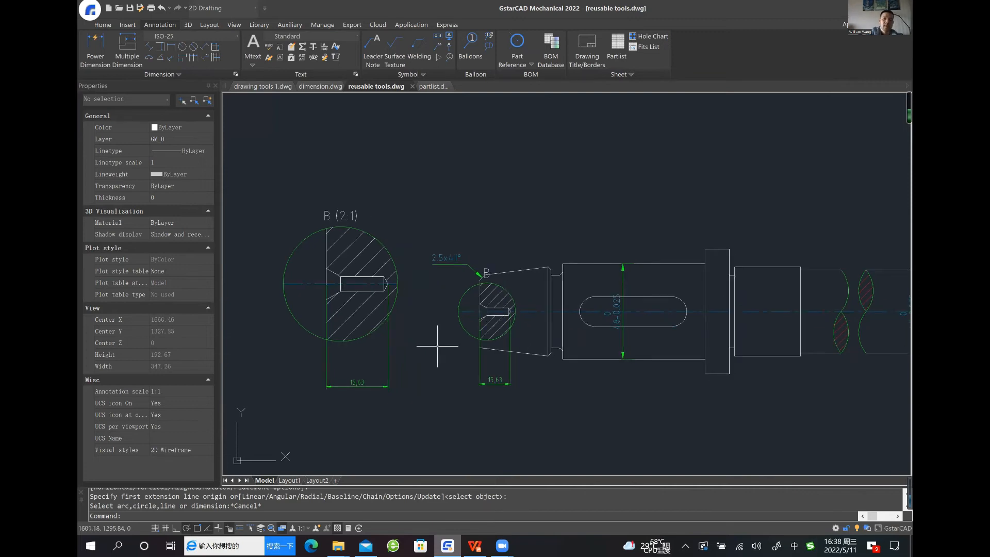
scroll(439, 341, down, 1)
scroll(591, 351, down, 1)
middle_drag(611, 358, 526, 350)
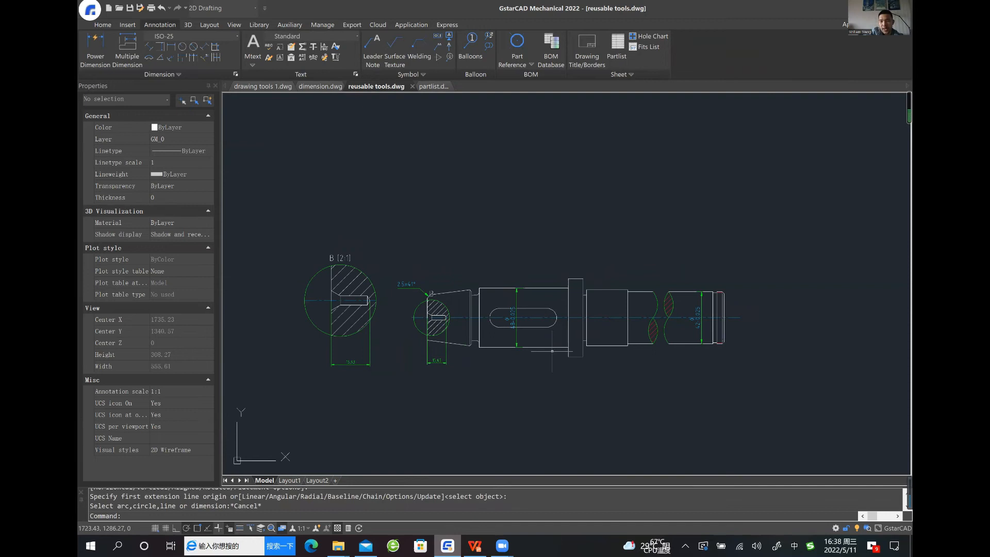
scroll(552, 351, up, 1)
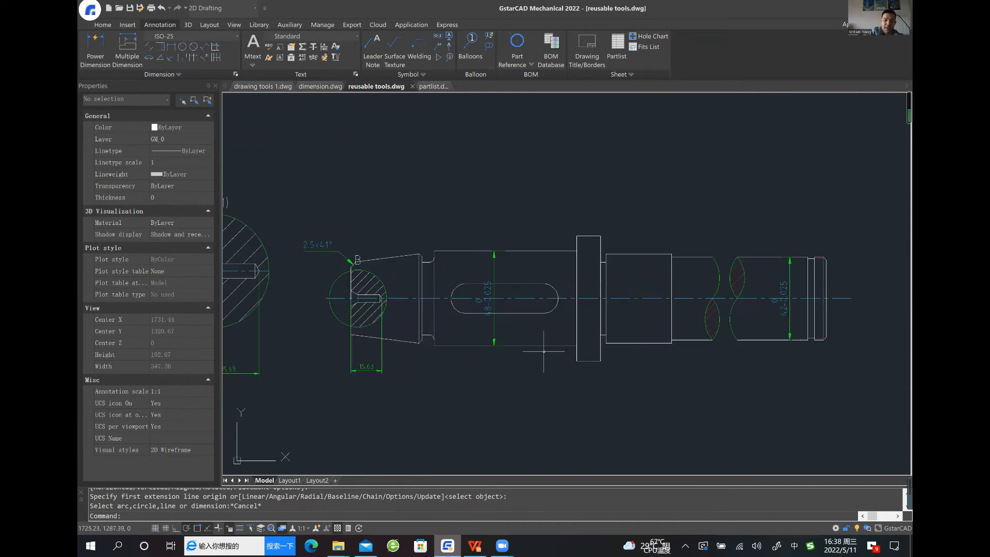
middle_drag(423, 320, 433, 323)
scroll(572, 362, down, 1)
mouse_move(575, 367)
middle_down()
mouse_move(522, 336)
mouse_move(530, 349)
middle_up()
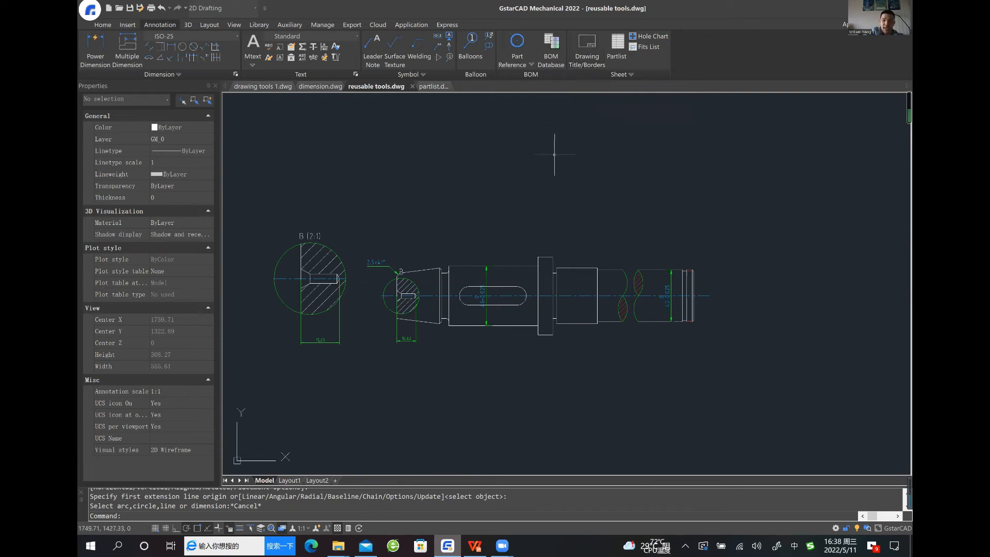
Set up an A3 (297x420mm) drawing border with ISO Title Block A and calculate its scale from the whole shaft and detail view
middle_drag(557, 154, 568, 144)
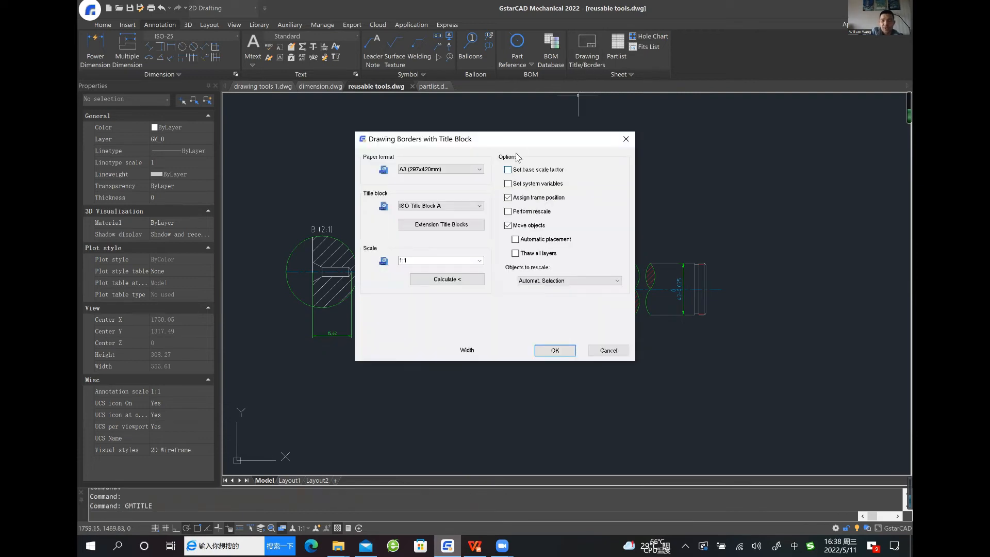
drag(516, 143, 455, 144)
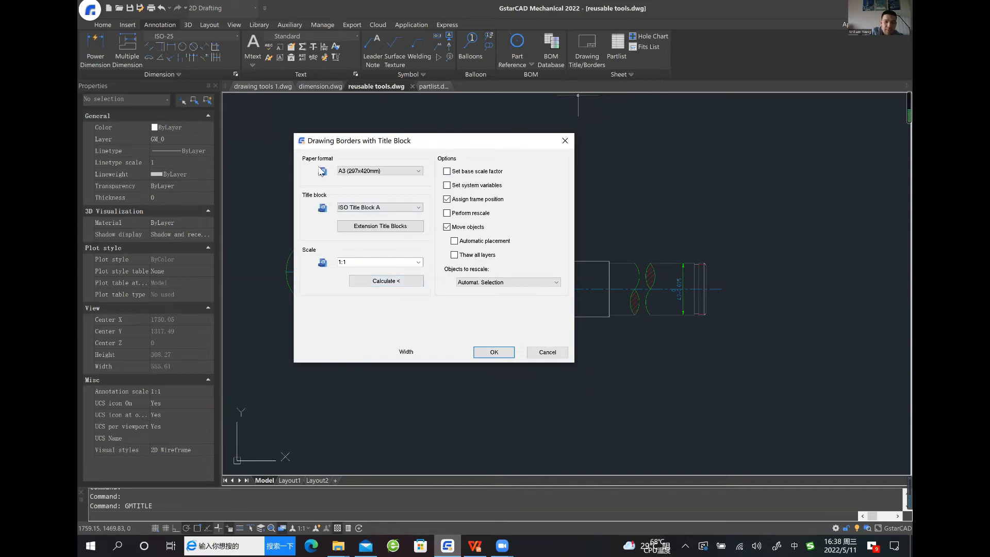
click(373, 172)
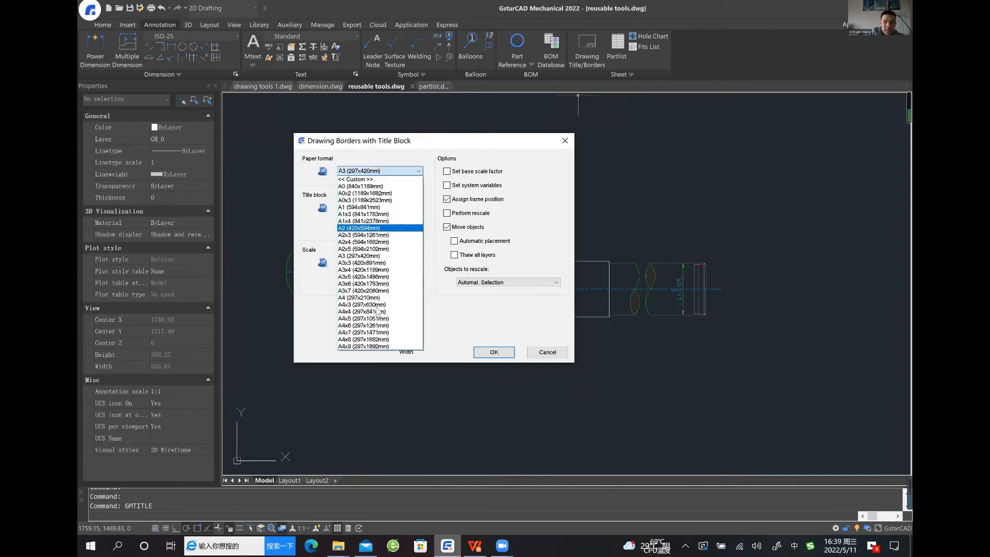
click(398, 169)
click(396, 282)
click(259, 201)
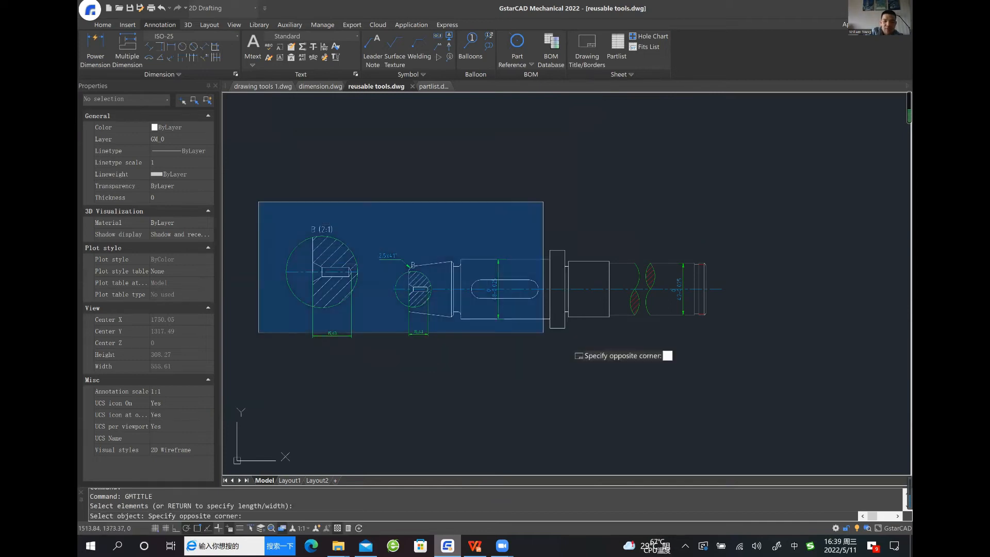
click(740, 391)
key(Return)
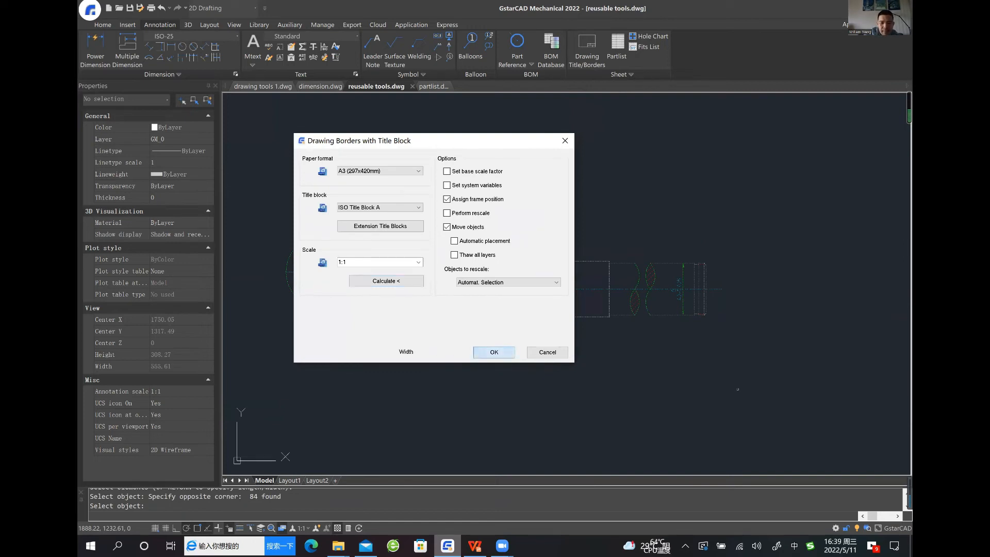
Place the A3 border and title block around the shaft and detail view, keeping the drawing objects at their current location
click(476, 354)
mouse_move(493, 406)
middle_down()
mouse_move(386, 384)
mouse_move(415, 367)
middle_up()
middle_drag(316, 424, 364, 415)
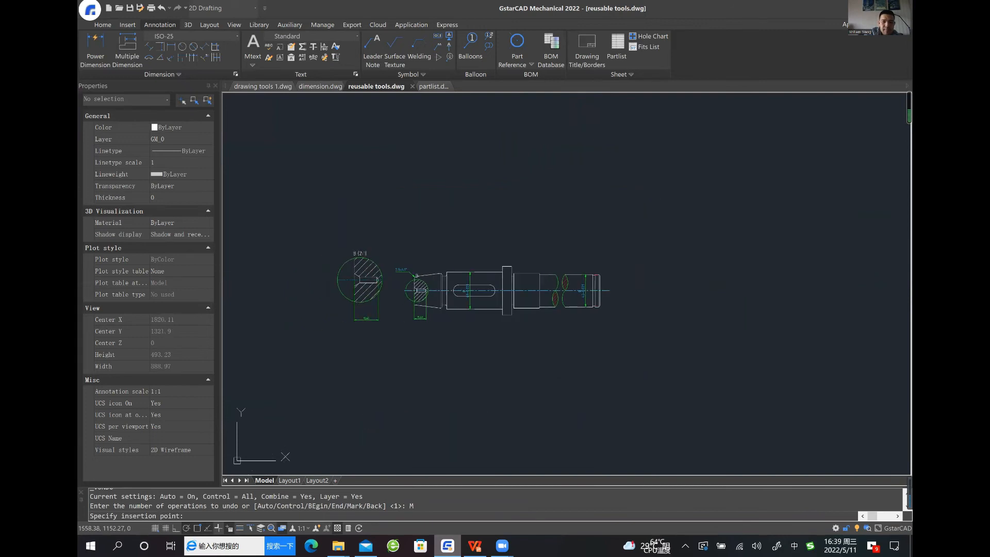
click(306, 433)
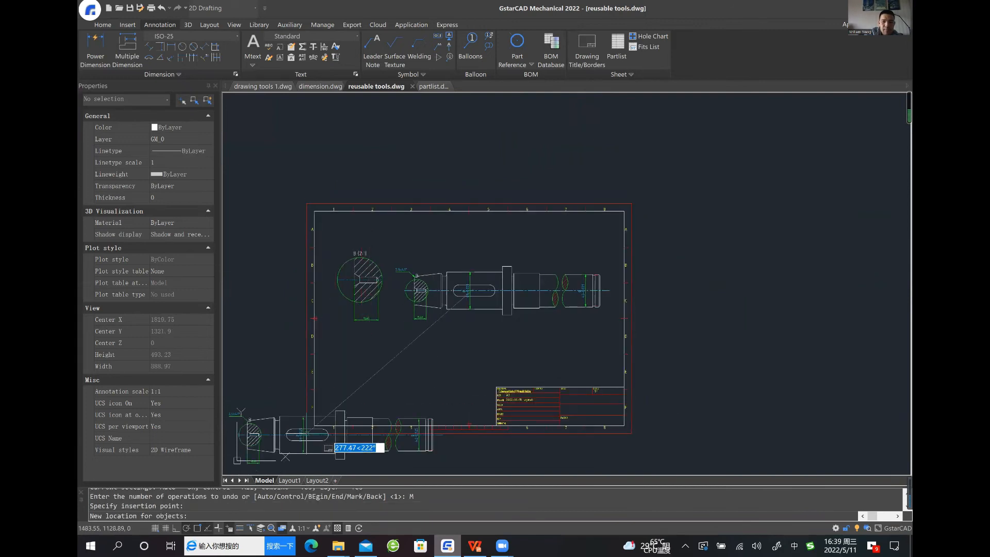
key(Return)
scroll(479, 391, down, 2)
middle_drag(509, 378, 446, 353)
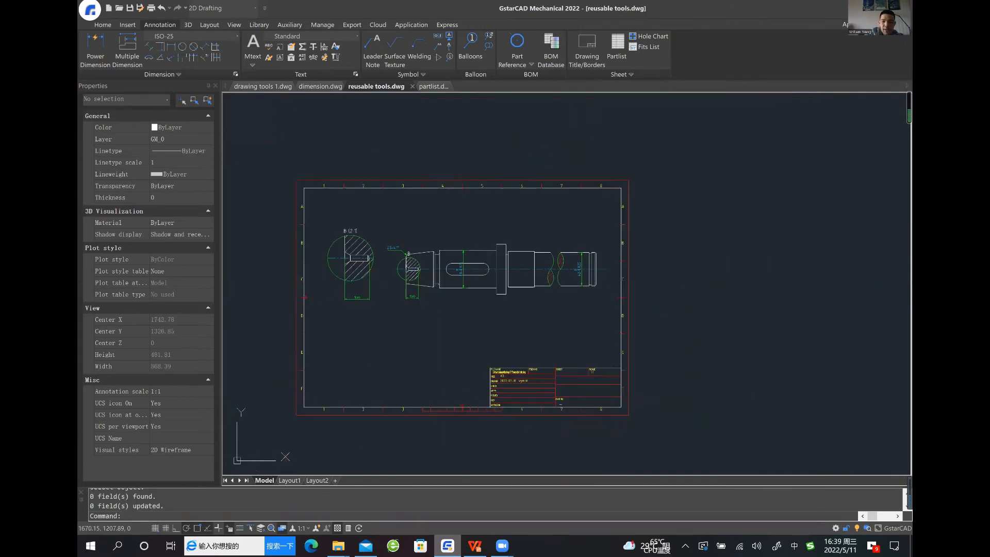
Edit the title block's attributes and set the Drawing Title to the designer's first name in possessive form followed by "design"
scroll(565, 348, up, 2)
middle_drag(532, 341, 575, 316)
middle_drag(534, 323, 534, 307)
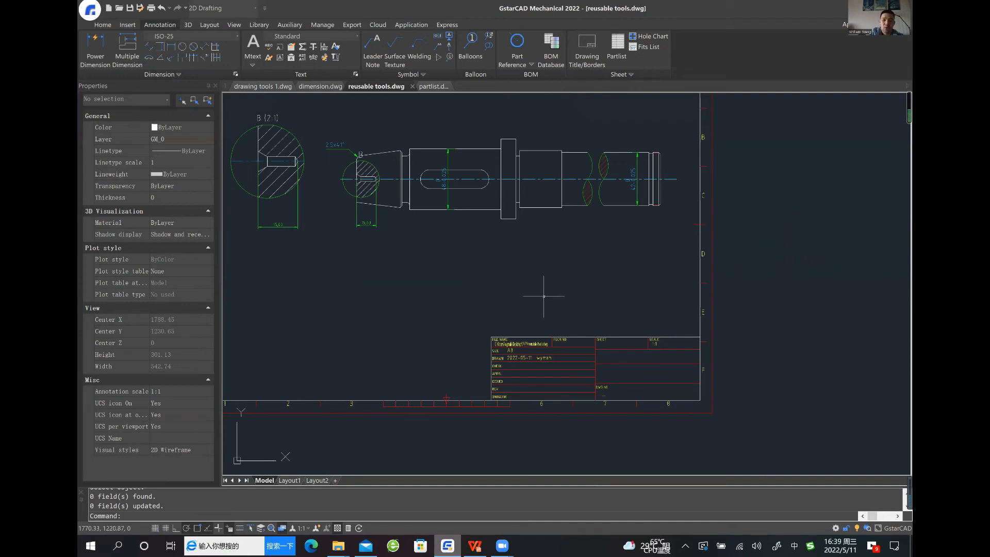
middle_drag(555, 309, 584, 284)
scroll(583, 284, up, 5)
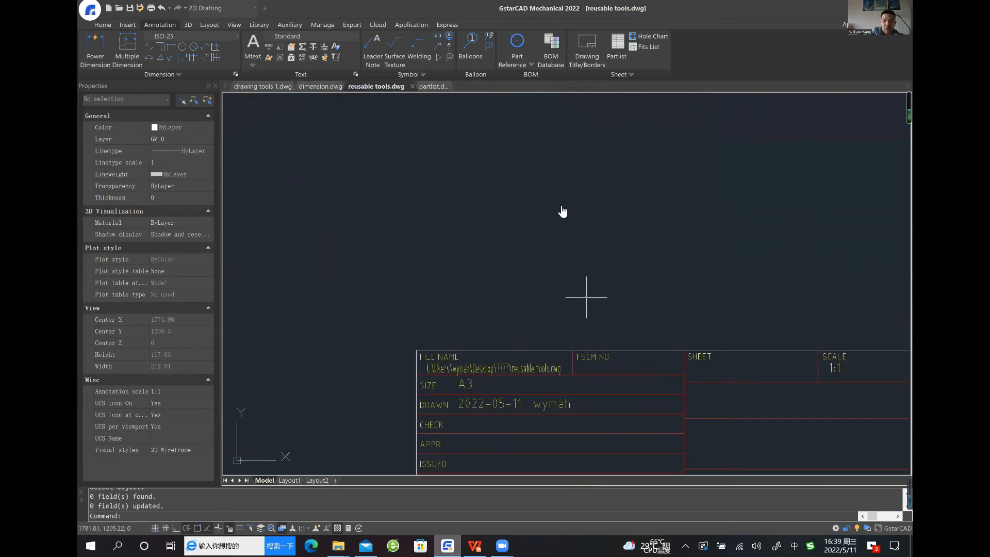
double_click(545, 278)
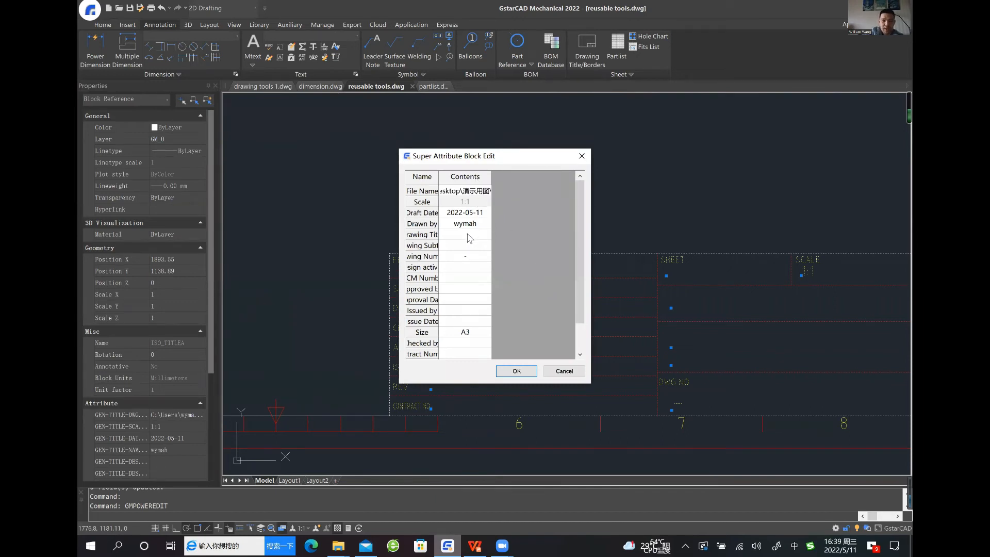
click(469, 235)
click(469, 235)
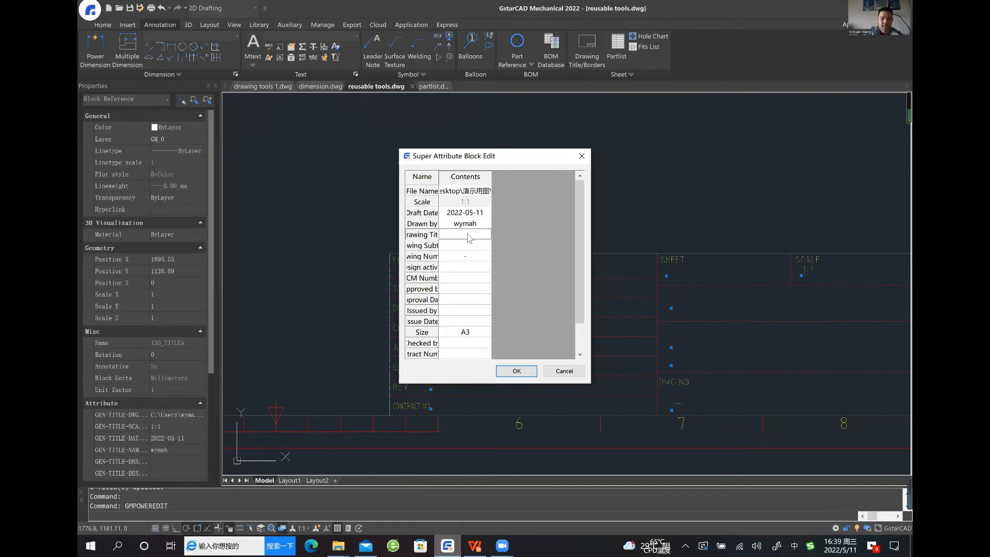
text(Ha)
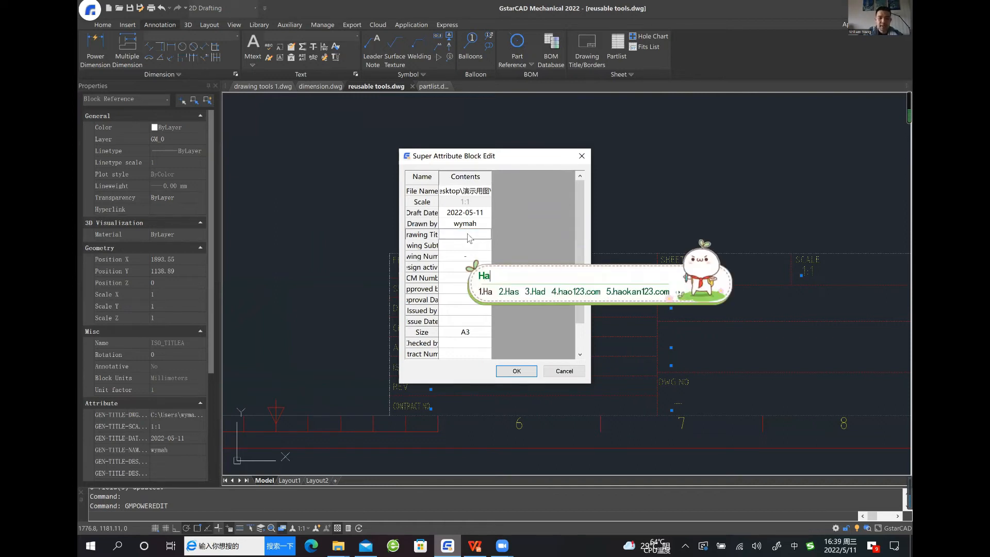
text(rry)
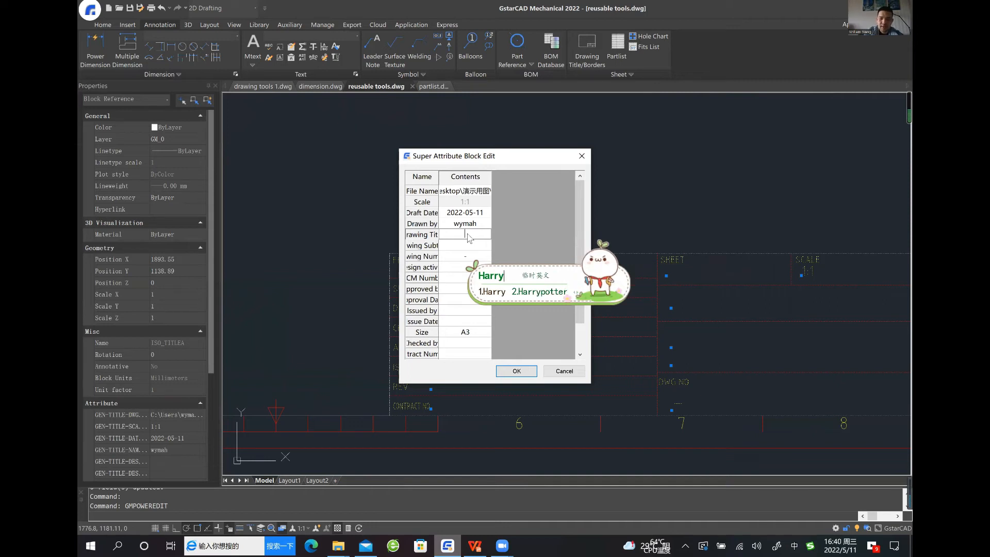
key(space)
text('s de)
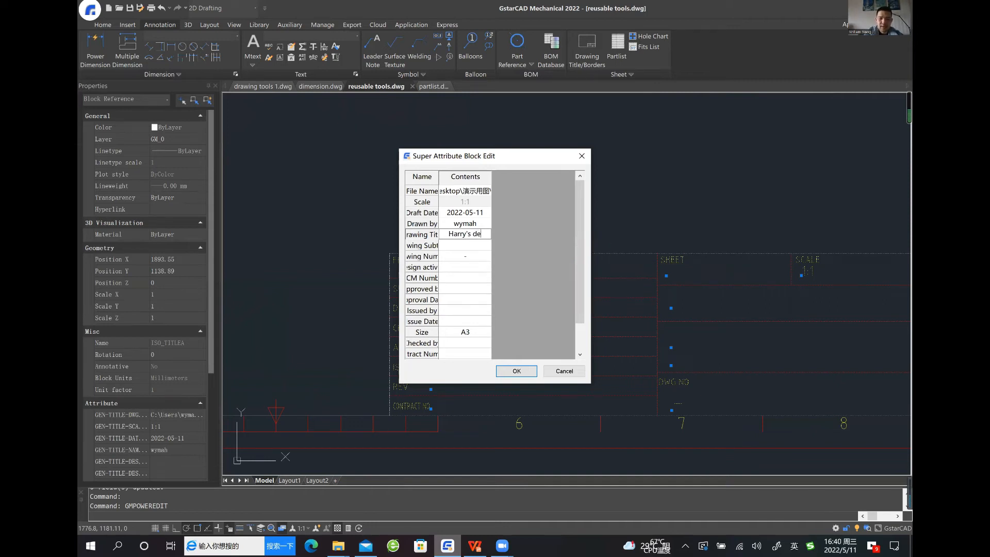
text(sign)
click(516, 371)
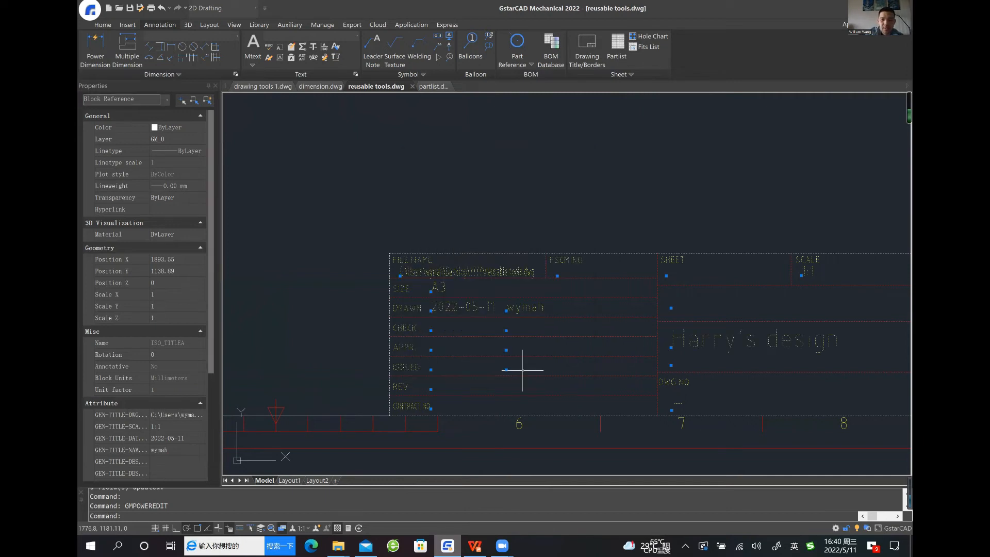
Clear the title block selection and review the filled-in title block, the shaft and detail view B inside the border
scroll(536, 330, up, 2)
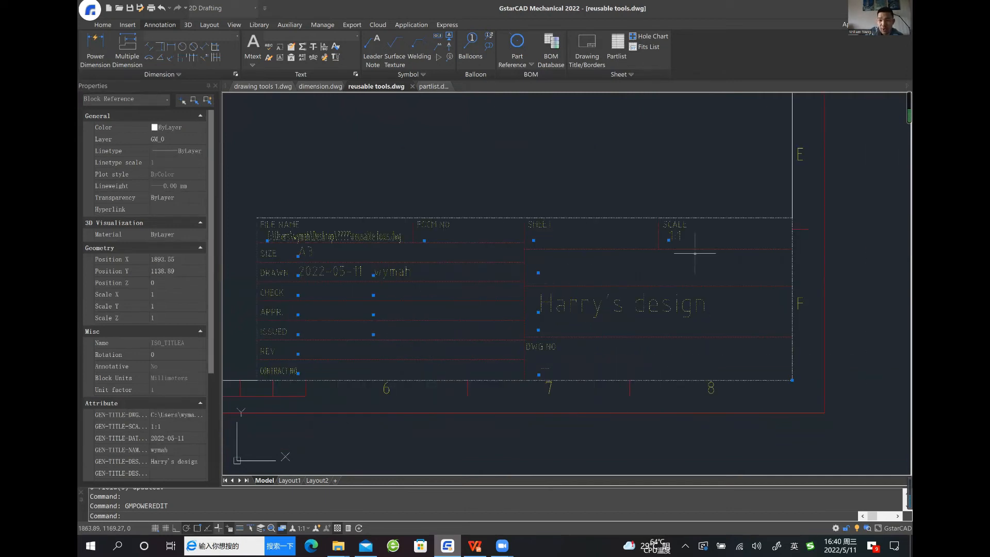
scroll(598, 253, down, 2)
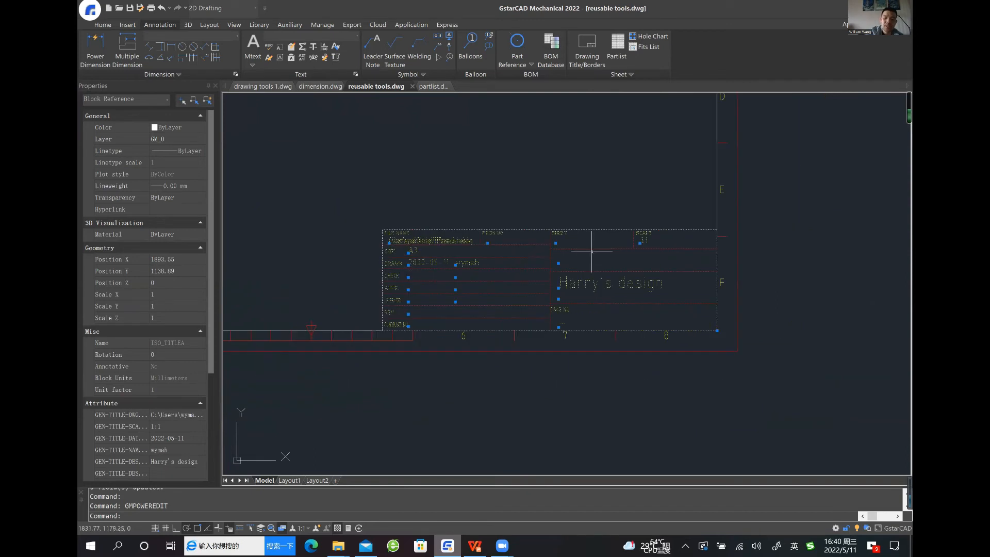
middle_drag(583, 174, 590, 247)
click(572, 231)
click(531, 230)
key(Escape)
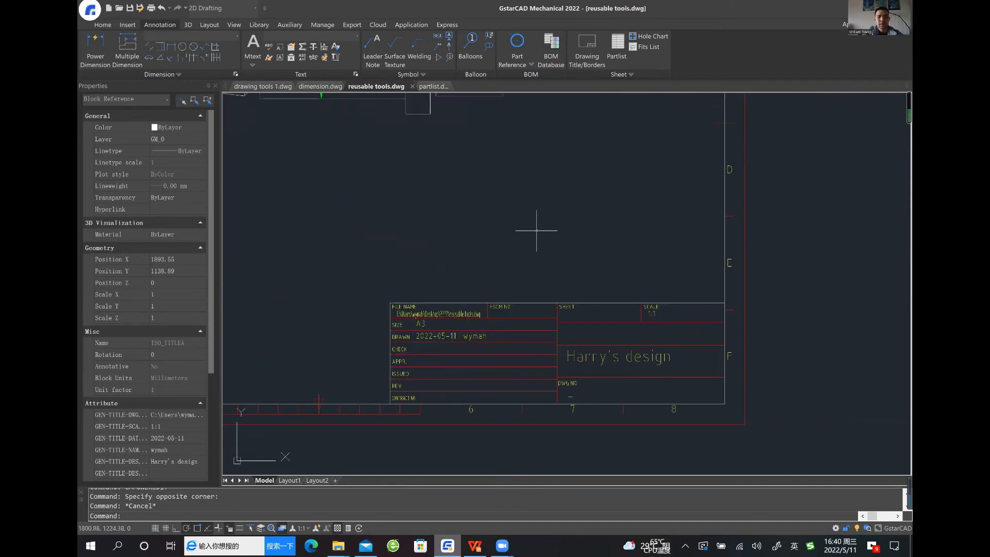
scroll(531, 230, down, 2)
middle_drag(538, 223, 559, 258)
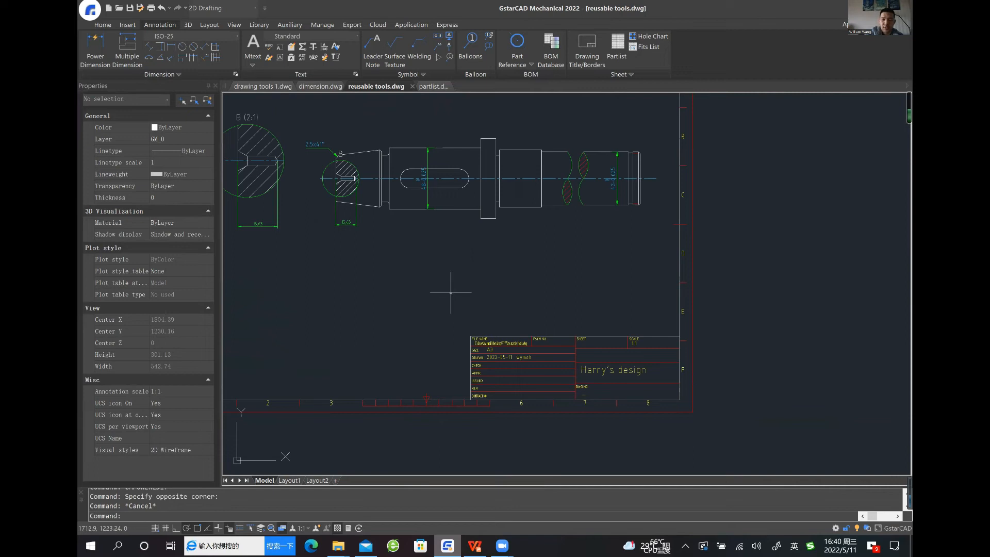
mouse_move(419, 273)
middle_down()
mouse_move(464, 321)
mouse_move(475, 300)
middle_up()
scroll(388, 298, up, 2)
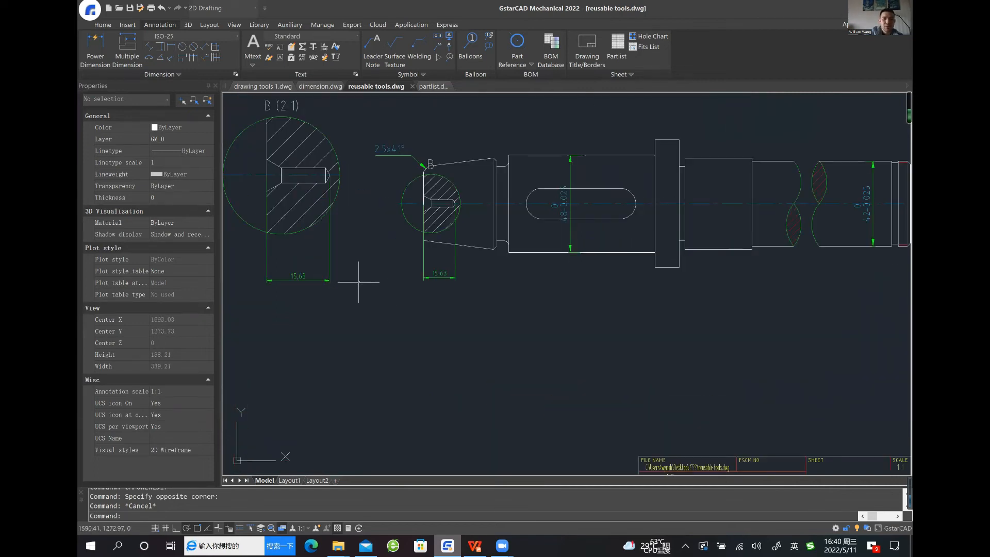
middle_drag(479, 320, 468, 355)
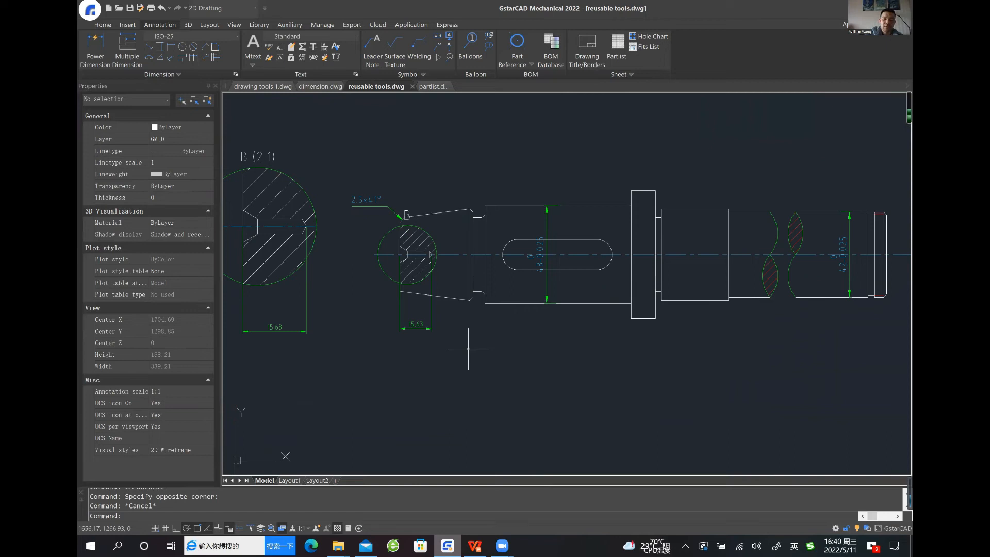
middle_drag(533, 196, 507, 235)
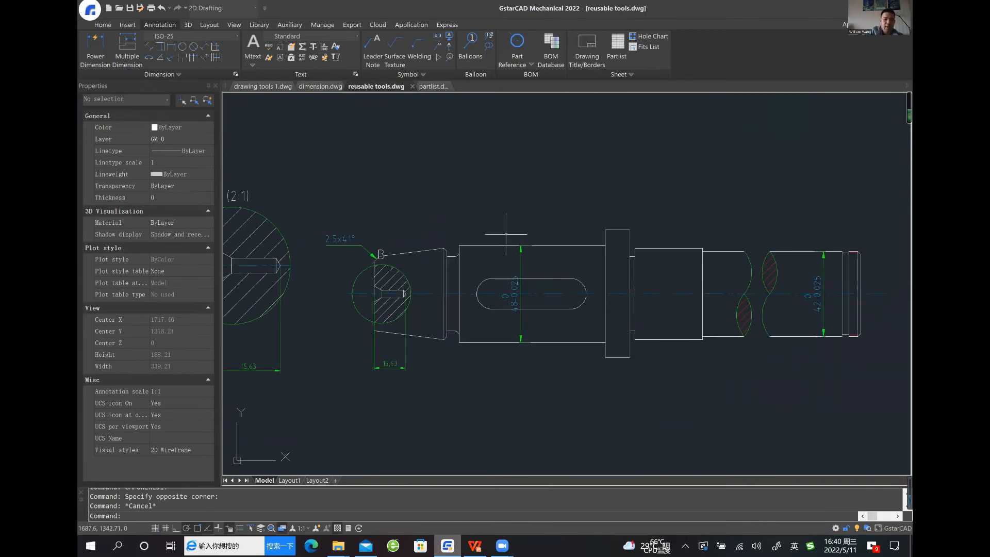
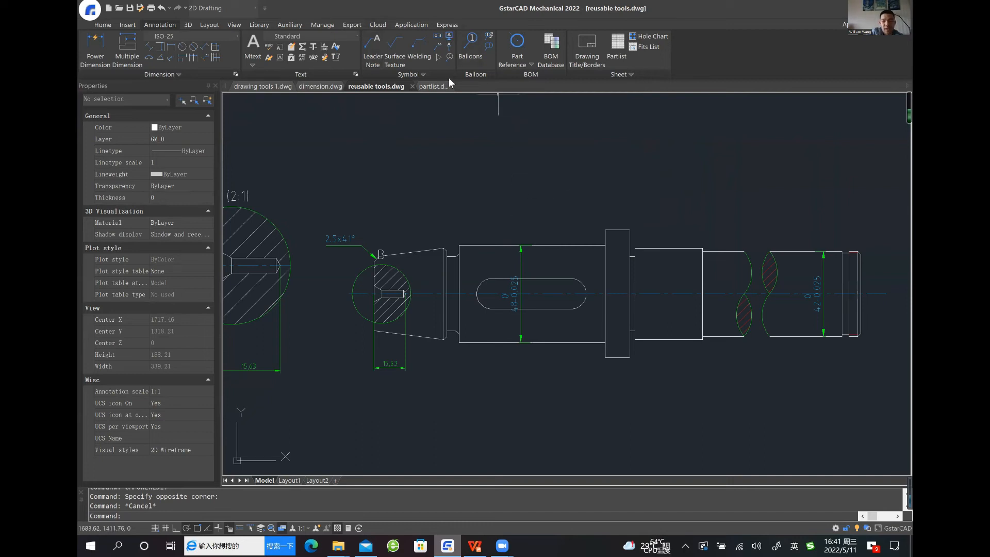
Attach a taper and slope symbol with a leader to the upper edge of the shaft's tapered end, using the centreline as calculation baseline
middle_drag(470, 144, 439, 142)
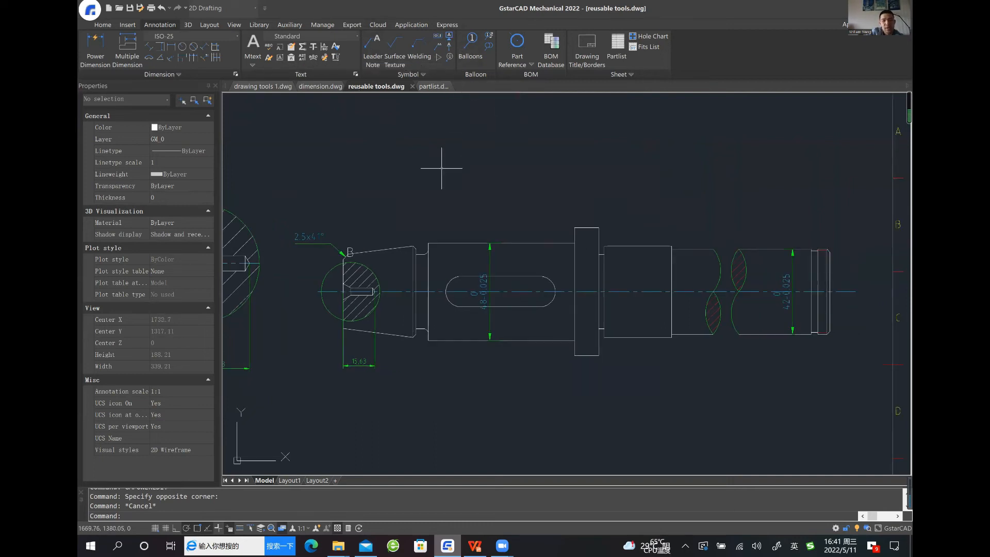
scroll(435, 209, up, 4)
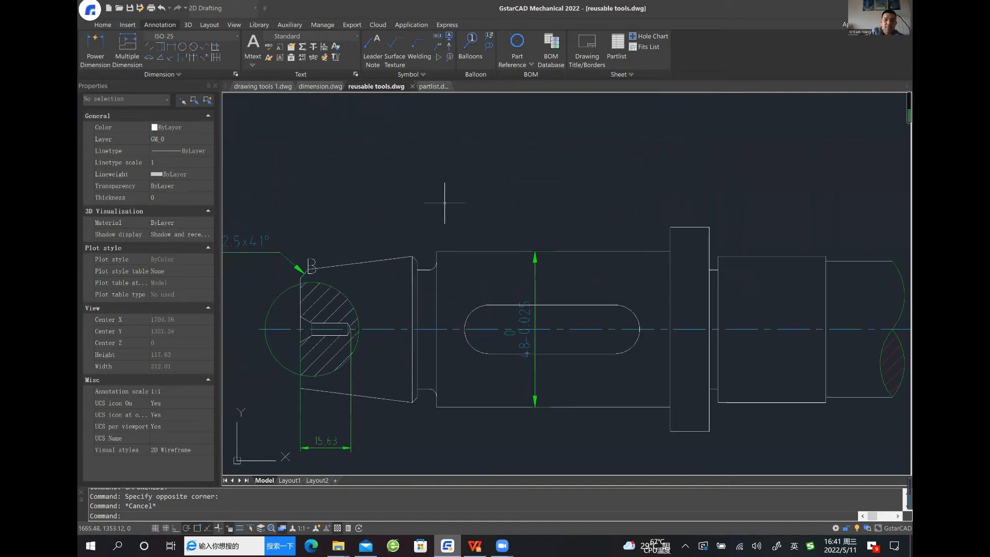
middle_drag(451, 193, 465, 168)
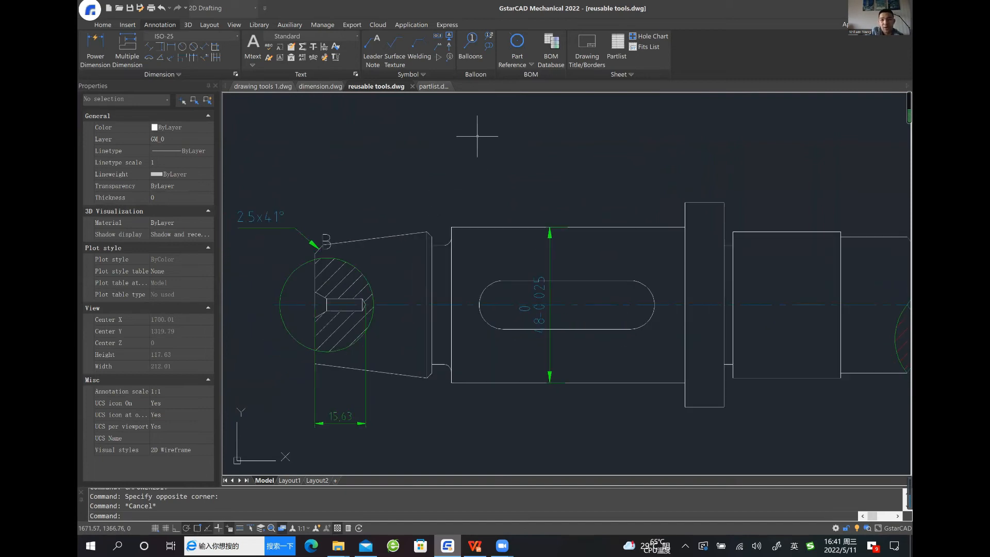
click(440, 59)
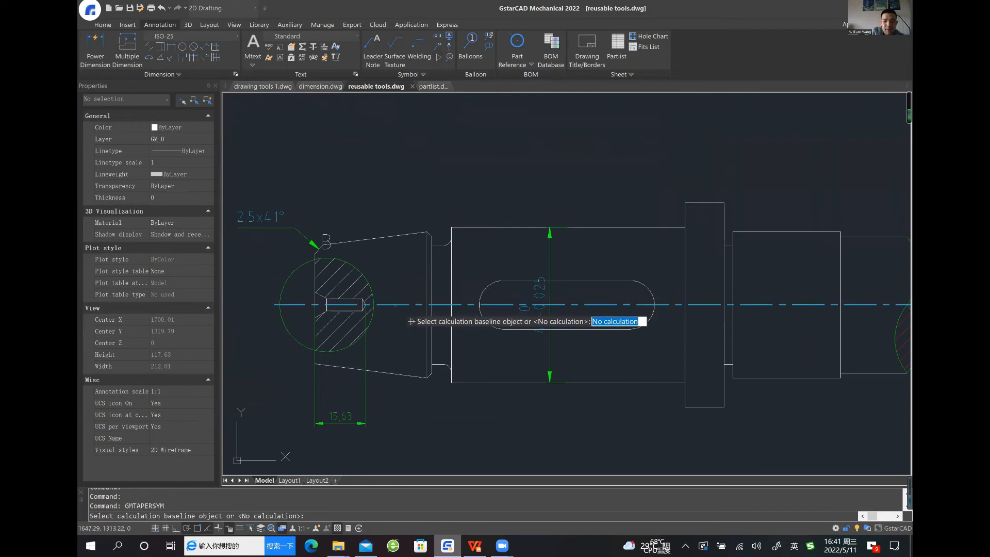
key(Return)
click(403, 236)
click(374, 237)
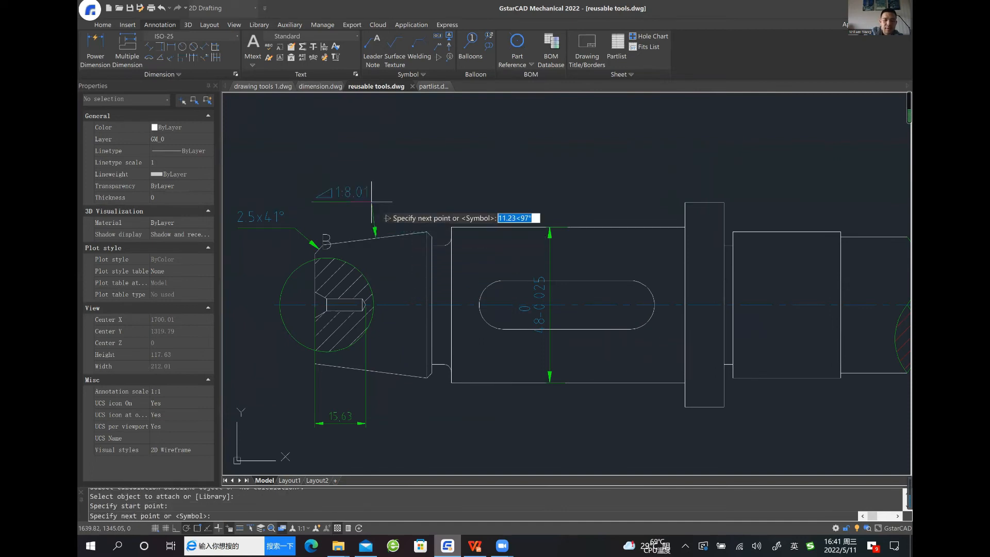
click(365, 196)
key(Return)
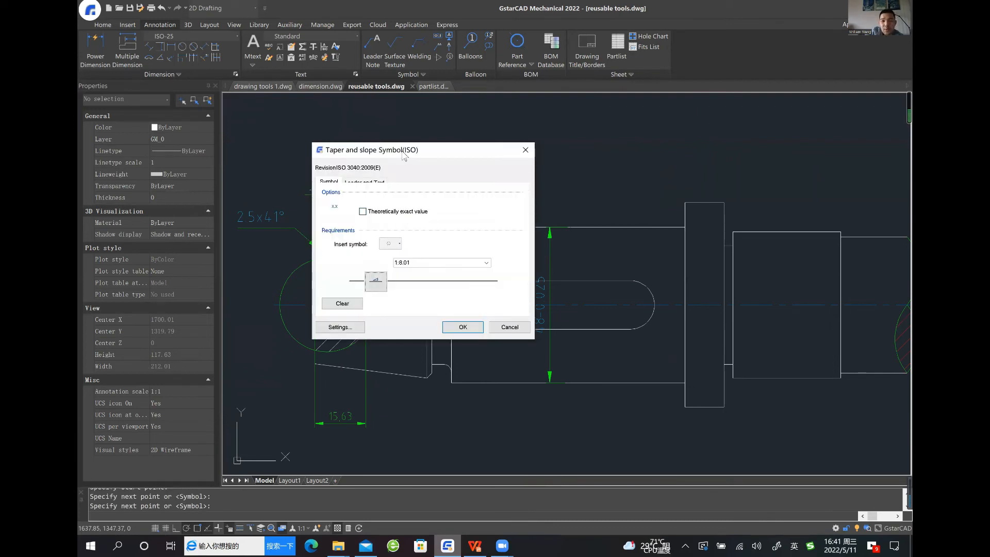
Set the taper symbol's value to 1:4 and its type to the flipped taper triangle pointing towards the shaft's small end
drag(404, 155, 520, 147)
click(560, 253)
click(560, 254)
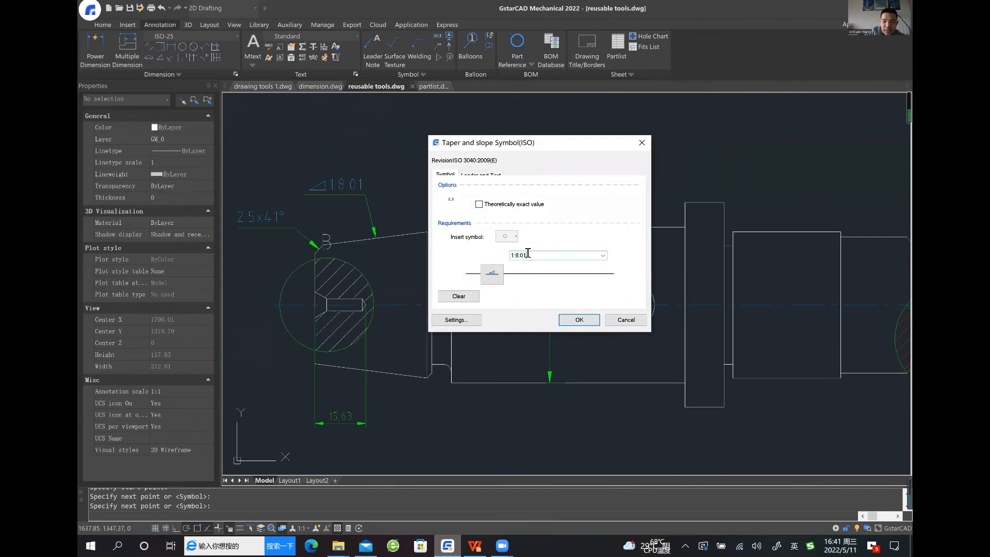
key(BackSpace)
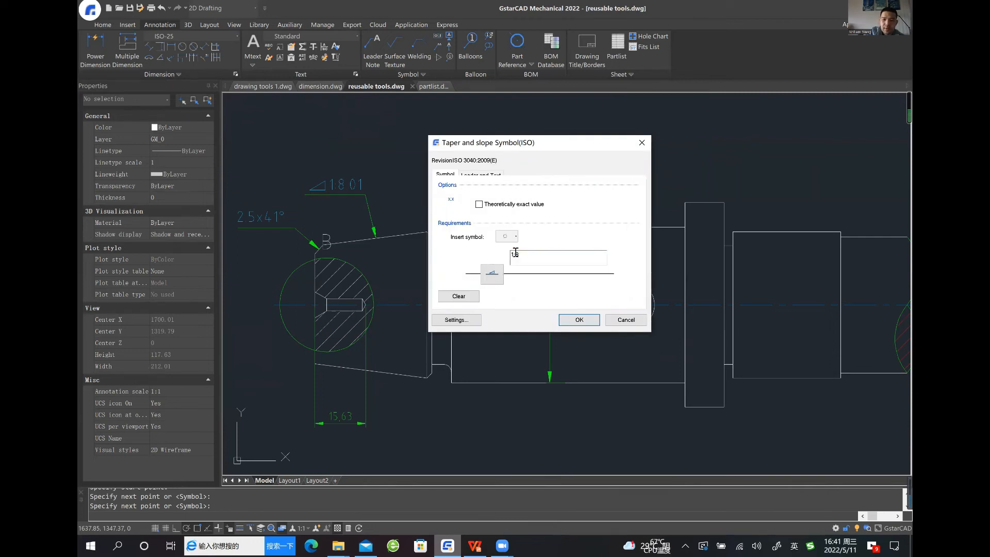
key(BackSpace)
text(4)
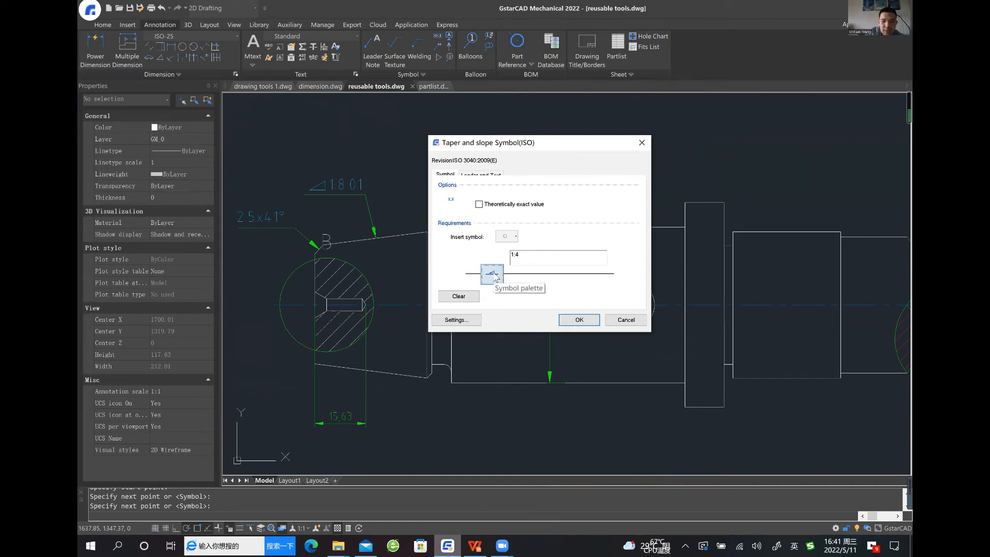
click(492, 274)
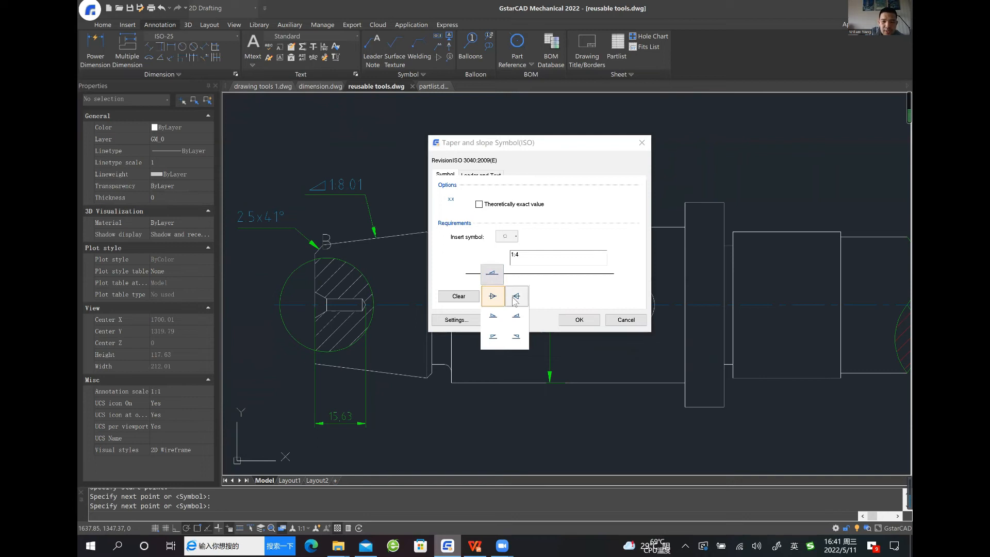
click(515, 296)
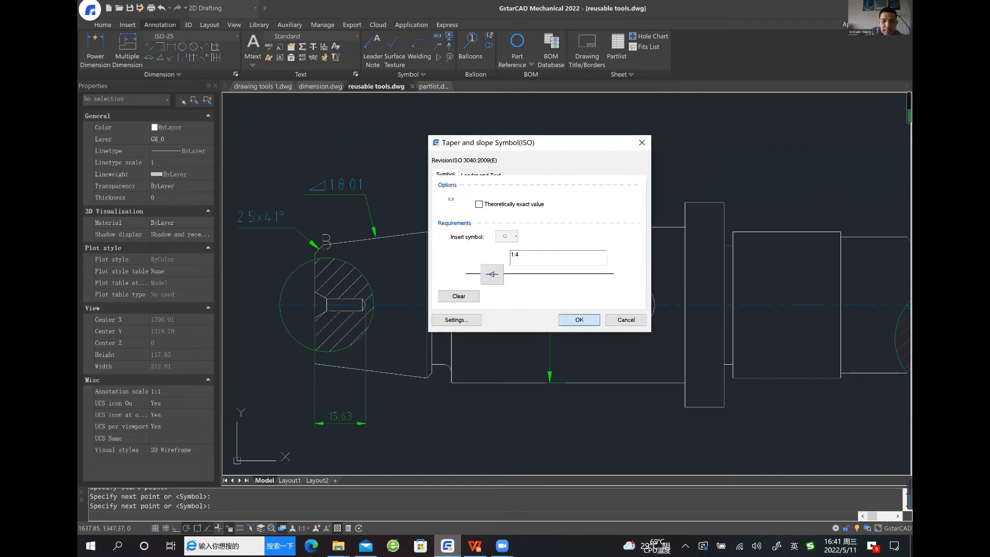
click(578, 319)
Inspect the placed taper symbol on the tapered end, reviewing its leader and symbol settings without changing them
scroll(369, 198, up, 2)
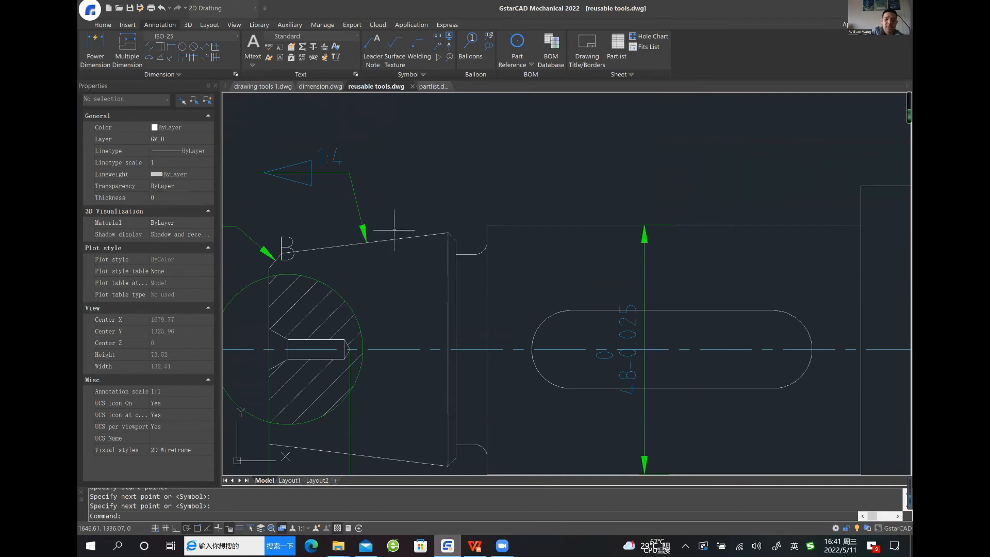
scroll(397, 214, down, 2)
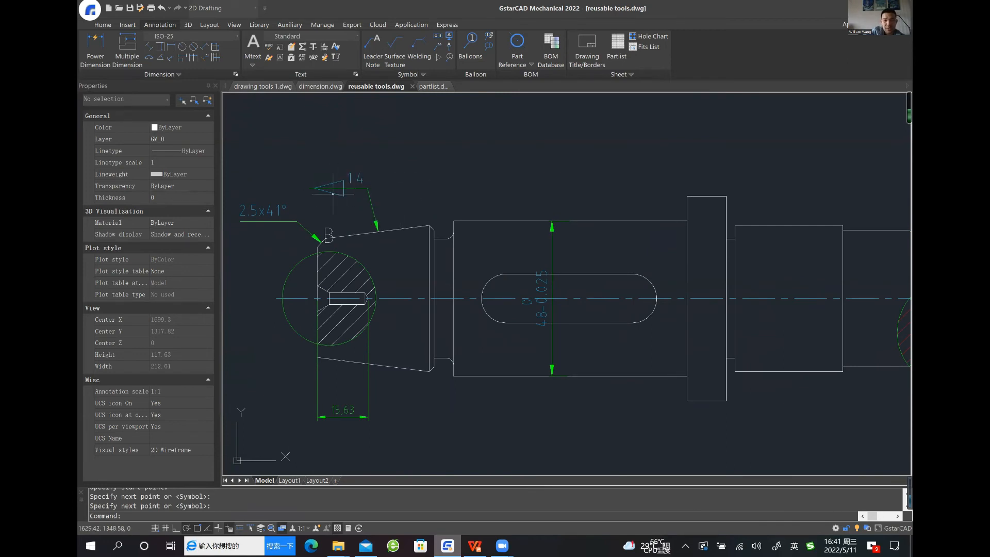
scroll(388, 202, down, 4)
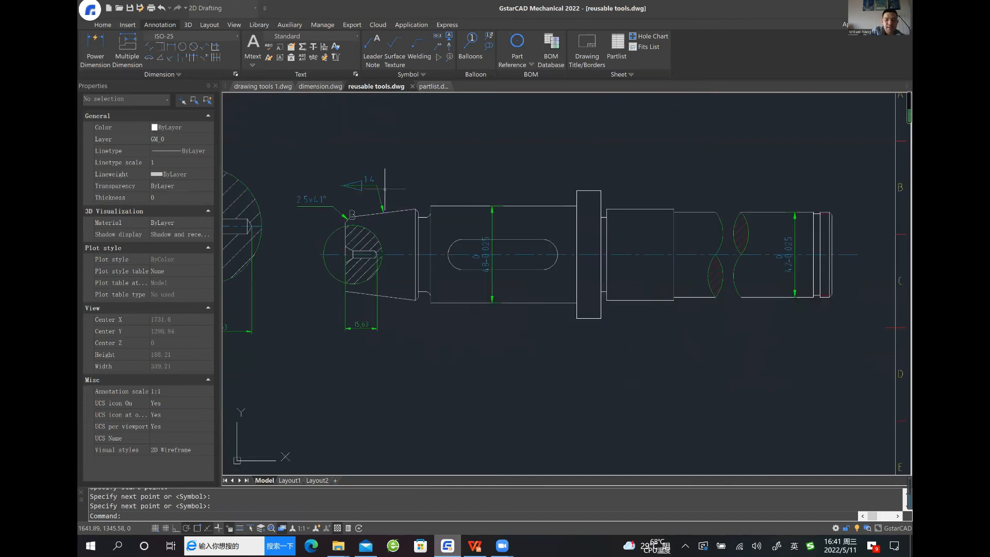
scroll(387, 200, up, 2)
scroll(377, 192, up, 2)
click(378, 192)
double_click(356, 199)
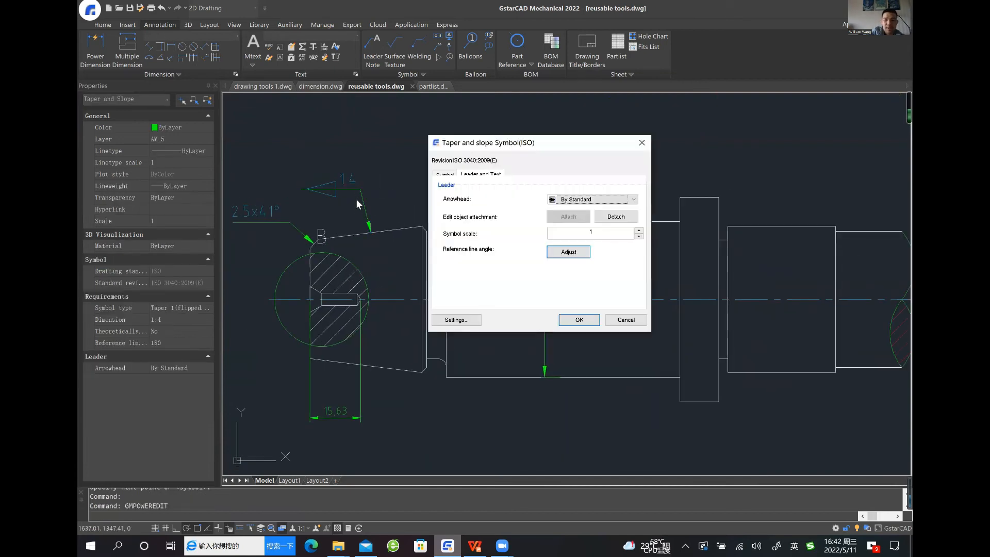
click(445, 175)
click(642, 143)
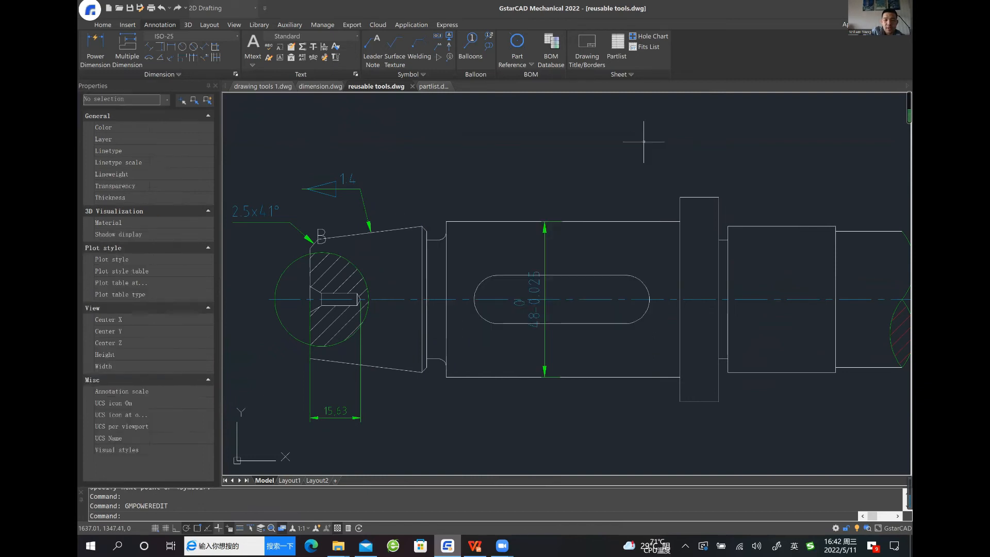
click(329, 188)
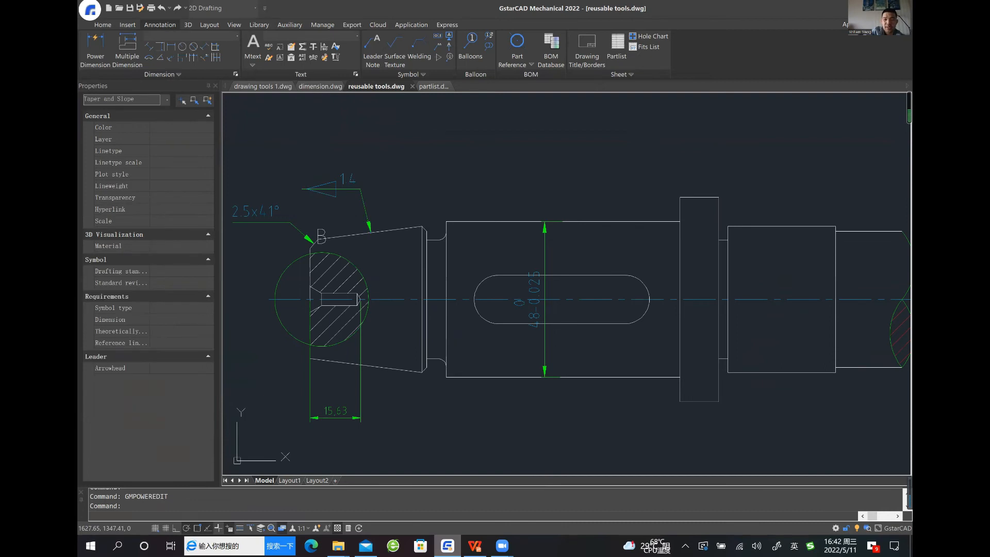
double_click(373, 197)
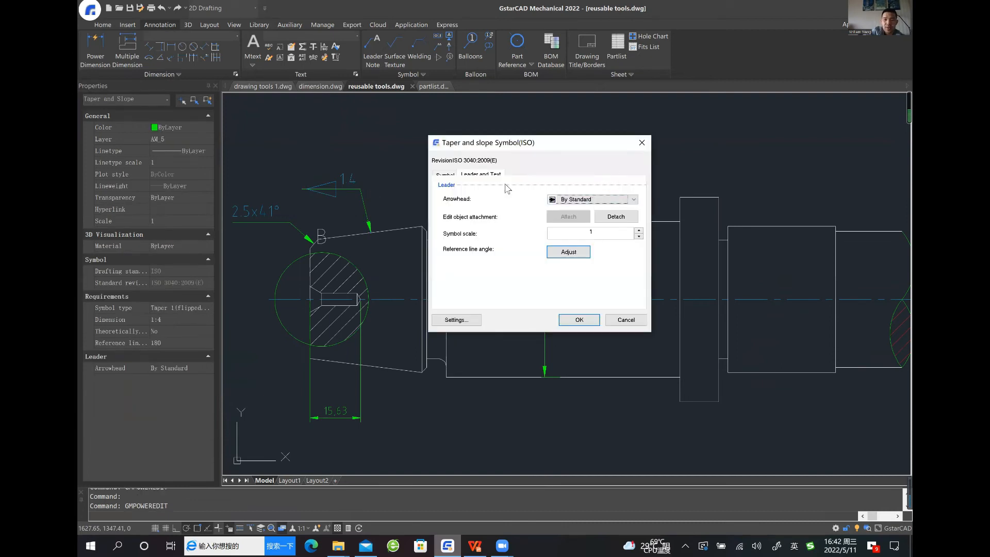
click(446, 175)
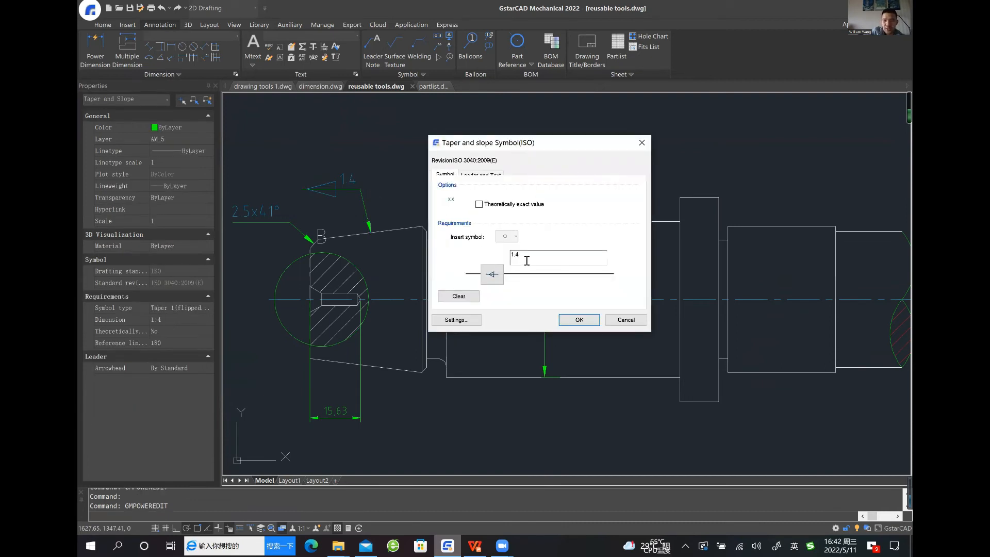
click(642, 144)
click(514, 178)
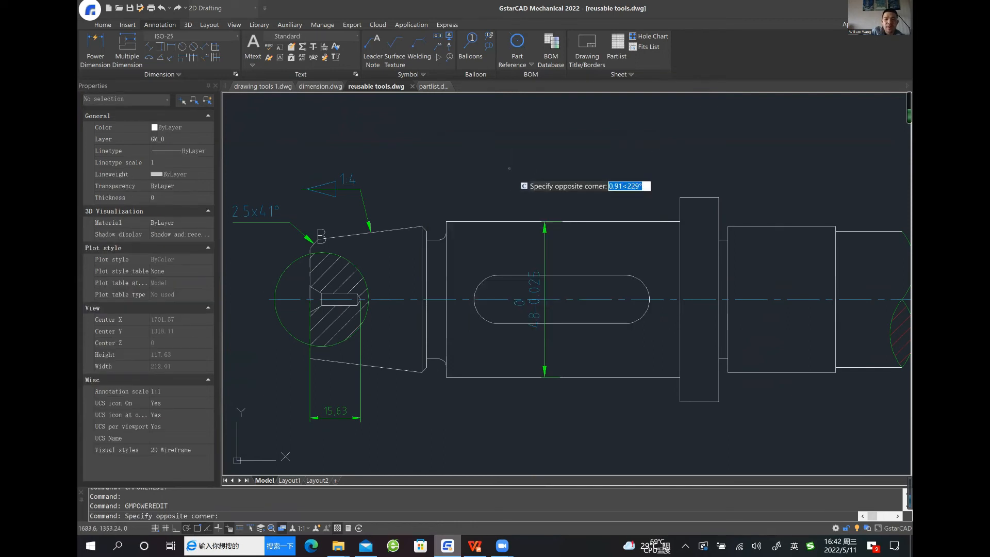
click(514, 197)
Attach a surface texture symbol to the upper edge of the 48 mm shaft section, above the keyway, and choose its outer side
middle_drag(514, 197, 406, 188)
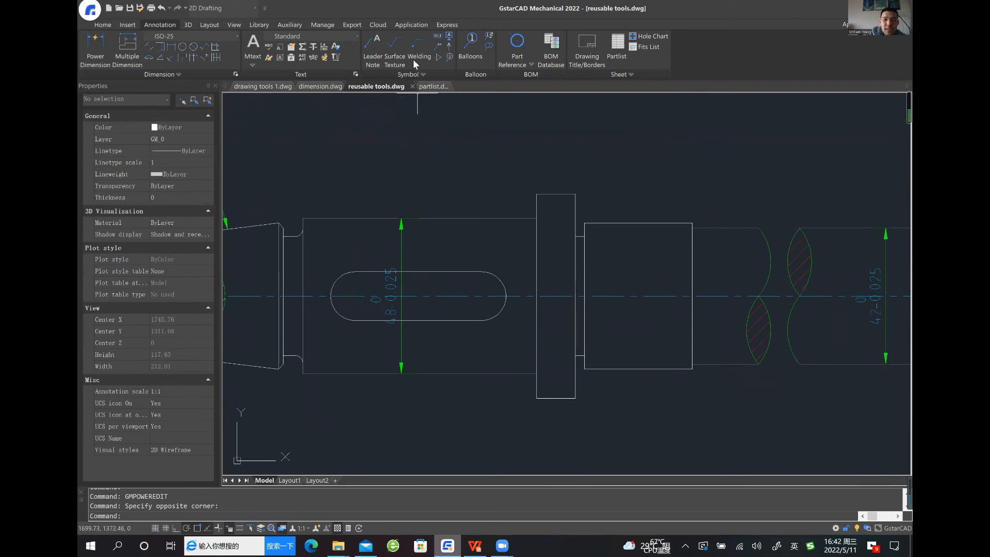
click(400, 50)
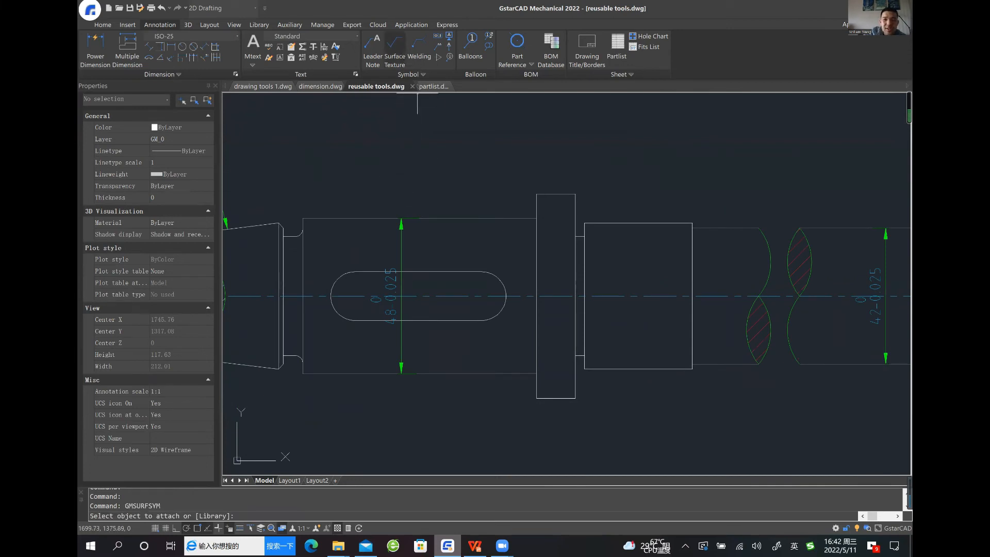
click(451, 218)
click(437, 217)
key(Return)
click(437, 190)
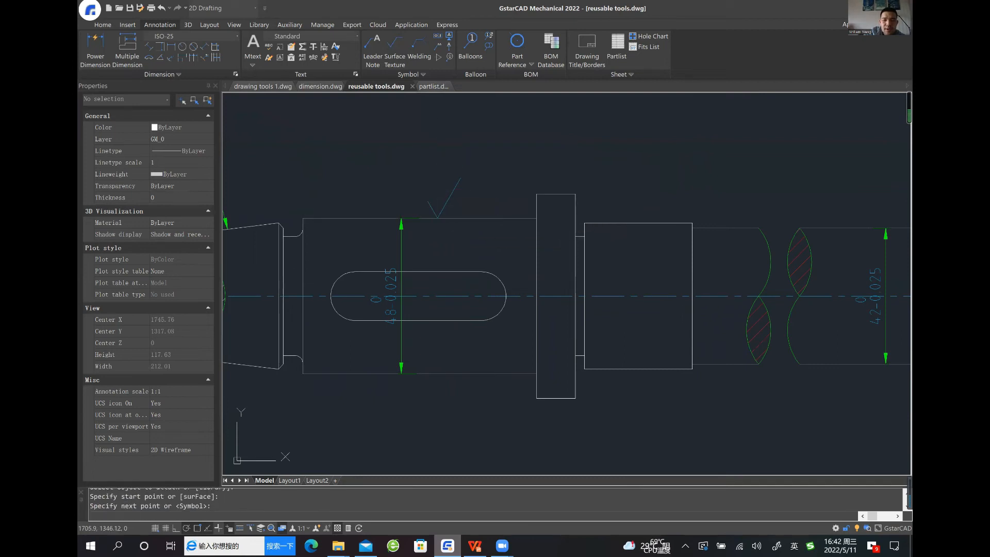
key(Return)
click(499, 217)
Set the surface texture symbol's requirement A to Ra 1.6 and place it
drag(503, 155, 402, 146)
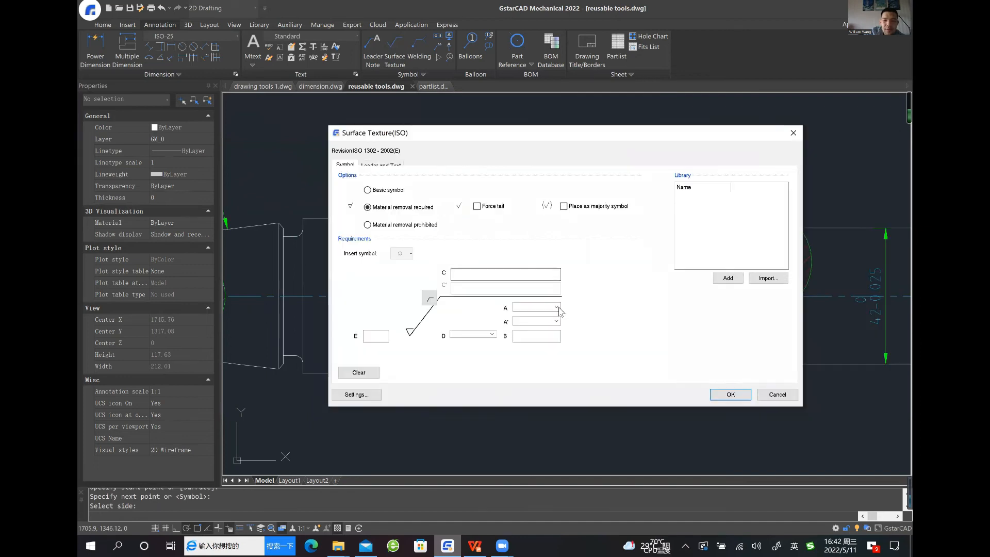
click(556, 307)
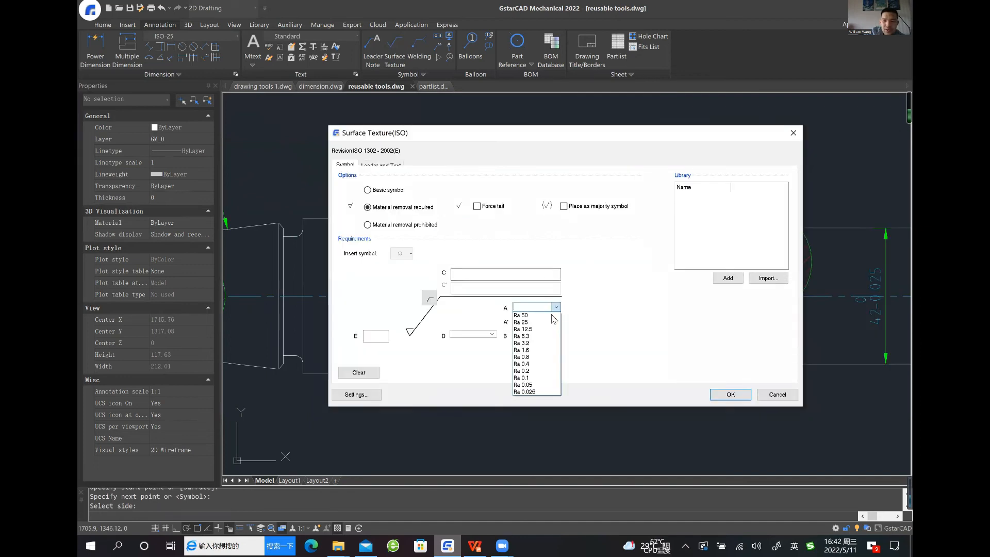
click(535, 350)
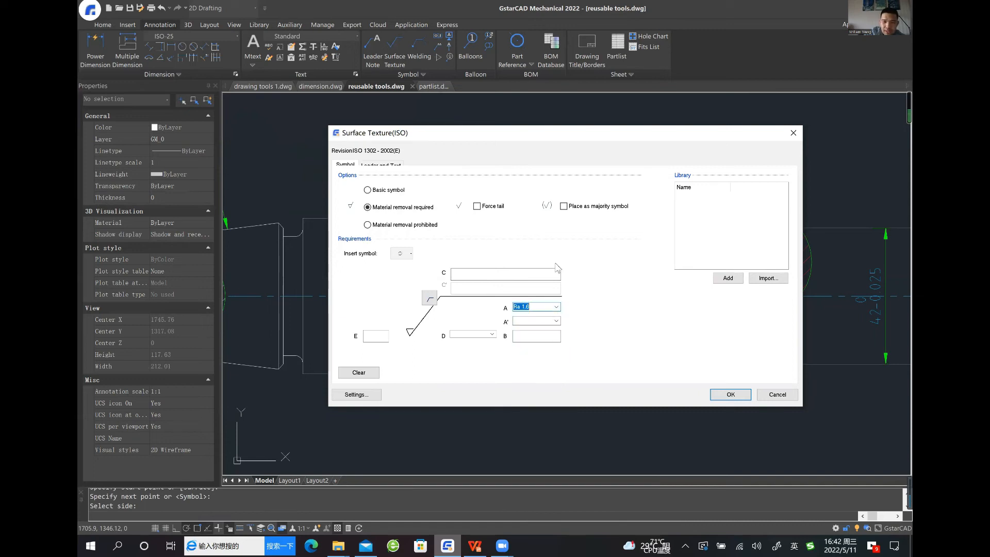
drag(593, 136, 514, 115)
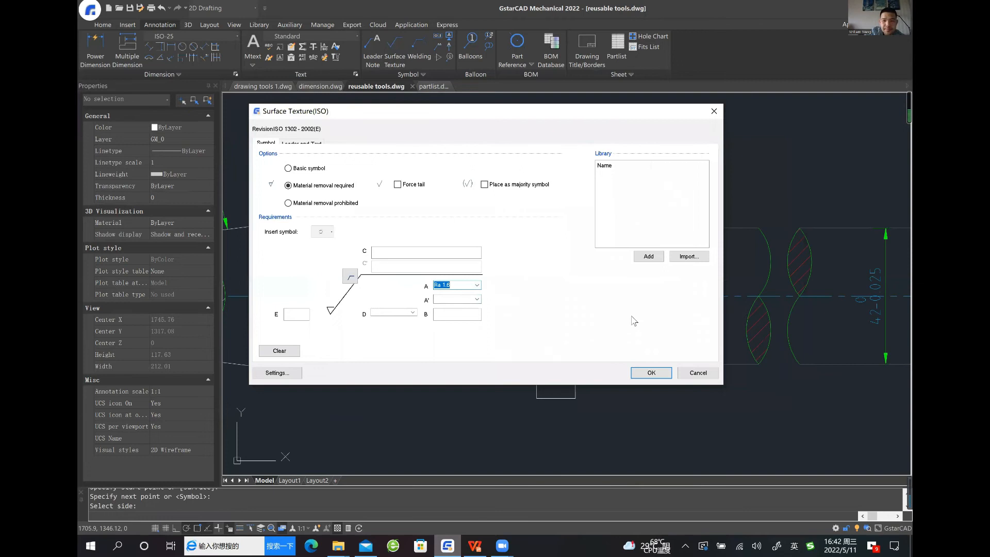
click(651, 373)
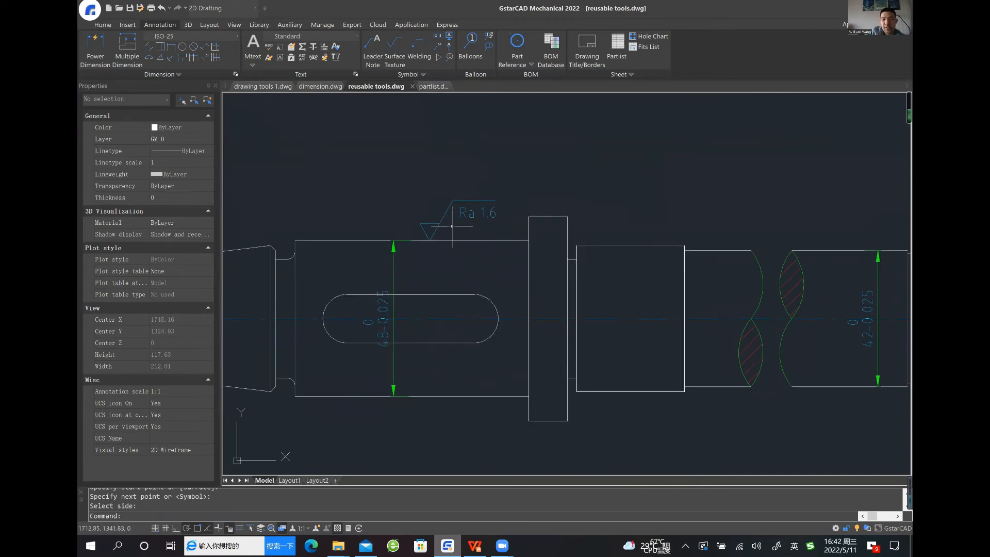
Reopen the surface texture symbol on the keyway section for editing and add it to the symbol library under the name 123
middle_drag(469, 257, 435, 254)
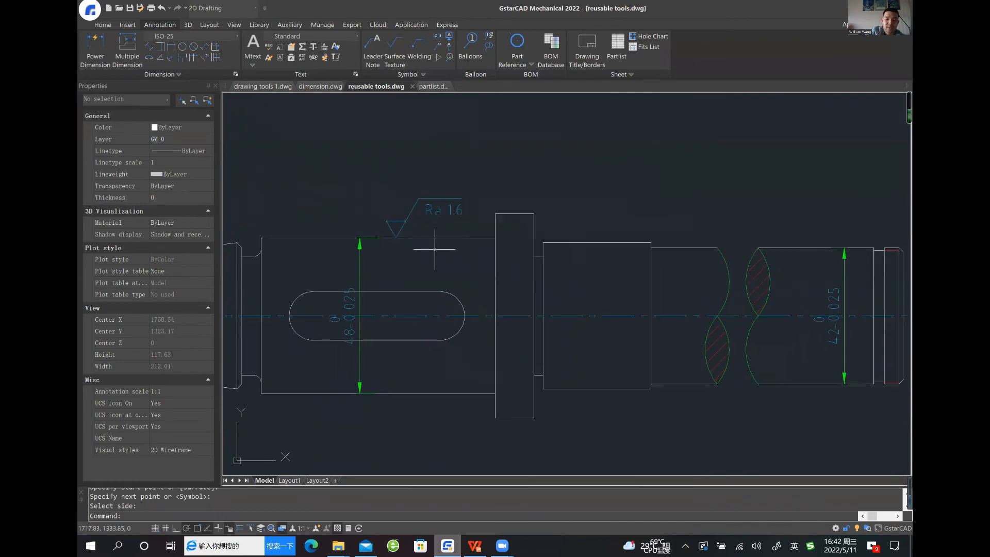
click(442, 210)
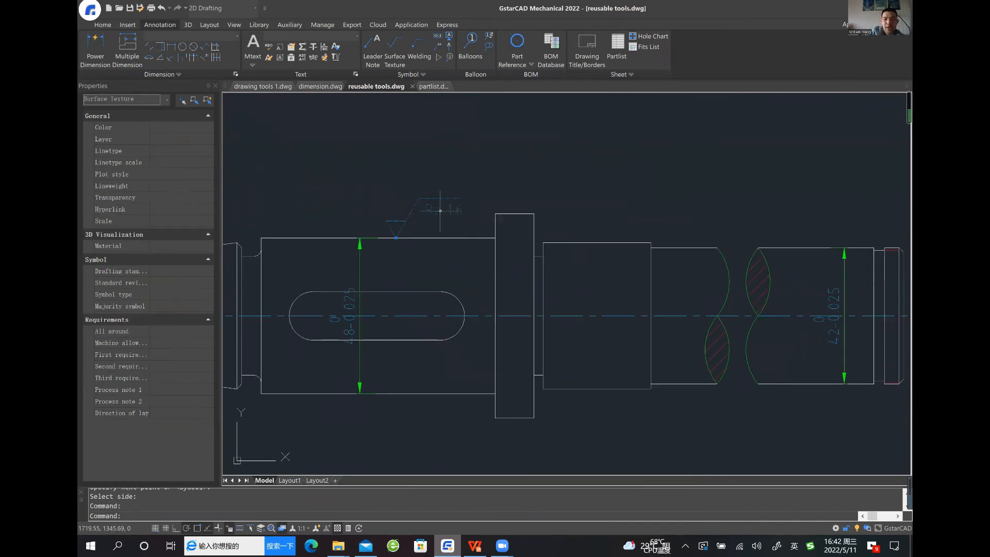
double_click(487, 205)
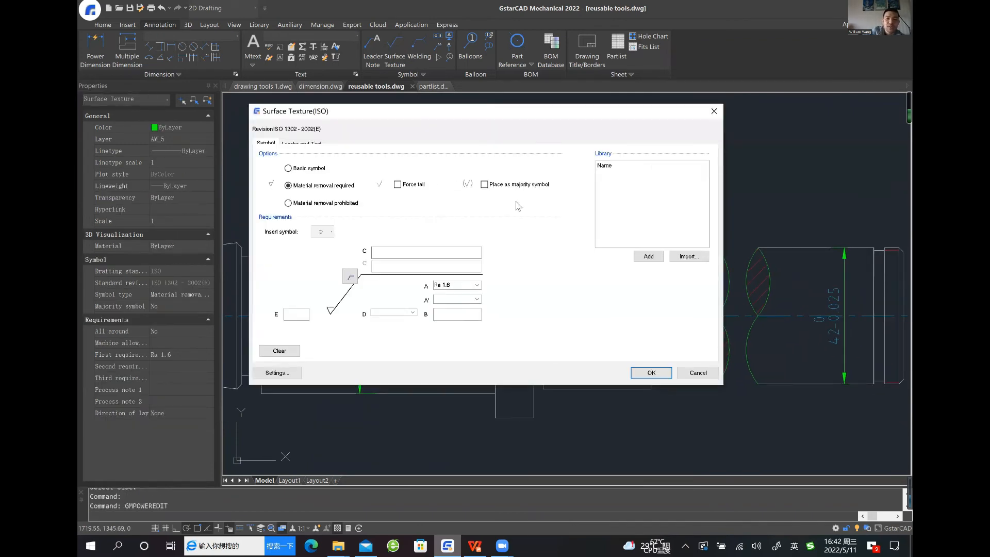
drag(558, 111, 506, 121)
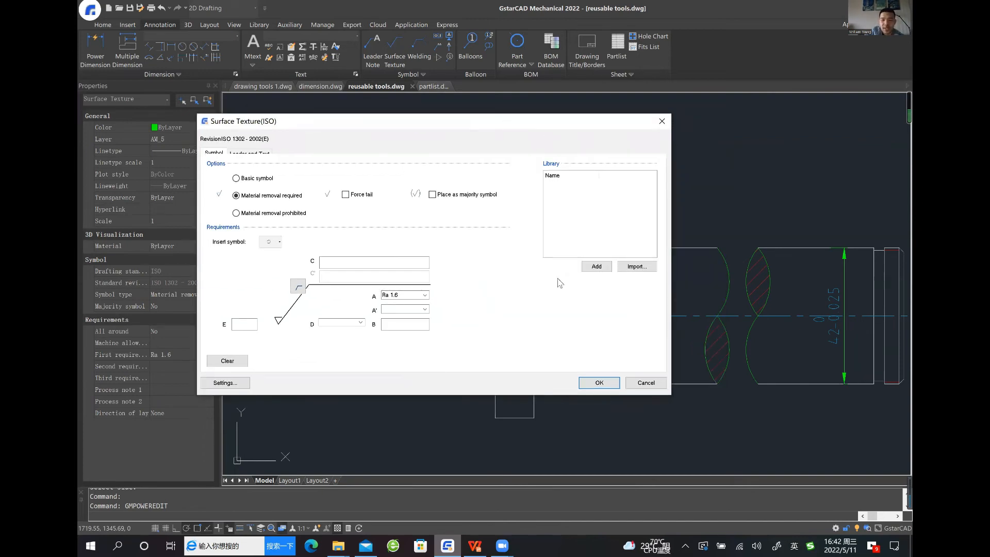
click(596, 266)
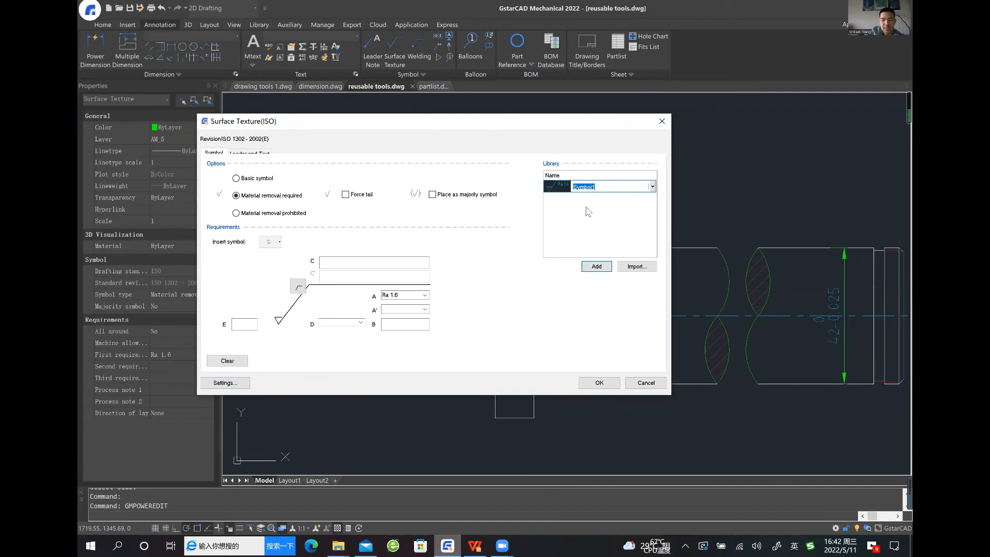
text(123)
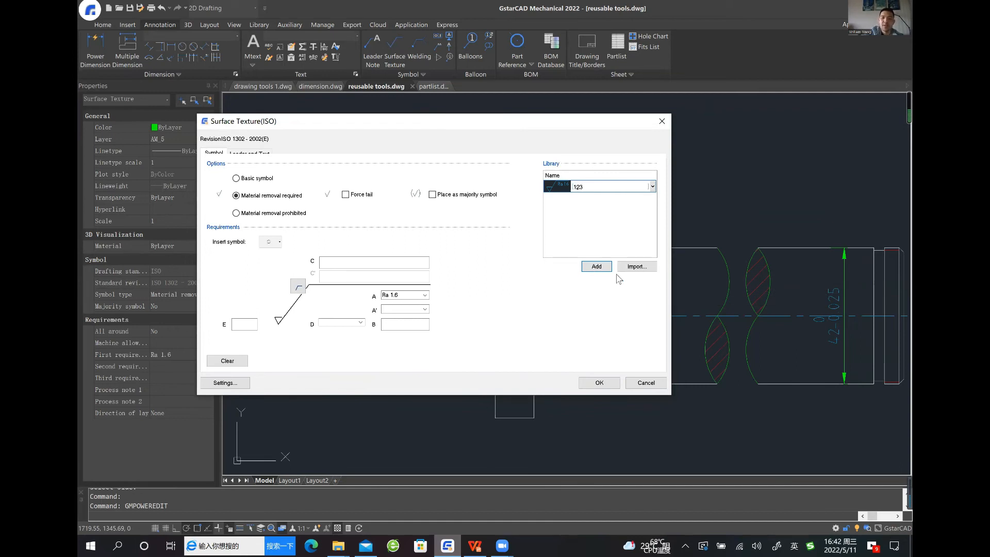
click(613, 226)
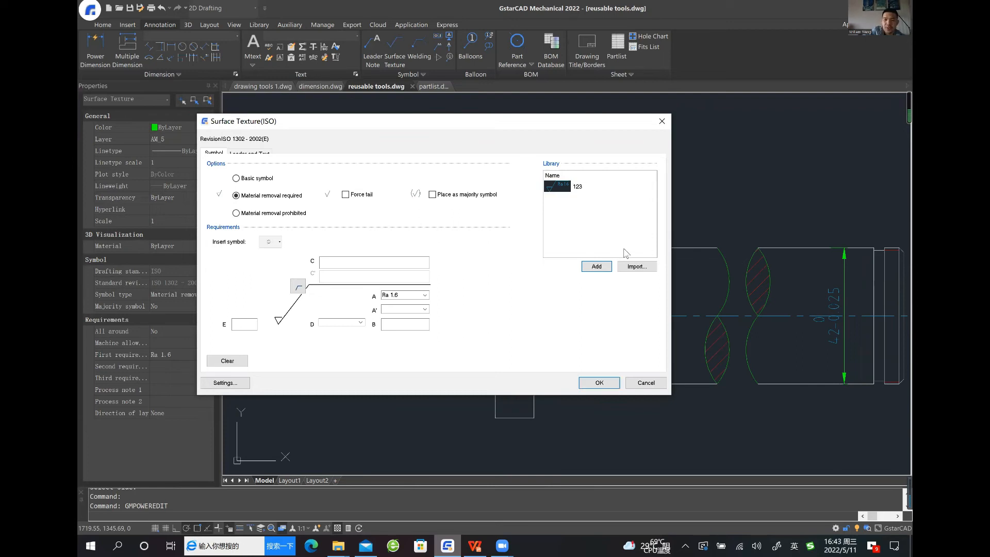
Accept the surface texture settings and attach datum identifier A to the lower edge of the keyway section, beside the collar
click(597, 382)
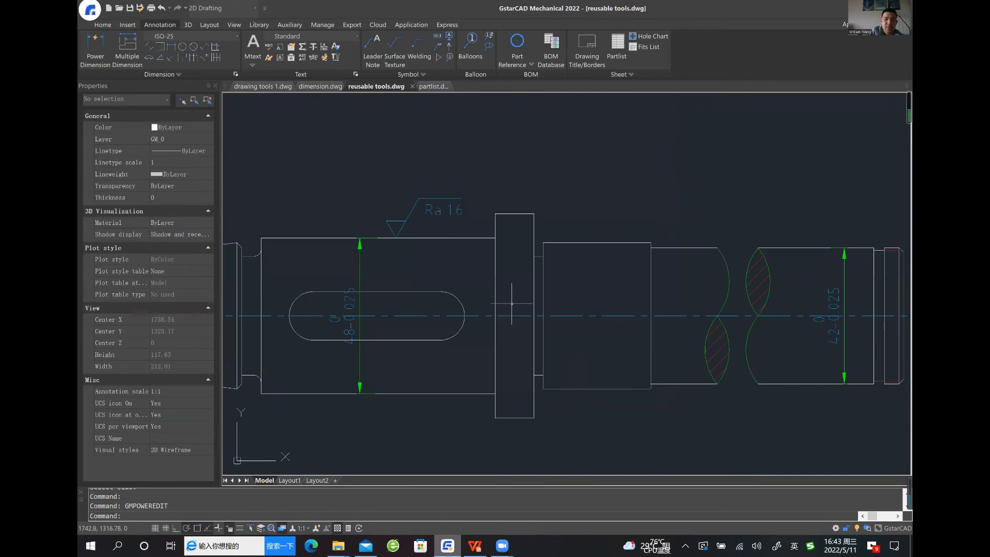
middle_drag(505, 272, 455, 277)
middle_drag(552, 216, 510, 221)
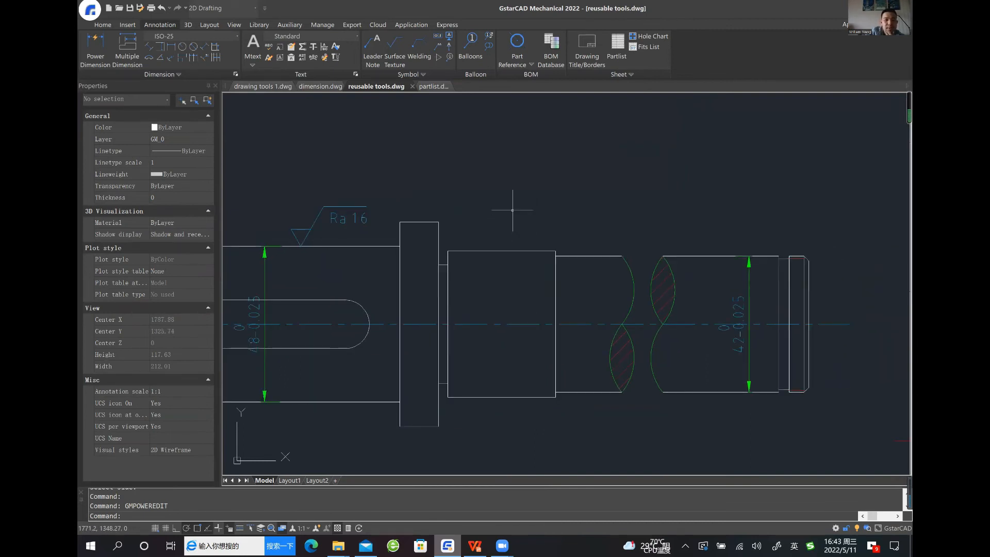
click(448, 41)
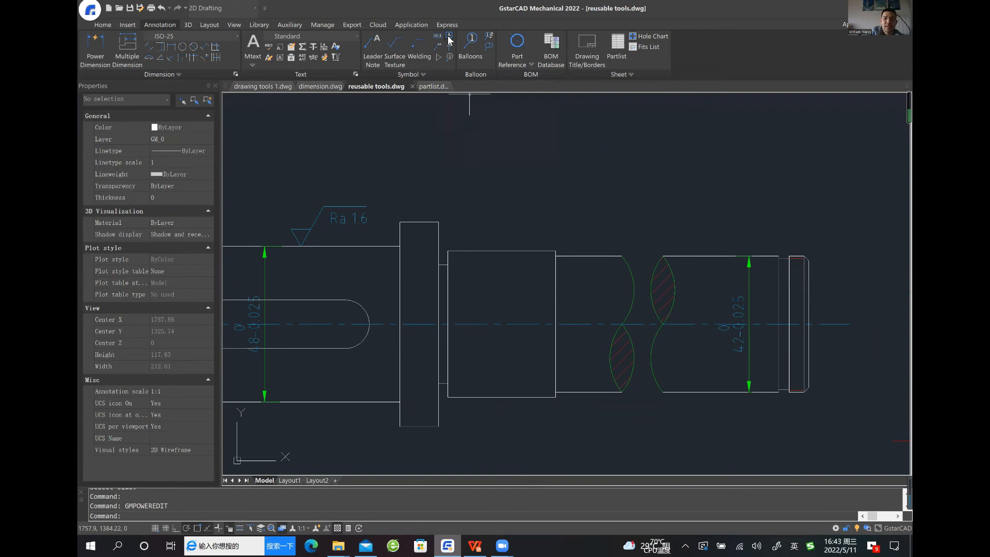
mouse_move(302, 445)
middle_down()
mouse_move(355, 347)
mouse_move(441, 335)
middle_up()
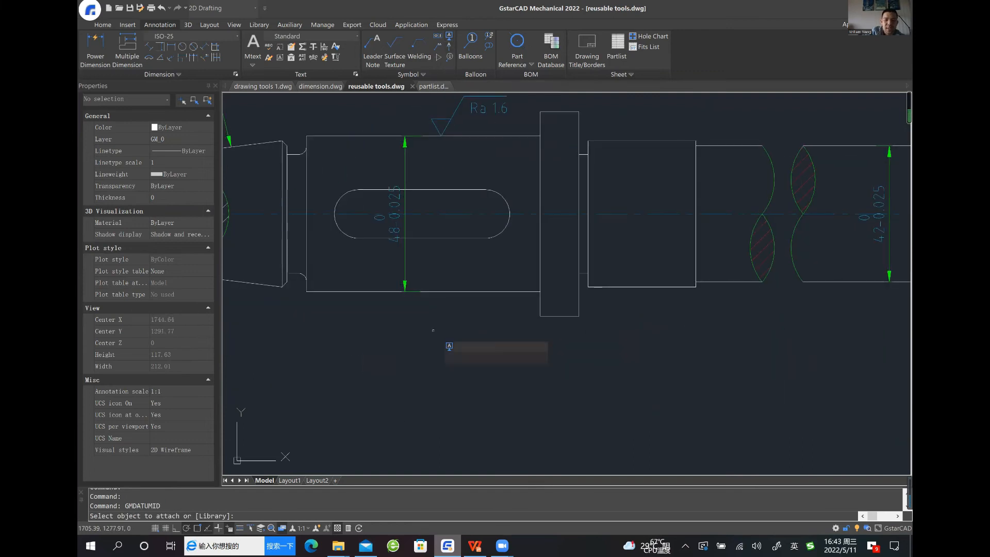
click(440, 292)
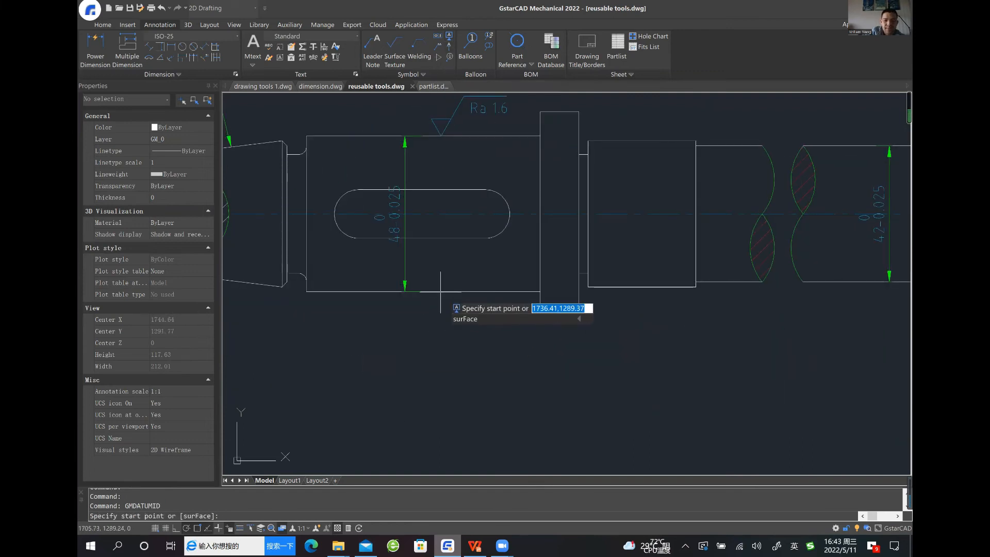
click(441, 293)
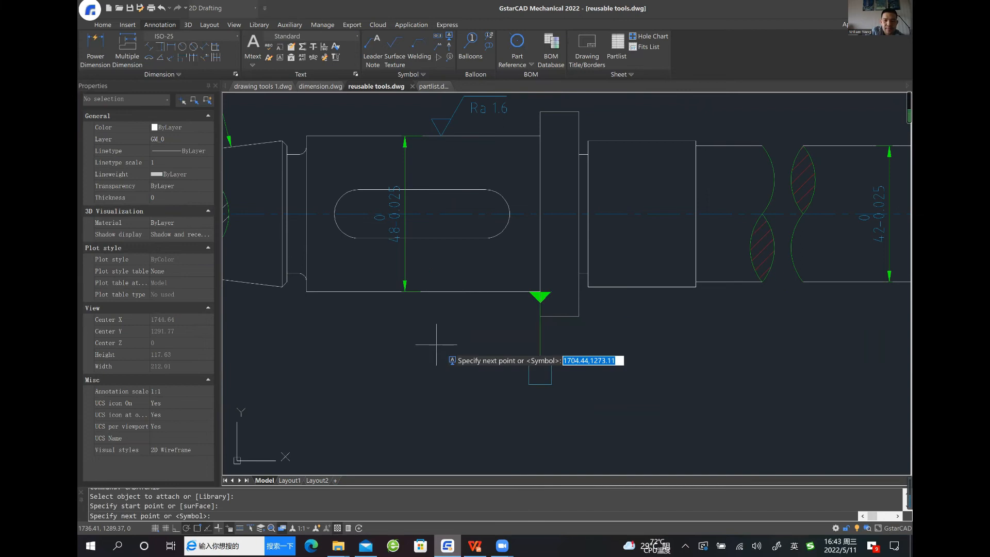
click(483, 415)
key(Return)
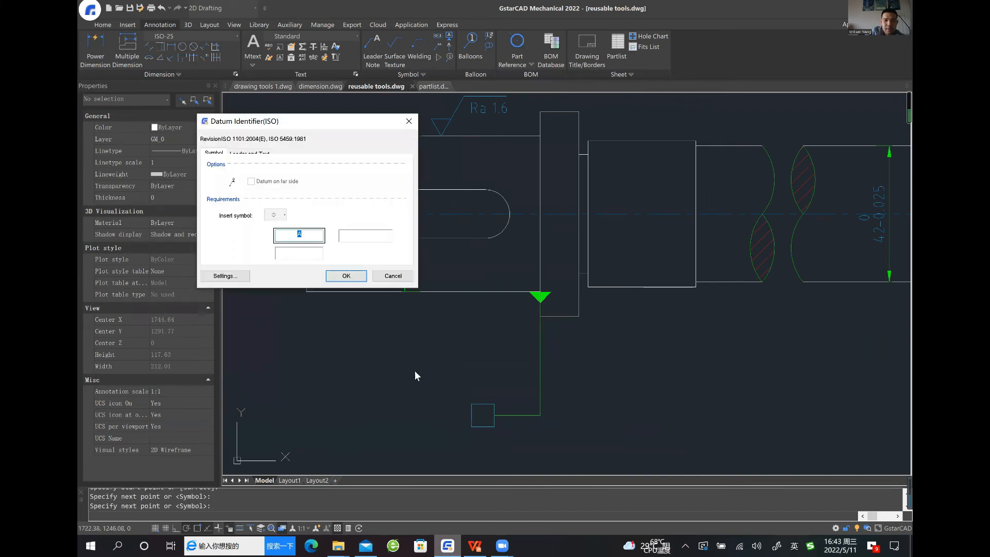
click(346, 275)
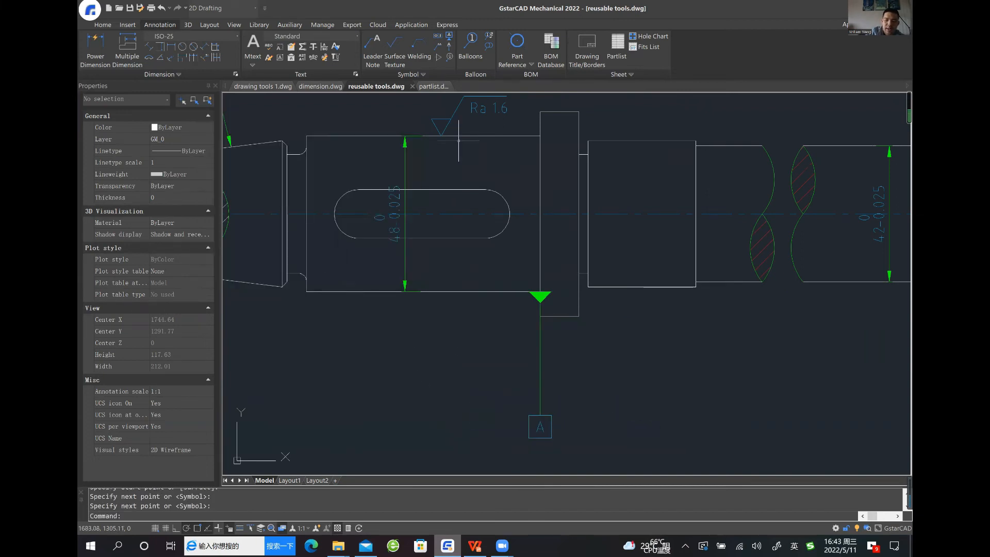
Attach datum identifier B to the lower edge of the shaft section just before the break, with its frame below the shaft
middle_drag(625, 307, 381, 294)
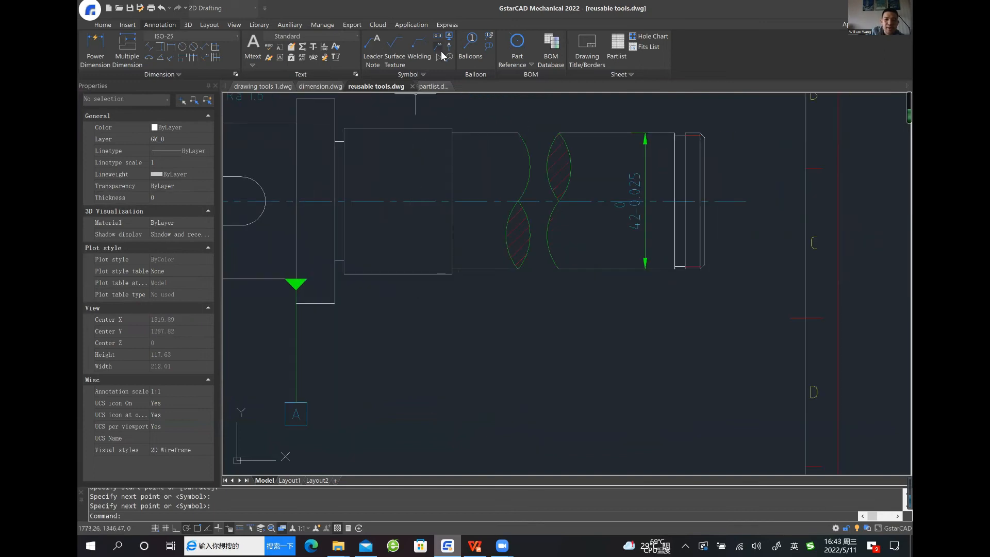
click(449, 36)
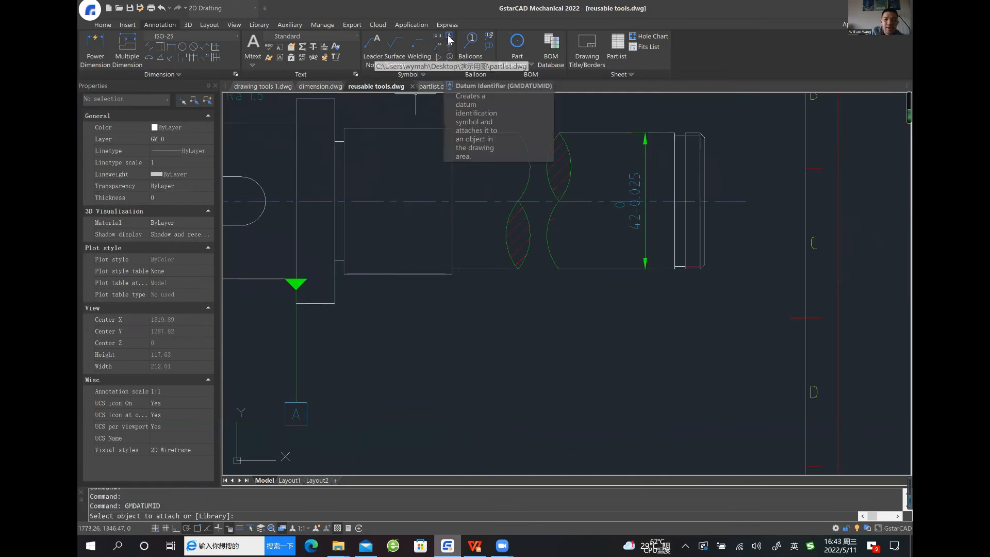
click(500, 269)
click(496, 269)
click(497, 392)
key(Return)
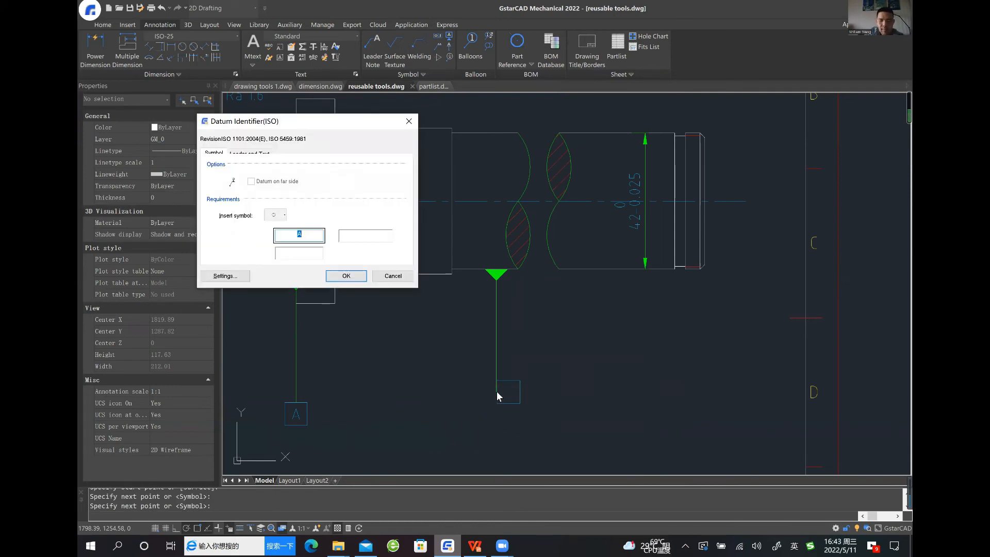
key(Return)
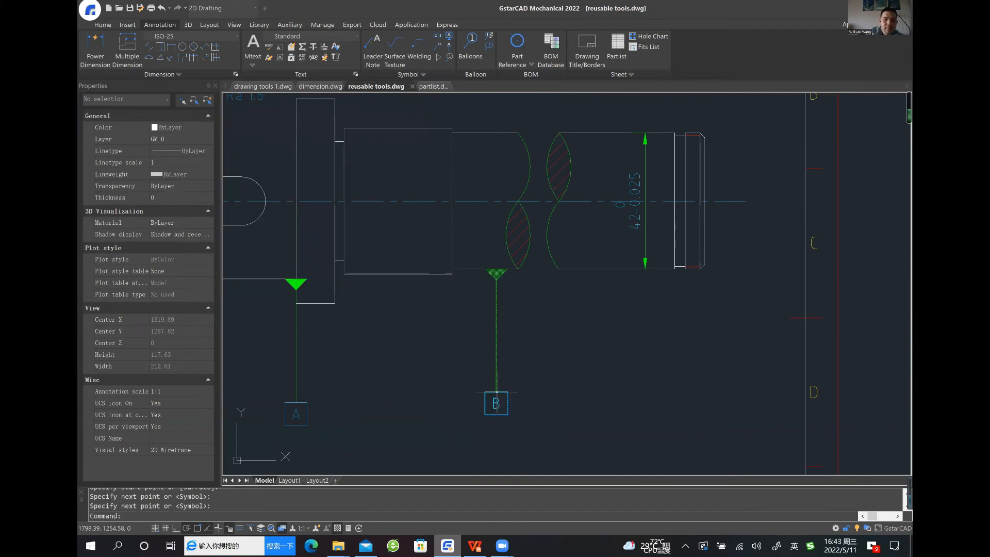
Attach a feature control frame to the upper edge of the section after the collar, leading up above the shaft with a horizontal bend
scroll(625, 347, down, 2)
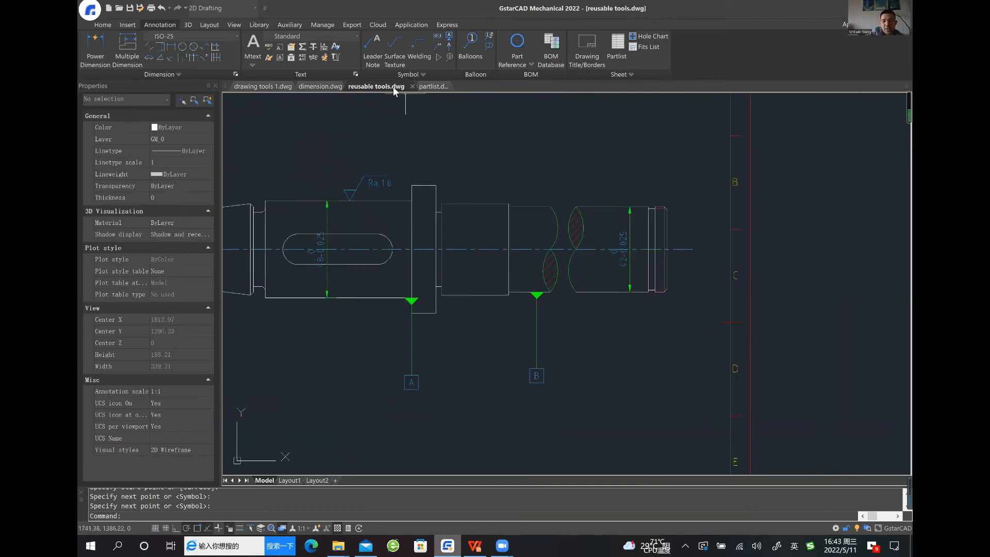
mouse_move(441, 346)
middle_down()
mouse_move(459, 336)
mouse_move(484, 344)
middle_up()
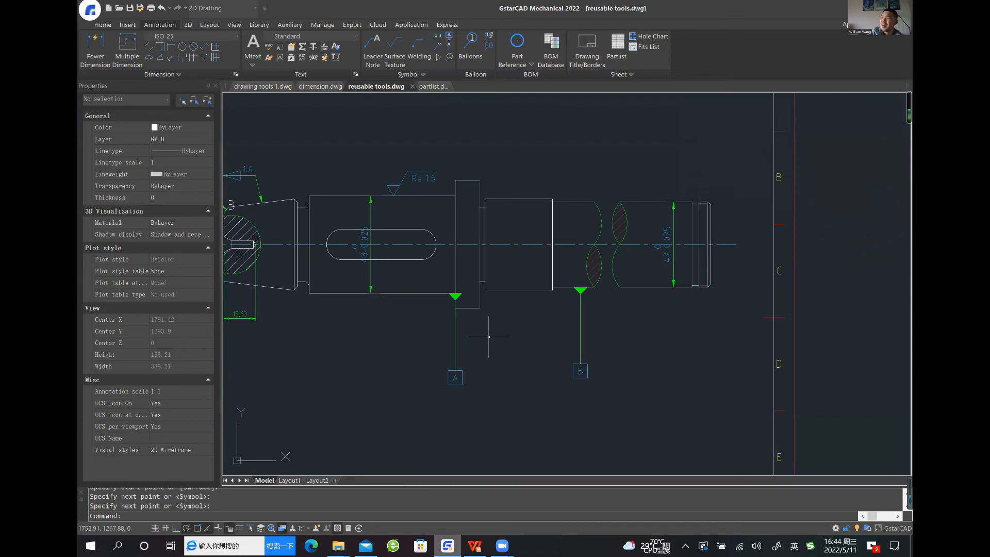
middle_drag(489, 337, 494, 329)
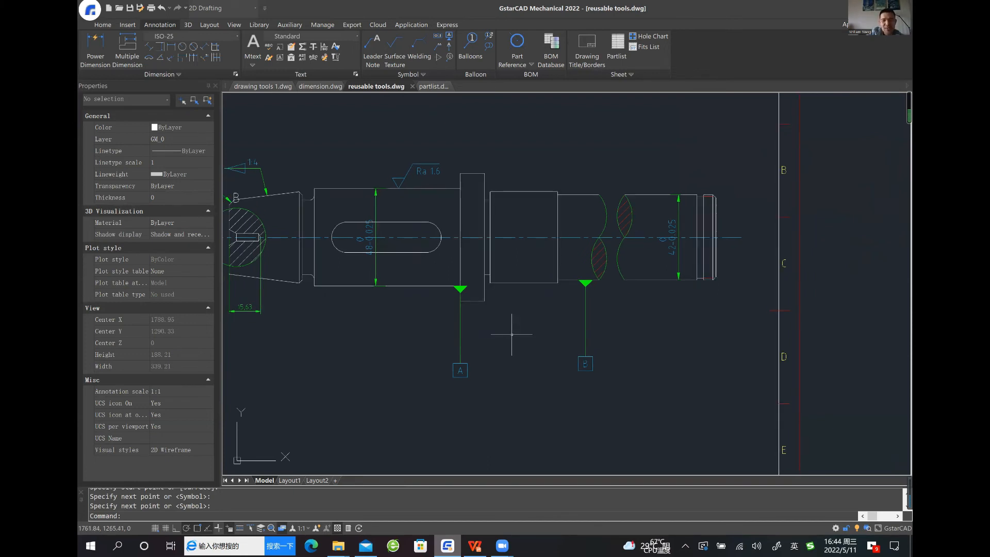
middle_drag(497, 356, 484, 372)
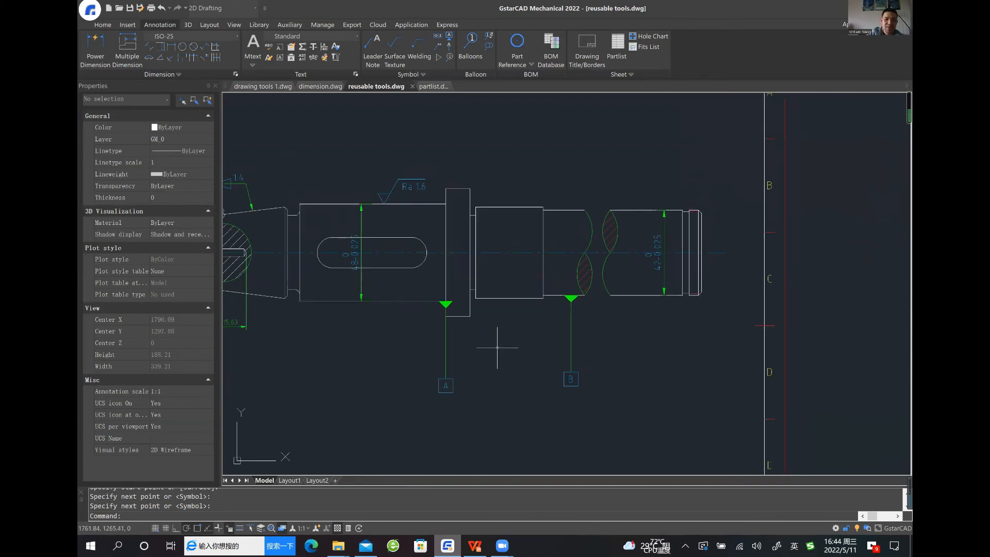
click(438, 39)
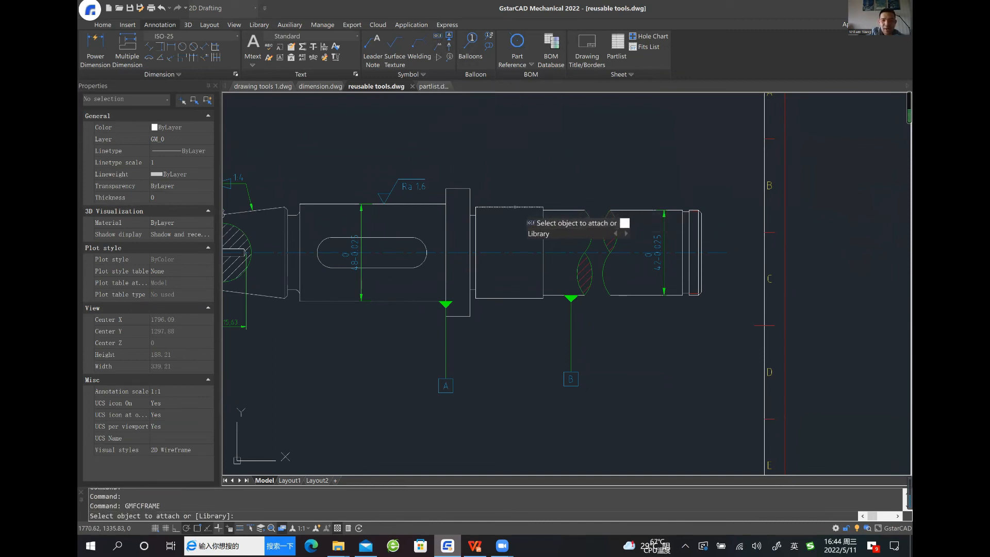
click(521, 207)
click(525, 206)
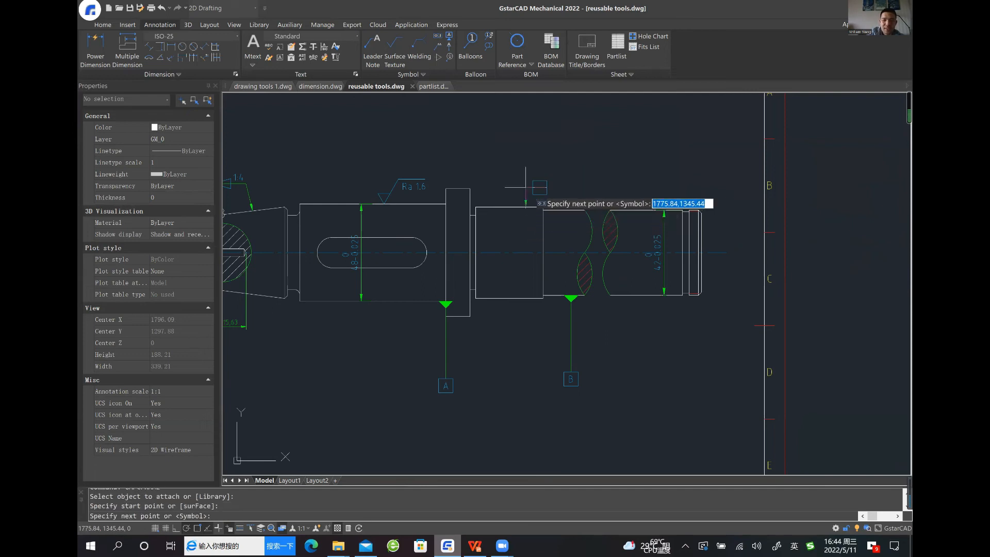
click(525, 154)
click(561, 153)
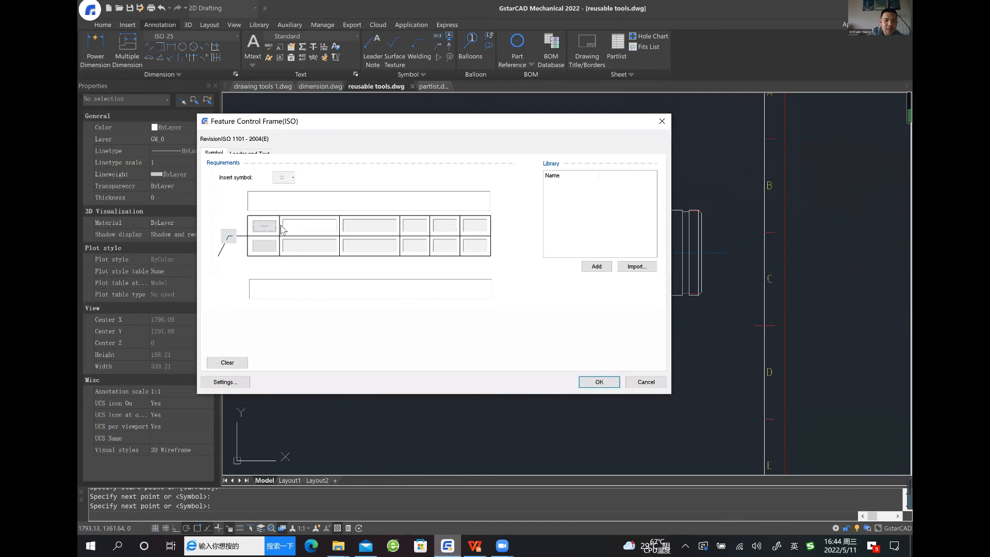
Define the feature control frame as circular runout with a Ø0.1 tolerance and datum A_B, and place it
click(267, 227)
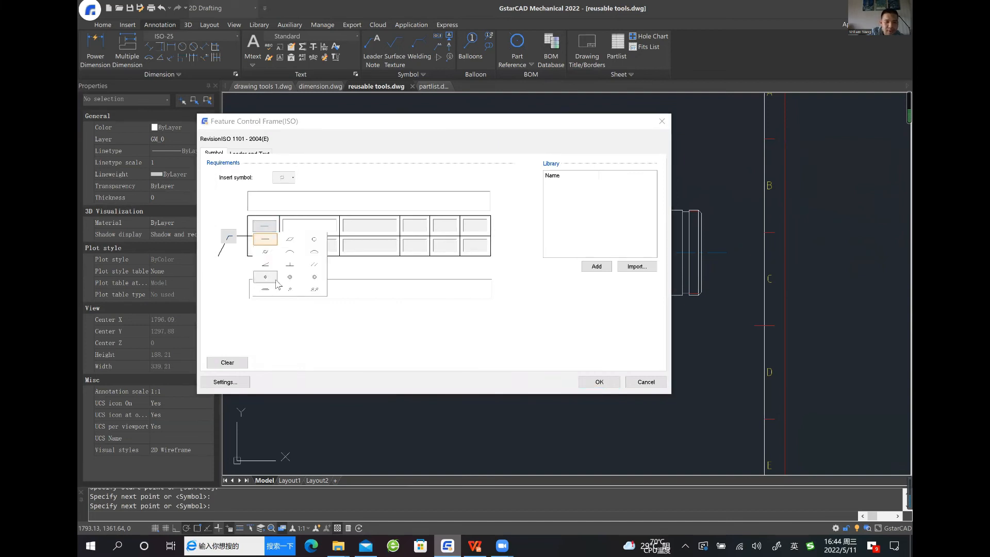
click(290, 288)
click(282, 180)
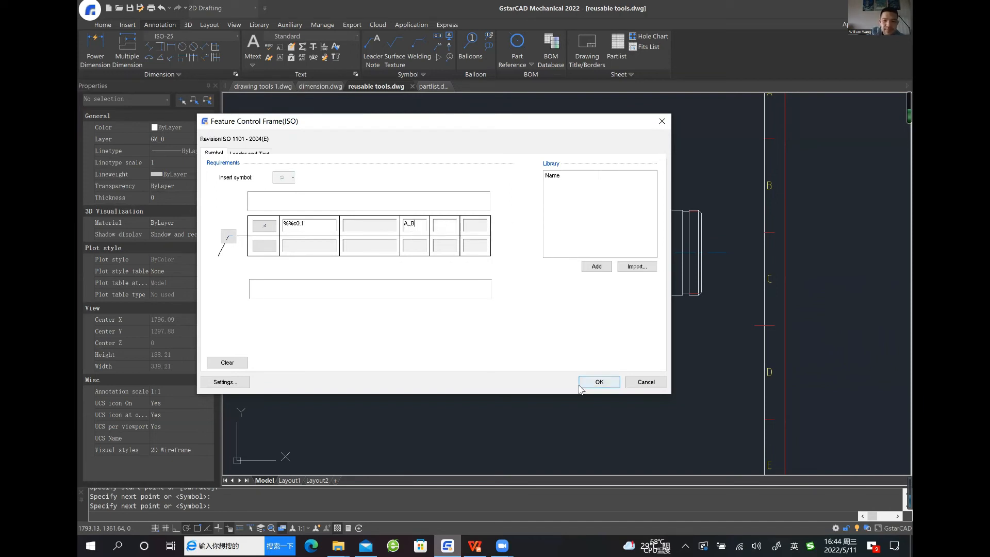
click(594, 383)
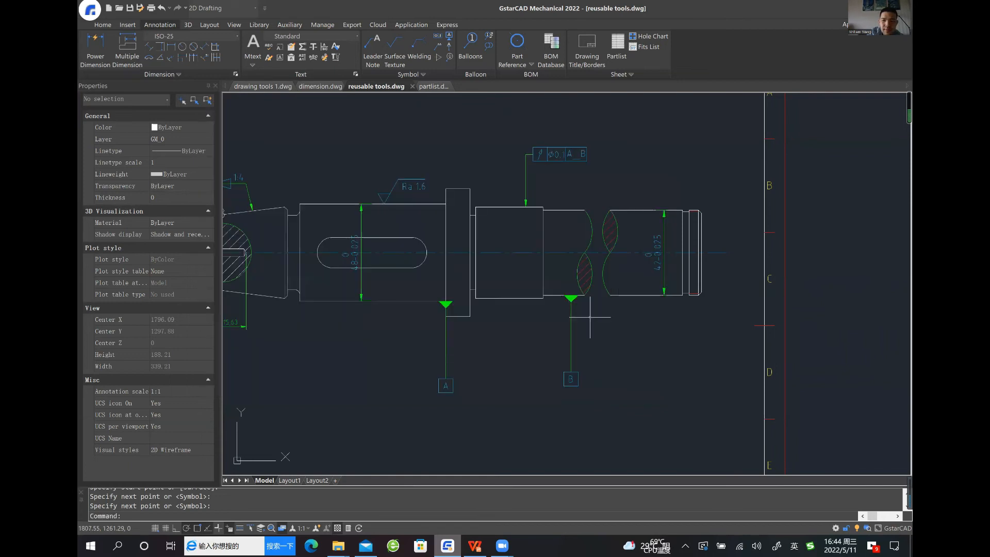
Reopen the placed feature control frame for editing and add it to the symbol library under the name 123
click(575, 160)
click(566, 151)
key(Escape)
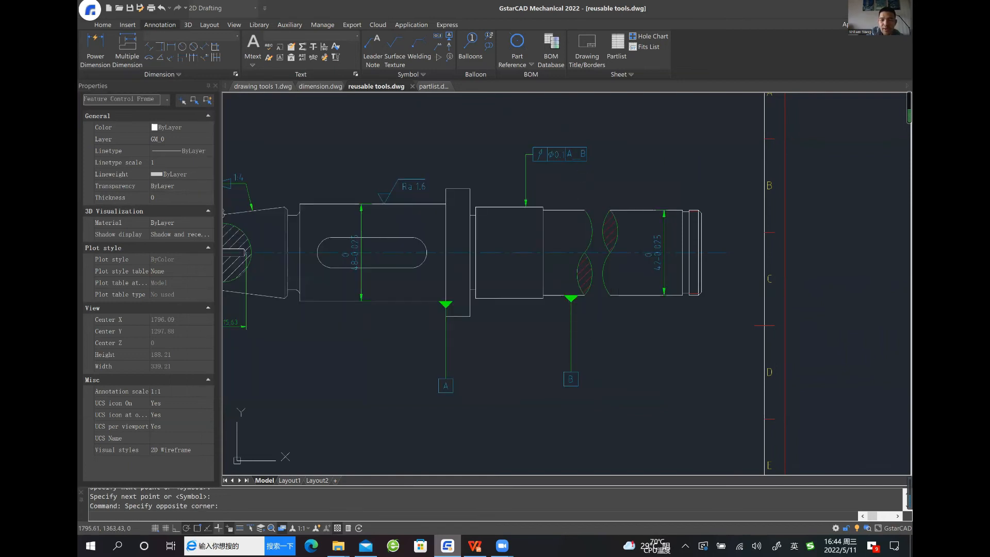
double_click(566, 151)
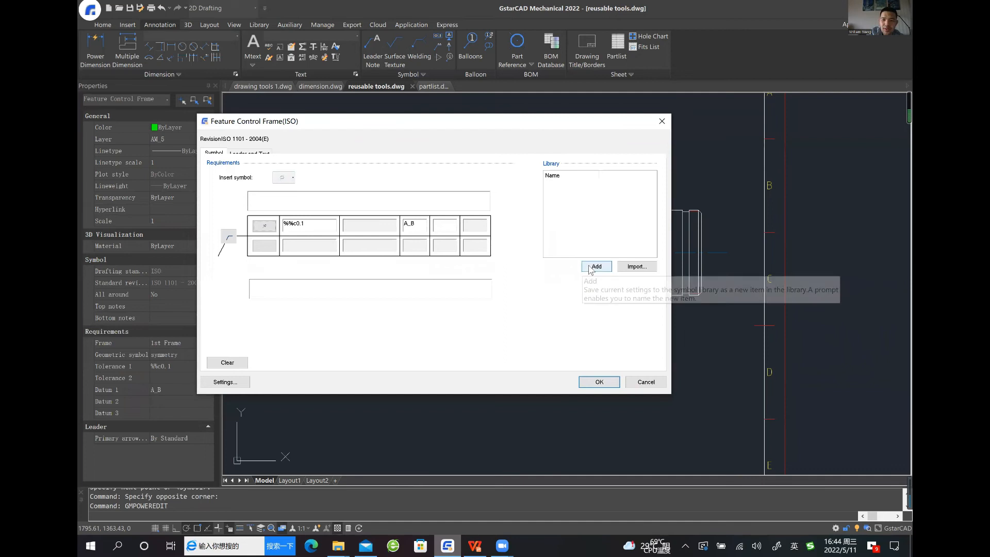
click(596, 267)
text(123)
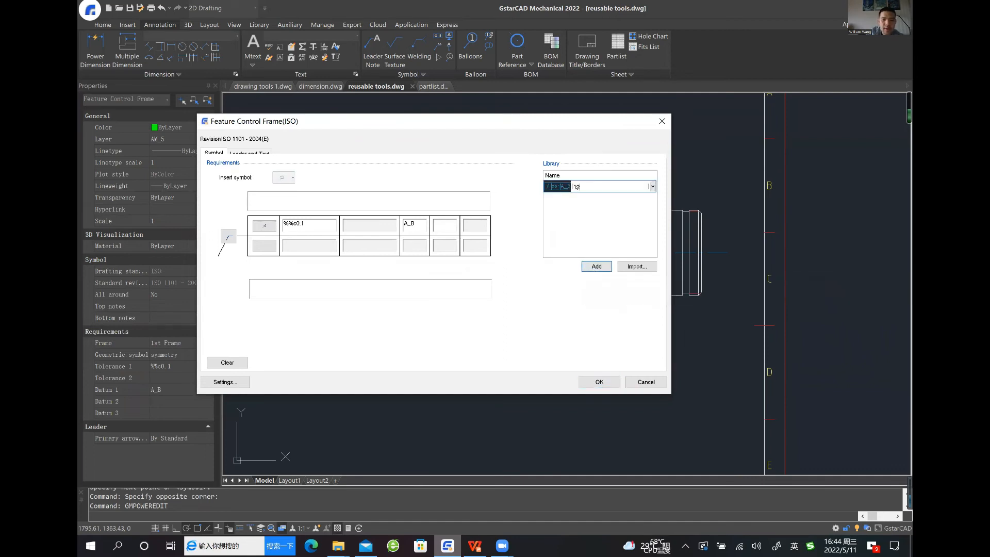
click(599, 382)
Review the annotated shaft drawing inside its border, including the datum, surface texture, taper and feature control symbols
scroll(576, 280, down, 2)
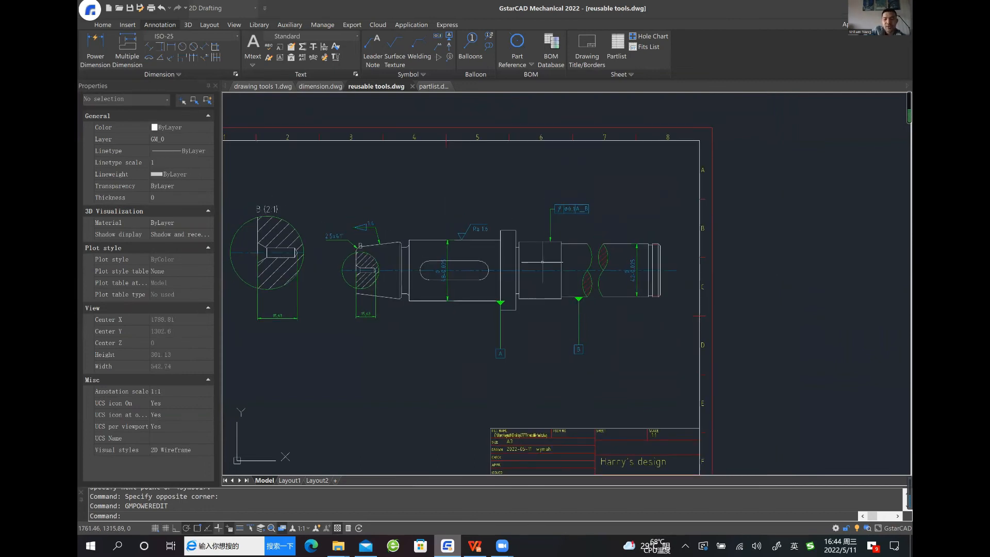
middle_drag(557, 264, 563, 266)
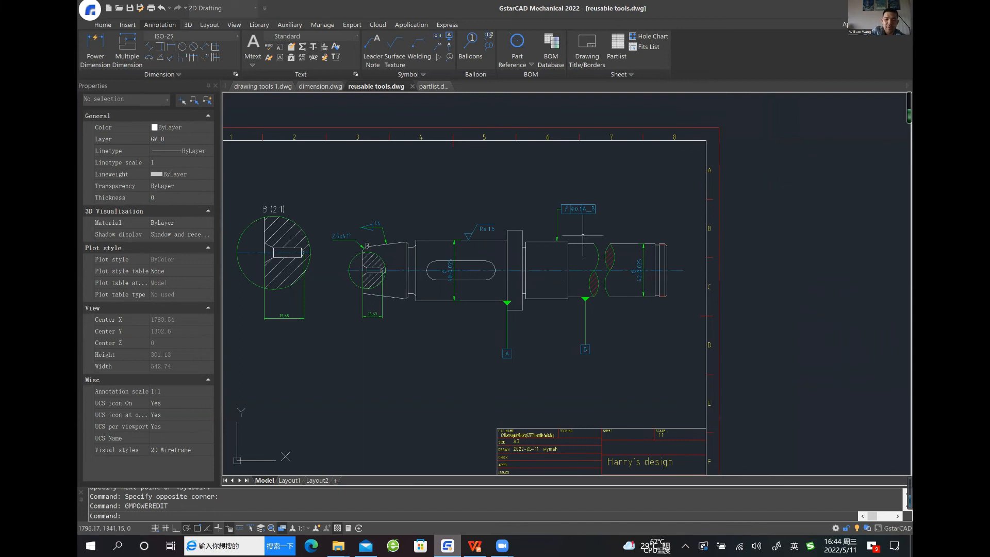
scroll(594, 226, up, 3)
scroll(598, 227, down, 3)
middle_drag(546, 243, 548, 254)
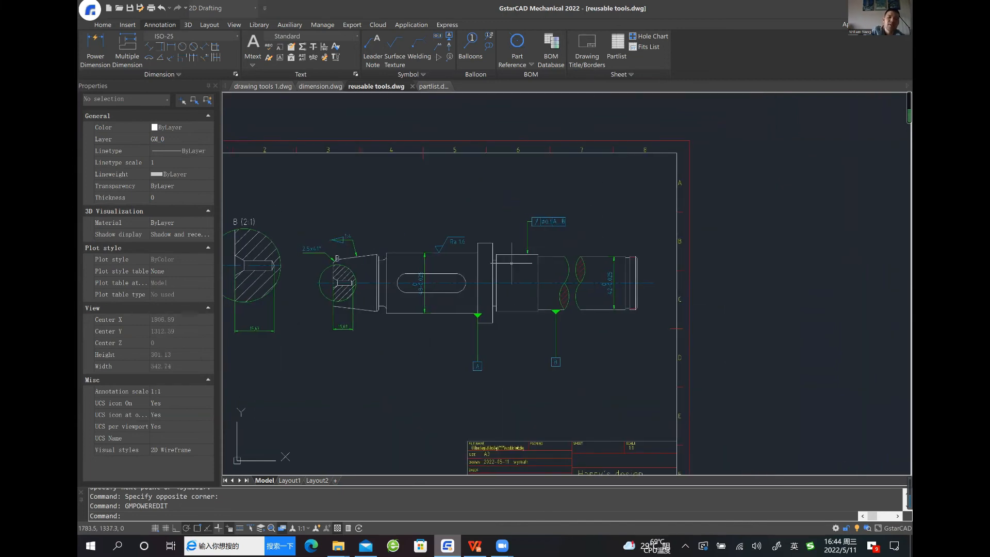
middle_drag(457, 292, 503, 283)
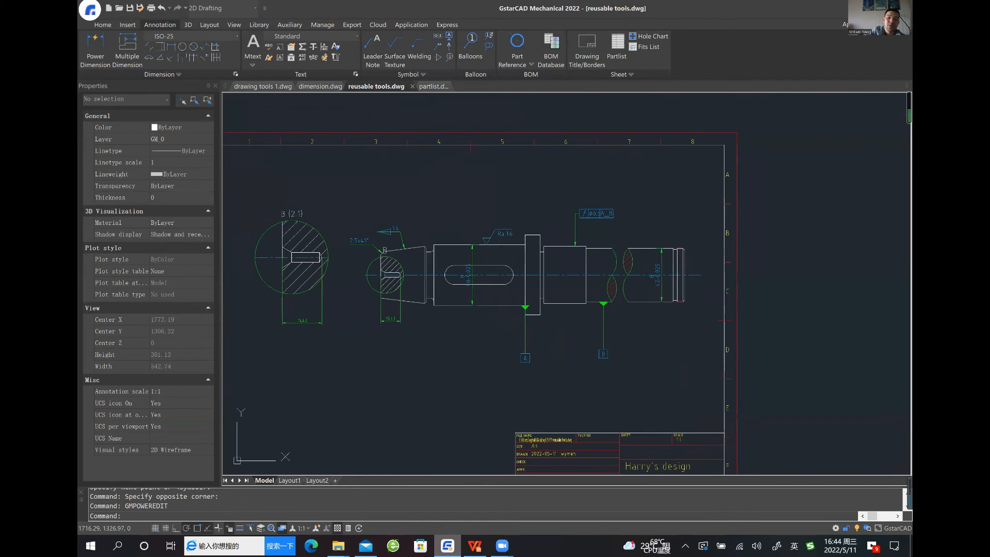
scroll(449, 264, up, 3)
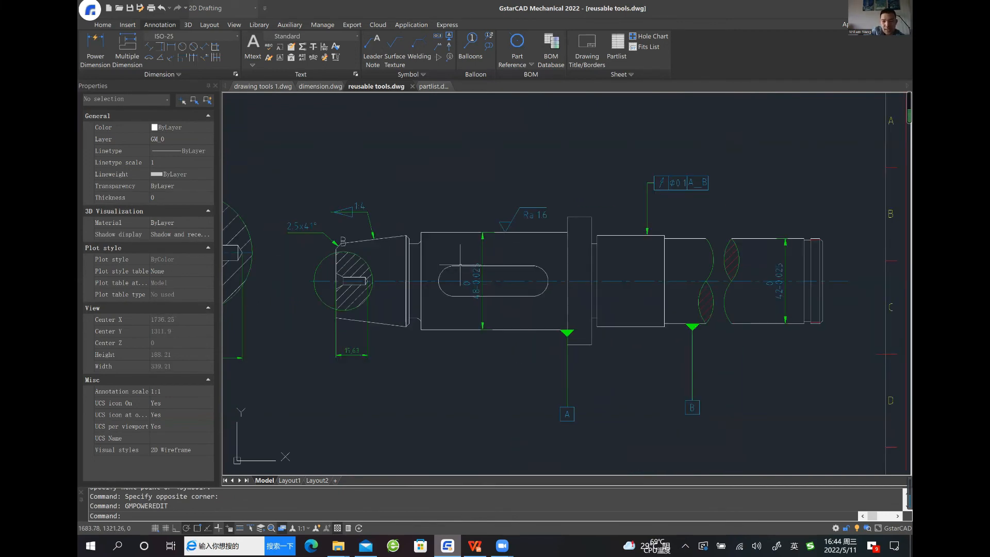
scroll(533, 276, down, 3)
scroll(541, 303, down, 1)
scroll(541, 302, up, 2)
scroll(534, 281, down, 1)
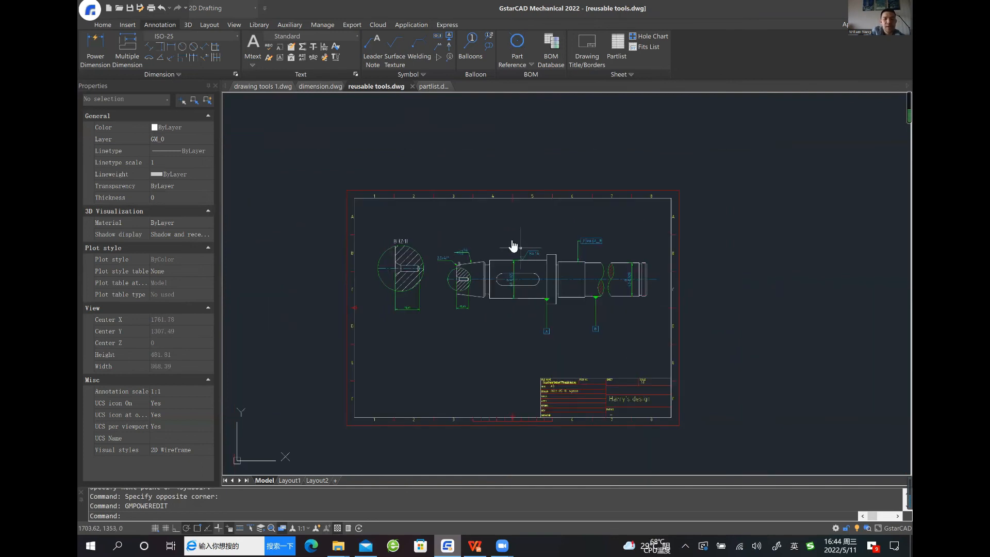
scroll(514, 247, up, 3)
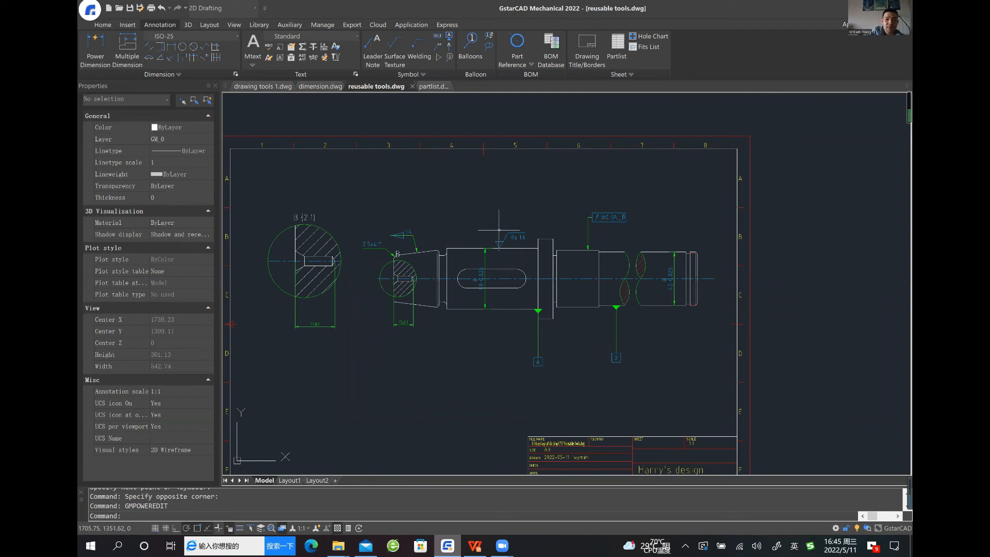
scroll(499, 230, down, 3)
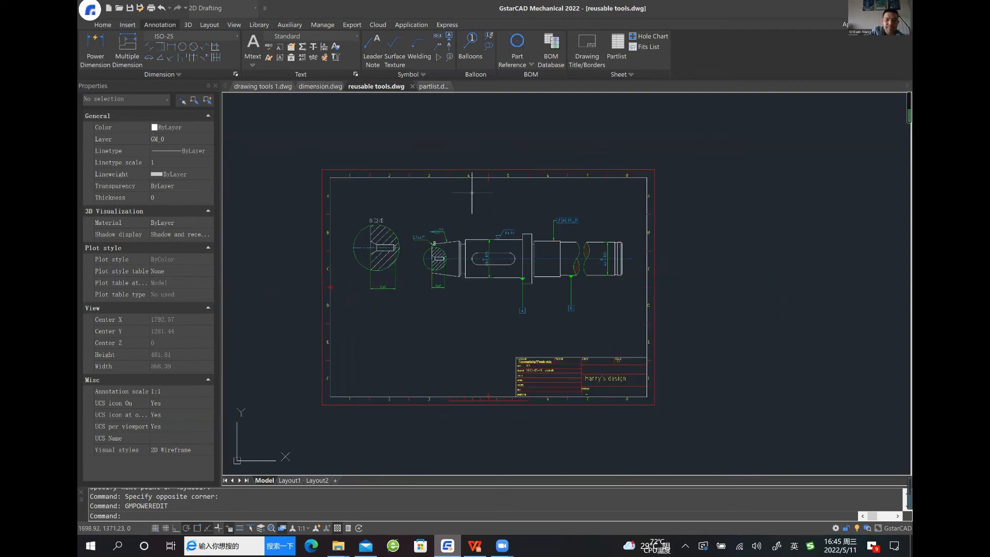
Switch to the partlist.dwg drawing and bring the whole assembly and its border into view
click(431, 87)
scroll(521, 265, down, 2)
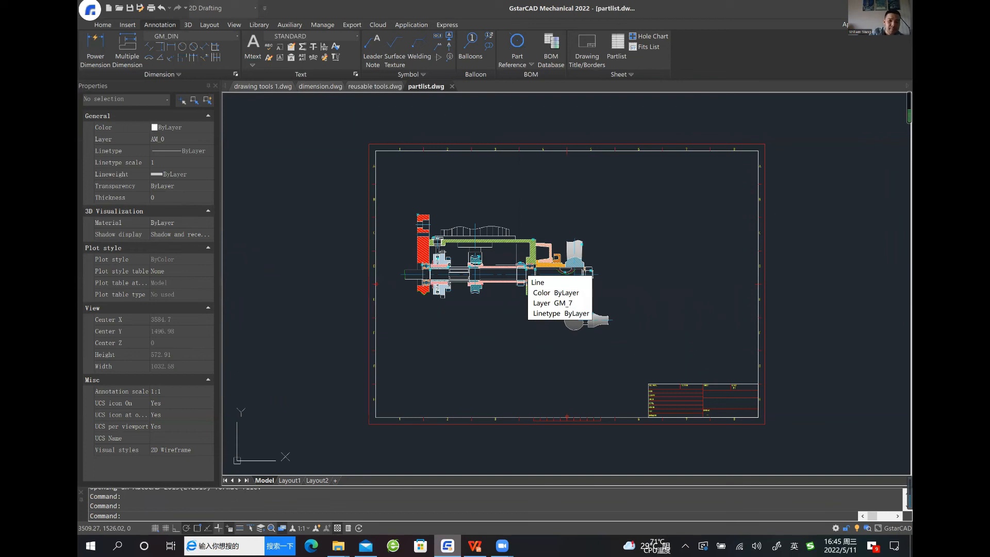
scroll(517, 264, up, 2)
scroll(518, 279, down, 2)
middle_drag(526, 306, 479, 300)
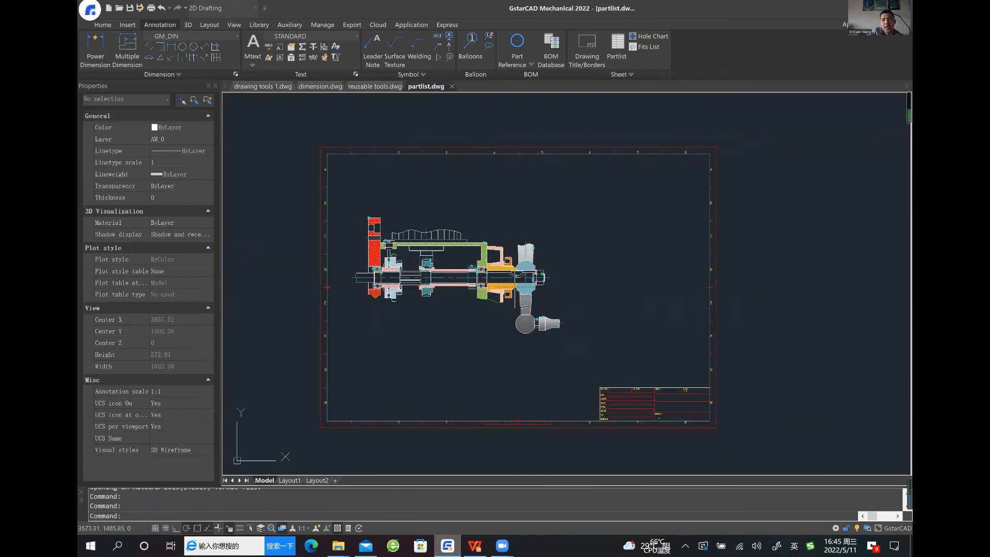
Delete the shim ring's part reference beside the upper ball bearing at the shaft's left end
scroll(462, 325, up, 1)
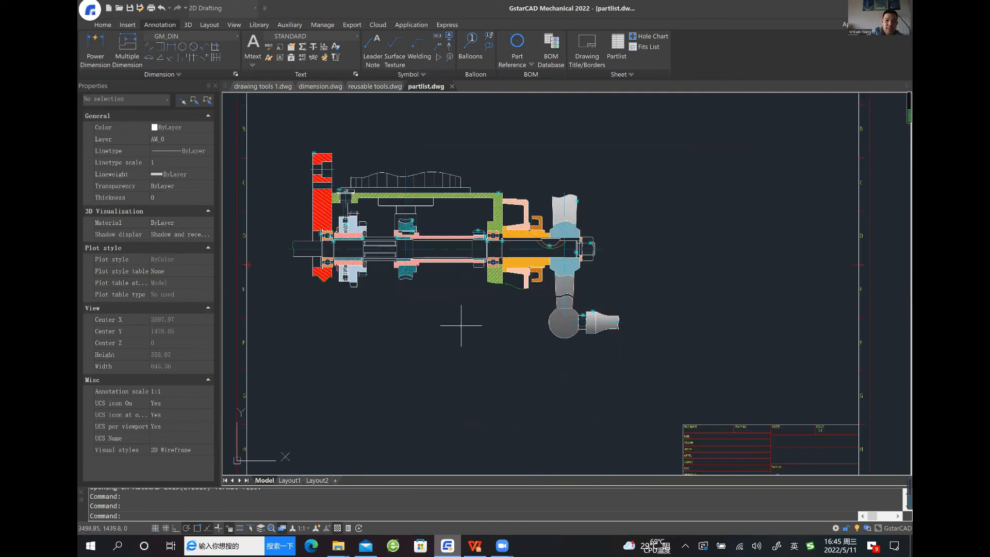
scroll(414, 314, up, 1)
scroll(414, 313, up, 1)
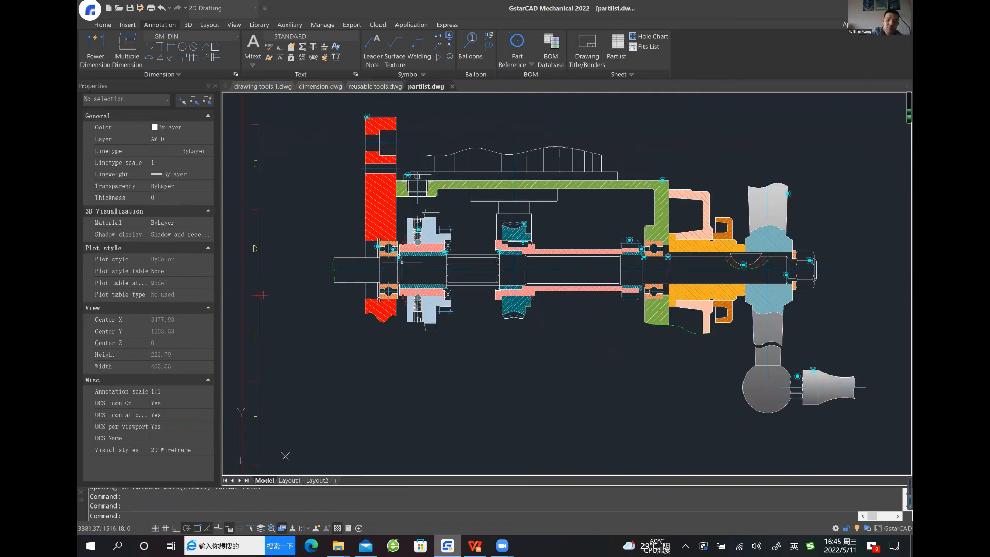
scroll(464, 359, up, 3)
scroll(402, 262, up, 4)
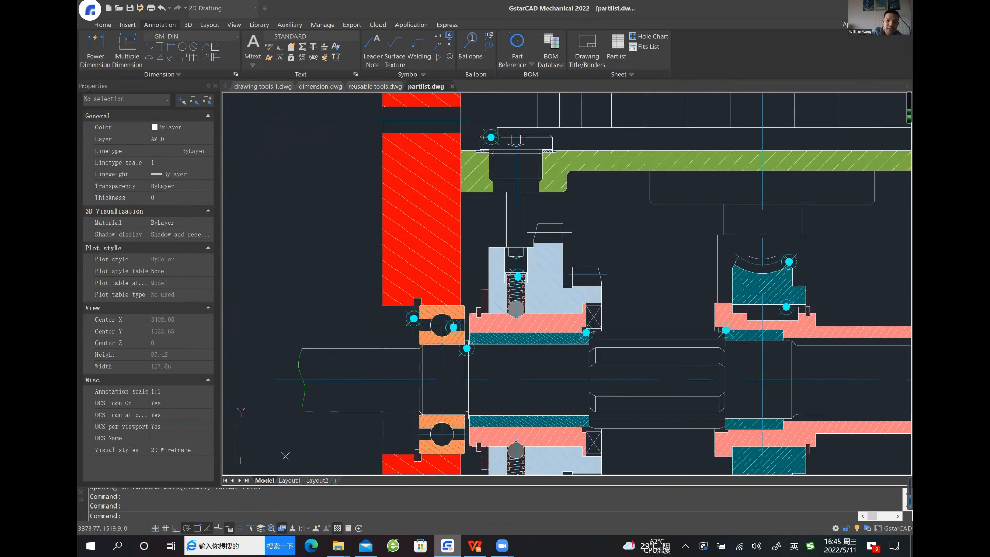
middle_drag(391, 335, 400, 344)
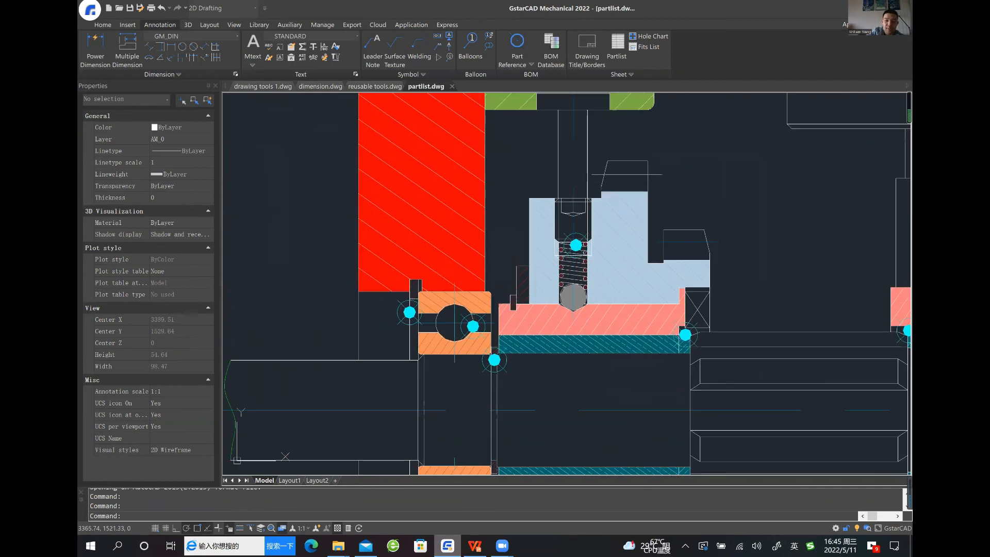
click(410, 312)
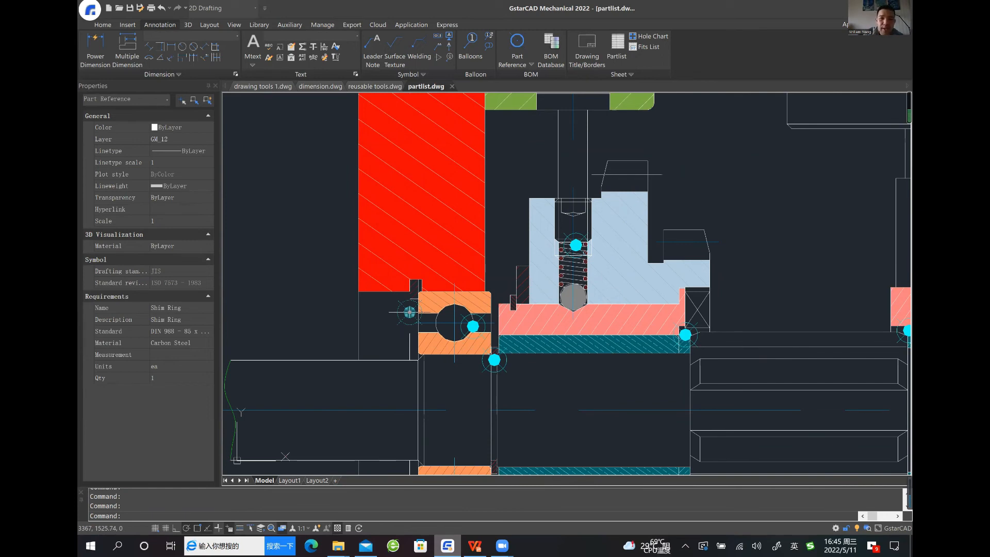
key(Delete)
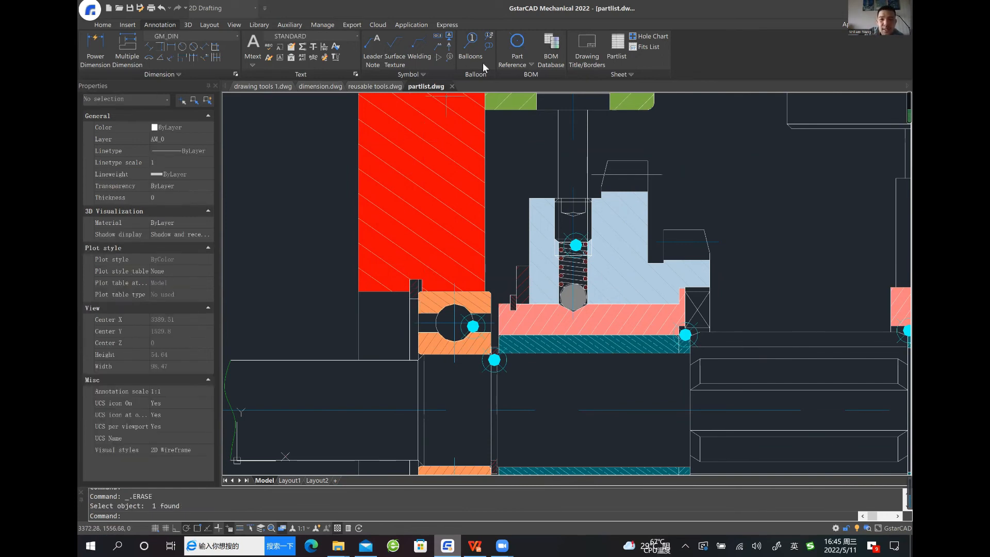
Create a part reference on the shim ring with name and description Shing Rim, standard DIN 988 and material STEEL
click(516, 46)
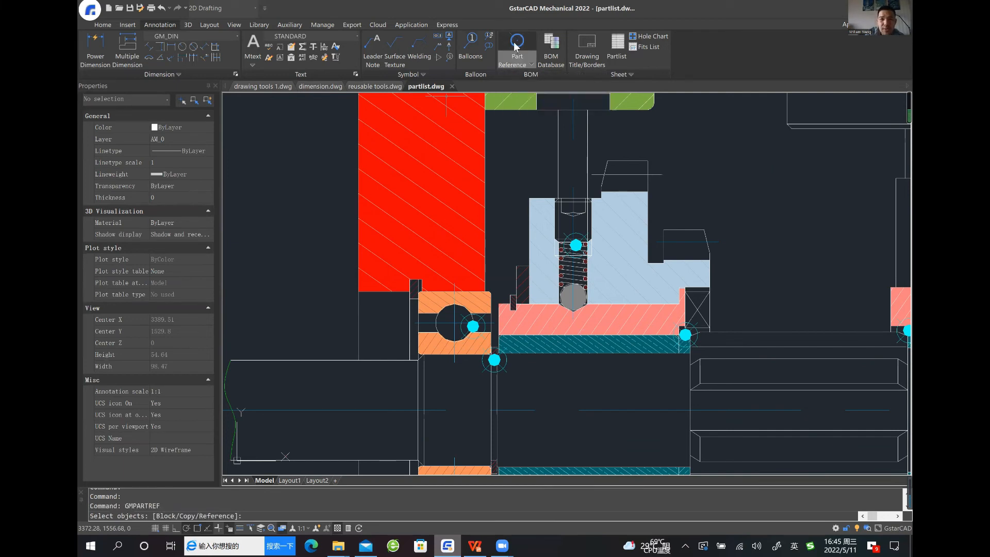
click(409, 311)
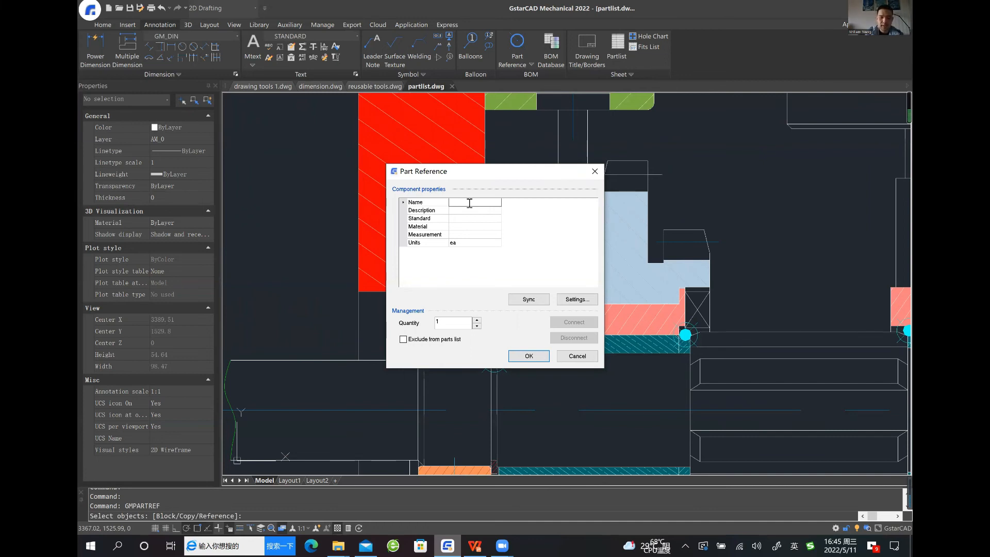
text(Shing)
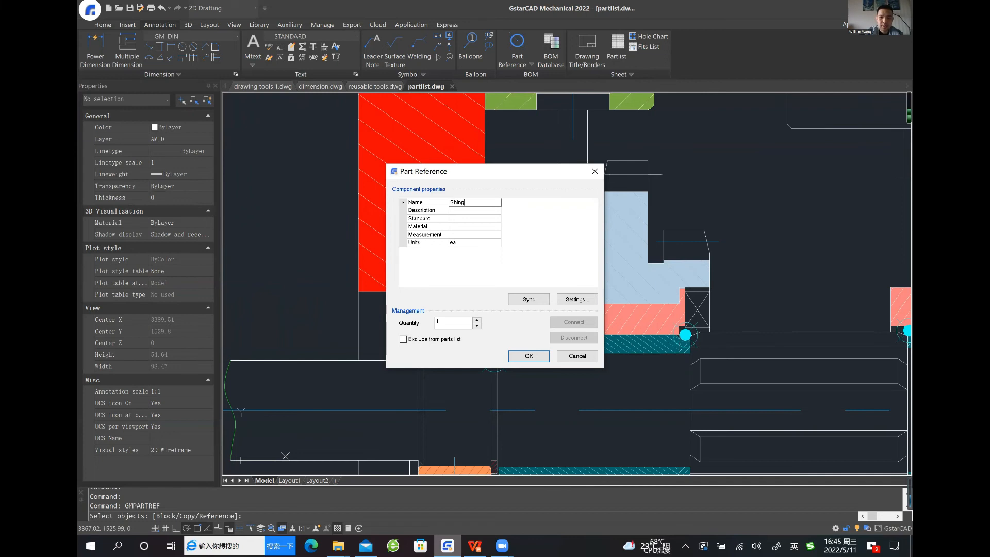
text( Rim)
key(Tab)
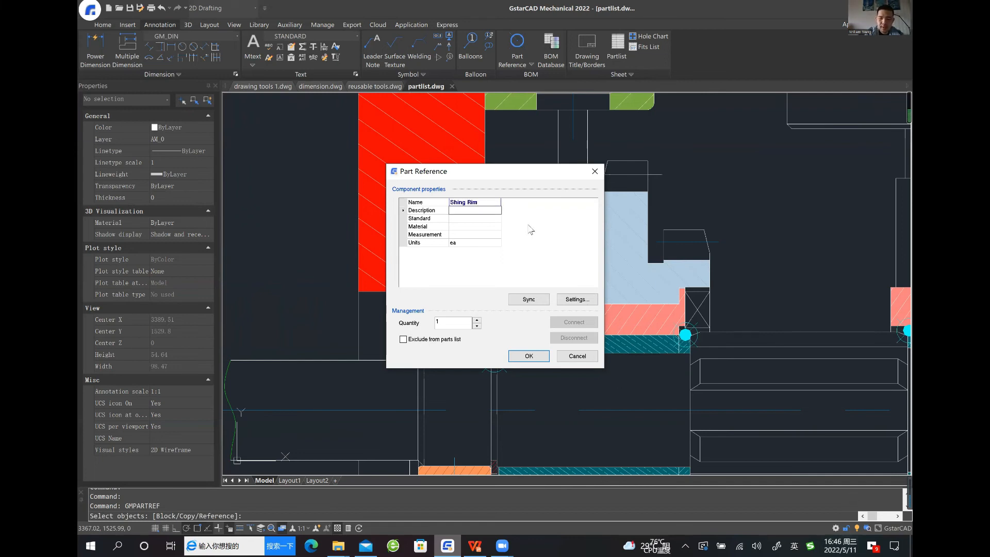
text(Shing Ri)
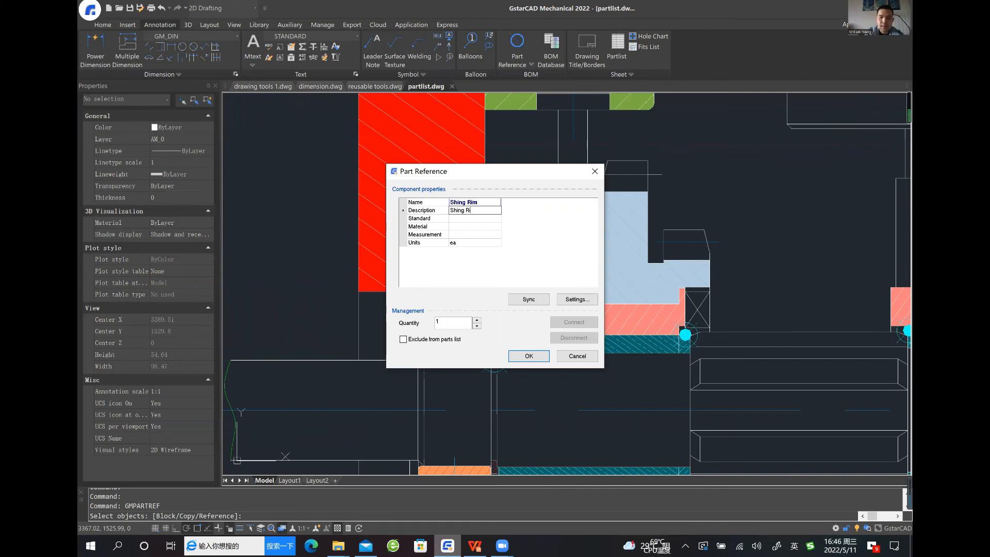
text(m)
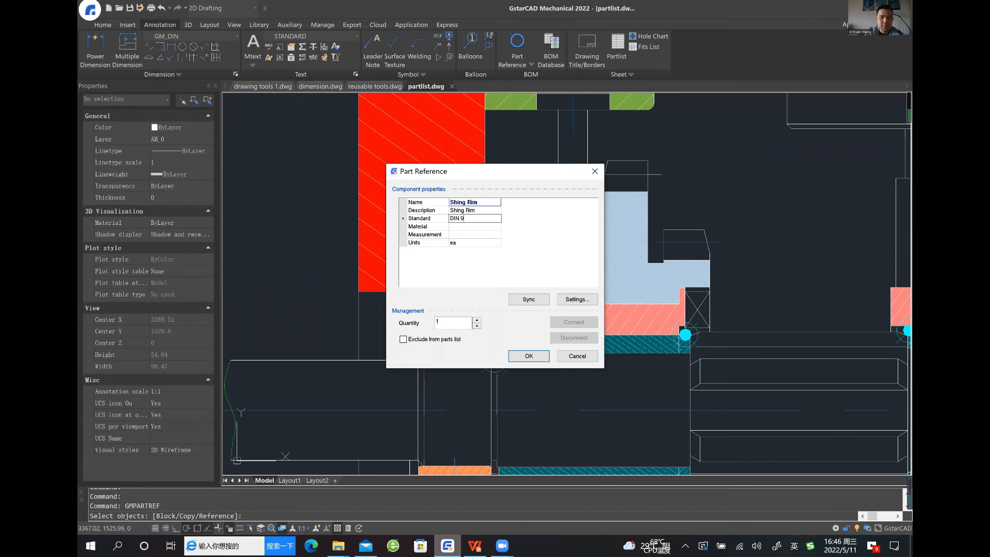
key(Down)
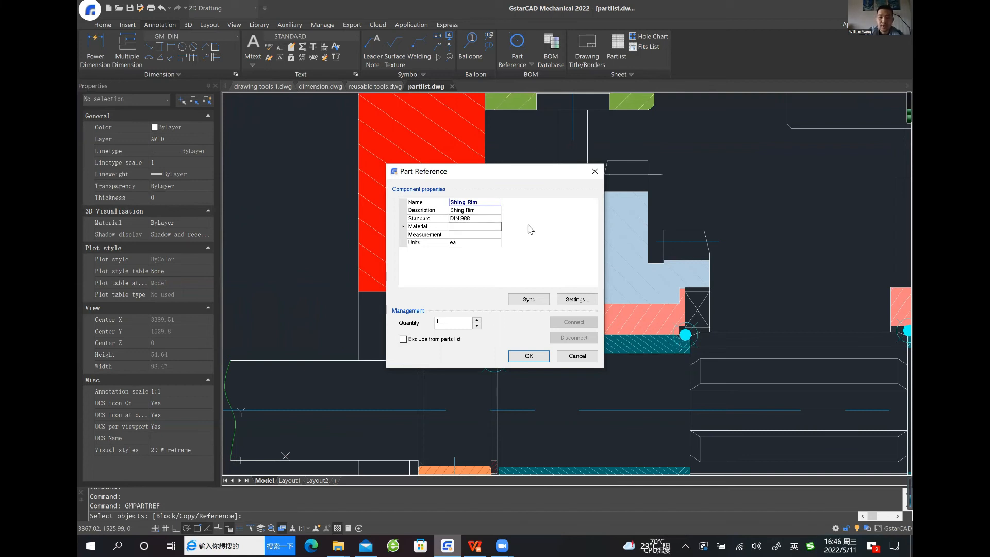
text(STEEL)
click(541, 360)
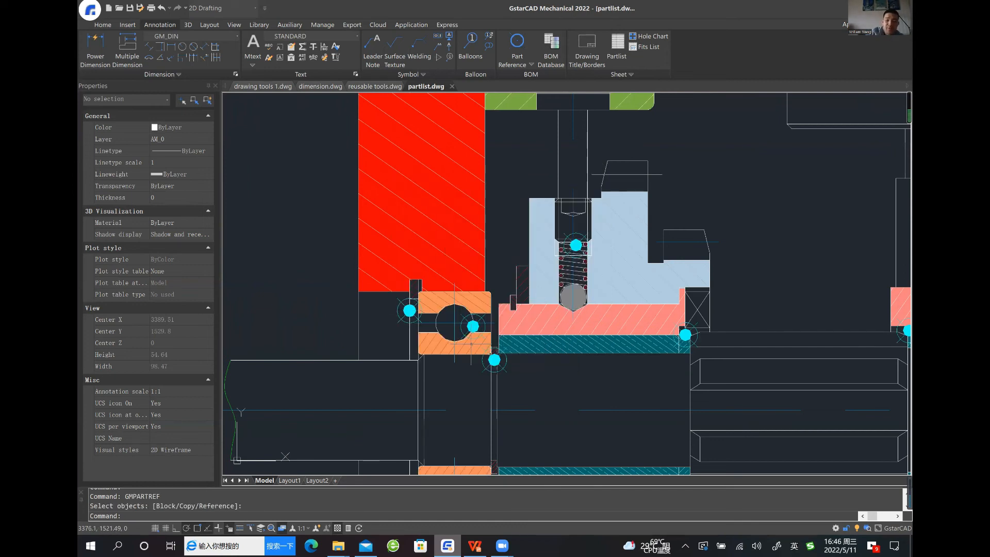
Examine the new shim ring reference and the other part references across the assembly
scroll(435, 356, up, 4)
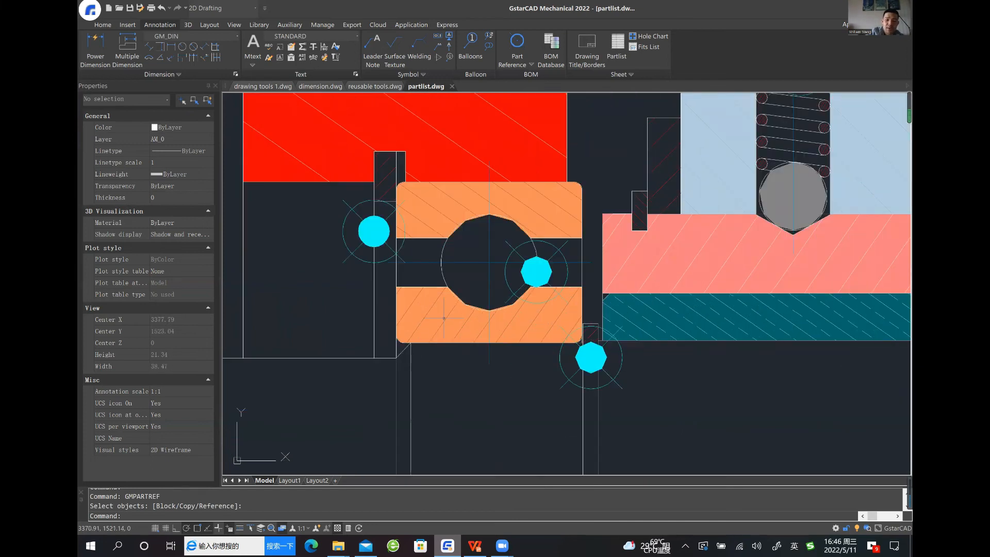
scroll(444, 318, down, 2)
scroll(436, 322, down, 2)
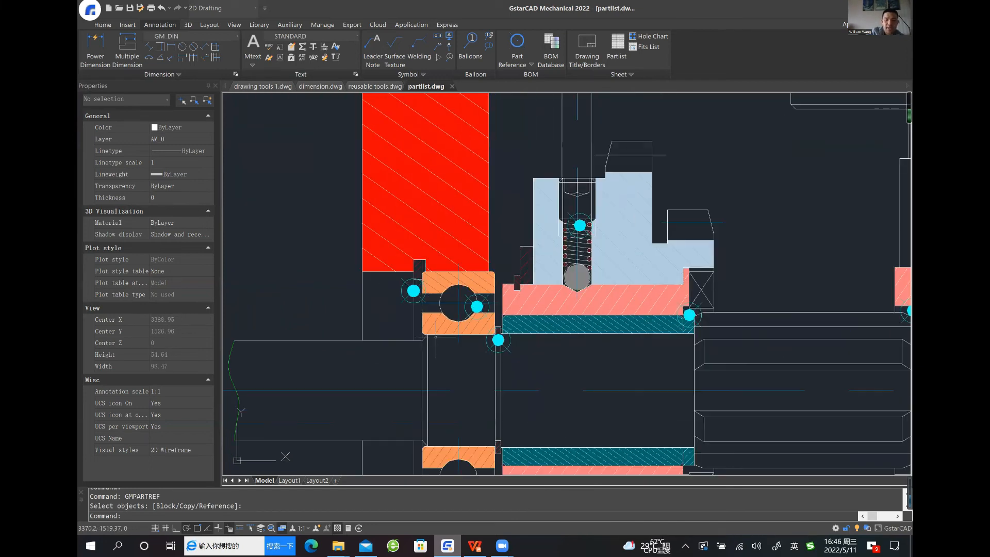
scroll(581, 341, down, 2)
middle_drag(593, 224, 515, 232)
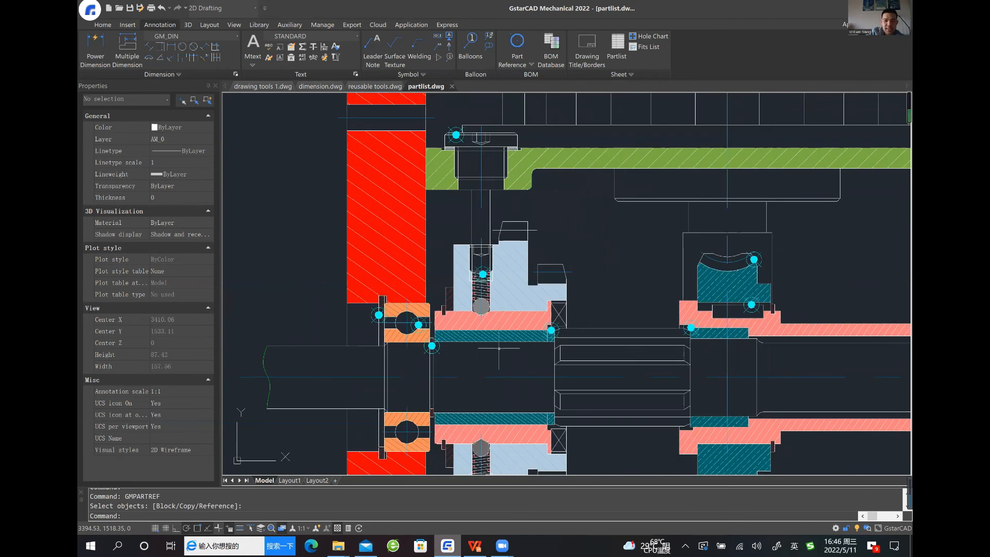
scroll(572, 258, down, 2)
middle_drag(580, 258, 474, 297)
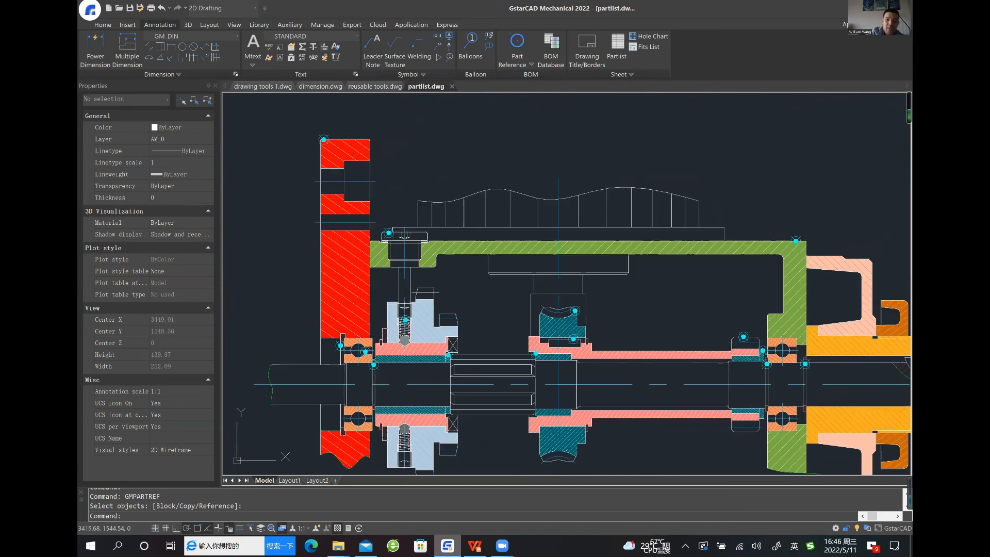
scroll(462, 307, down, 3)
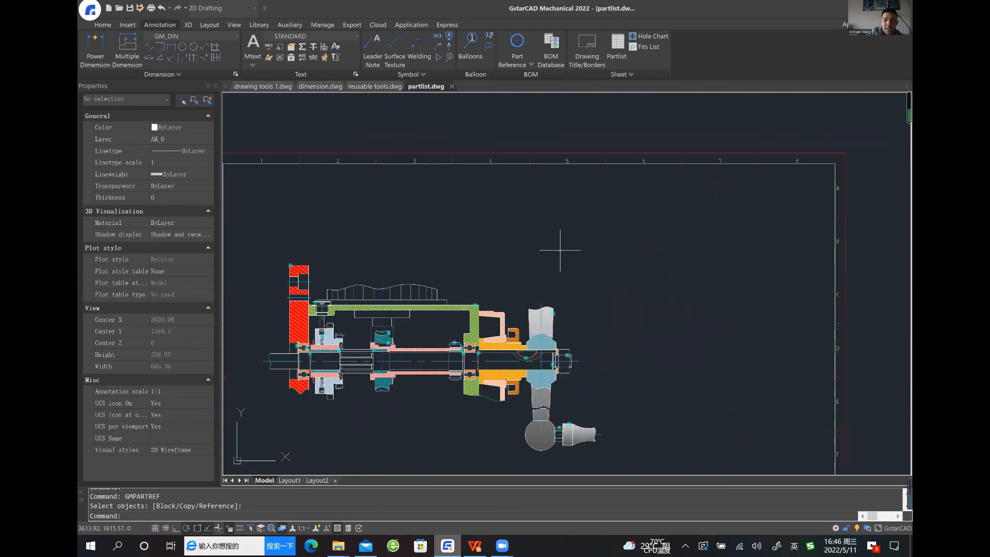
Open the MAIN BOM and enlarge its window to examine all items, including the Woodruff Key and Shing Rim
scroll(573, 232, up, 3)
click(561, 42)
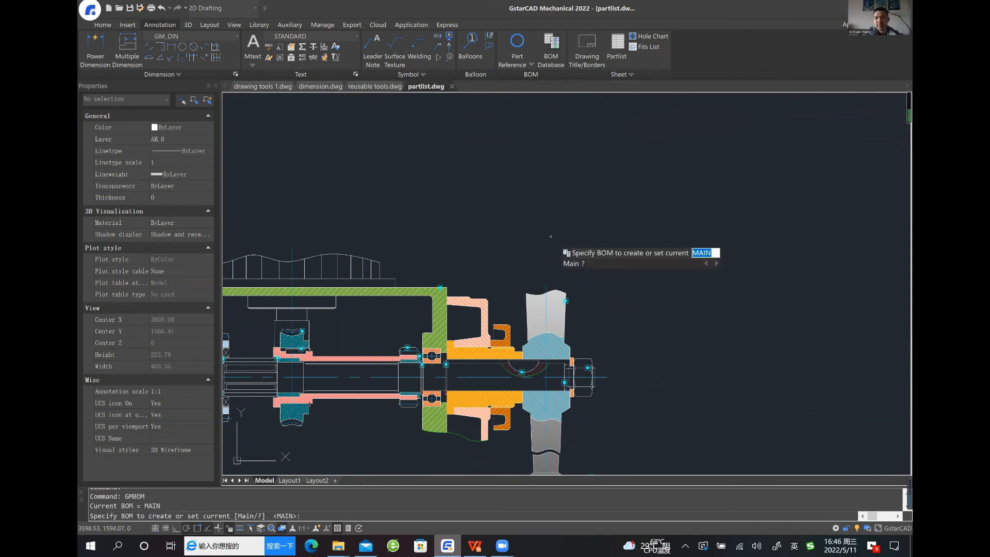
key(Return)
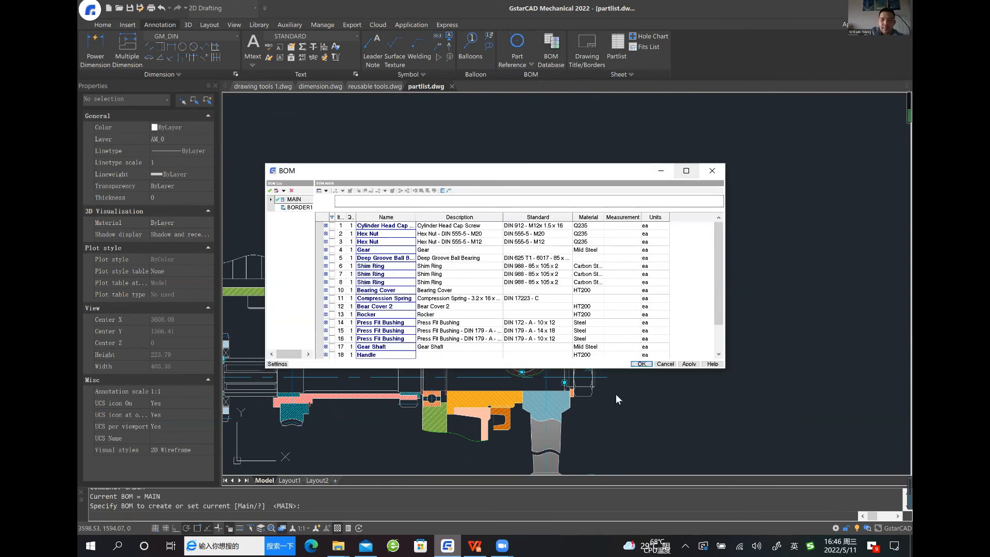
drag(605, 369, 605, 443)
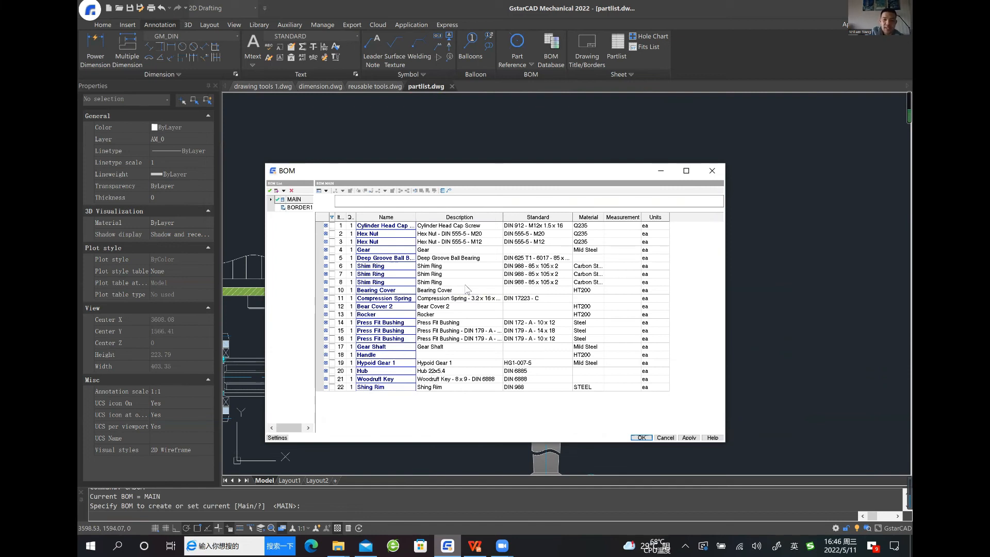
click(457, 387)
click(455, 380)
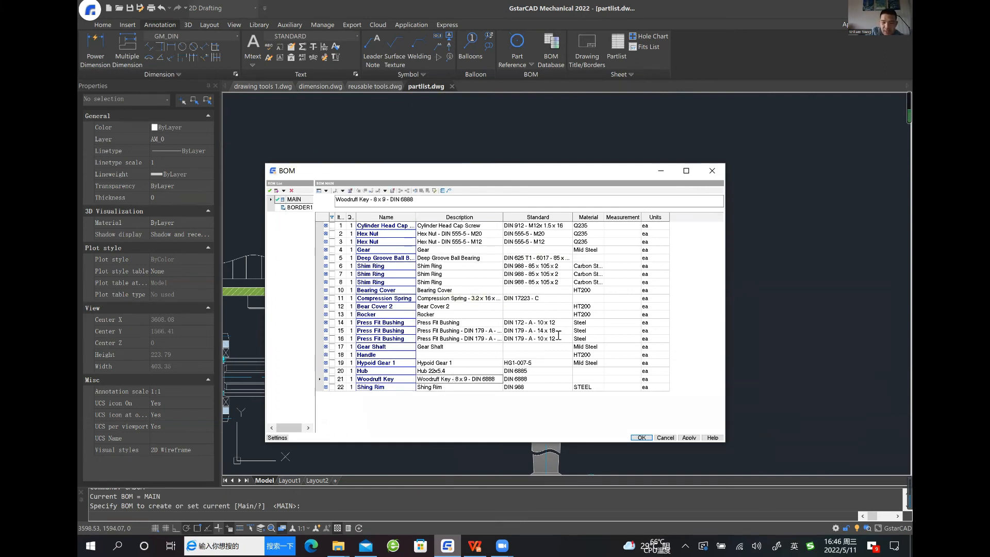
Try deleting the Shing Rim item and inserting an empty item above Woodruff Key in the BOM, discarding the changes
click(332, 388)
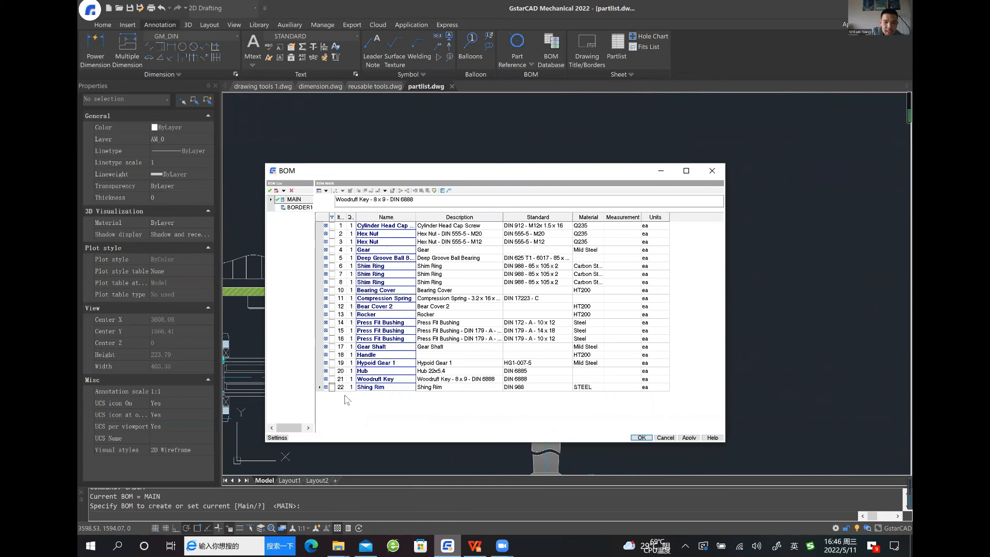
click(395, 192)
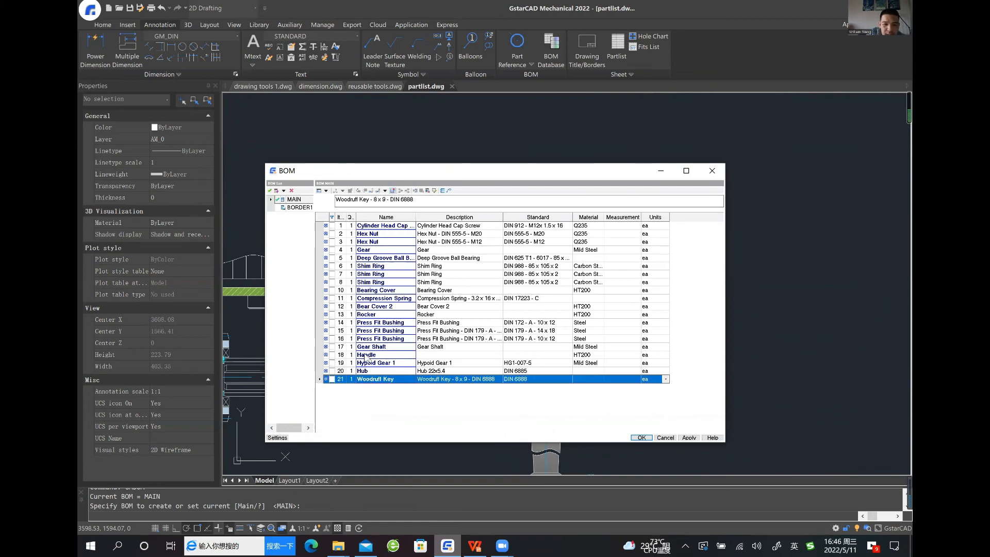
right_click(334, 382)
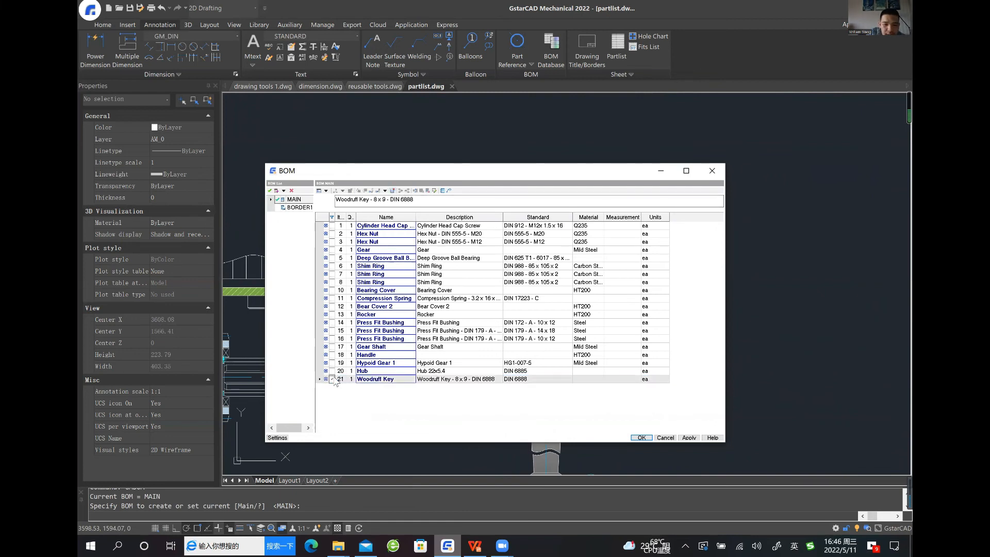
mouse_move(410, 420)
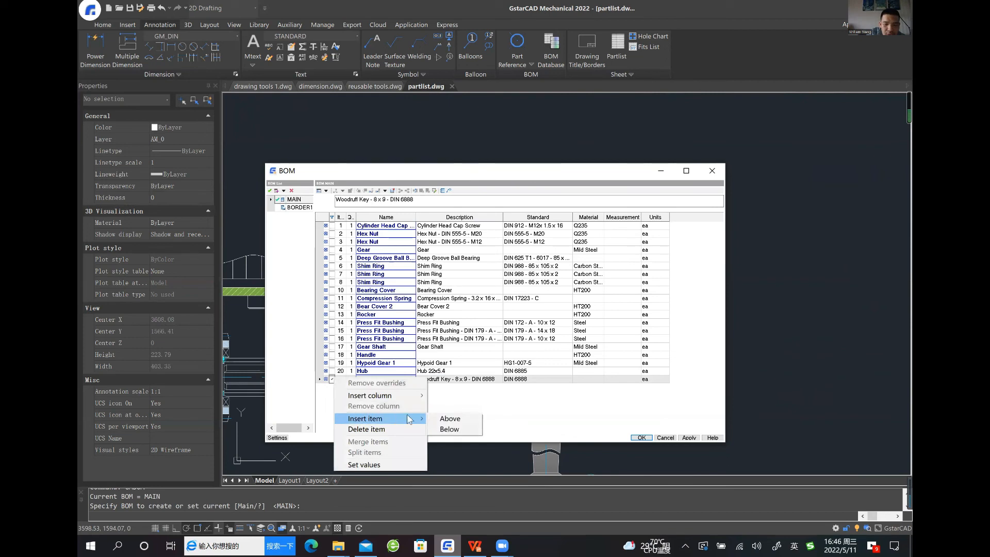
click(448, 419)
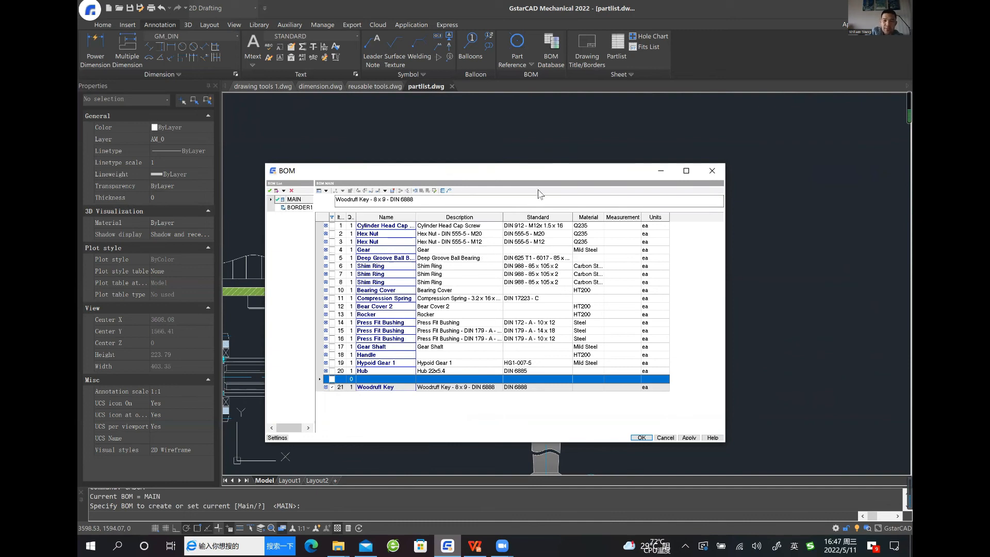
drag(518, 166, 493, 151)
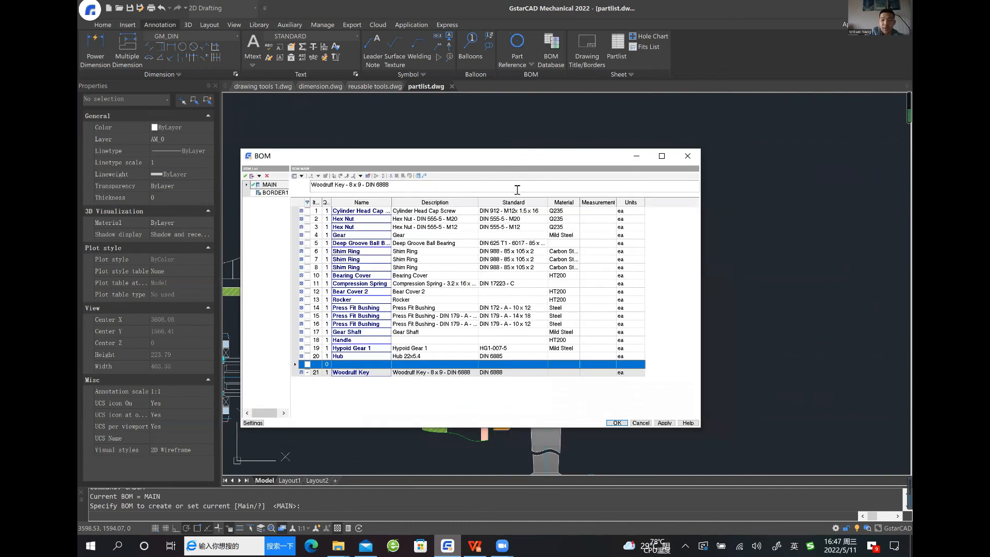
click(640, 422)
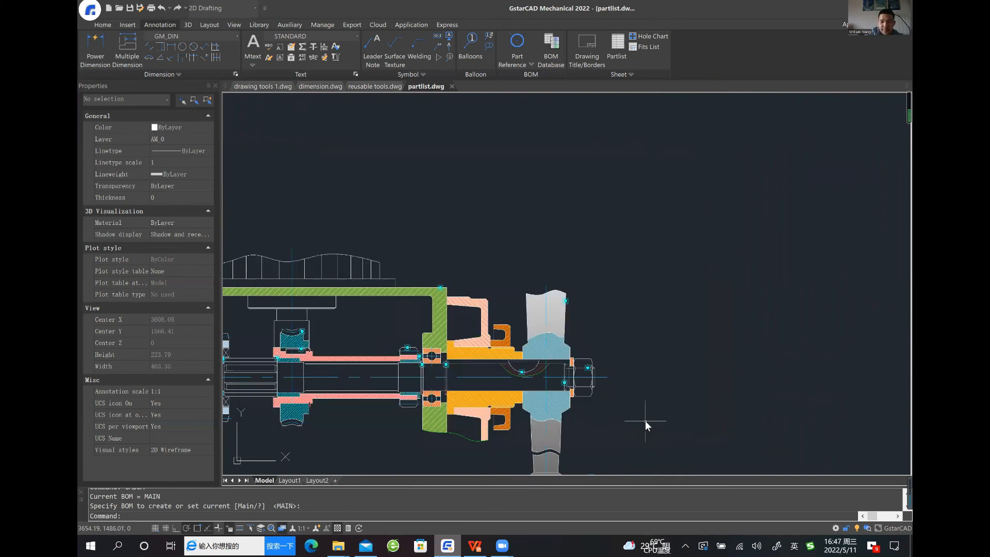
Automatically balloon the part references in the left portion of the assembly, placing the balloons in a horizontal row above it
scroll(645, 421, down, 5)
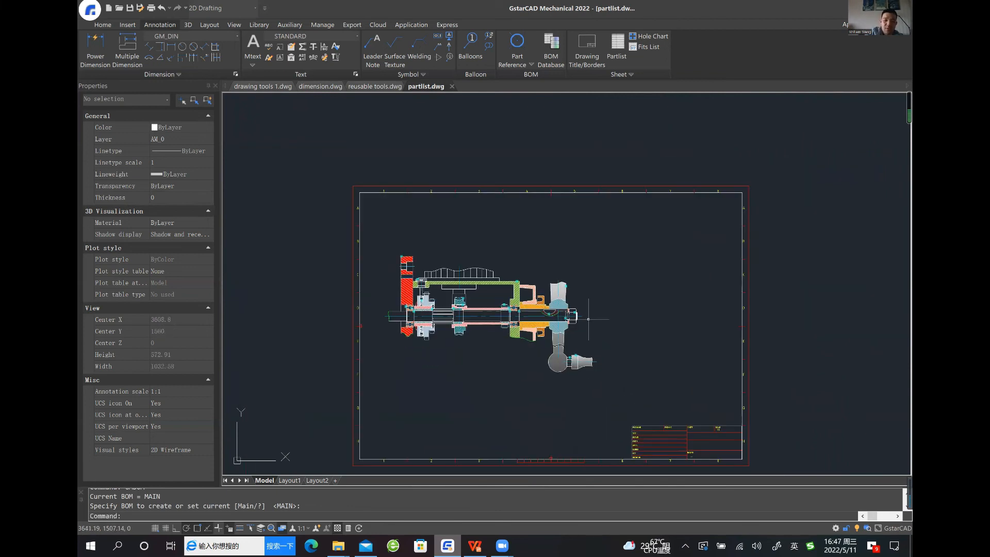
scroll(591, 320, up, 2)
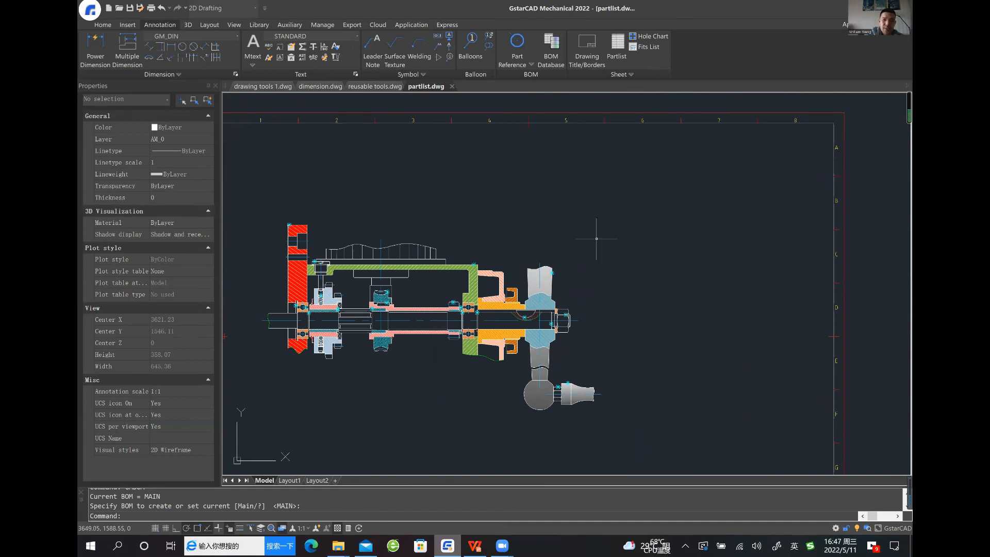
click(472, 43)
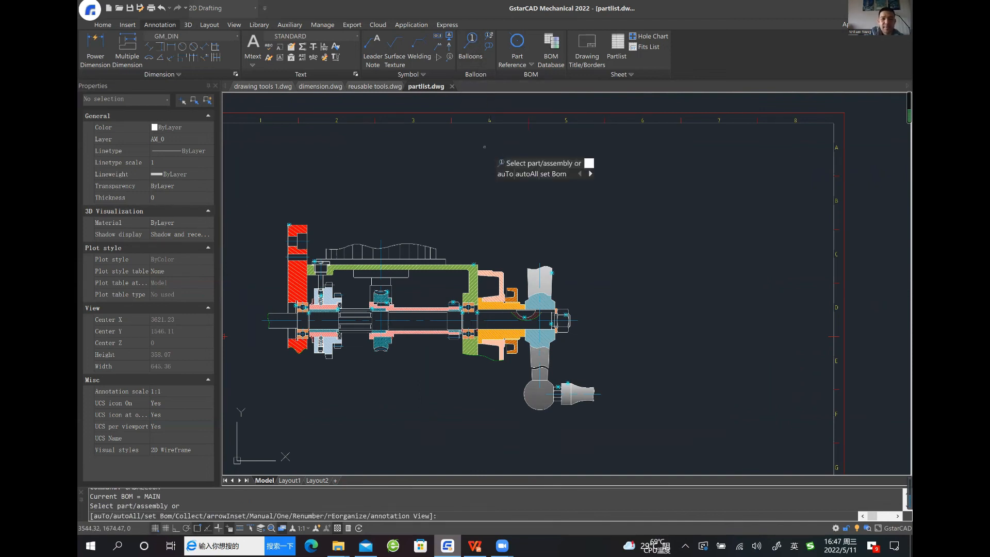
text(a)
key(Return)
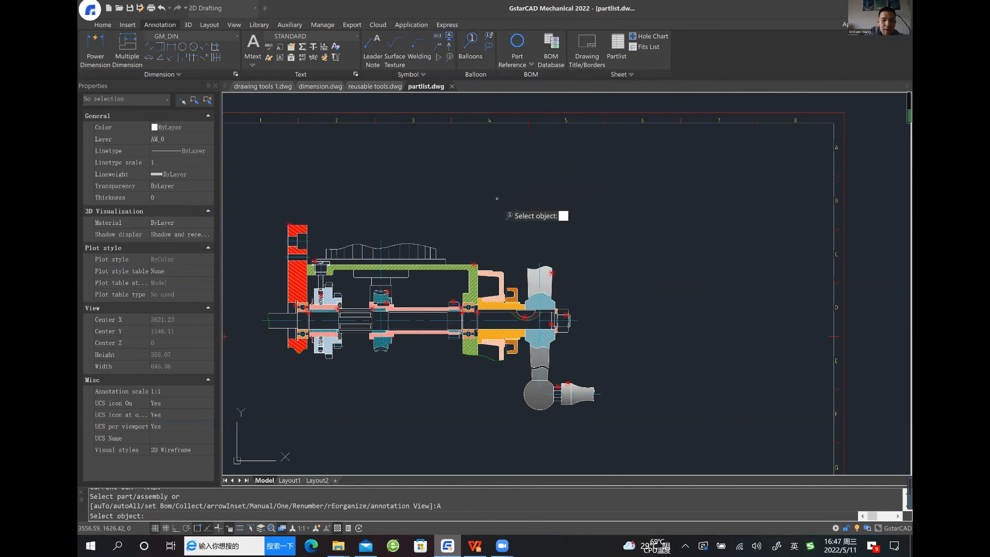
scroll(470, 195, up, 3)
mouse_move(432, 249)
middle_down()
mouse_move(497, 226)
mouse_move(513, 247)
middle_up()
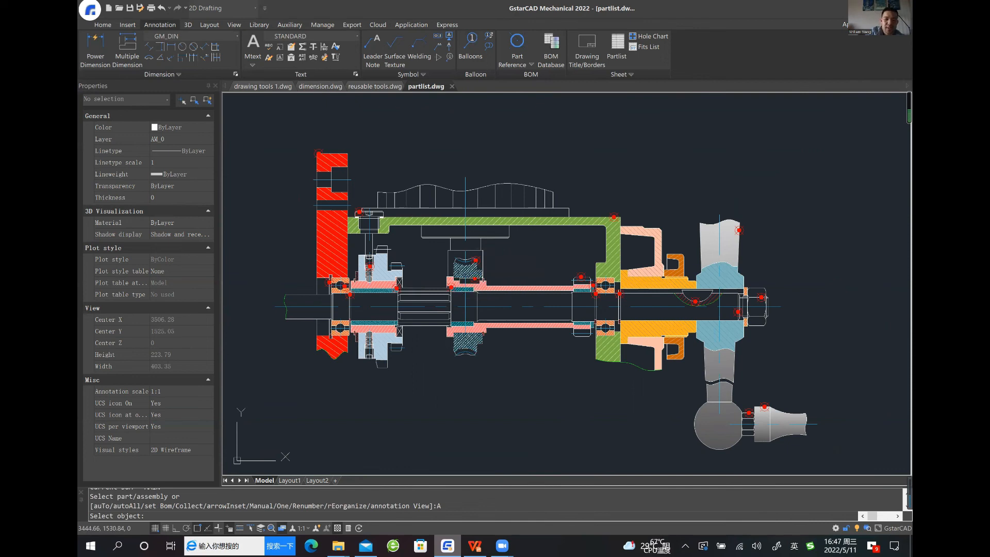
middle_drag(470, 290, 461, 318)
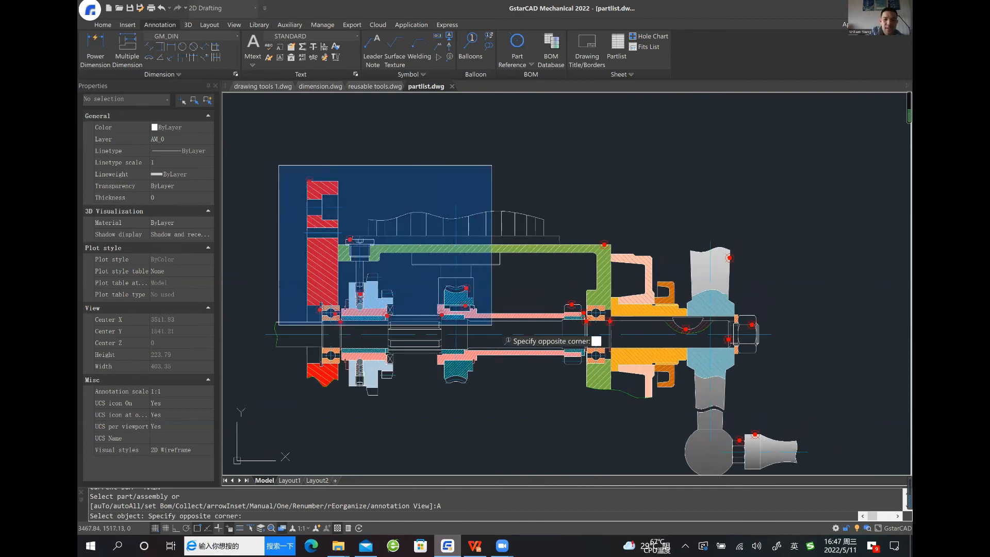
click(443, 313)
key(Return)
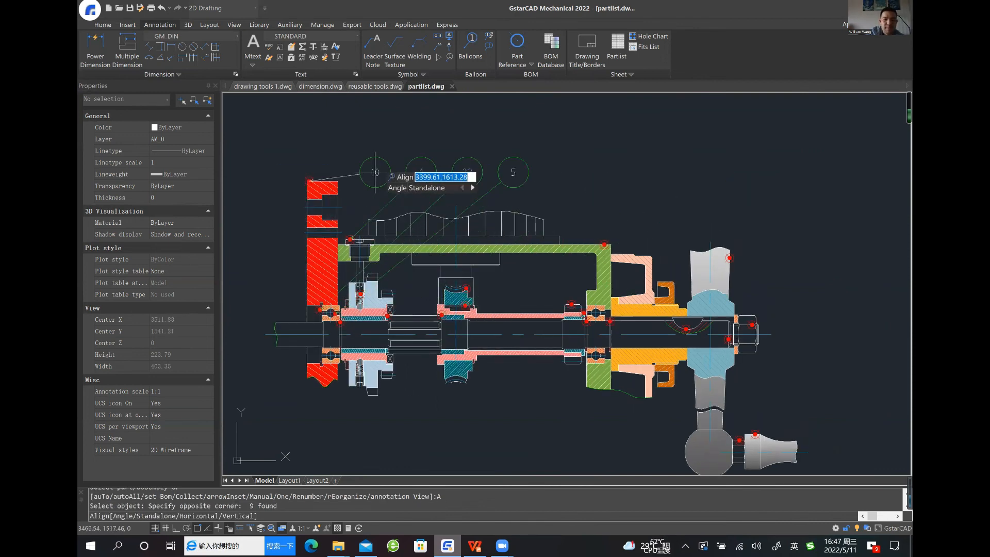
middle_drag(329, 121, 322, 140)
click(322, 138)
Automatically balloon the remaining part references in the right portion of the assembly, placing them in a horizontal row below it
middle_drag(572, 251, 418, 175)
middle_drag(460, 218, 454, 215)
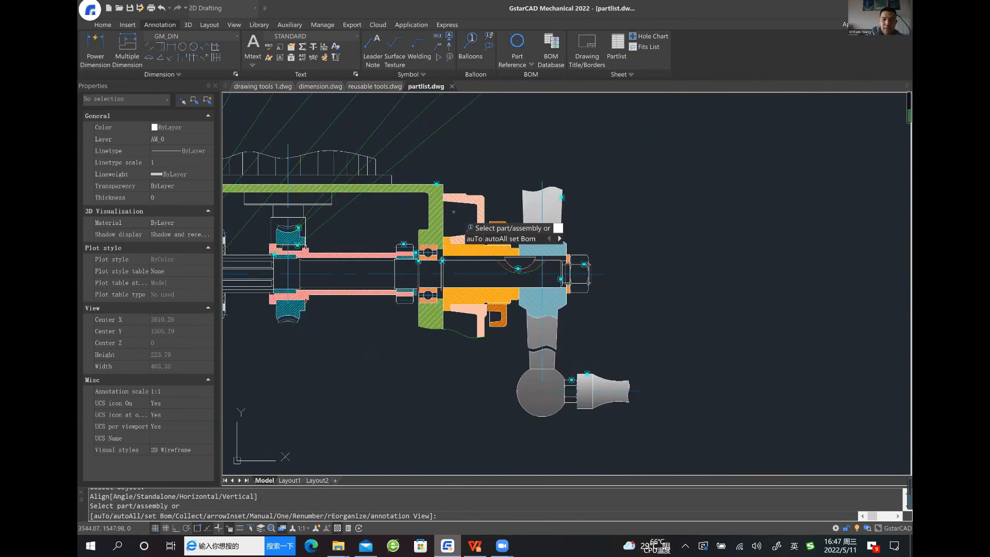
text(a)
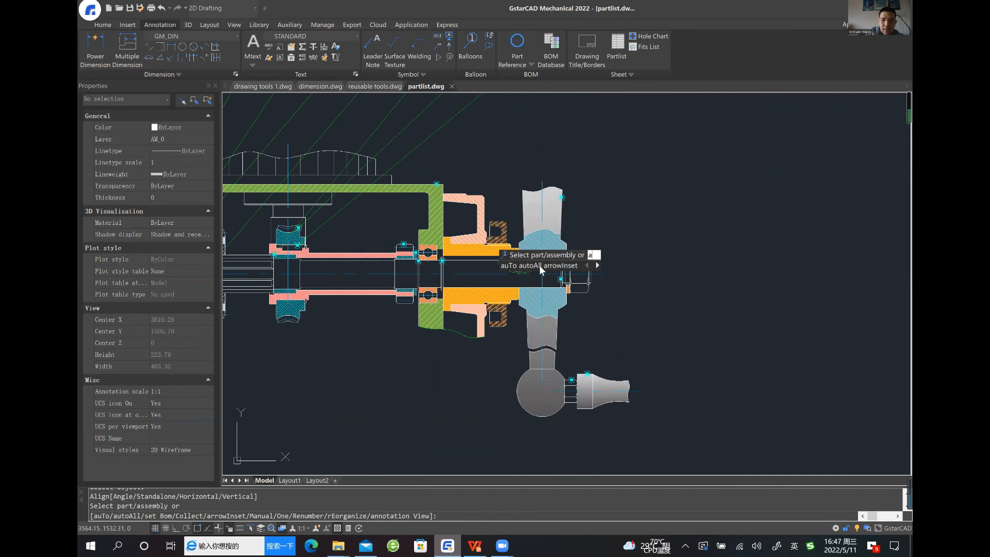
key(Return)
click(653, 172)
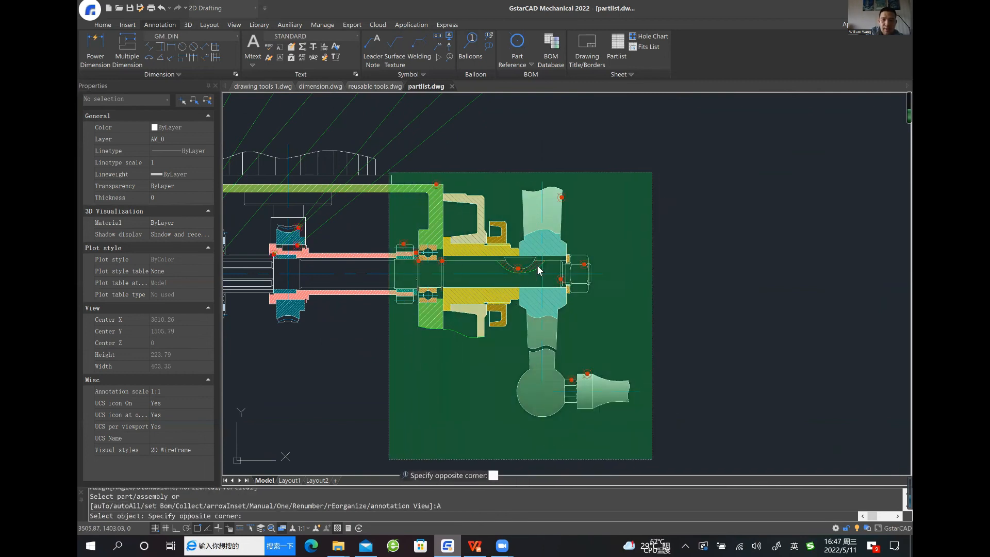
click(389, 459)
key(Return)
middle_drag(766, 391, 827, 349)
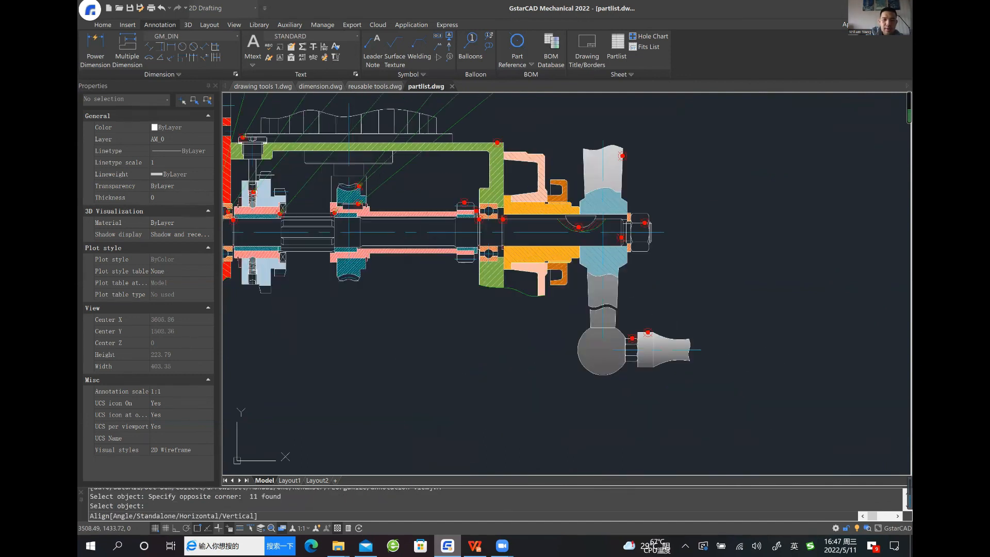
middle_drag(454, 365, 552, 305)
click(292, 407)
scroll(492, 369, down, 4)
key(Escape)
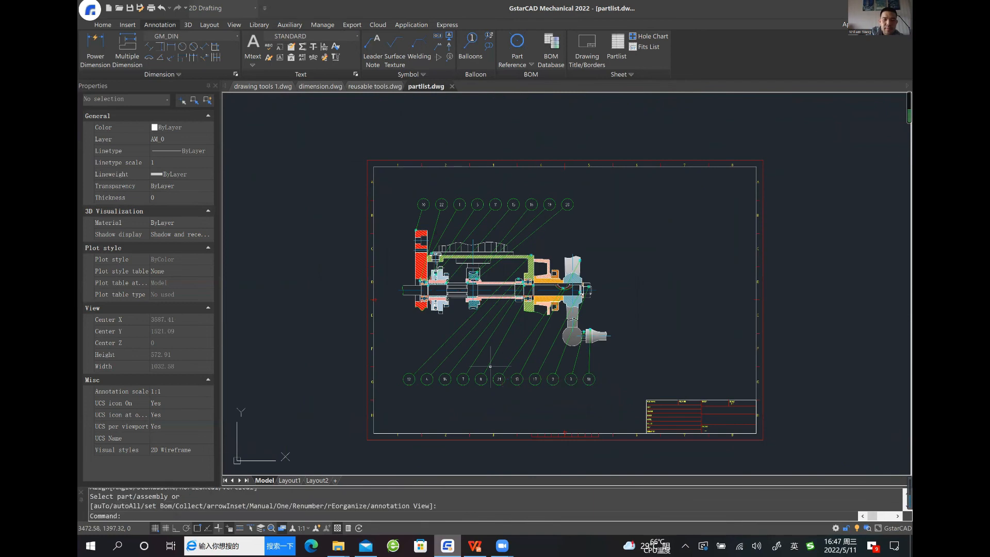
Insert a parts list of the MAIN BOM with header and bottom-right insertion point, placed directly above the title block
scroll(490, 366, up, 4)
scroll(495, 359, down, 2)
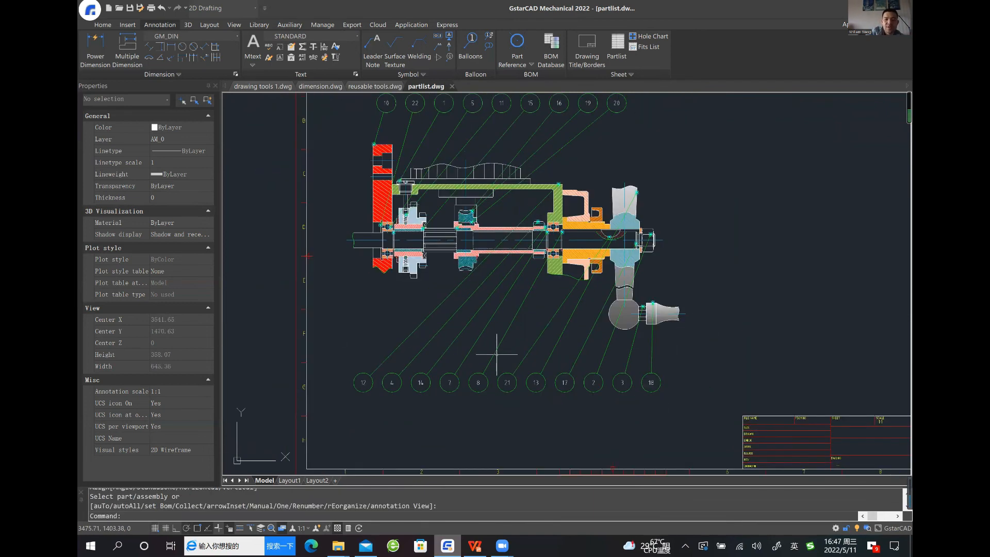
middle_drag(493, 361, 450, 374)
mouse_move(686, 310)
middle_down()
mouse_move(586, 325)
mouse_move(584, 316)
middle_up()
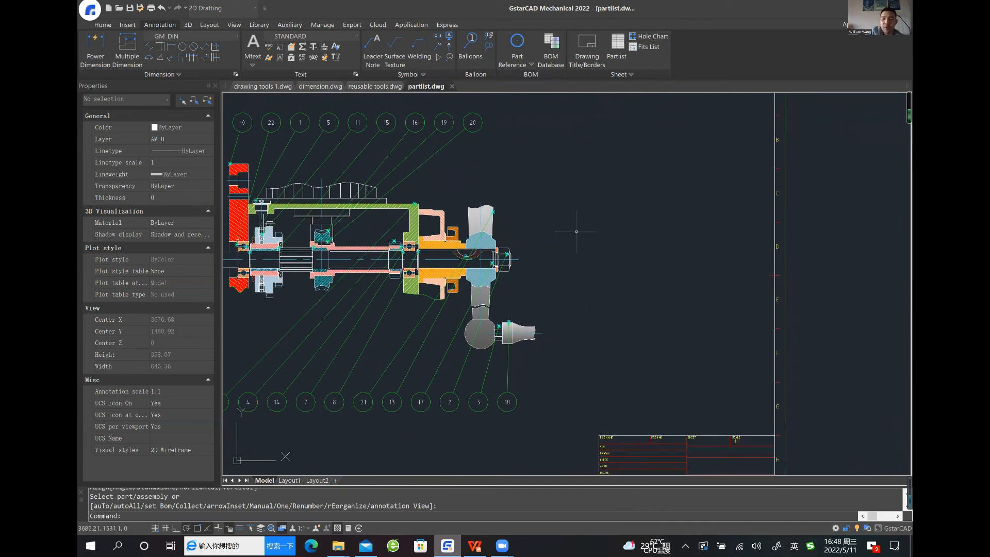
click(608, 60)
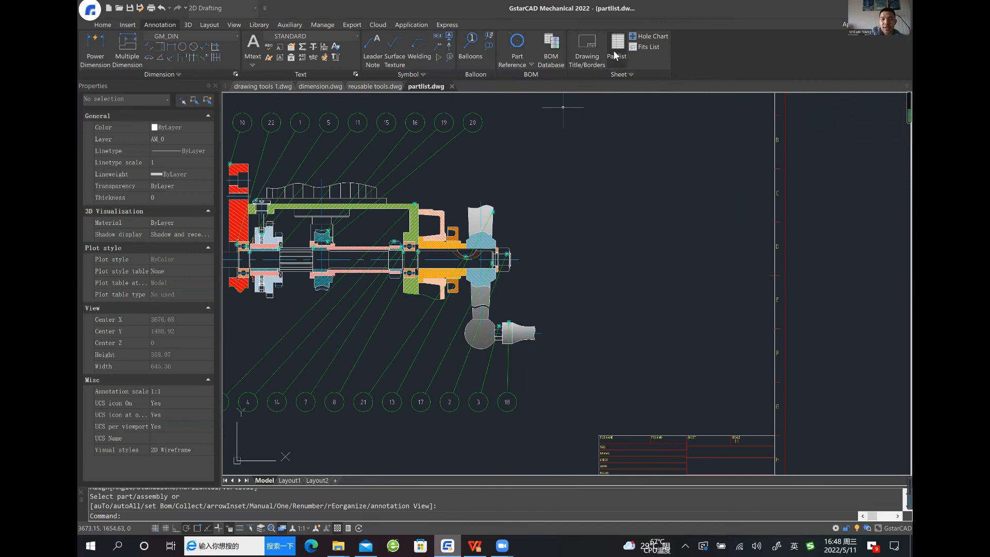
key(Return)
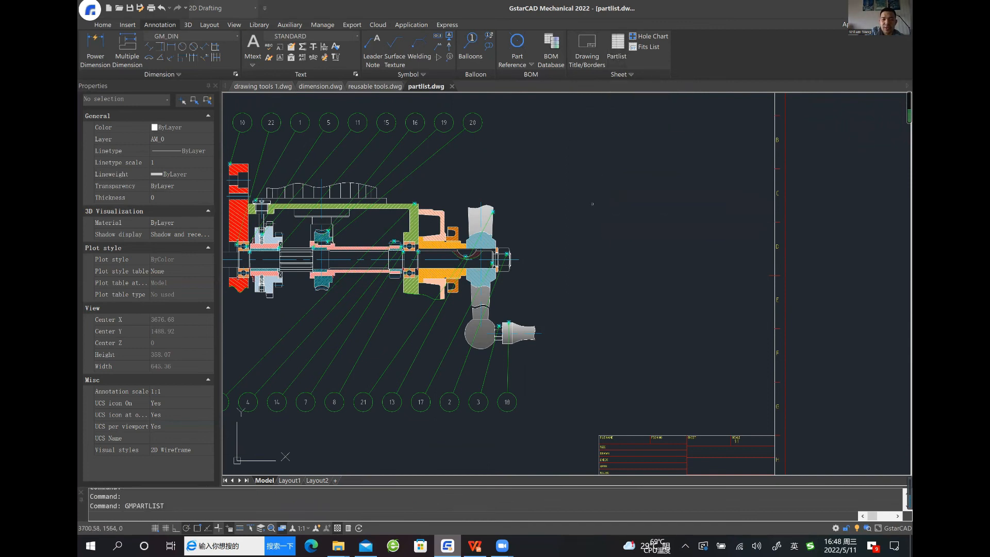
scroll(684, 249, down, 1)
drag(685, 249, 686, 294)
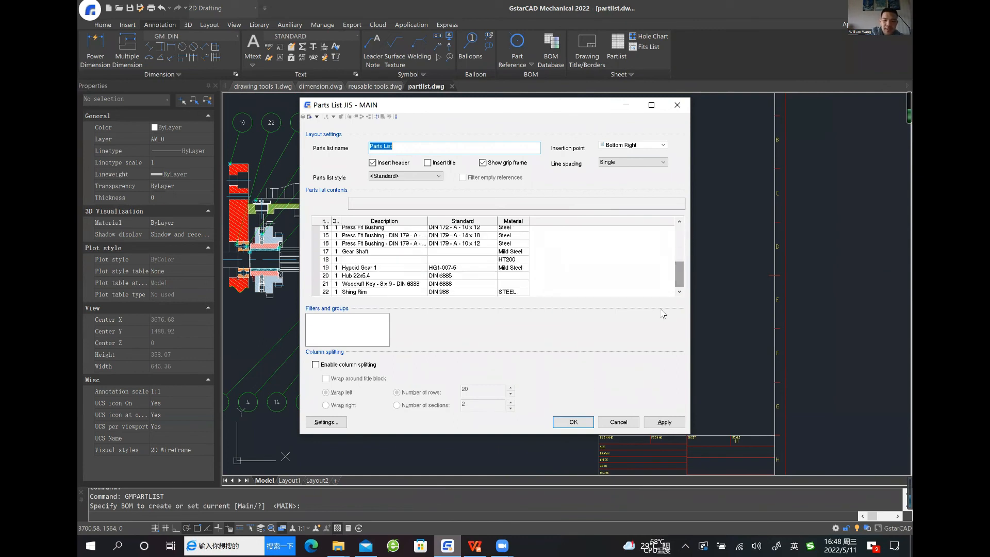
click(568, 422)
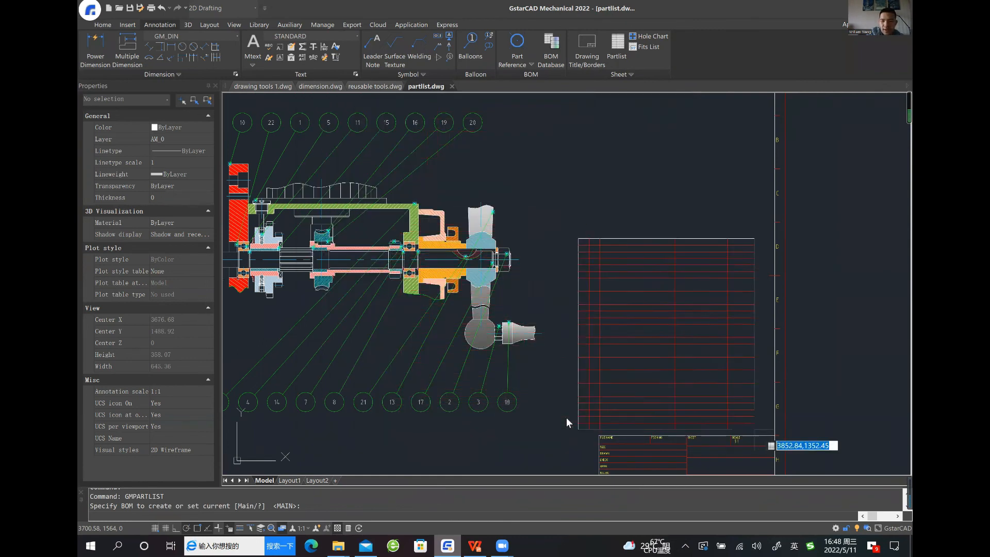
click(774, 436)
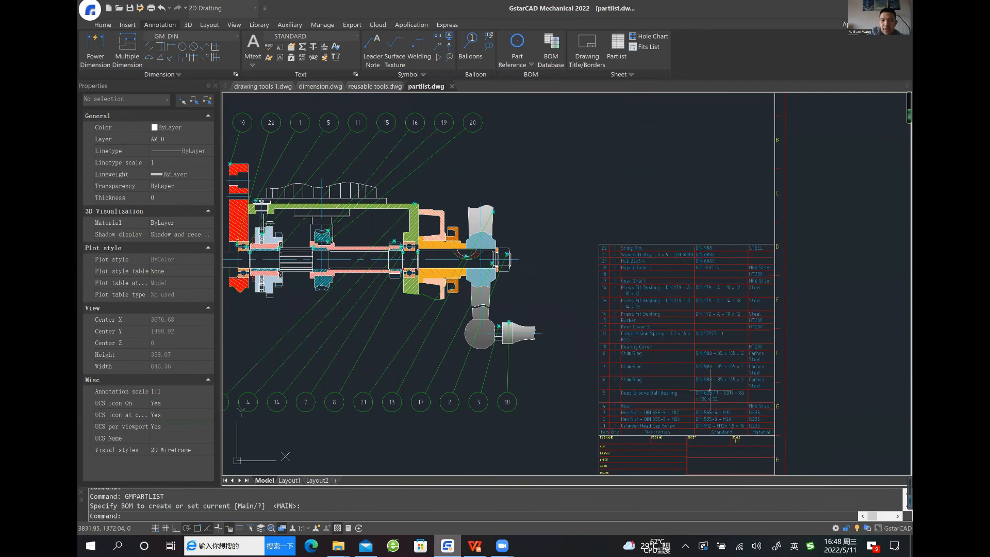
Examine the inserted parts list and the order of the balloon numbers around the assembly
middle_drag(632, 172, 621, 147)
scroll(547, 263, down, 3)
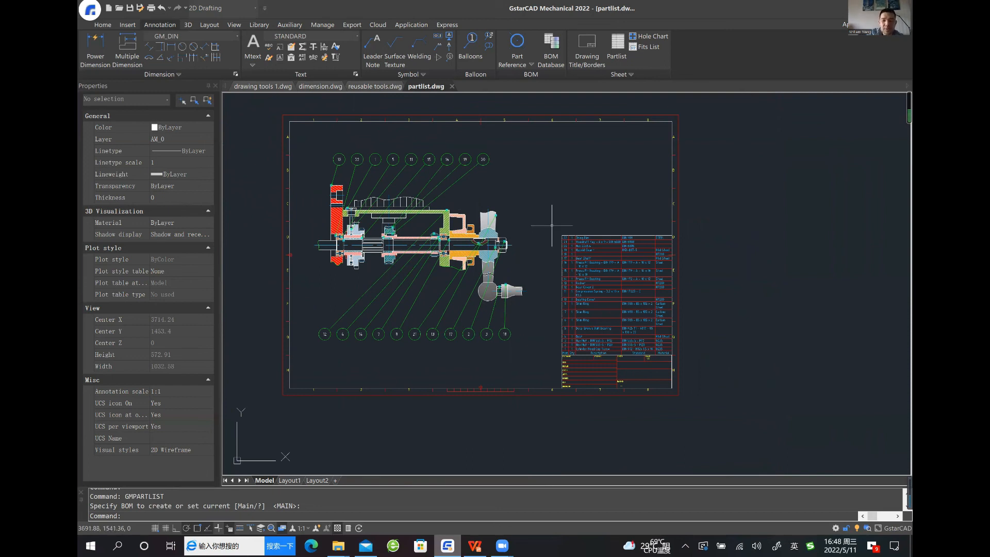
scroll(549, 215, up, 2)
mouse_move(549, 226)
middle_down()
mouse_move(591, 276)
mouse_move(640, 270)
mouse_move(609, 266)
middle_up()
scroll(611, 256, up, 2)
mouse_move(503, 221)
middle_down()
mouse_move(607, 241)
mouse_move(664, 199)
middle_up()
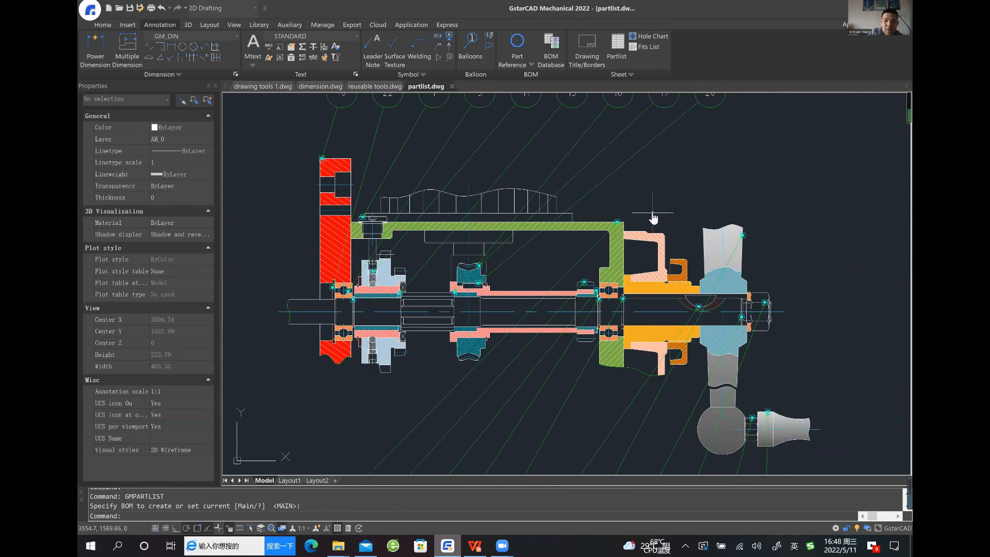
scroll(654, 216, down, 2)
scroll(656, 201, down, 2)
middle_drag(646, 189, 552, 252)
scroll(552, 251, up, 2)
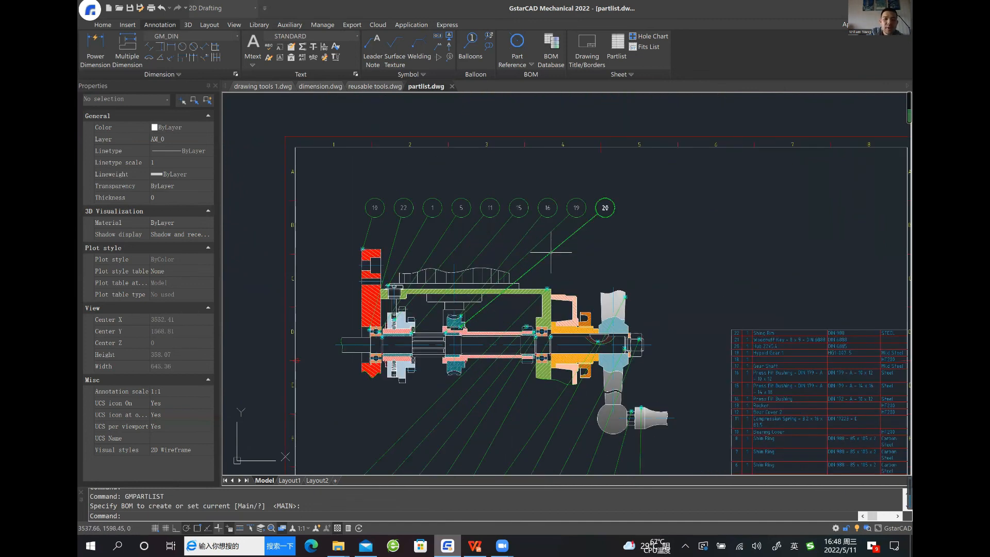
Renumber the balloons above the assembly from left to right, with starting item number 1 and increment 1
click(489, 42)
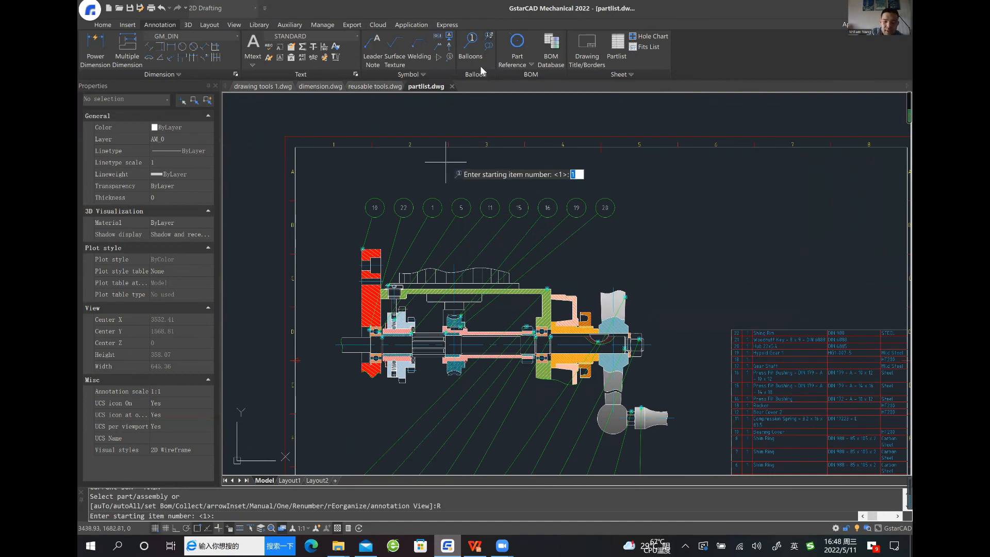
key(Return)
key(Return)
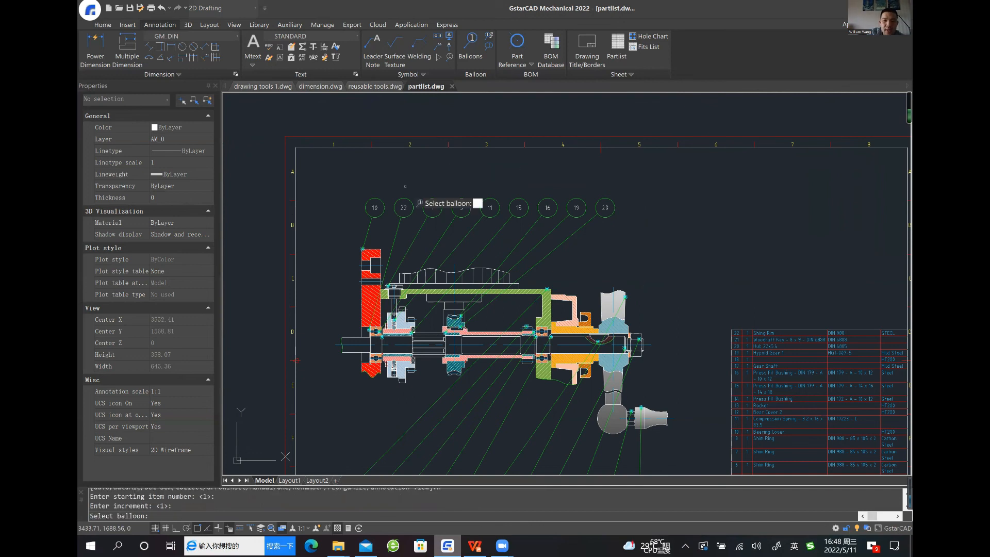
click(379, 206)
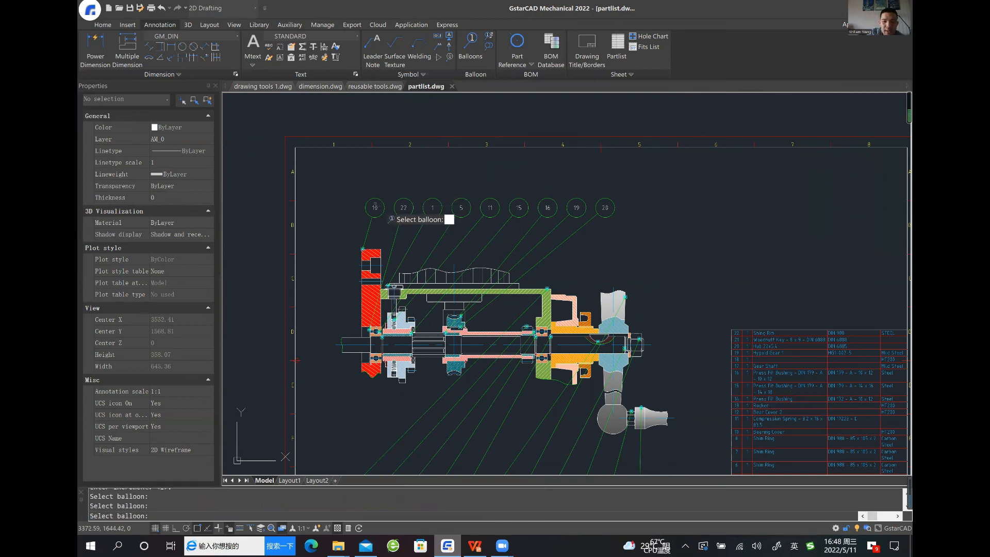
click(379, 209)
click(404, 208)
click(432, 209)
click(460, 208)
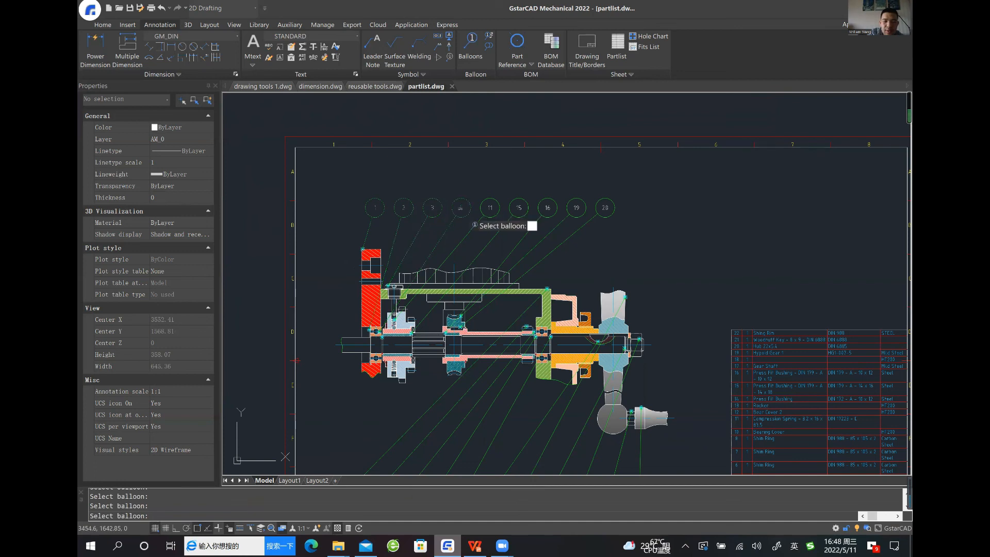
click(490, 208)
click(515, 208)
click(548, 208)
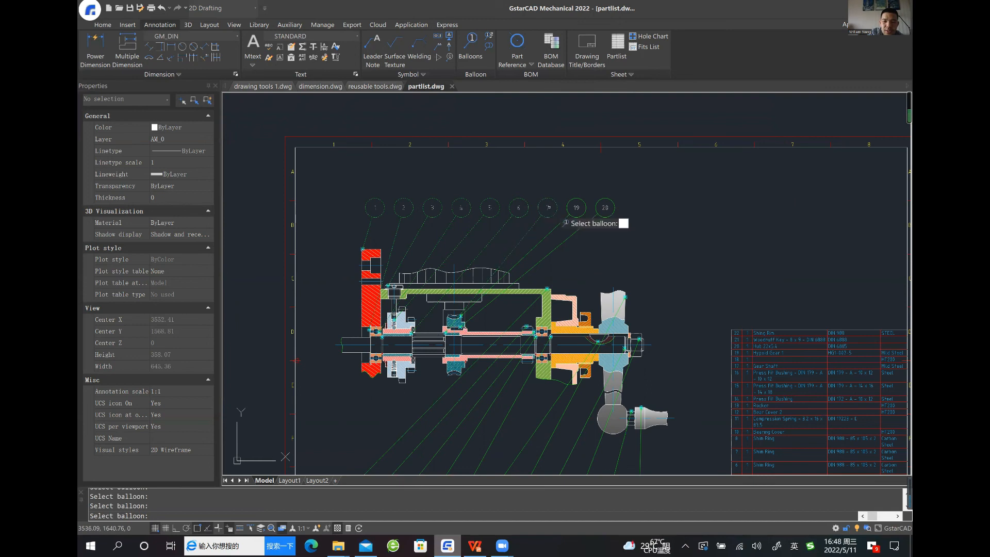
click(577, 207)
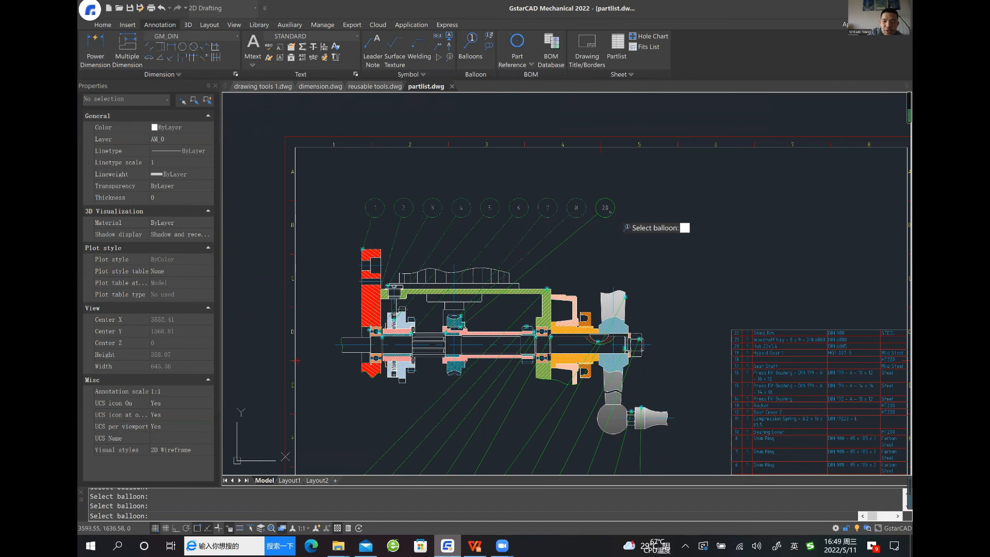
click(605, 207)
Continue renumbering the balloons below the assembly from left to right as 10 to 20 and finish the balloon command
middle_drag(548, 298, 571, 200)
click(376, 386)
click(404, 387)
click(433, 387)
click(462, 387)
click(490, 387)
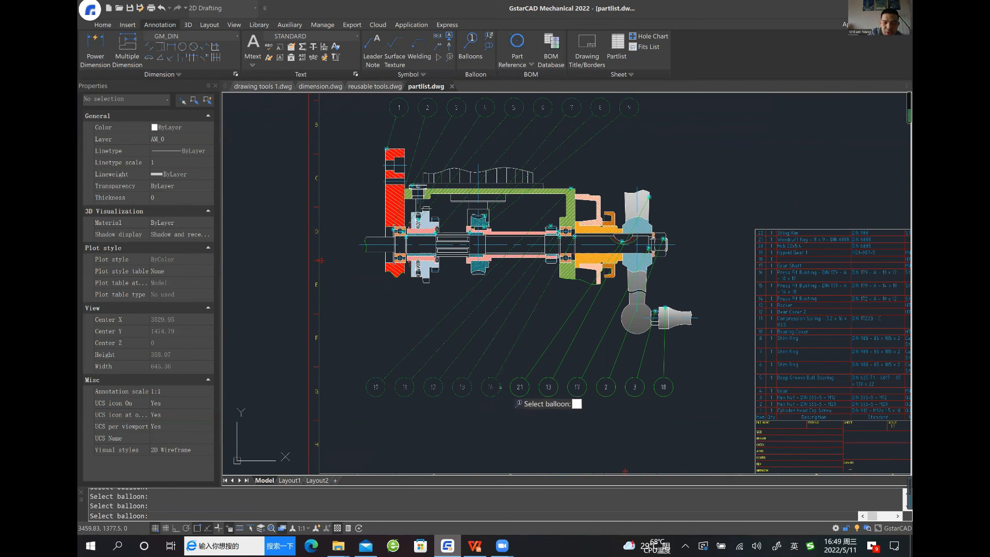
click(520, 387)
click(549, 387)
click(577, 386)
click(606, 387)
click(635, 387)
click(664, 386)
key(Return)
scroll(666, 384, down, 3)
middle_drag(652, 372, 601, 364)
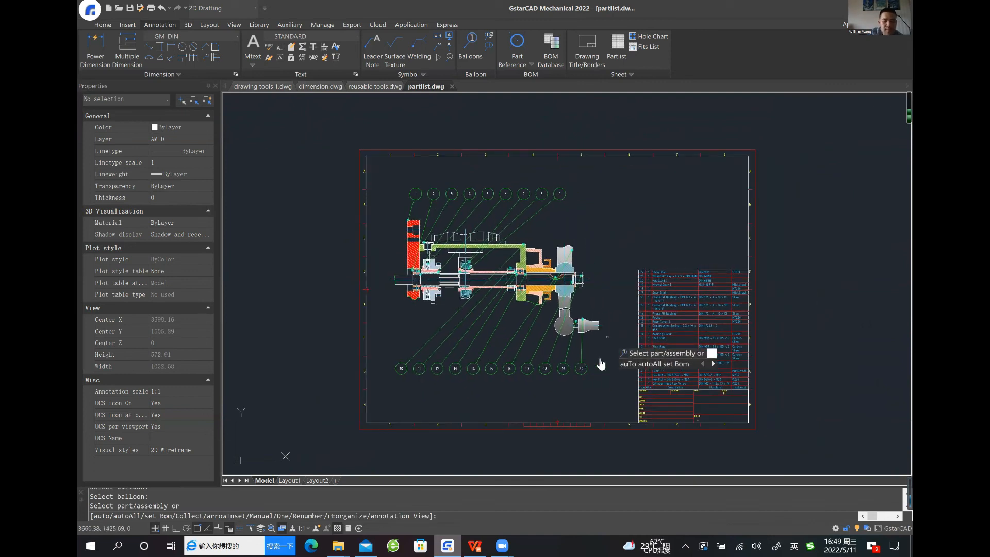
key(Return)
Open the parts list above the title block for editing
middle_drag(615, 342, 560, 338)
scroll(560, 337, up, 2)
scroll(569, 343, up, 1)
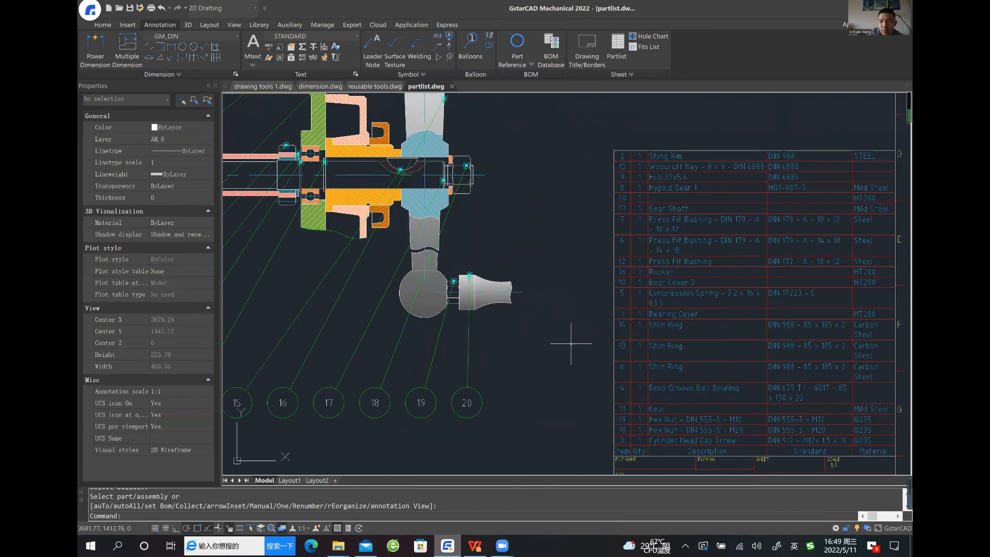
scroll(635, 325, up, 1)
scroll(663, 324, up, 1)
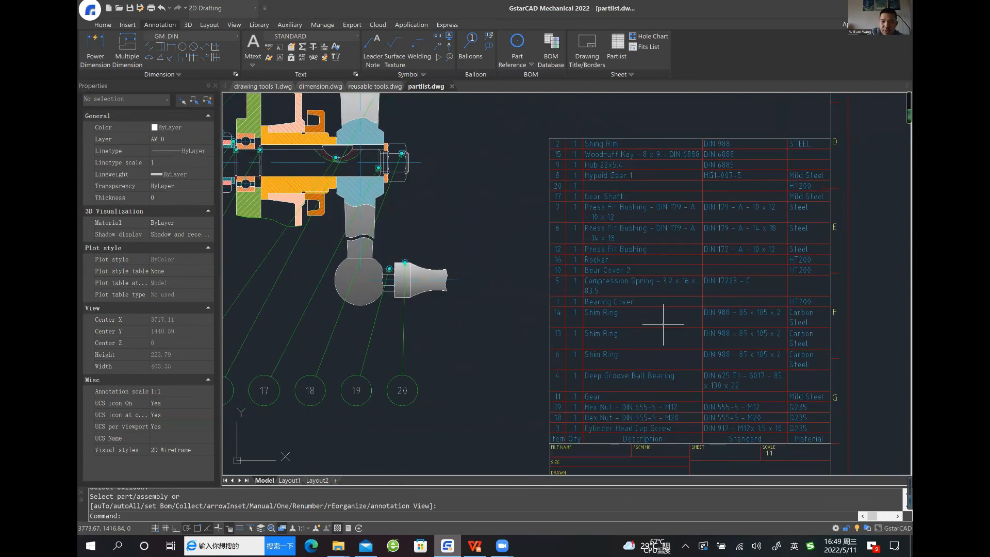
middle_drag(663, 324, 634, 318)
click(586, 302)
click(582, 314)
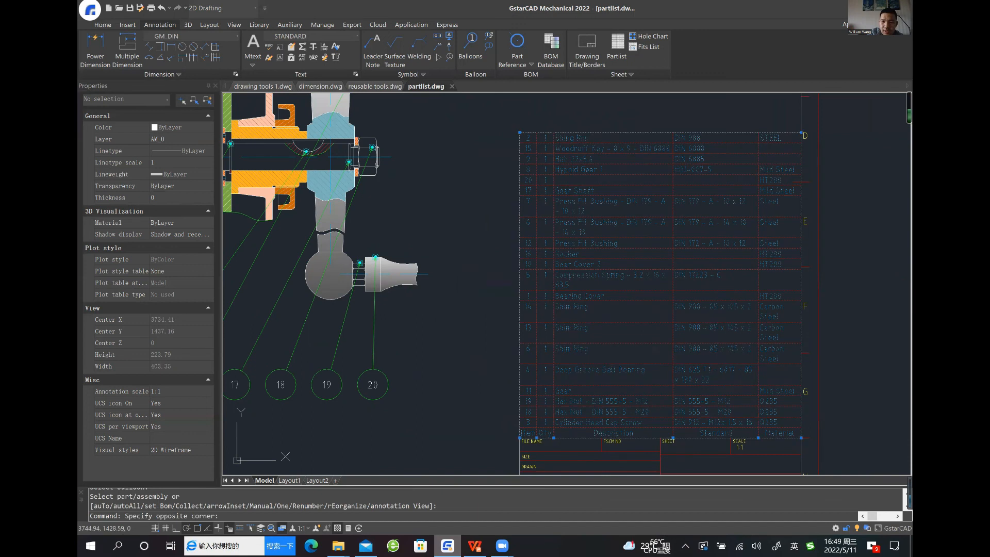
double_click(583, 317)
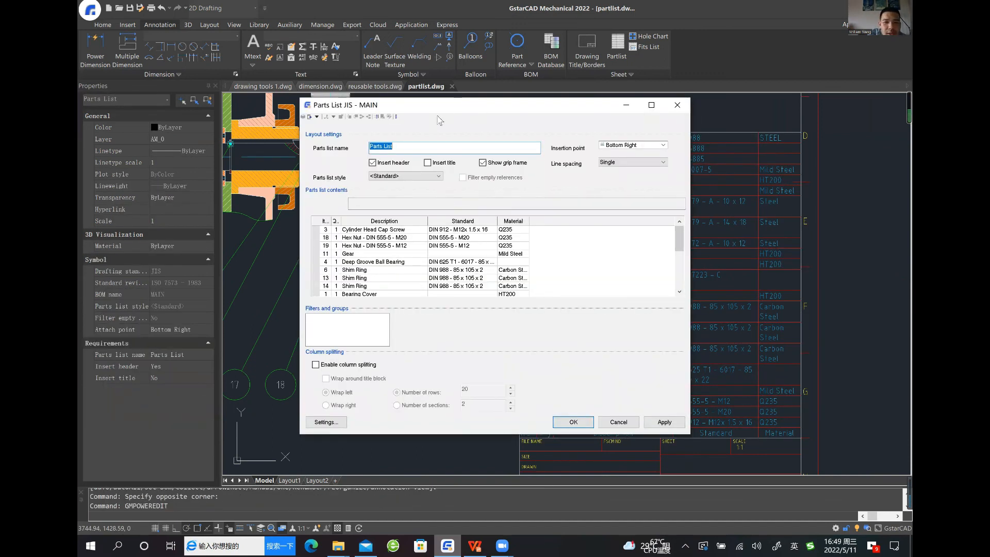
Sort the parts list contents by Item in ascending order for all three sort keys
click(378, 117)
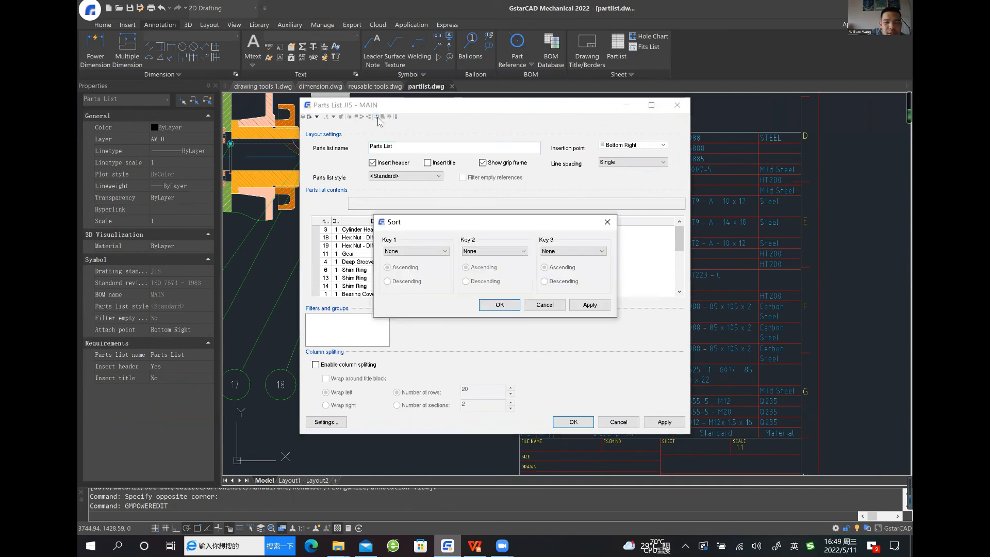
click(428, 251)
click(423, 260)
click(494, 252)
click(490, 260)
click(573, 251)
click(567, 261)
click(589, 305)
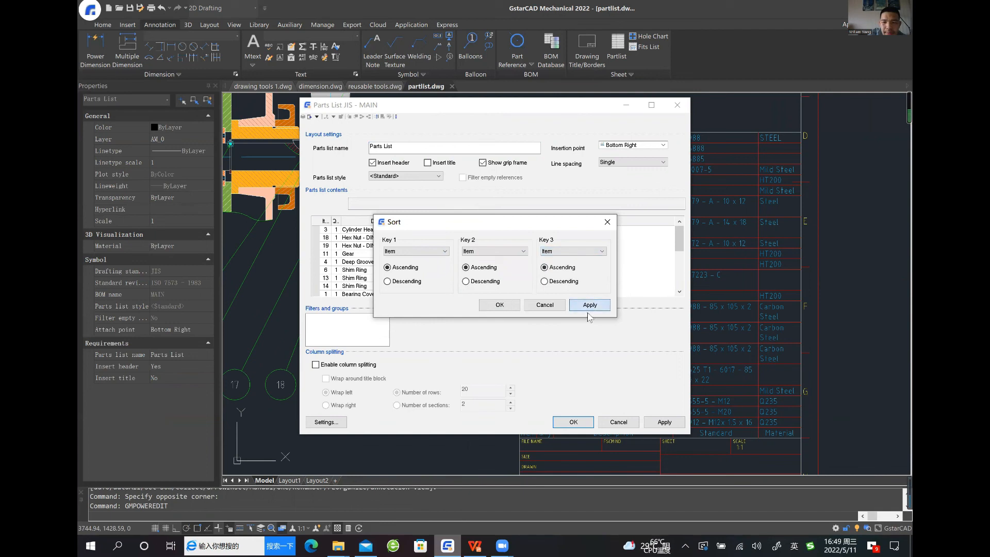
click(499, 305)
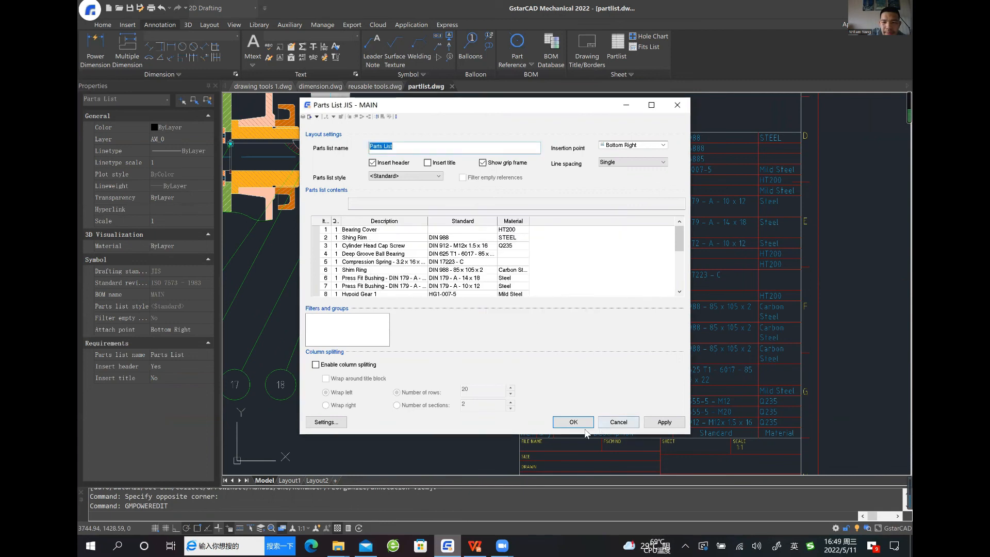
Apply the sorted order to the parts list in the drawing, close its settings and examine the rearranged rows
click(654, 420)
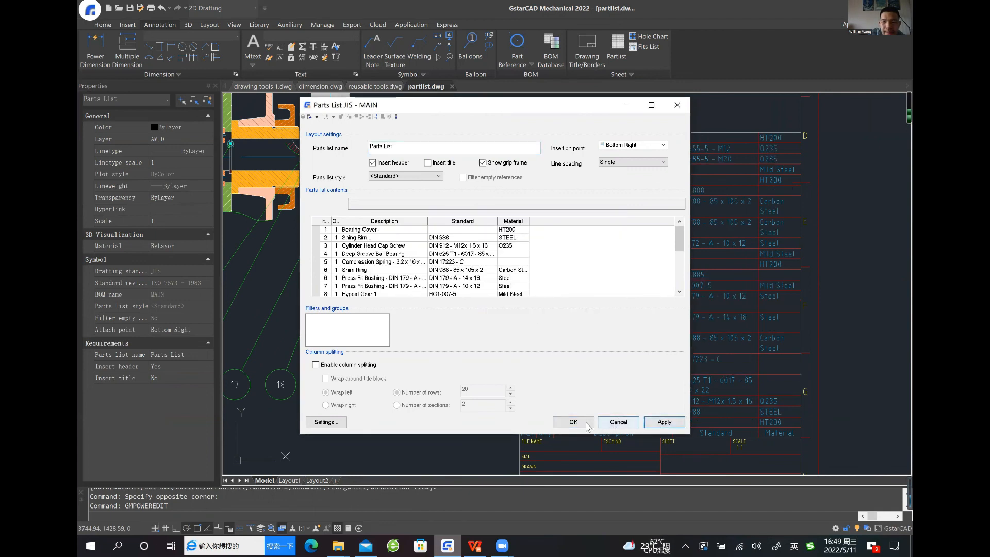
click(588, 422)
key(Escape)
middle_drag(527, 385, 496, 378)
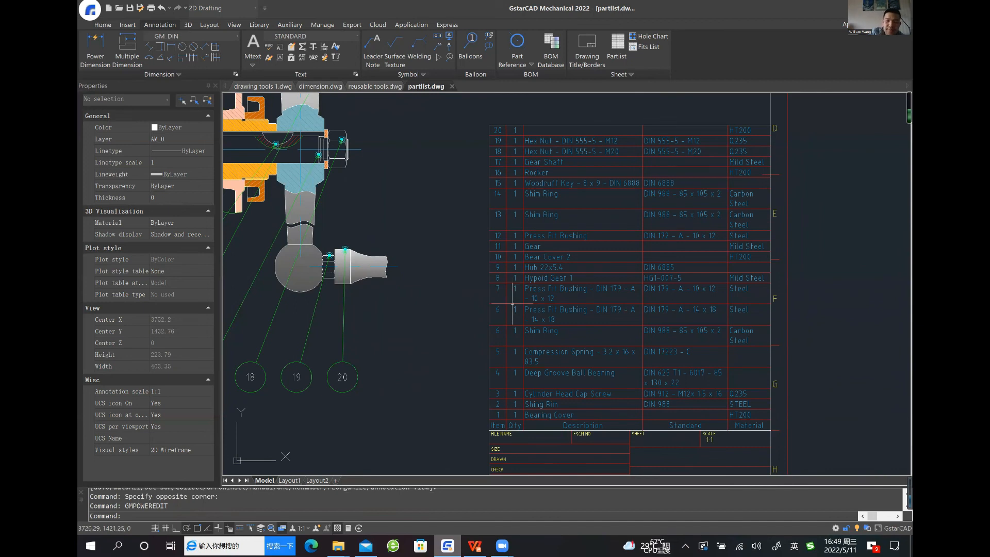
scroll(511, 306, down, 2)
scroll(511, 306, down, 1)
middle_drag(491, 257, 504, 272)
middle_drag(498, 223, 553, 225)
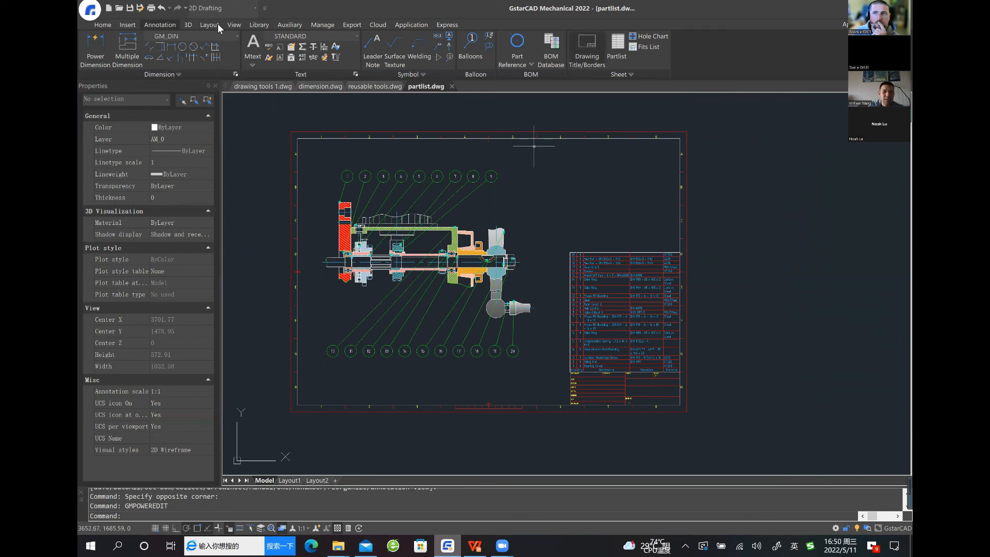
Choose the ISO 4032:1999 style 1 hexagon nut from the ISO fasteners library
click(258, 25)
click(147, 45)
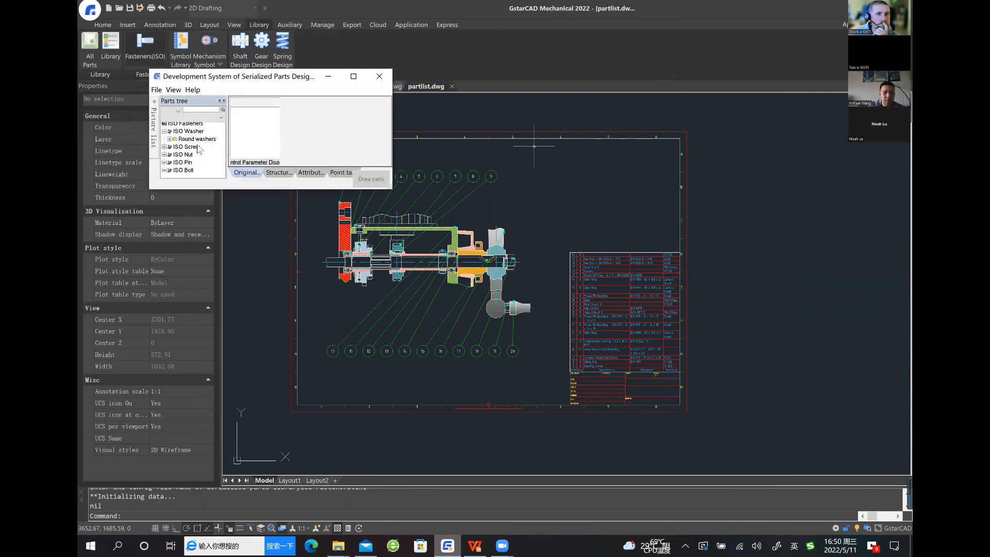
click(182, 155)
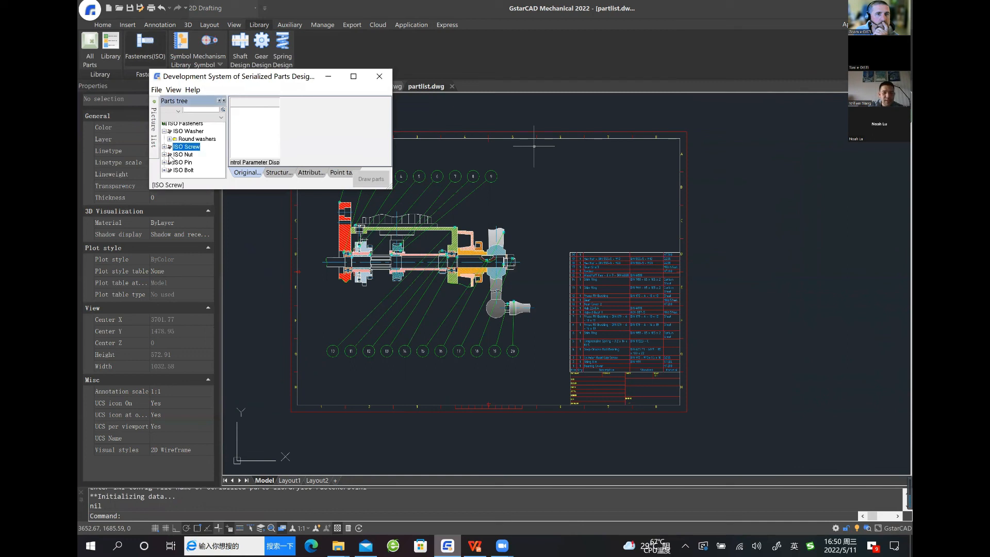
double_click(188, 153)
scroll(166, 142, down, 1)
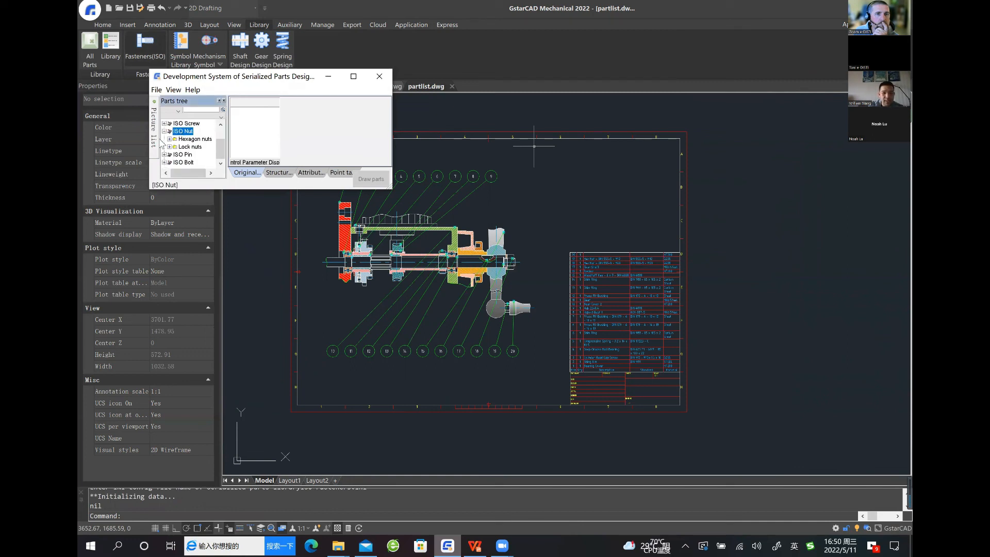
double_click(192, 139)
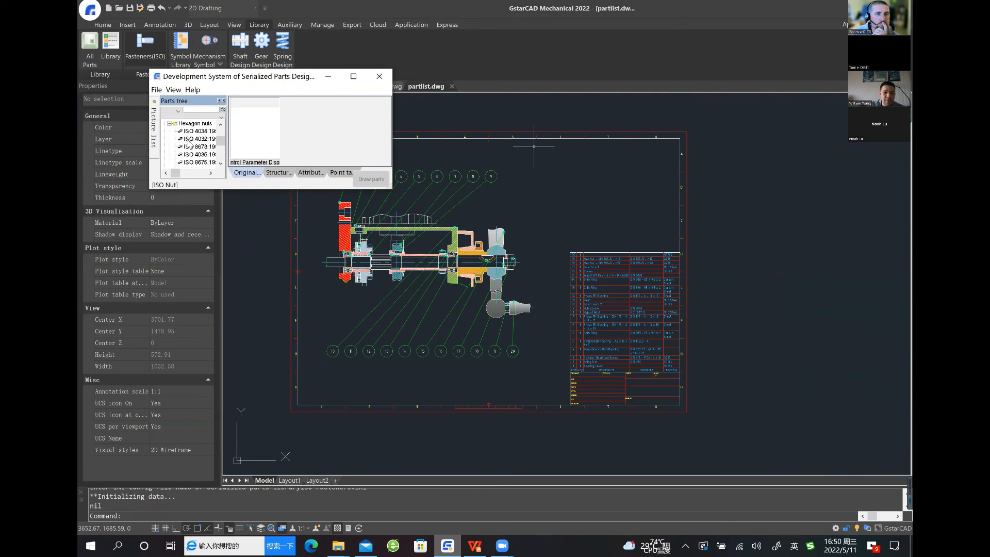
click(275, 138)
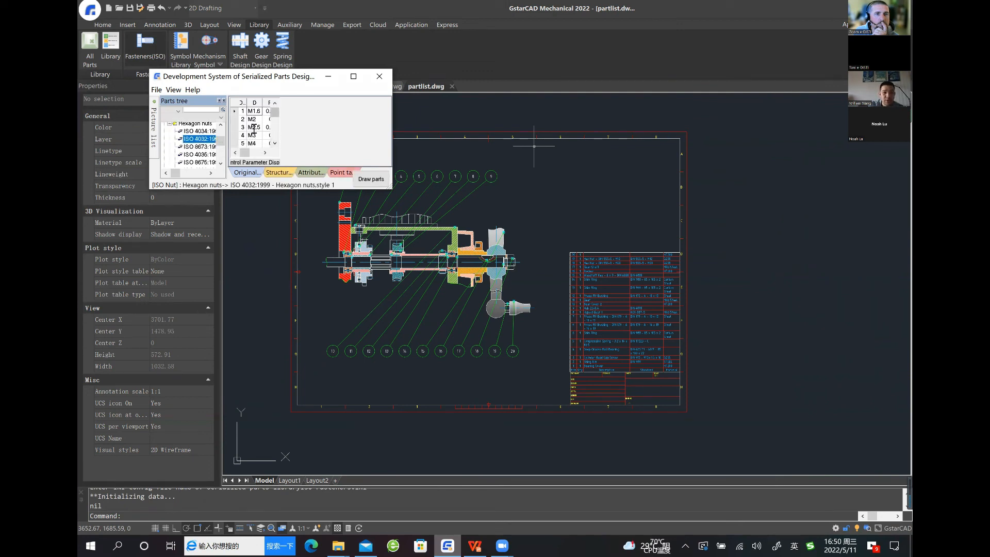
Insert an M2.5 side-view hexagon nut at an angle in the empty space to the right of the drawing frame
click(254, 127)
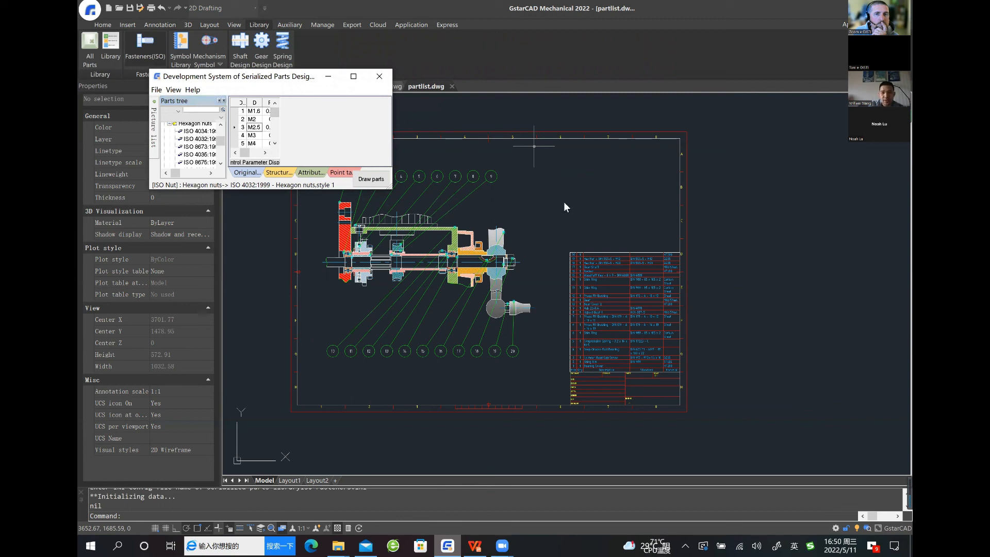
click(372, 179)
middle_drag(726, 195, 471, 203)
click(578, 209)
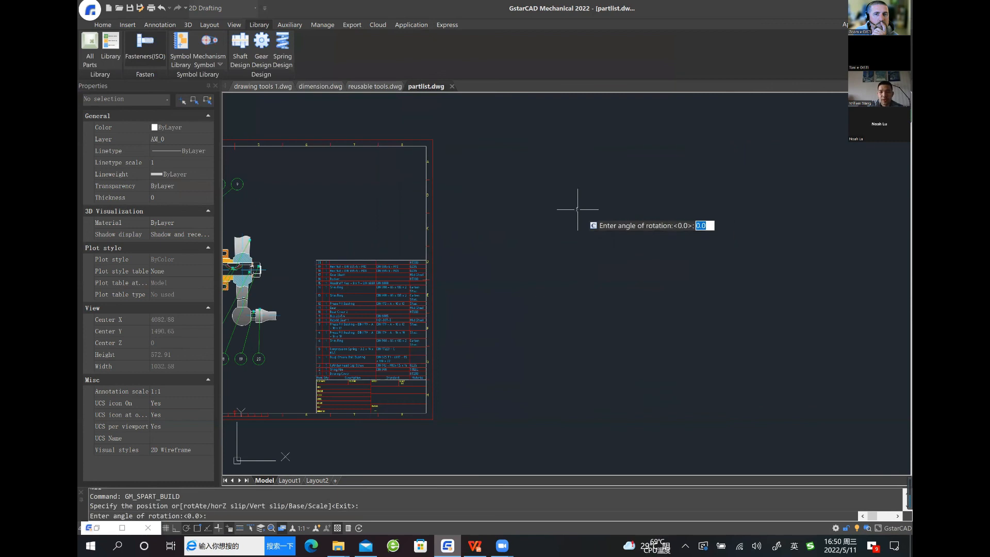
key(Return)
Place a second M2.5 hexagon nut, slightly rotated, to the right of the first one
scroll(590, 221, up, 2)
scroll(616, 201, up, 5)
click(452, 210)
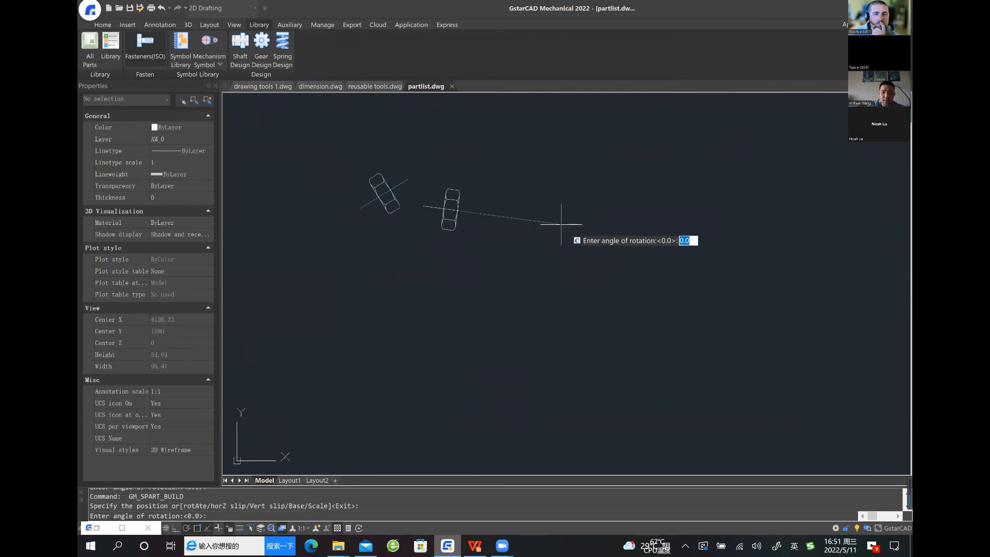
click(578, 192)
scroll(545, 237, up, 1)
middle_drag(546, 236, 576, 294)
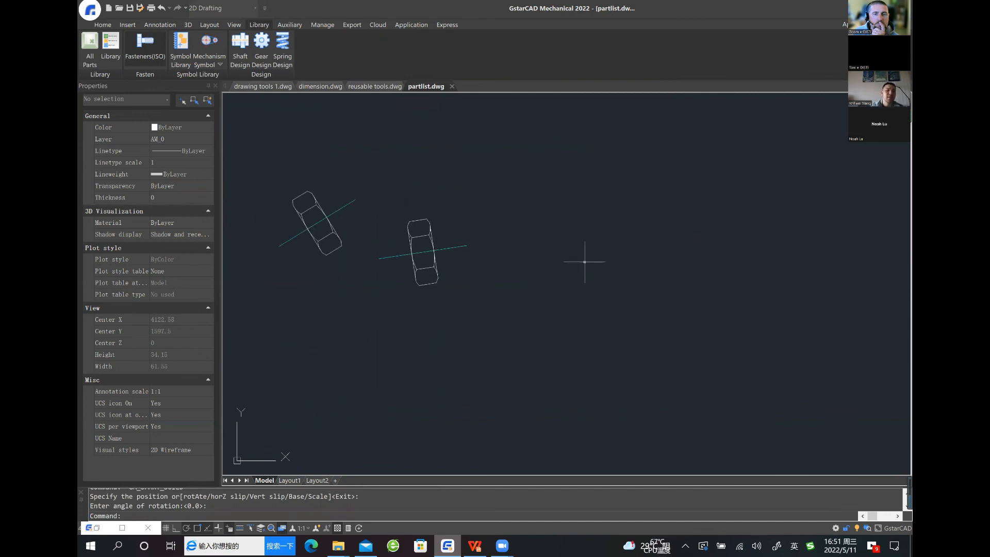